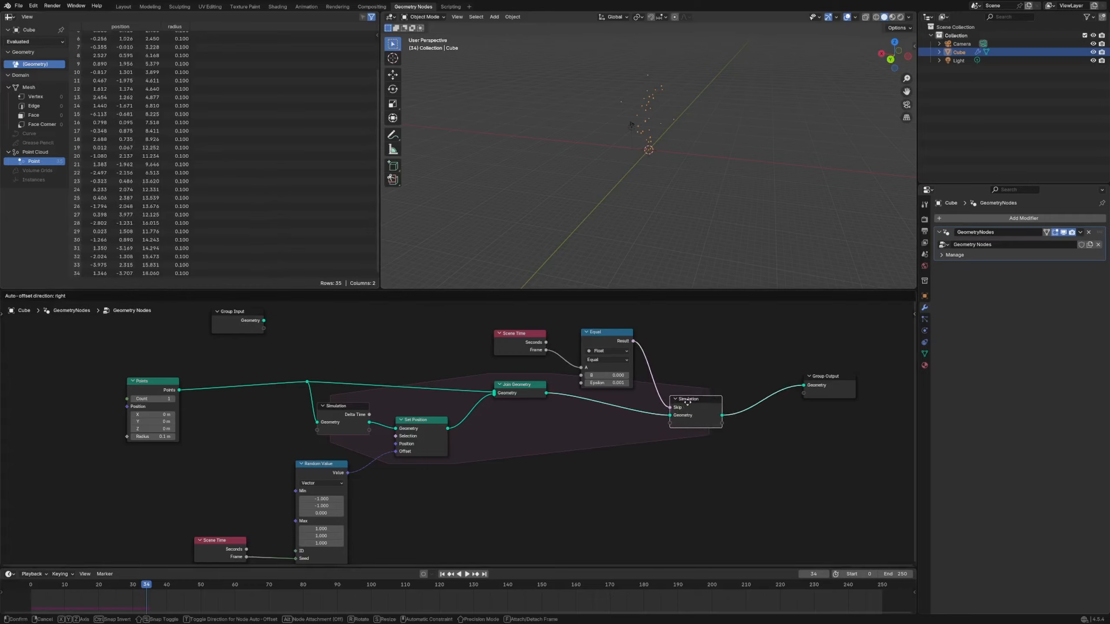
Step: Sketch temporary annotation strokes above the Simulation output and Equal nodes, and erase them
{"action": "left_click_drag", "start_coordinate": [672, 323], "coordinate": [676, 353]}
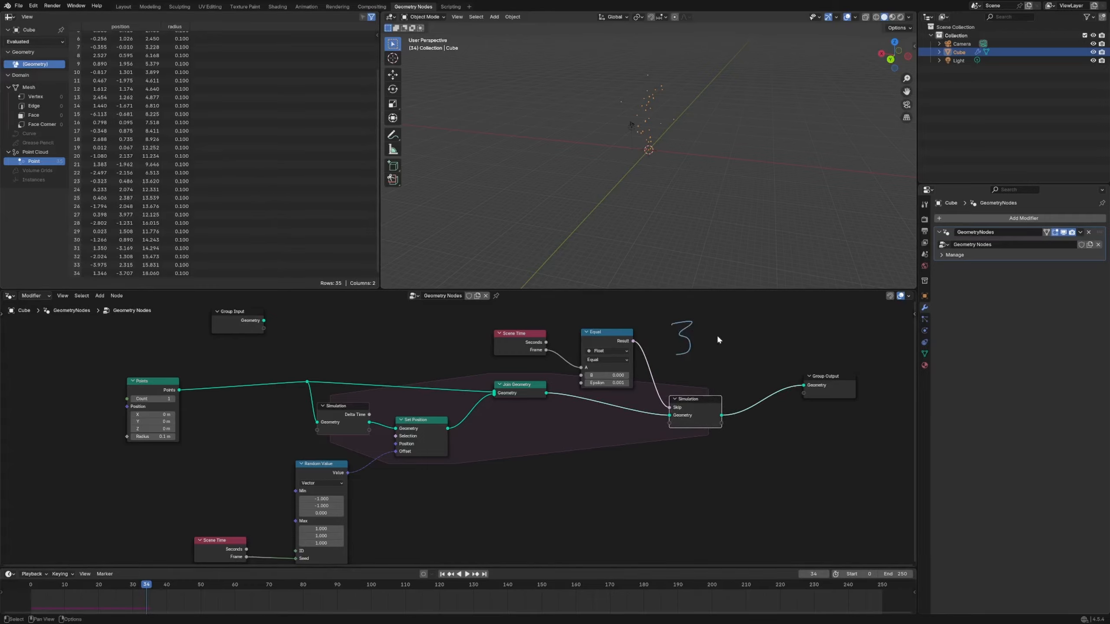
{"action": "left_click_drag", "start_coordinate": [742, 321], "coordinate": [712, 351]}
{"action": "mouse_move", "coordinate": [624, 302]}
{"action": "left_mouse_down"}
{"action": "mouse_move", "coordinate": [681, 326]}
{"action": "mouse_move", "coordinate": [568, 322]}
{"action": "left_mouse_up"}
{"action": "mouse_move", "coordinate": [721, 332]}
{"action": "right_mouse_down"}
{"action": "mouse_move", "coordinate": [583, 322]}
{"action": "mouse_move", "coordinate": [675, 295]}
{"action": "right_mouse_up"}
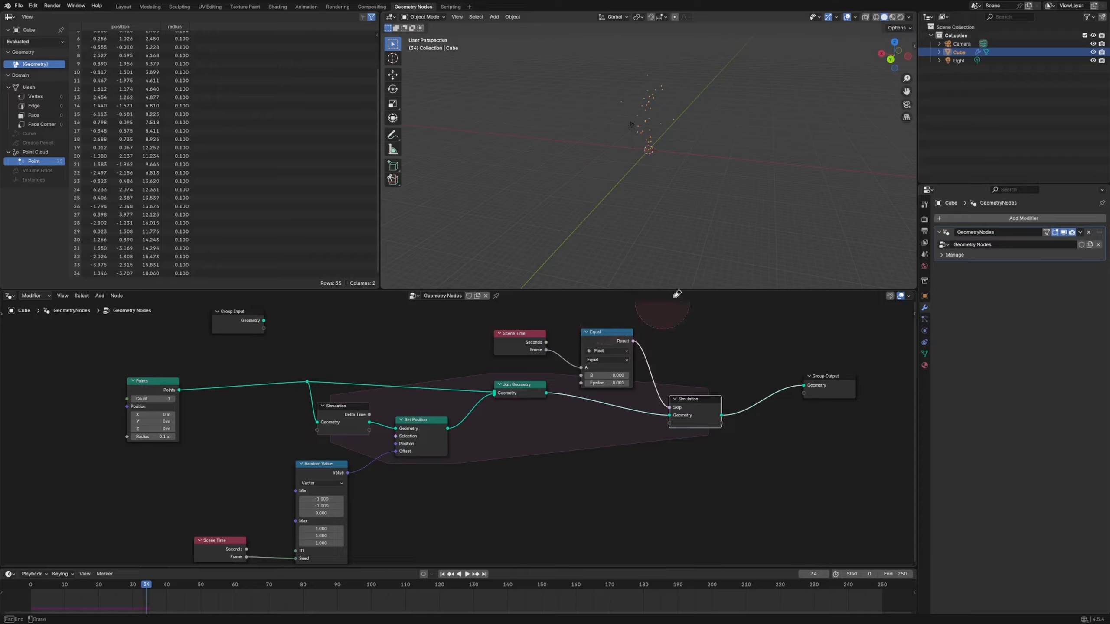
{"action": "scroll", "coordinate": [681, 346], "scroll_direction": "down", "scroll_amount": 1}
{"action": "mouse_move", "coordinate": [568, 343]}
{"action": "left_mouse_down"}
{"action": "mouse_move", "coordinate": [658, 346]}
{"action": "mouse_move", "coordinate": [635, 327]}
{"action": "left_mouse_up"}
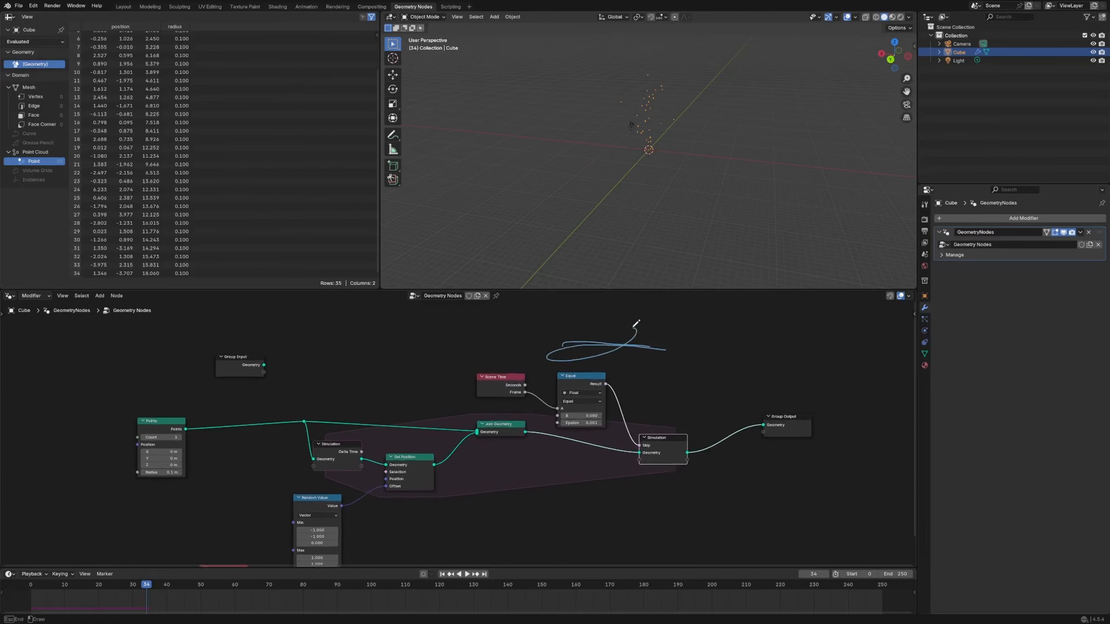
{"action": "right_click_drag", "start_coordinate": [634, 328], "coordinate": [594, 359]}
Step: Spread out the node tree by lowering Join Geometry, raising Scene Time and Equal, and moving Group Output away from the Simulation zone
{"action": "middle_click_drag", "start_coordinate": [644, 386], "coordinate": [625, 367]}
{"action": "left_click_drag", "start_coordinate": [643, 426], "coordinate": [633, 435]}
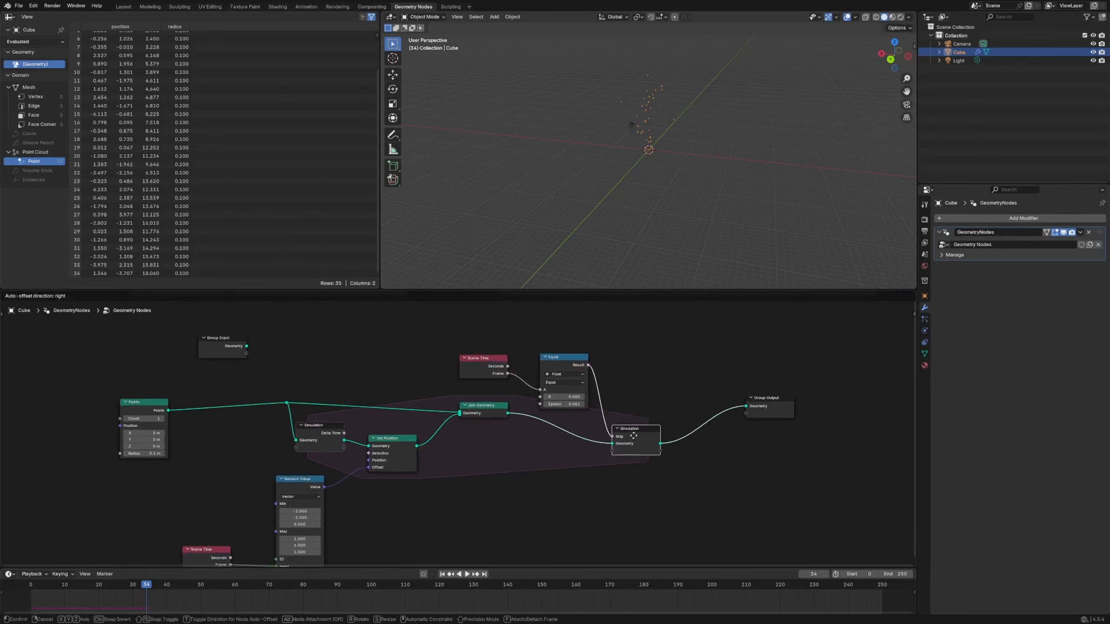
{"action": "left_click_drag", "start_coordinate": [492, 412], "coordinate": [496, 449]}
{"action": "left_click_drag", "start_coordinate": [457, 329], "coordinate": [573, 348]}
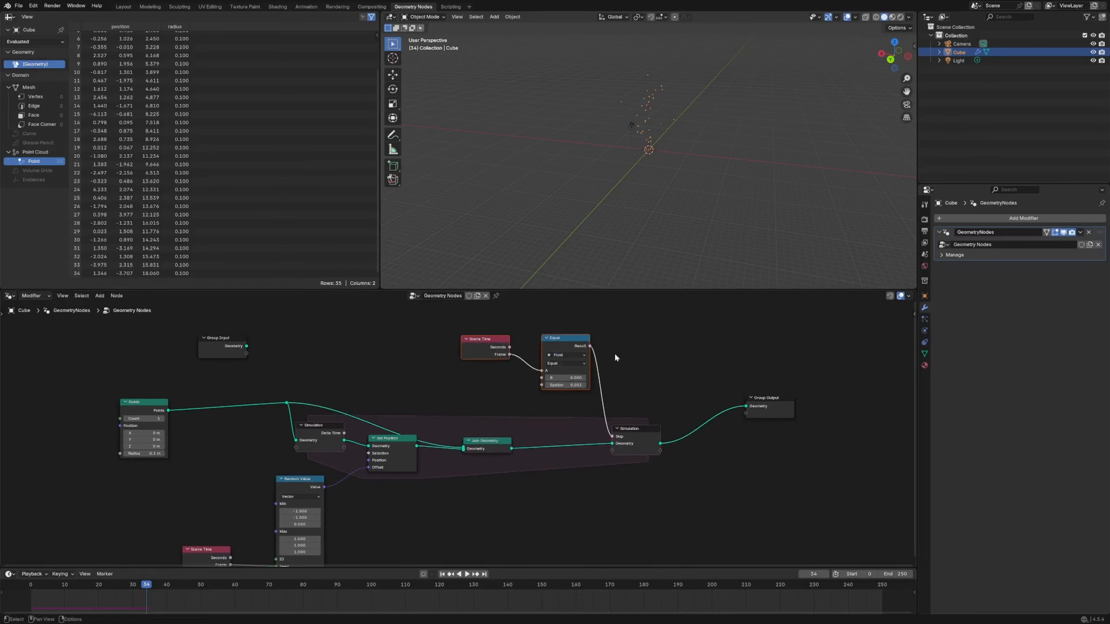
{"action": "middle_click_drag", "start_coordinate": [615, 358], "coordinate": [518, 354]}
{"action": "left_click_drag", "start_coordinate": [609, 367], "coordinate": [651, 368]}
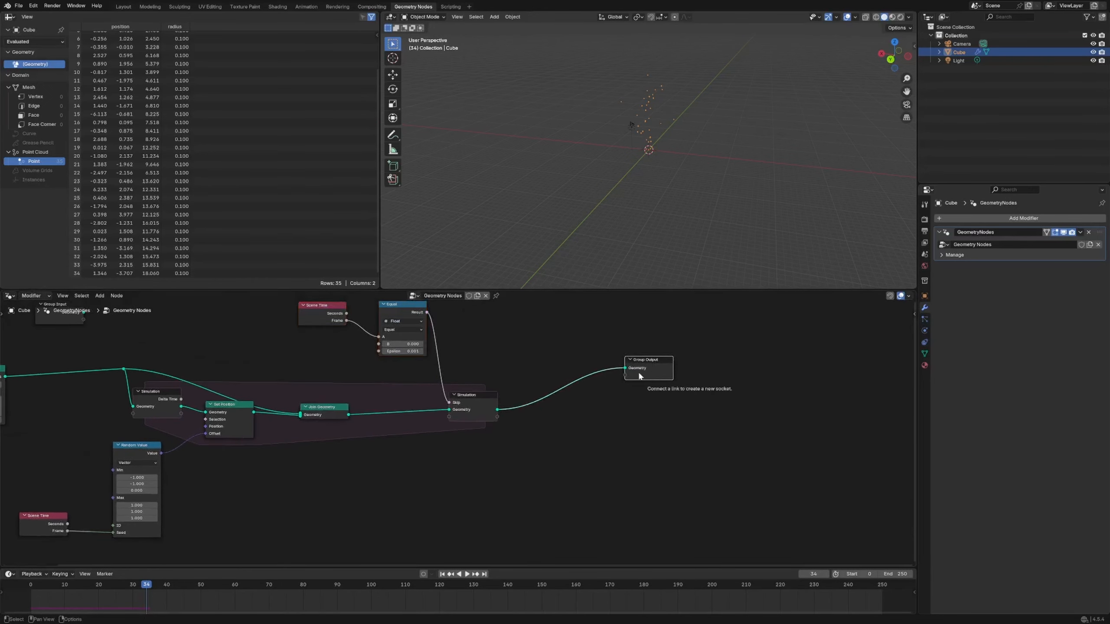
Step: Shift the Equal and Scene Time nodes closer above the Simulation output and erase the annotation drawn around them
{"action": "scroll", "coordinate": [630, 374], "scroll_direction": "down", "scroll_amount": 2}
{"action": "middle_click_drag", "start_coordinate": [539, 374], "coordinate": [545, 375]}
{"action": "left_click_drag", "start_coordinate": [413, 323], "coordinate": [440, 321]}
{"action": "mouse_move", "coordinate": [354, 330]}
{"action": "left_mouse_down"}
{"action": "mouse_move", "coordinate": [611, 438]}
{"action": "mouse_move", "coordinate": [450, 331]}
{"action": "mouse_move", "coordinate": [377, 341]}
{"action": "left_mouse_up"}
{"action": "scroll", "coordinate": [456, 399], "scroll_direction": "up", "scroll_amount": 2}
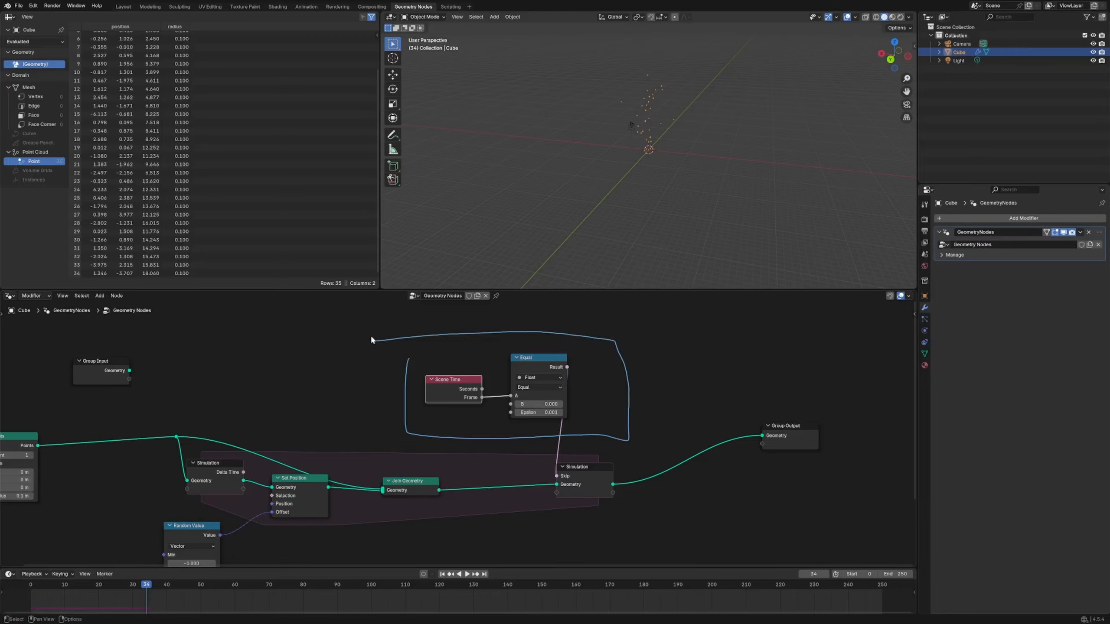
{"action": "mouse_move", "coordinate": [379, 342]}
{"action": "right_mouse_down"}
{"action": "mouse_move", "coordinate": [650, 360]}
{"action": "mouse_move", "coordinate": [510, 420]}
{"action": "mouse_move", "coordinate": [392, 361]}
{"action": "right_mouse_up"}
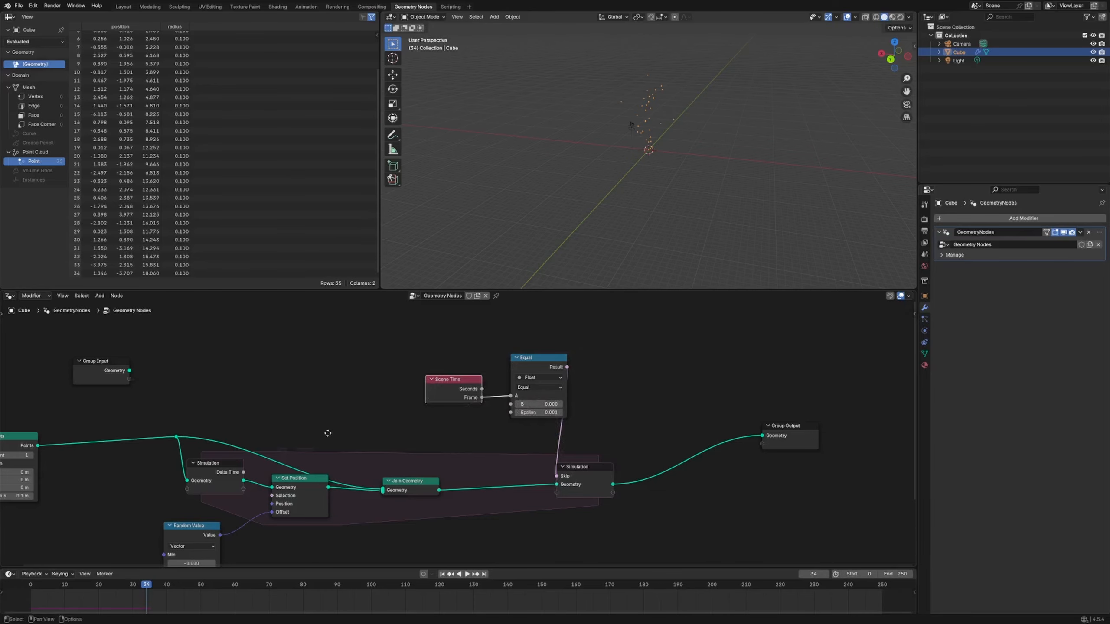
Step: Move the Group Output node farther from the Simulation zone to open space for more nodes
{"action": "middle_click_drag", "start_coordinate": [210, 447], "coordinate": [398, 399]}
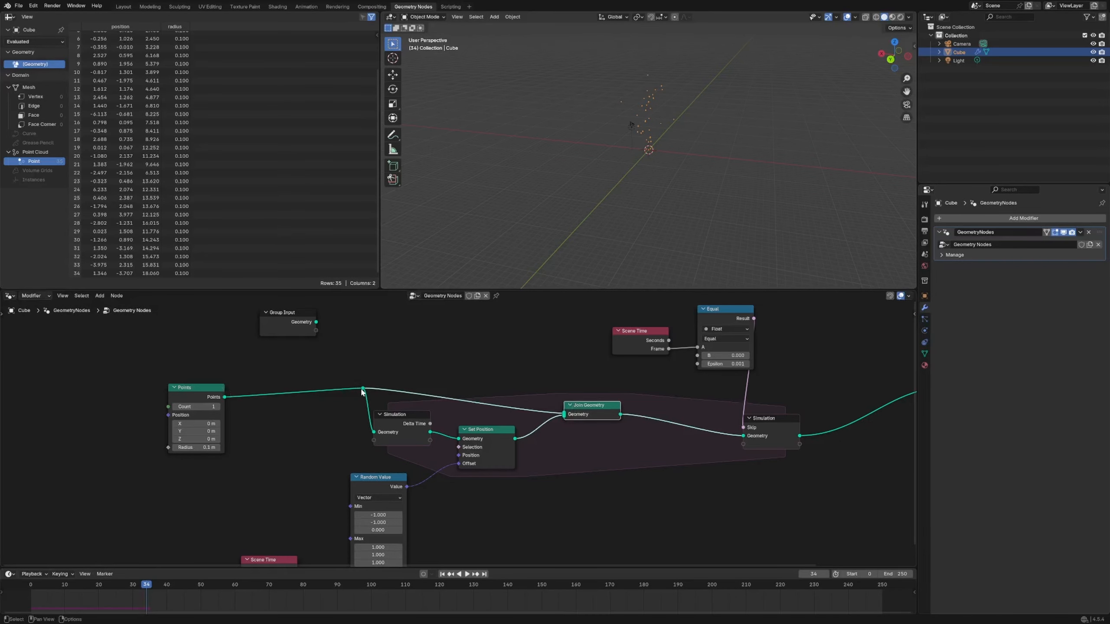
{"action": "middle_click_drag", "start_coordinate": [674, 424], "coordinate": [350, 381]}
{"action": "left_click_drag", "start_coordinate": [647, 341], "coordinate": [770, 343]}
{"action": "scroll", "coordinate": [721, 372], "scroll_direction": "down", "scroll_amount": 4}
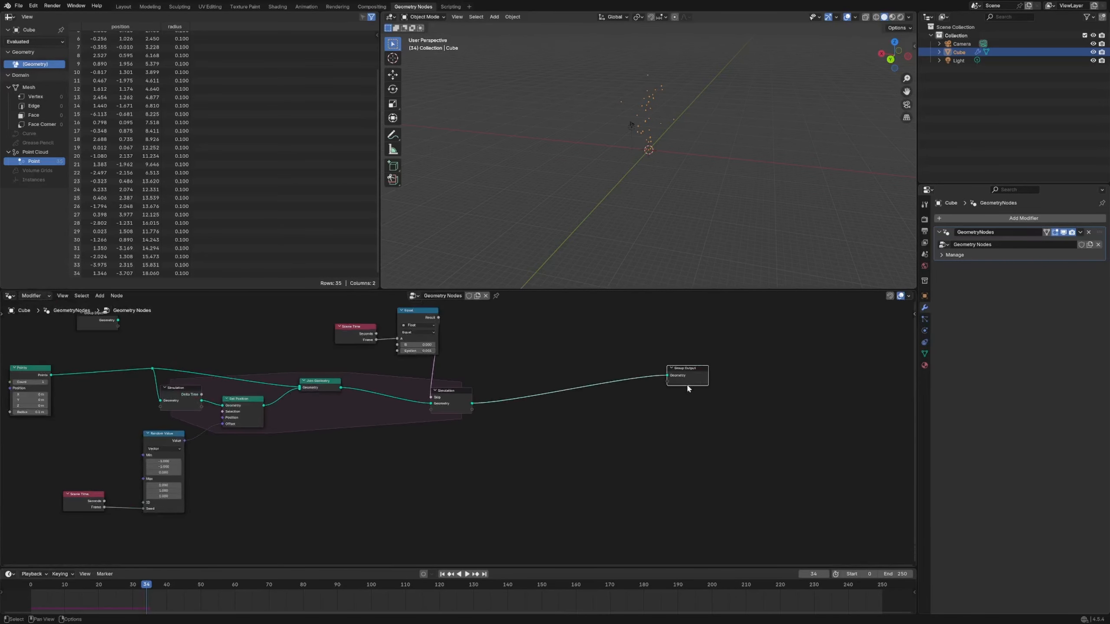
{"action": "left_click_drag", "start_coordinate": [687, 385], "coordinate": [740, 386]}
Step: Add a second Simulation zone and wire its geometry between the first zone's output and the Group Output
{"action": "left_click", "coordinate": [646, 429]}
{"action": "key", "text": "shift+a"}
{"action": "type", "text": "simulation"}
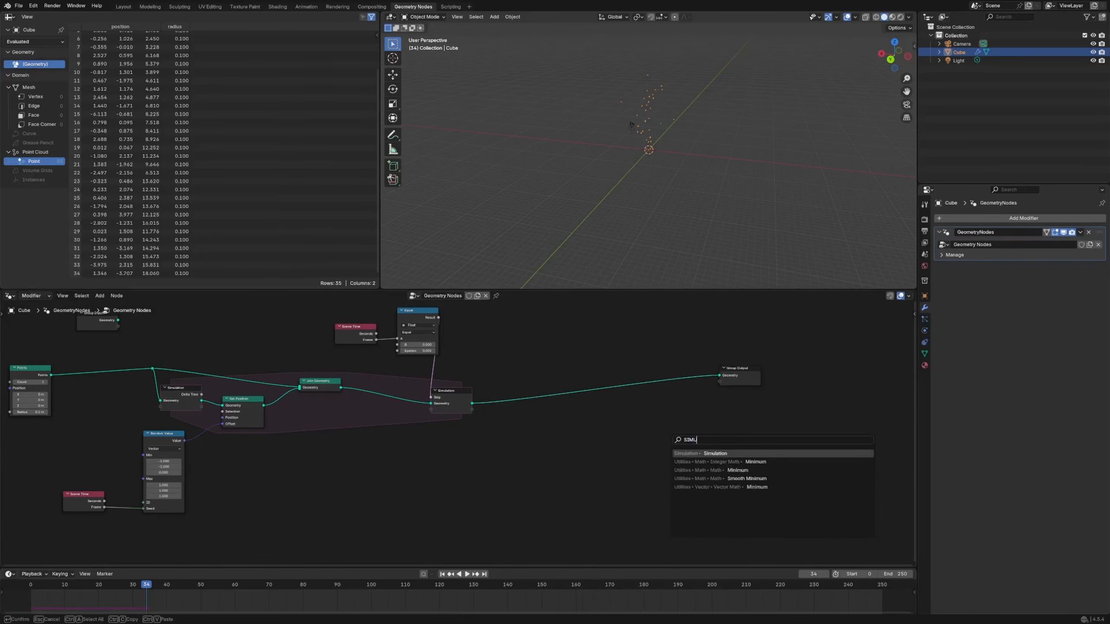
{"action": "key", "text": "Return"}
{"action": "left_click", "coordinate": [627, 421]}
{"action": "left_click_drag", "start_coordinate": [473, 404], "coordinate": [590, 435]}
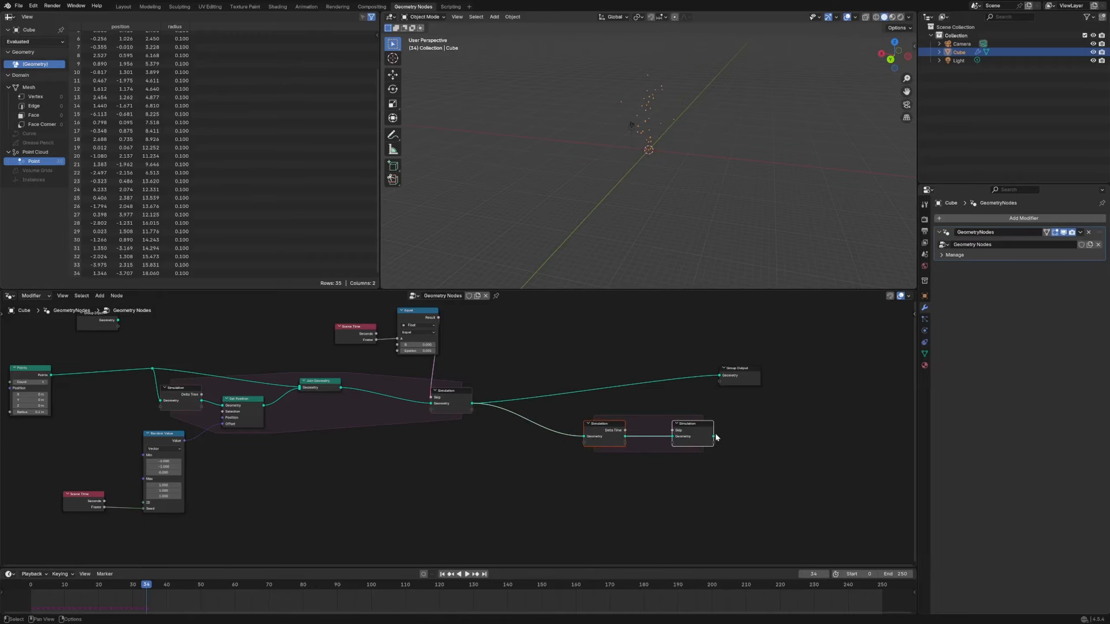
{"action": "left_click_drag", "start_coordinate": [715, 436], "coordinate": [721, 375]}
{"action": "left_click_drag", "start_coordinate": [738, 370], "coordinate": [817, 407]}
Step: Insert a Join Geometry node inside the second Simulation zone and feed it the incoming geometry through a reroute placed before the zone
{"action": "key", "text": "shift+a"}
{"action": "type", "text": "join"}
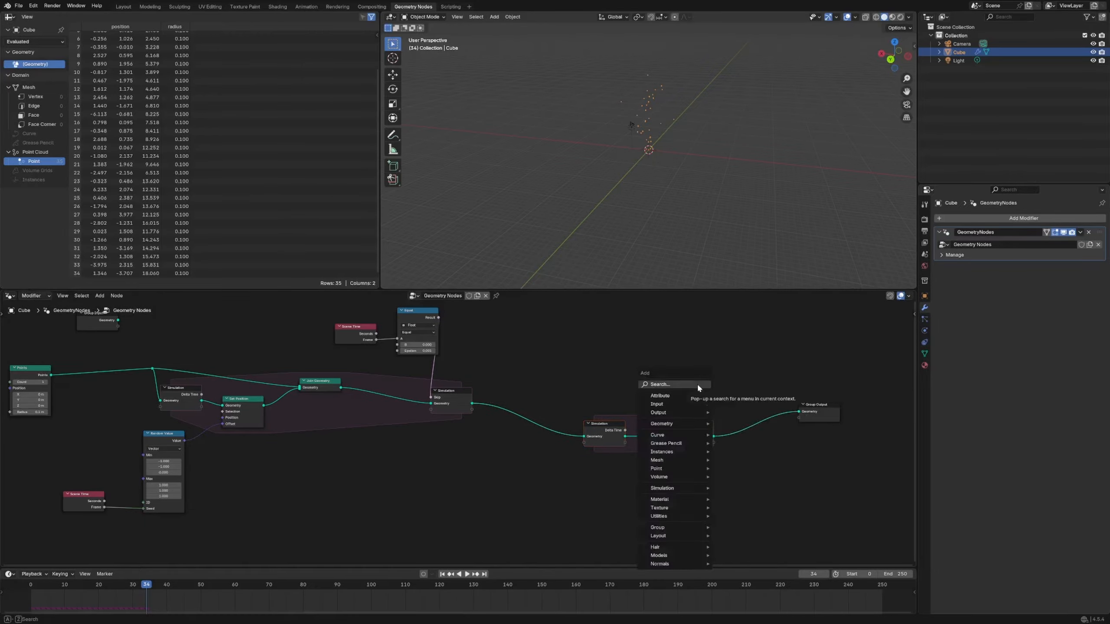
{"action": "key", "text": "Return"}
{"action": "left_click", "coordinate": [637, 435]}
{"action": "right_click_drag", "start_coordinate": [556, 420], "coordinate": [555, 441], "text": "shift"}
{"action": "left_click_drag", "start_coordinate": [556, 431], "coordinate": [605, 455]}
{"action": "left_click_drag", "start_coordinate": [709, 426], "coordinate": [712, 438]}
{"action": "left_click_drag", "start_coordinate": [833, 410], "coordinate": [824, 413]}
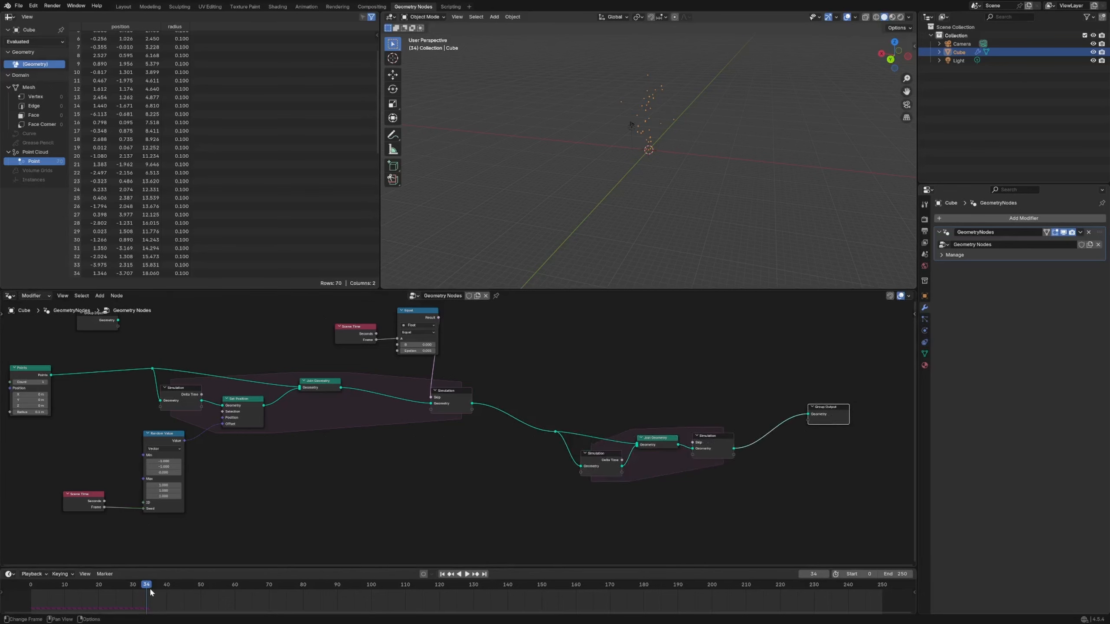
Step: Replay the simulation from the start of the timeline and examine the accumulated points up close in the viewport
{"action": "left_click_drag", "start_coordinate": [150, 589], "coordinate": [39, 592]}
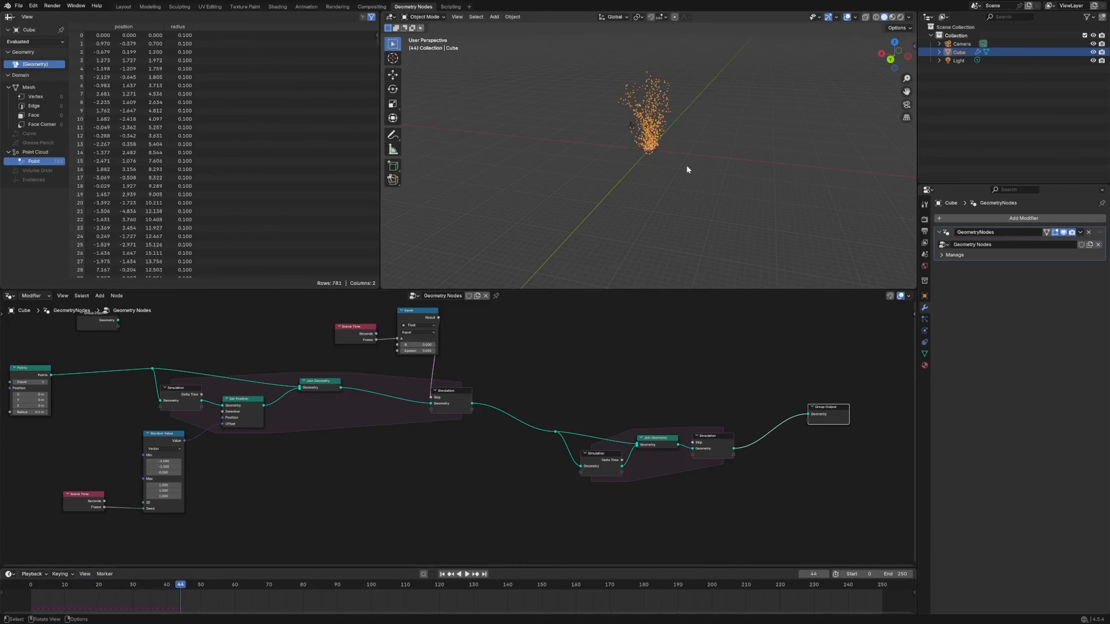
{"action": "scroll", "coordinate": [660, 145], "scroll_direction": "up", "scroll_amount": 4}
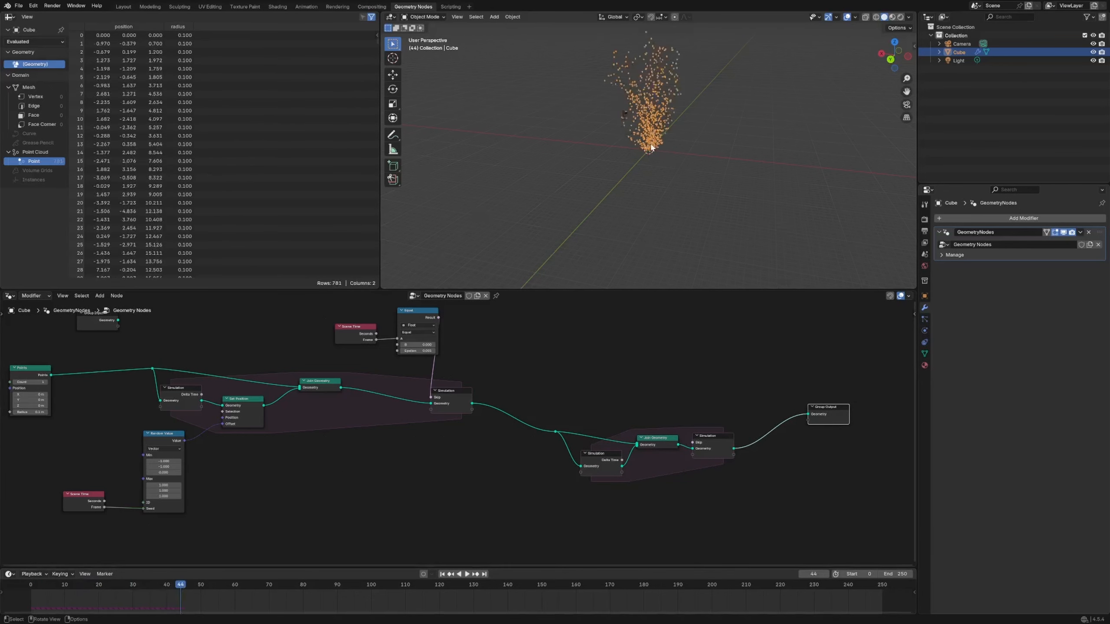
{"action": "middle_click_drag", "start_coordinate": [664, 134], "coordinate": [662, 221], "text": "shift"}
{"action": "scroll", "coordinate": [662, 221], "scroll_direction": "up", "scroll_amount": 2}
{"action": "left_click", "coordinate": [588, 254]}
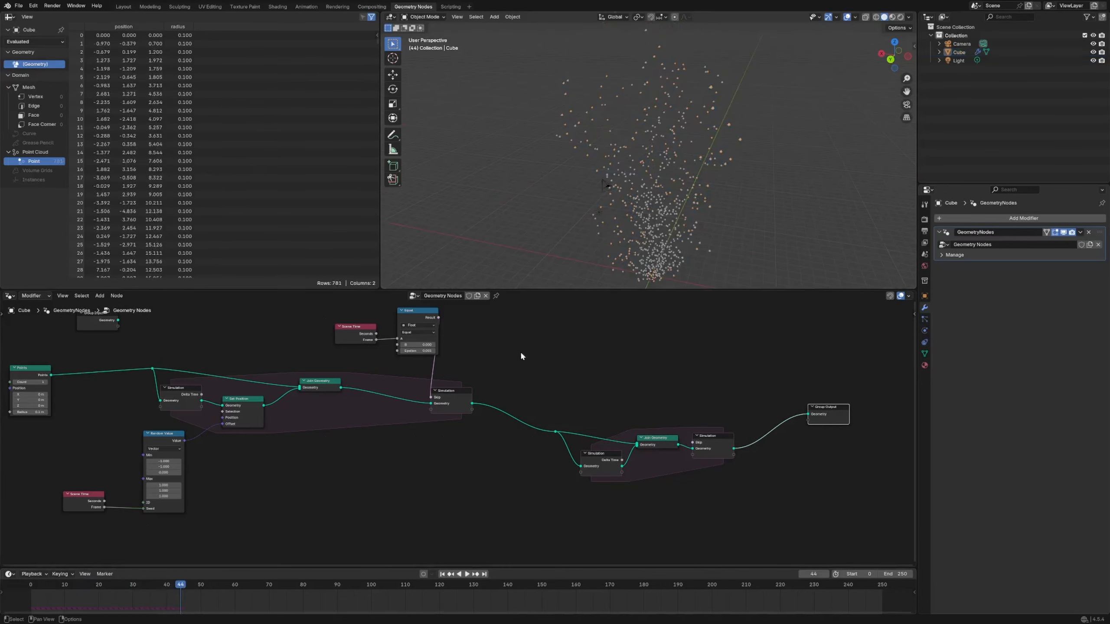
Step: Set the radius of the Points node to 0.3 m
{"action": "middle_click_drag", "start_coordinate": [240, 479], "coordinate": [433, 470]}
{"action": "left_click", "coordinate": [212, 403]}
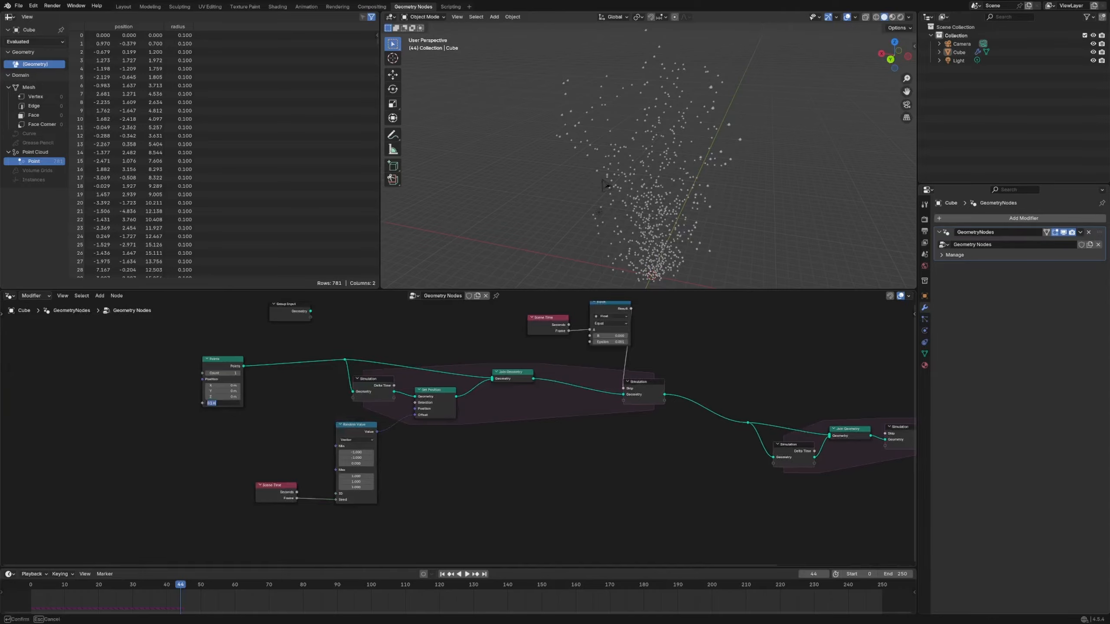
{"action": "type", "text": "0.3"}
{"action": "key", "text": "Return"}
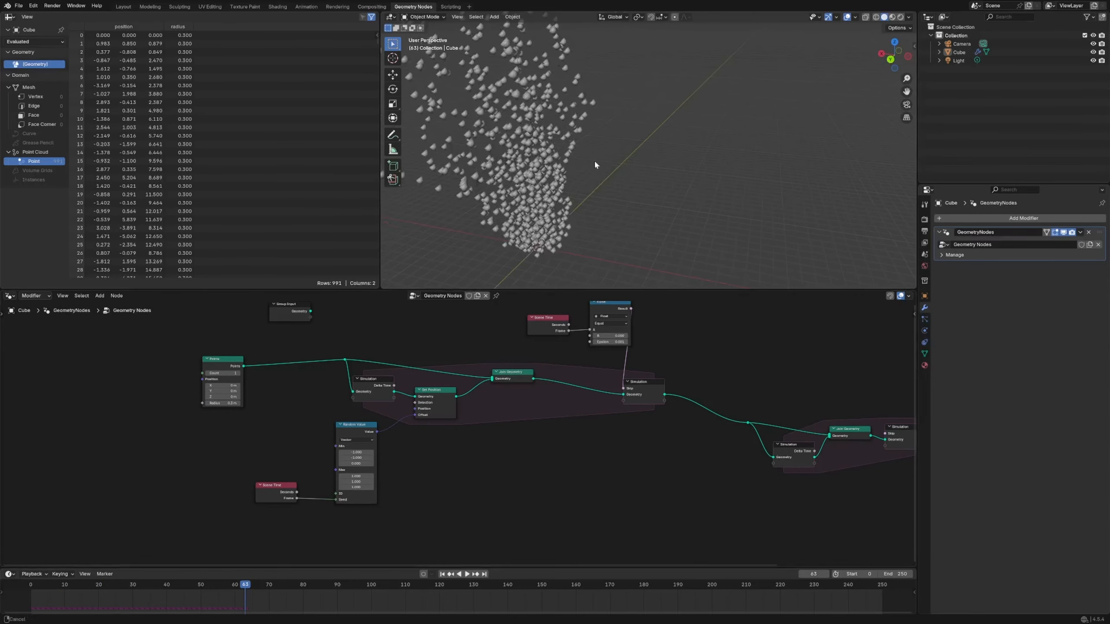
Step: Trace a particle path in the viewport and mark both Simulation zones with temporary annotations, and erase all the strokes
{"action": "middle_click_drag", "start_coordinate": [595, 165], "coordinate": [578, 208]}
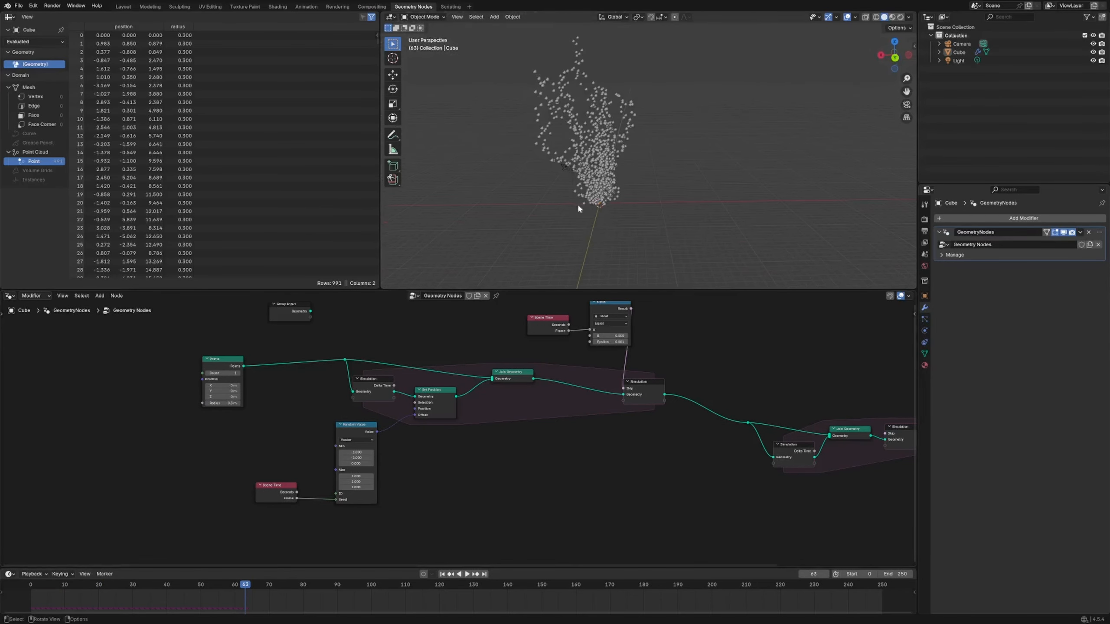
{"action": "mouse_move", "coordinate": [600, 206]}
{"action": "left_mouse_down"}
{"action": "mouse_move", "coordinate": [643, 117]}
{"action": "mouse_move", "coordinate": [632, 60]}
{"action": "mouse_move", "coordinate": [639, 73]}
{"action": "left_mouse_up"}
{"action": "mouse_move", "coordinate": [563, 399]}
{"action": "left_mouse_down"}
{"action": "mouse_move", "coordinate": [551, 409]}
{"action": "mouse_move", "coordinate": [572, 404]}
{"action": "mouse_move", "coordinate": [569, 416]}
{"action": "left_mouse_up"}
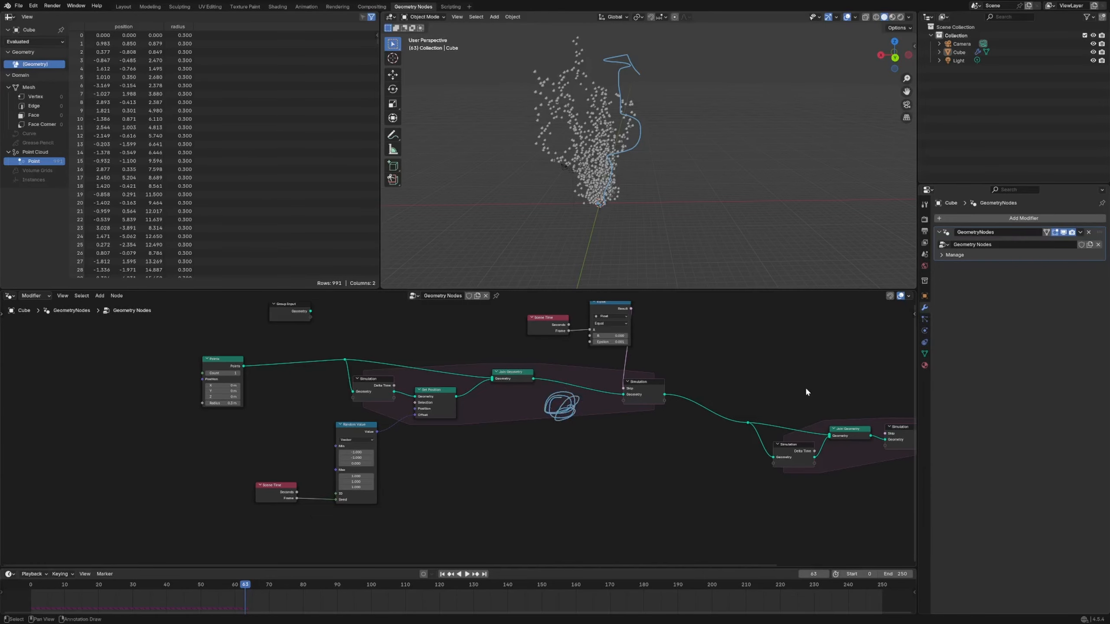
{"action": "left_click_drag", "start_coordinate": [840, 389], "coordinate": [831, 405]}
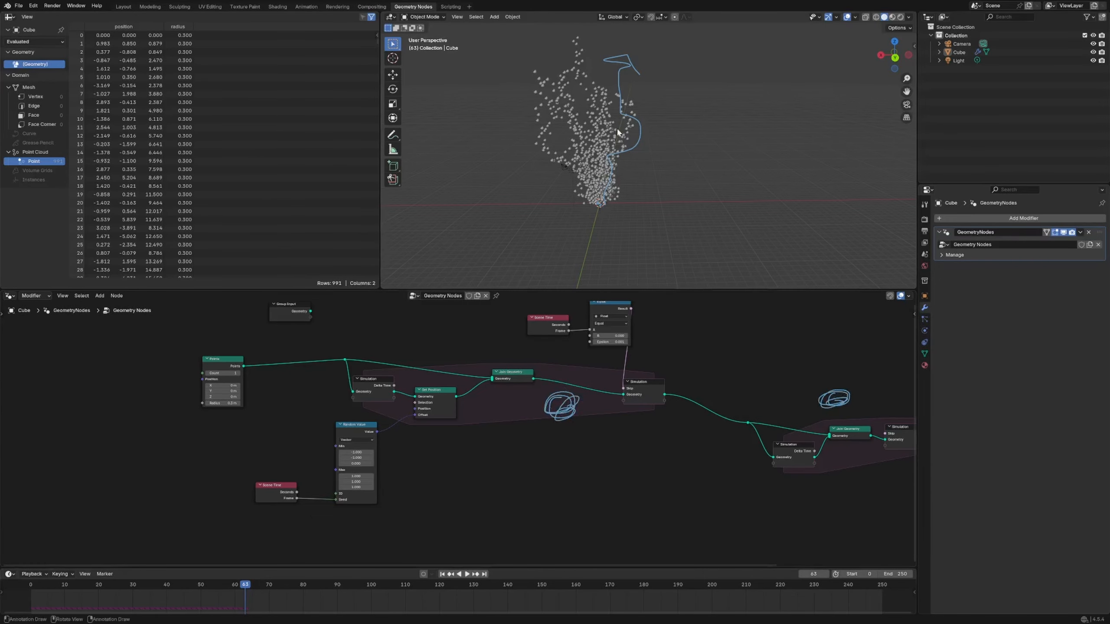
{"action": "mouse_move", "coordinate": [618, 132]}
{"action": "right_mouse_down"}
{"action": "mouse_move", "coordinate": [630, 79]}
{"action": "mouse_move", "coordinate": [612, 188]}
{"action": "right_mouse_up"}
{"action": "right_click_drag", "start_coordinate": [568, 389], "coordinate": [564, 392]}
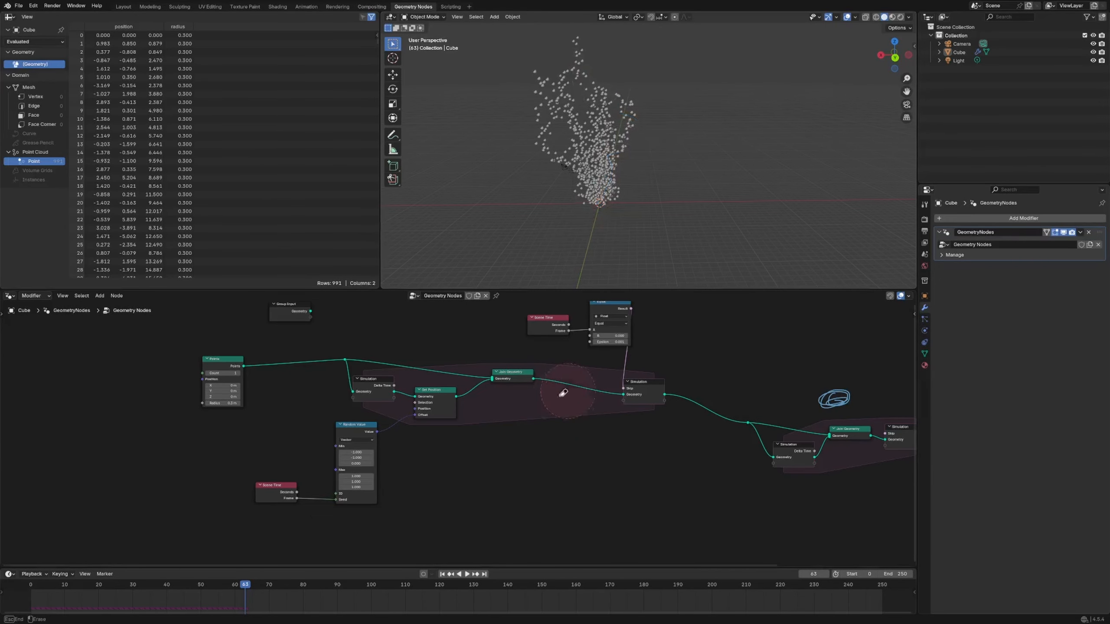
{"action": "right_click_drag", "start_coordinate": [883, 389], "coordinate": [818, 400]}
Step: Tidy the layout by repositioning the Group Output, the reroute before the second zone, and the first zone's Simulation output
{"action": "middle_click_drag", "start_coordinate": [711, 413], "coordinate": [400, 410]}
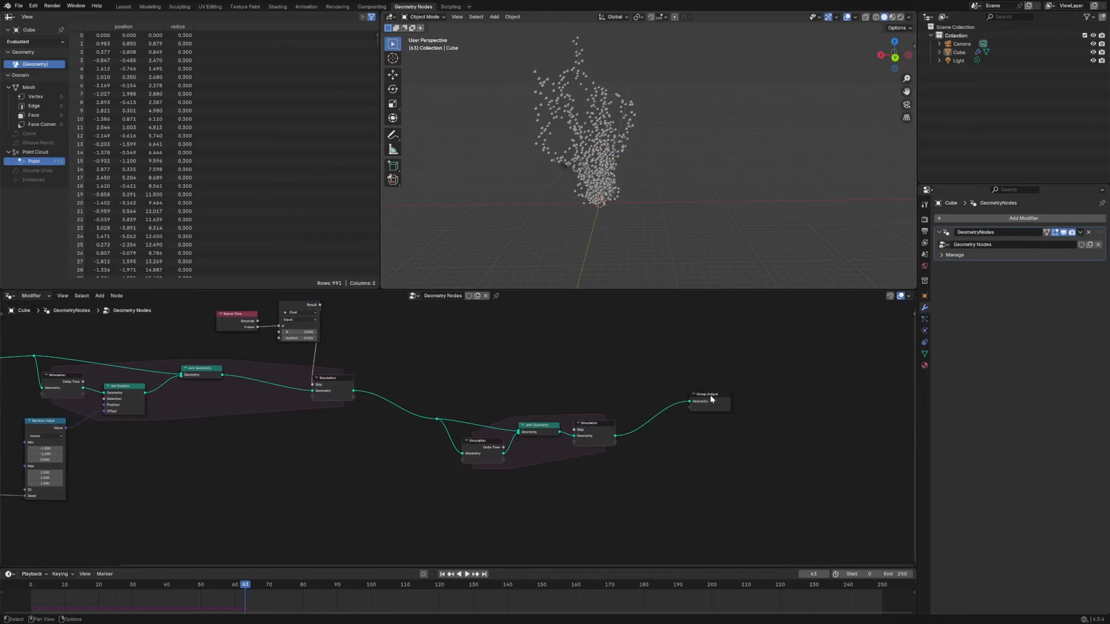
{"action": "left_click_drag", "start_coordinate": [709, 394], "coordinate": [733, 396]}
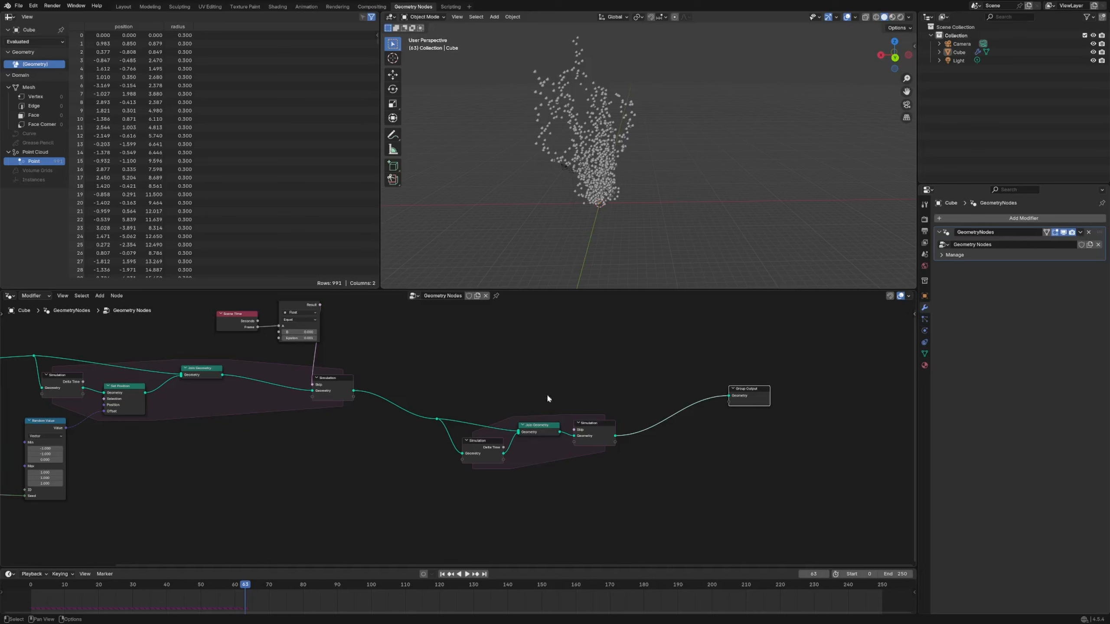
{"action": "middle_click_drag", "start_coordinate": [548, 395], "coordinate": [642, 385]}
{"action": "left_click_drag", "start_coordinate": [522, 395], "coordinate": [540, 416]}
{"action": "key", "text": "g"}
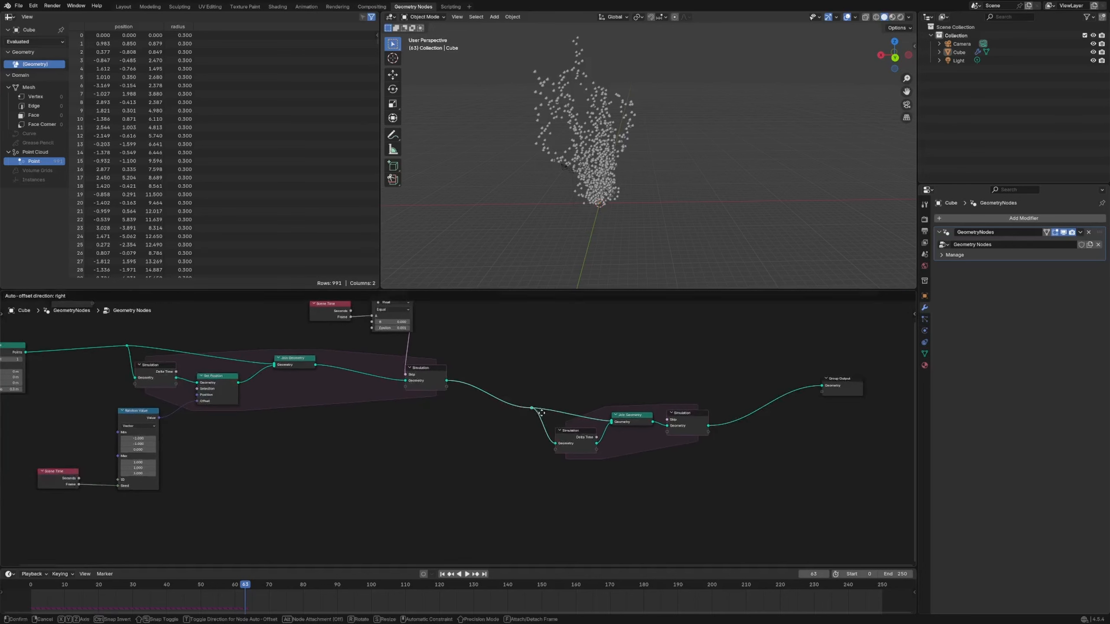
{"action": "left_click", "coordinate": [555, 413]}
{"action": "scroll", "coordinate": [485, 400], "scroll_direction": "down", "scroll_amount": 4}
{"action": "middle_click_drag", "start_coordinate": [481, 400], "coordinate": [532, 382]}
{"action": "left_click_drag", "start_coordinate": [488, 377], "coordinate": [469, 366]}
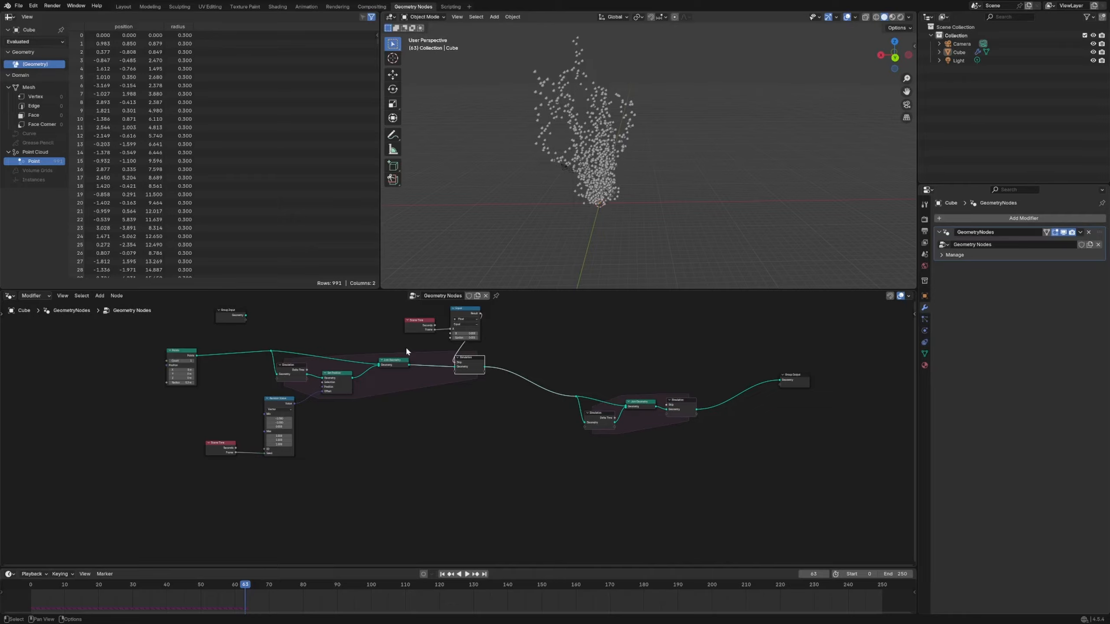
Step: Insert a Points to Curves node between the second Simulation zone and the Group Output, moving the output to make room
{"action": "key", "text": "g"}
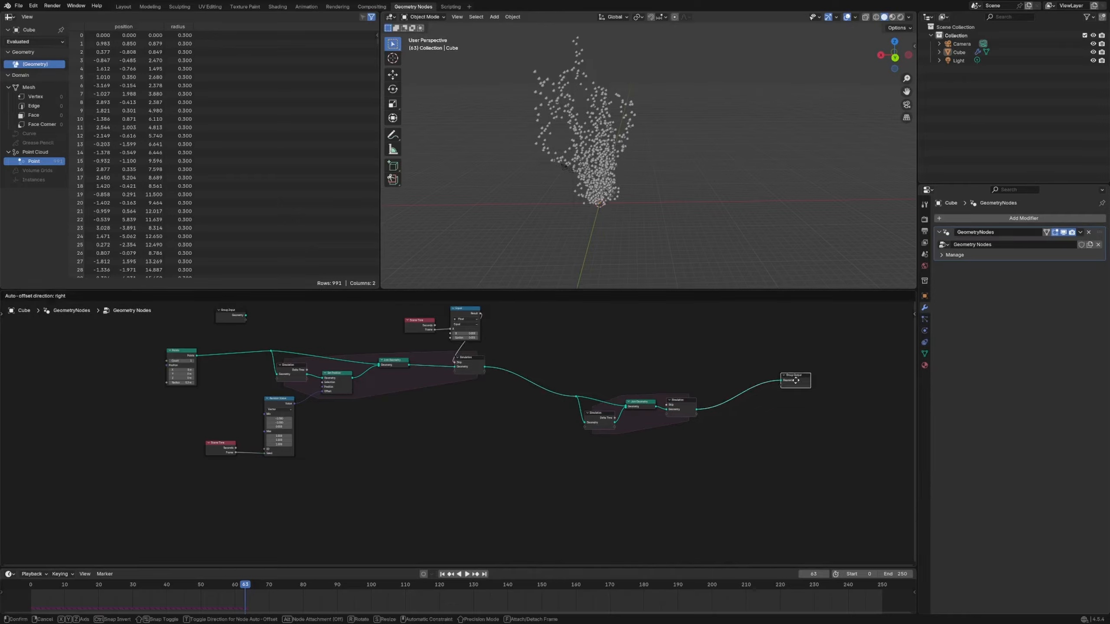
{"action": "left_click", "coordinate": [773, 409]}
{"action": "key", "text": "shift+a"}
{"action": "type", "text": "points to"}
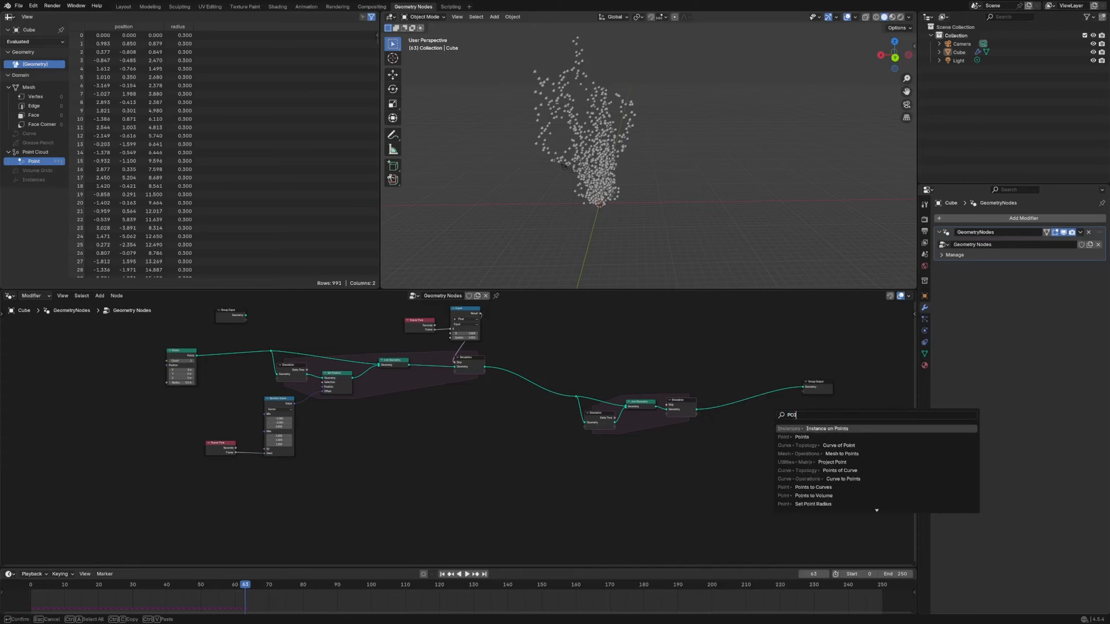
{"action": "key", "text": "Return"}
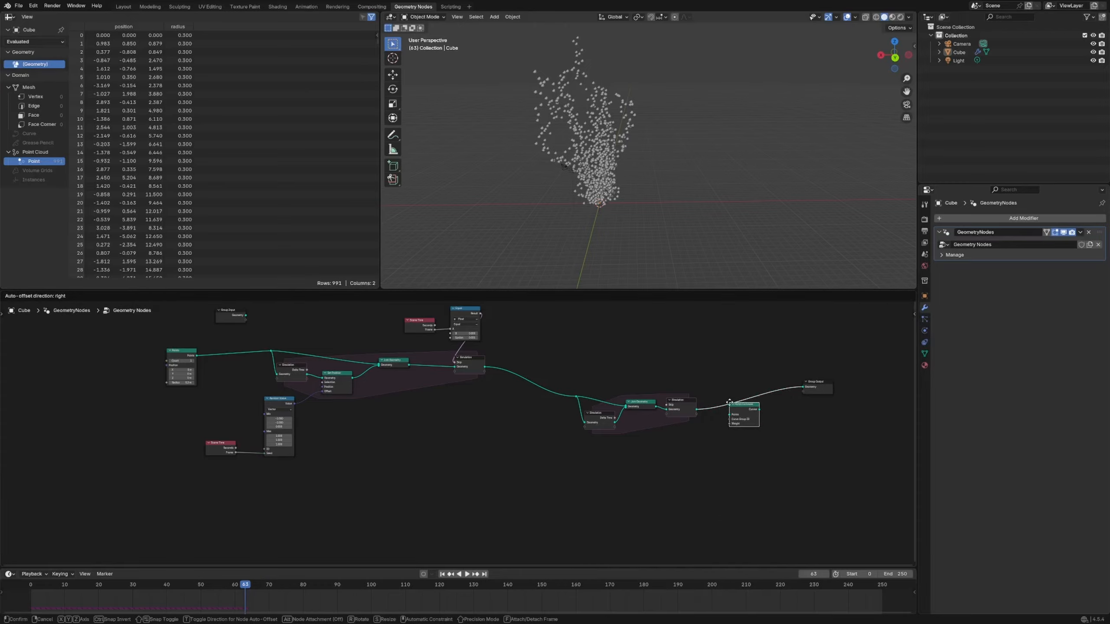
{"action": "left_click", "coordinate": [724, 391]}
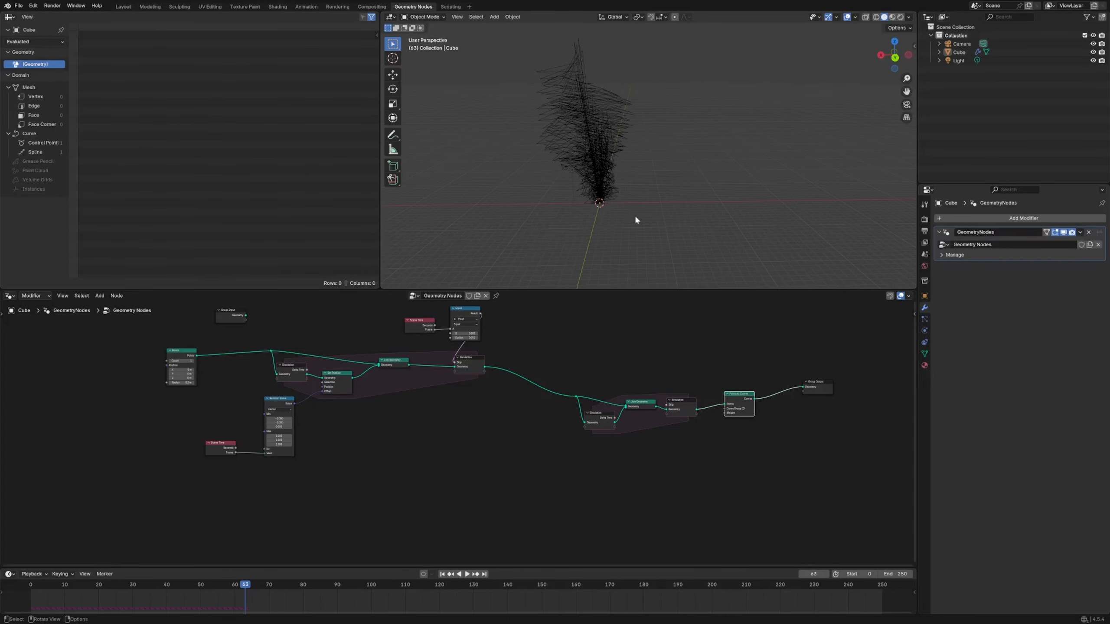
Step: Point out the Curve Group ID input of the Points to Curves node with temporary annotation arrows, and erase them
{"action": "scroll", "coordinate": [745, 397], "scroll_direction": "up", "scroll_amount": 7}
{"action": "middle_click_drag", "start_coordinate": [761, 400], "coordinate": [337, 379]}
{"action": "scroll", "coordinate": [519, 395], "scroll_direction": "up", "scroll_amount": 5}
{"action": "mouse_move", "coordinate": [519, 395]}
{"action": "middle_mouse_down"}
{"action": "mouse_move", "coordinate": [427, 487]}
{"action": "mouse_move", "coordinate": [575, 444]}
{"action": "middle_mouse_up"}
{"action": "scroll", "coordinate": [463, 472], "scroll_direction": "up", "scroll_amount": 3}
{"action": "key", "text": "d"}
{"action": "mouse_move", "coordinate": [490, 402]}
{"action": "left_mouse_down"}
{"action": "mouse_move", "coordinate": [477, 401]}
{"action": "mouse_move", "coordinate": [489, 401]}
{"action": "left_mouse_up"}
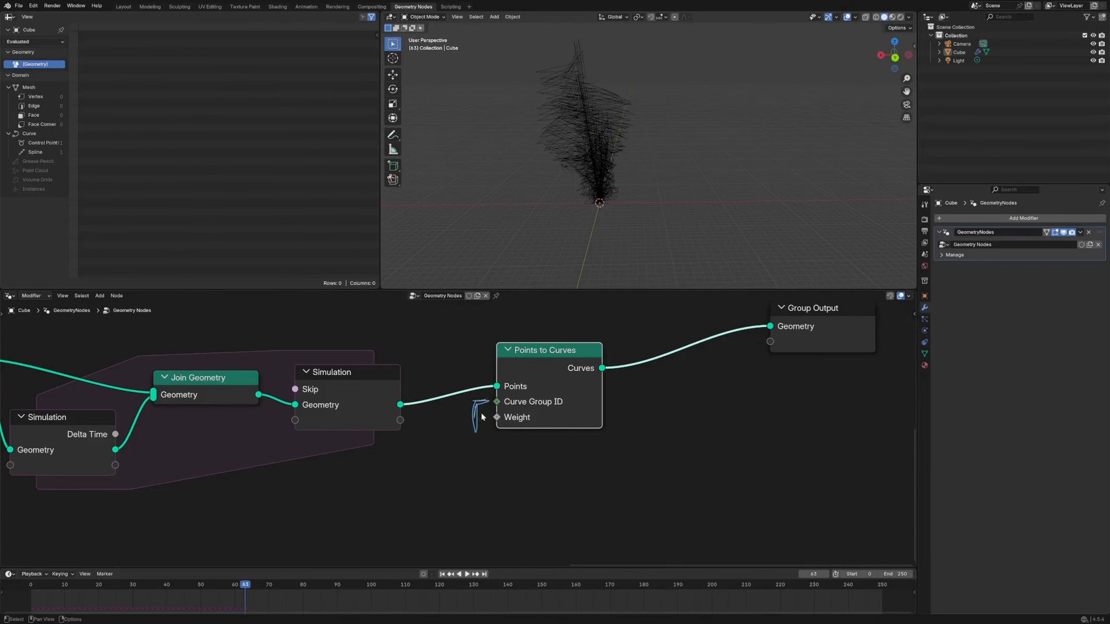
{"action": "mouse_move", "coordinate": [484, 407]}
{"action": "right_mouse_down"}
{"action": "mouse_move", "coordinate": [474, 447]}
{"action": "mouse_move", "coordinate": [473, 427]}
{"action": "right_mouse_up"}
{"action": "mouse_move", "coordinate": [449, 449]}
{"action": "left_mouse_down"}
{"action": "mouse_move", "coordinate": [476, 404]}
{"action": "mouse_move", "coordinate": [479, 419]}
{"action": "mouse_move", "coordinate": [473, 406]}
{"action": "mouse_move", "coordinate": [480, 411]}
{"action": "left_mouse_up"}
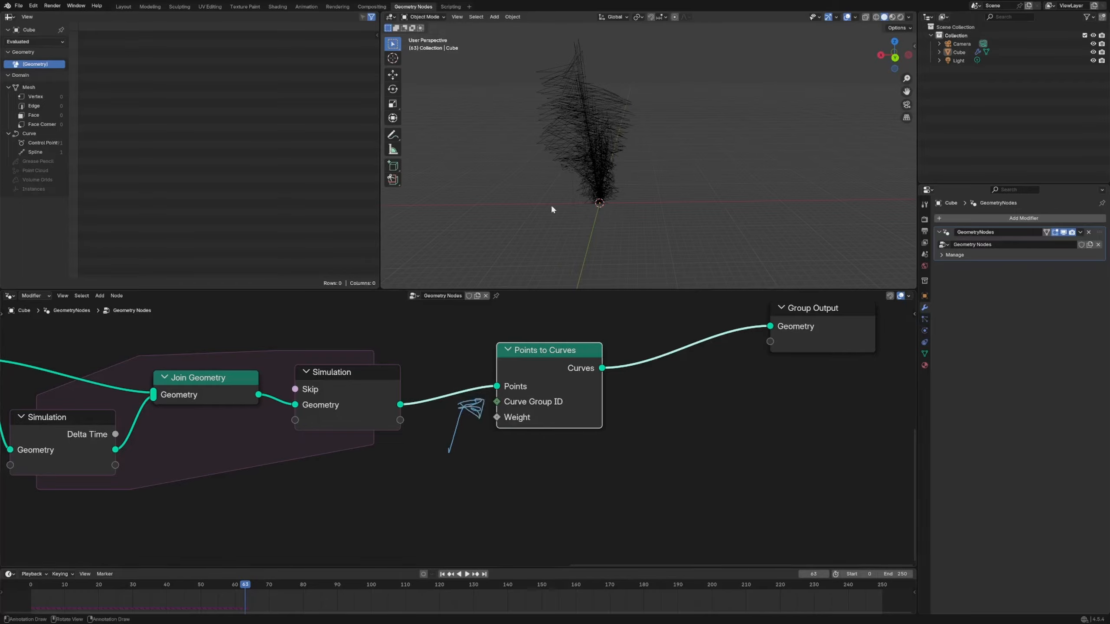
{"action": "mouse_move", "coordinate": [503, 402]}
{"action": "right_mouse_down"}
{"action": "mouse_move", "coordinate": [426, 486]}
{"action": "mouse_move", "coordinate": [435, 461]}
{"action": "right_mouse_up"}
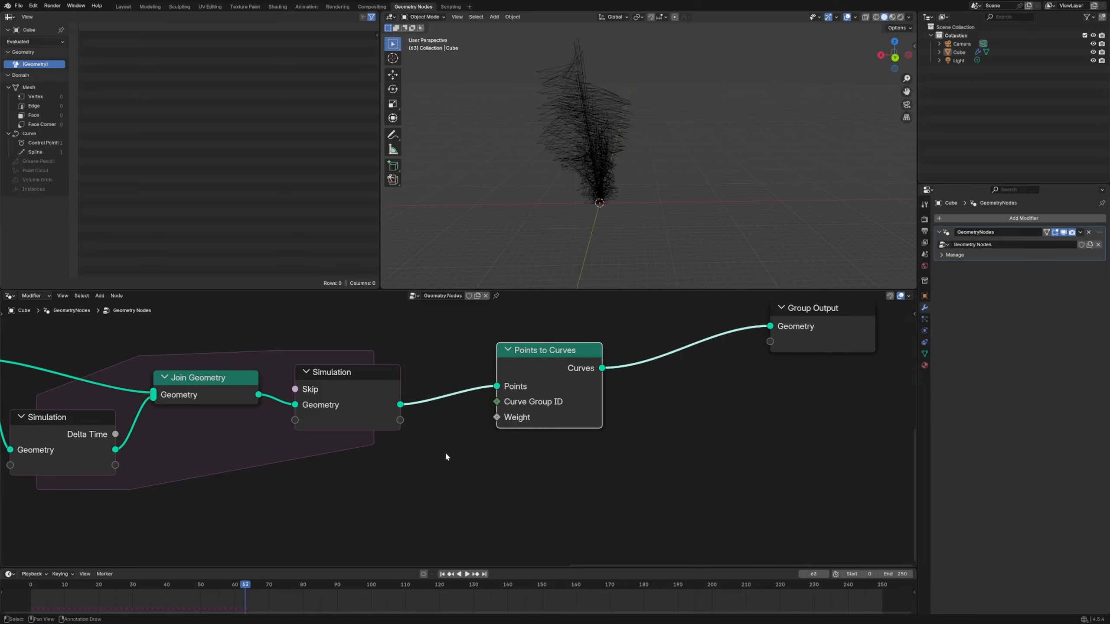
{"action": "scroll", "coordinate": [464, 462], "scroll_direction": "down", "scroll_amount": 2}
{"action": "middle_click_drag", "start_coordinate": [378, 469], "coordinate": [614, 424]}
{"action": "scroll", "coordinate": [455, 425], "scroll_direction": "down", "scroll_amount": 4}
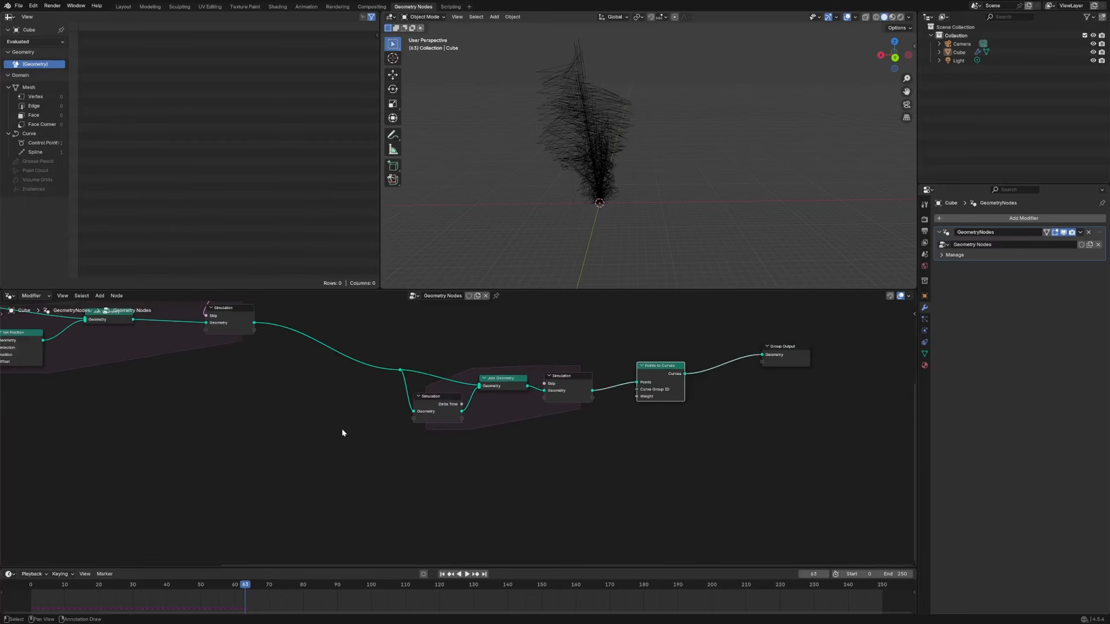
Step: Move the Points node farther from the first simulation zone to make room between them
{"action": "middle_click_drag", "start_coordinate": [342, 429], "coordinate": [629, 448]}
{"action": "middle_click_drag", "start_coordinate": [399, 433], "coordinate": [555, 449]}
{"action": "scroll", "coordinate": [516, 439], "scroll_direction": "down", "scroll_amount": 4}
{"action": "left_click_drag", "start_coordinate": [291, 369], "coordinate": [229, 372]}
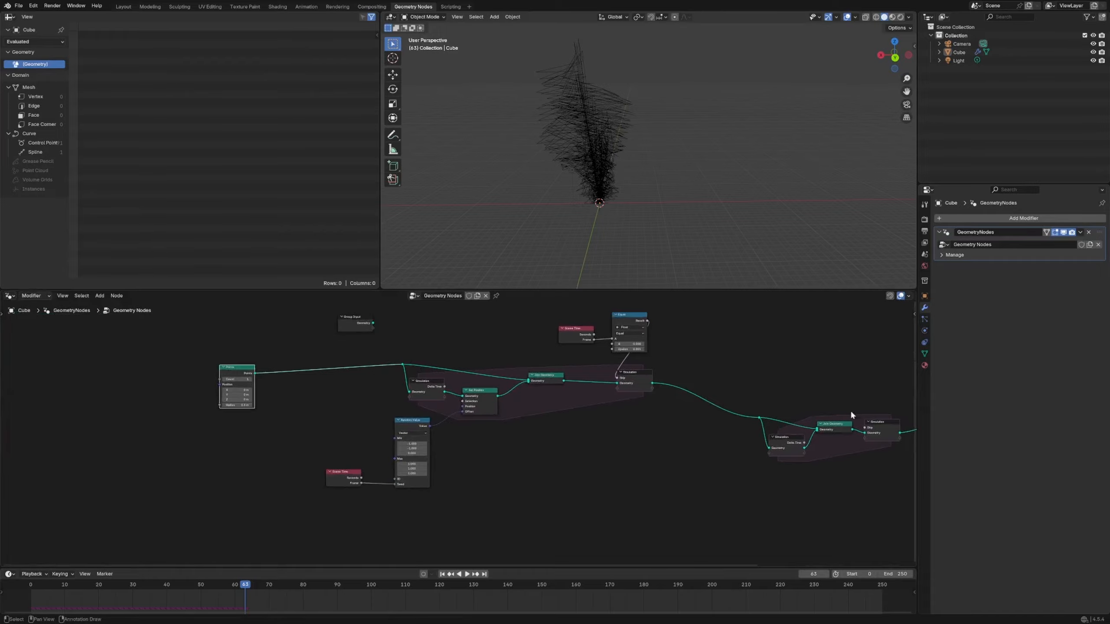
Step: Trace the link from the Points to Curves node back to the Points node with temporary annotation strokes, and erase them
{"action": "middle_click_drag", "start_coordinate": [762, 424], "coordinate": [545, 424]}
{"action": "scroll", "coordinate": [546, 424], "scroll_direction": "down", "scroll_amount": 3}
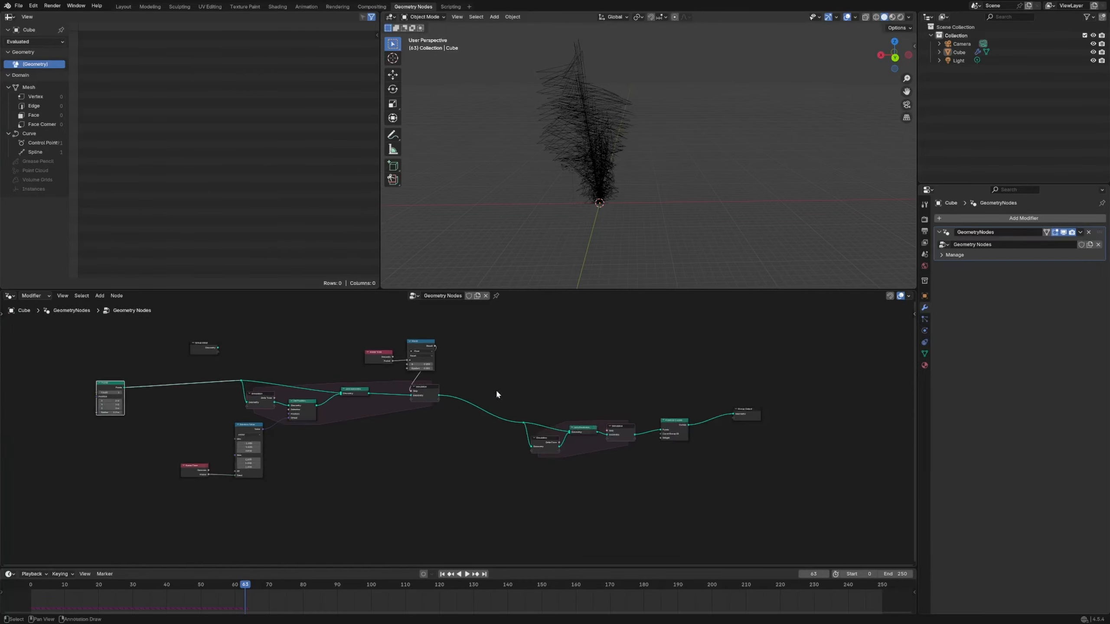
{"action": "left_click_drag", "start_coordinate": [495, 387], "coordinate": [731, 506]}
{"action": "left_click_drag", "start_coordinate": [677, 422], "coordinate": [618, 398]}
{"action": "mouse_move", "coordinate": [743, 410]}
{"action": "left_mouse_down"}
{"action": "mouse_move", "coordinate": [670, 396]}
{"action": "mouse_move", "coordinate": [550, 340]}
{"action": "mouse_move", "coordinate": [217, 358]}
{"action": "mouse_move", "coordinate": [214, 370]}
{"action": "mouse_move", "coordinate": [239, 370]}
{"action": "left_mouse_up"}
{"action": "left_click_drag", "start_coordinate": [233, 313], "coordinate": [261, 326]}
{"action": "left_click_drag", "start_coordinate": [272, 319], "coordinate": [299, 342]}
{"action": "left_click_drag", "start_coordinate": [304, 318], "coordinate": [321, 329]}
{"action": "left_click_drag", "start_coordinate": [322, 323], "coordinate": [344, 320]}
{"action": "left_click_drag", "start_coordinate": [352, 308], "coordinate": [383, 317]}
{"action": "mouse_move", "coordinate": [395, 313]}
{"action": "right_mouse_down"}
{"action": "mouse_move", "coordinate": [330, 314]}
{"action": "mouse_move", "coordinate": [425, 308]}
{"action": "mouse_move", "coordinate": [616, 384]}
{"action": "right_mouse_up"}
Step: Insert a Store Named Attribute node between Points and the first simulation zone, and name its attribute "unique curve id"
{"action": "middle_click_drag", "start_coordinate": [616, 387], "coordinate": [641, 434]}
{"action": "middle_click_drag", "start_coordinate": [343, 412], "coordinate": [481, 369]}
{"action": "scroll", "coordinate": [376, 419], "scroll_direction": "up", "scroll_amount": 5}
{"action": "middle_click_drag", "start_coordinate": [377, 419], "coordinate": [576, 422]}
{"action": "key", "text": "shift+a"}
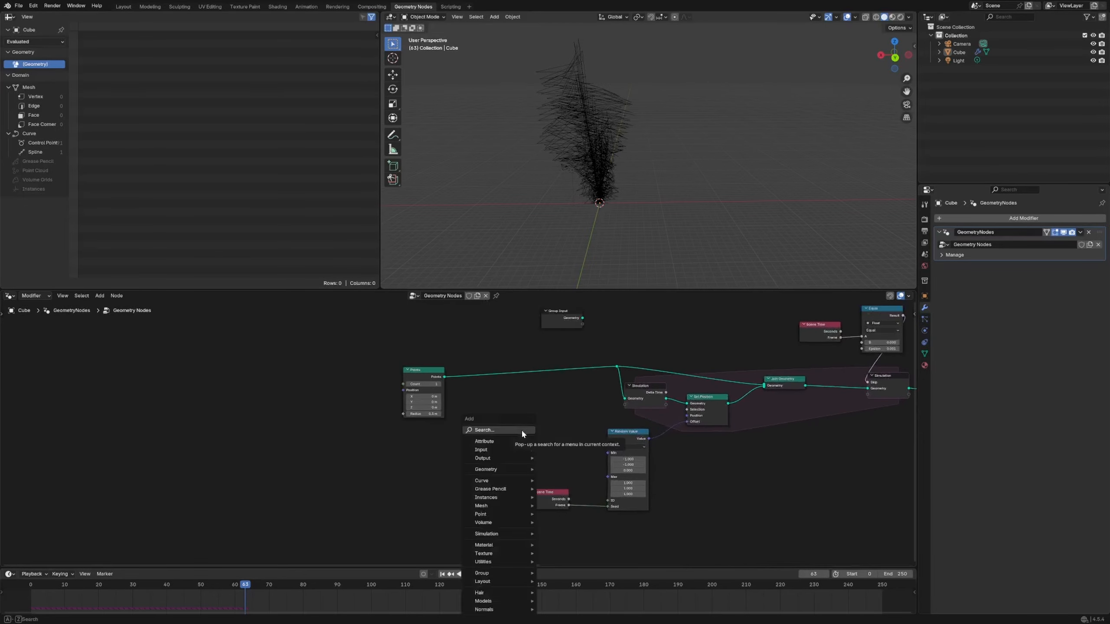
{"action": "type", "text": "store"}
{"action": "key", "text": "Return"}
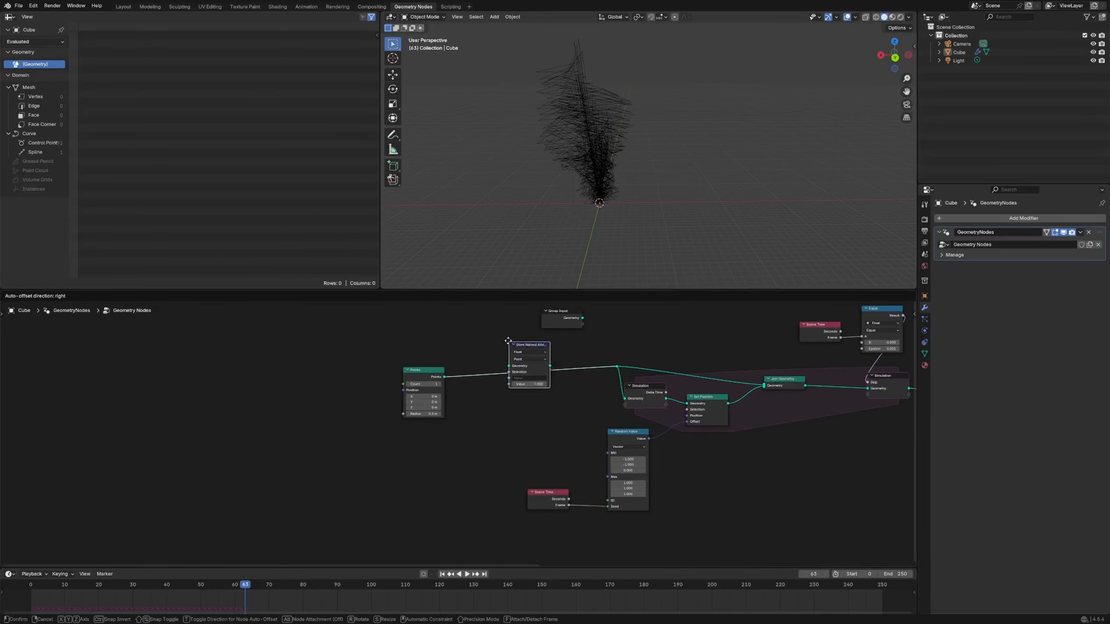
{"action": "left_click", "coordinate": [509, 342]}
{"action": "left_click", "coordinate": [530, 377]}
{"action": "type", "text": "uh"}
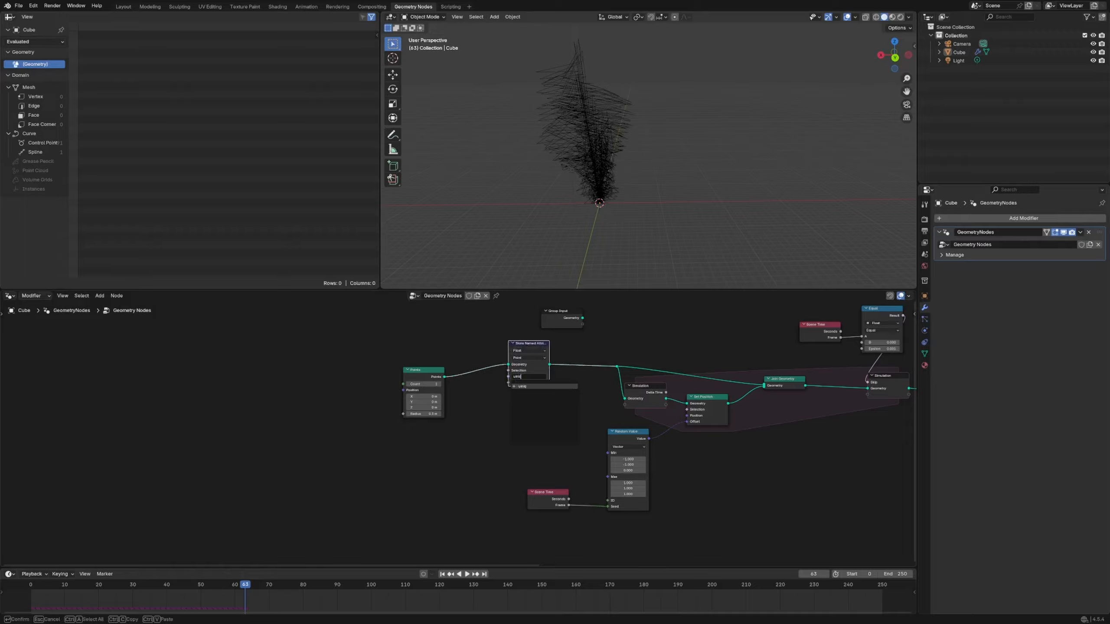
{"action": "key", "text": "Return"}
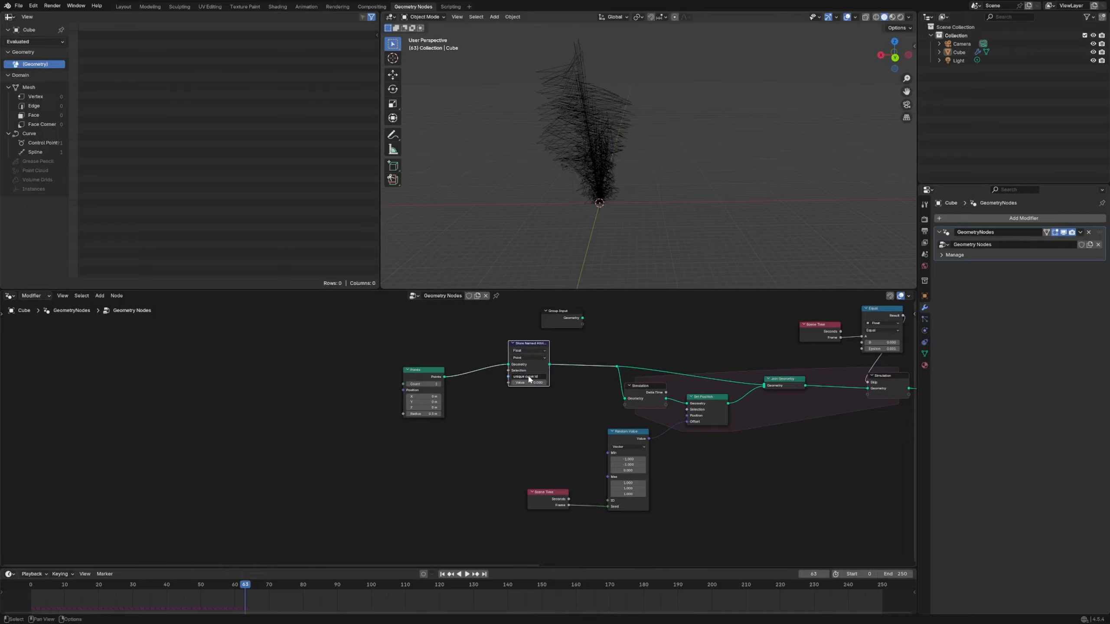
Step: Add a Scene Time node and connect its Frame output to the Value of the Store Named Attribute node, moving Points aside
{"action": "left_click_drag", "start_coordinate": [424, 371], "coordinate": [378, 377]}
{"action": "scroll", "coordinate": [502, 428], "scroll_direction": "up", "scroll_amount": 2}
{"action": "middle_click_drag", "start_coordinate": [568, 421], "coordinate": [514, 445]}
{"action": "left_click", "coordinate": [515, 444]}
{"action": "key", "text": "shift+a"}
{"action": "type", "text": "sce"}
{"action": "key", "text": "Return"}
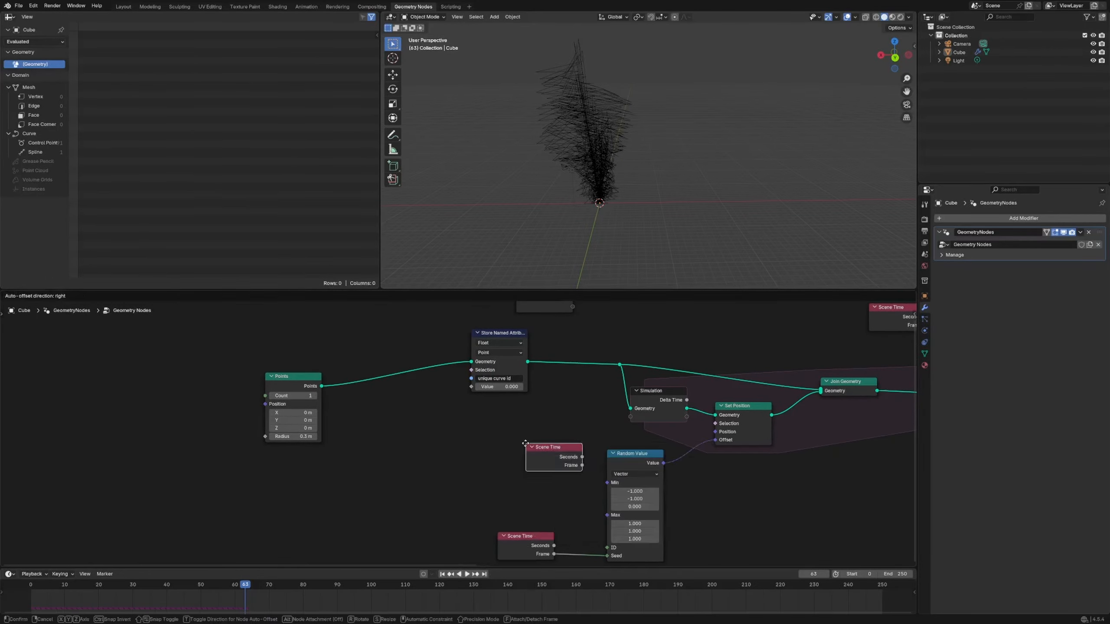
{"action": "left_click", "coordinate": [367, 433]}
{"action": "left_click_drag", "start_coordinate": [424, 455], "coordinate": [471, 387]}
{"action": "left_click_drag", "start_coordinate": [410, 437], "coordinate": [384, 454]}
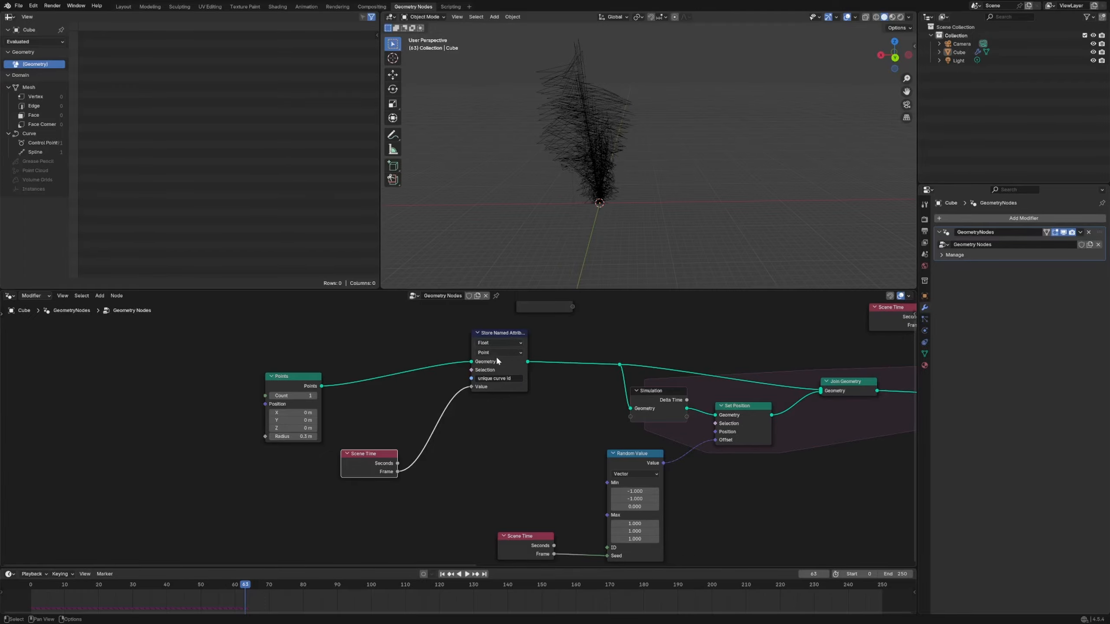
Step: Add a Named Attribute node reading "unique curve id" and connect it to the Curve Group ID of Points to Curves
{"action": "middle_click_drag", "start_coordinate": [537, 396], "coordinate": [451, 415]}
{"action": "scroll", "coordinate": [454, 416], "scroll_direction": "down", "scroll_amount": 4}
{"action": "middle_click_drag", "start_coordinate": [776, 465], "coordinate": [505, 420]}
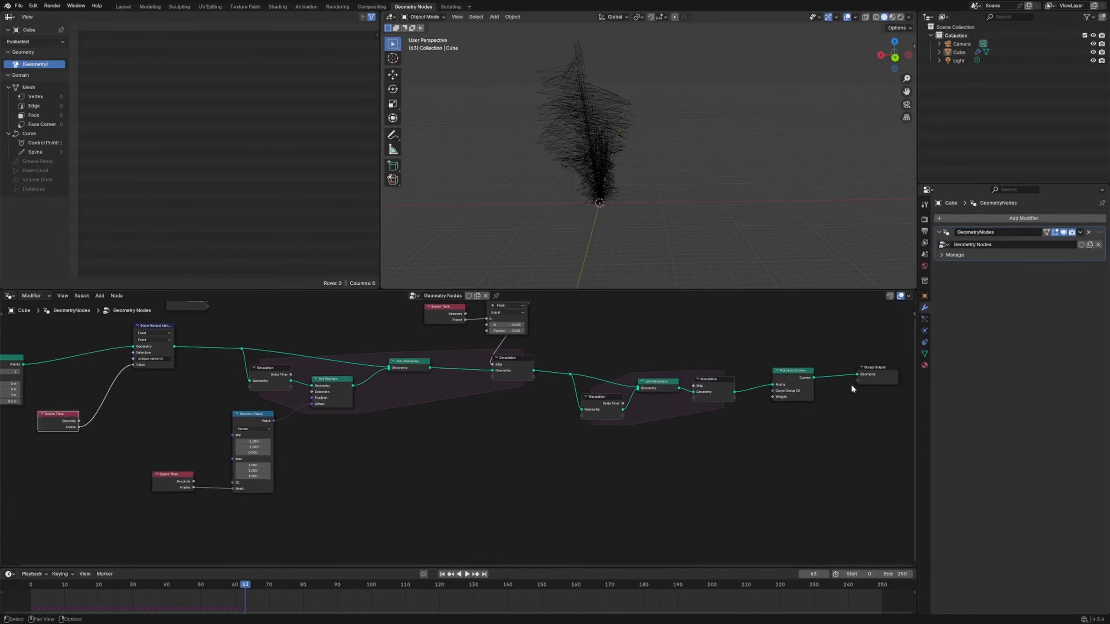
{"action": "left_click", "coordinate": [786, 434]}
{"action": "key", "text": "shift+a"}
{"action": "type", "text": "na"}
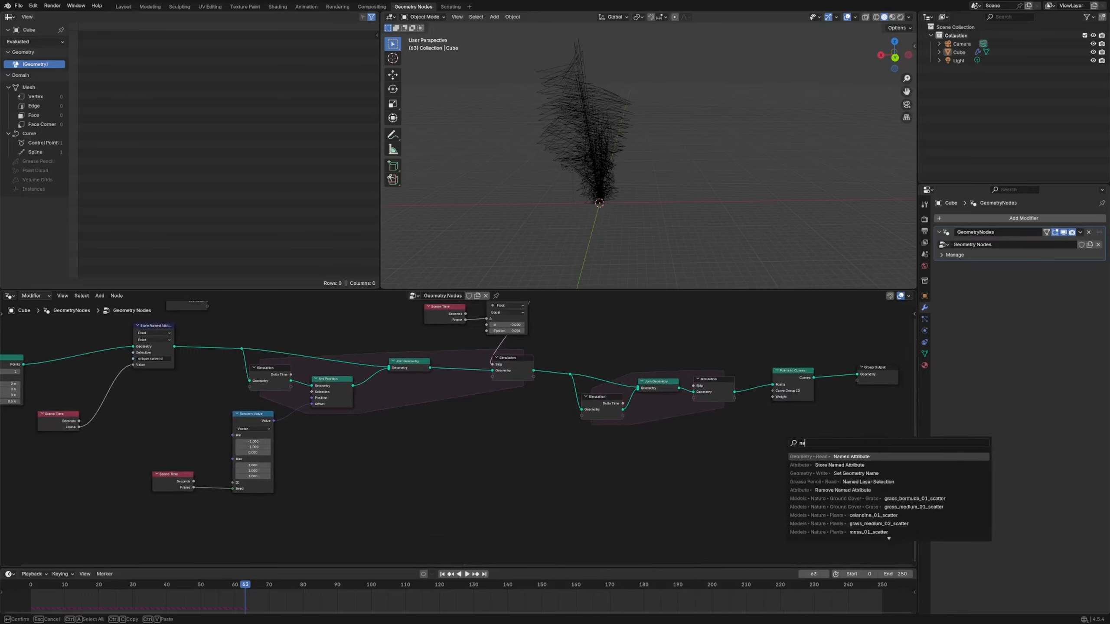
{"action": "key", "text": "Return"}
{"action": "left_click", "coordinate": [788, 438]}
{"action": "key", "text": "ctrl+c"}
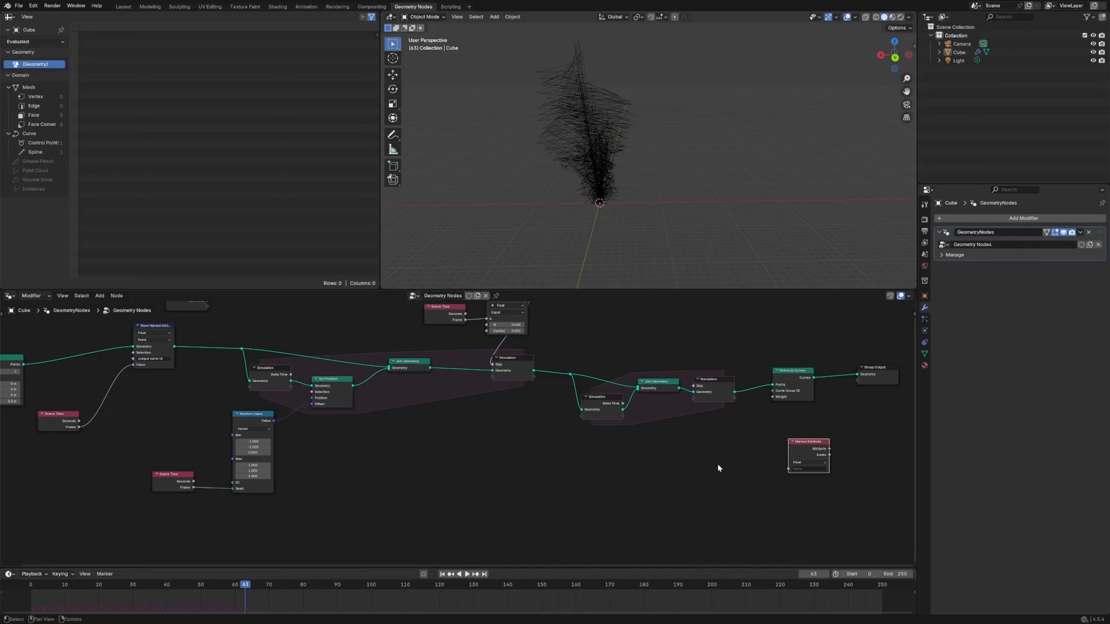
{"action": "key", "text": "ctrl+v"}
{"action": "left_click_drag", "start_coordinate": [830, 449], "coordinate": [774, 393]}
{"action": "left_click_drag", "start_coordinate": [773, 392], "coordinate": [773, 392]}
{"action": "left_click_drag", "start_coordinate": [808, 442], "coordinate": [774, 444]}
Step: Replay the simulation from the start and inspect the trail curves from another angle in the viewport
{"action": "left_click_drag", "start_coordinate": [245, 590], "coordinate": [185, 593]}
{"action": "left_click_drag", "start_coordinate": [185, 594], "coordinate": [20, 594]}
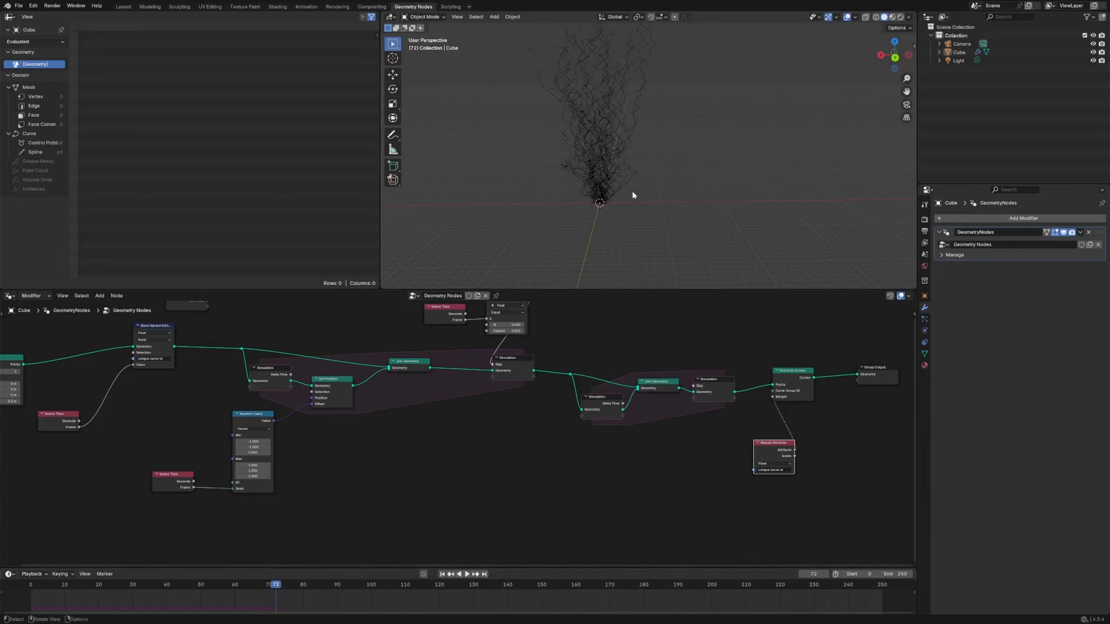
{"action": "middle_click_drag", "start_coordinate": [633, 195], "coordinate": [635, 138]}
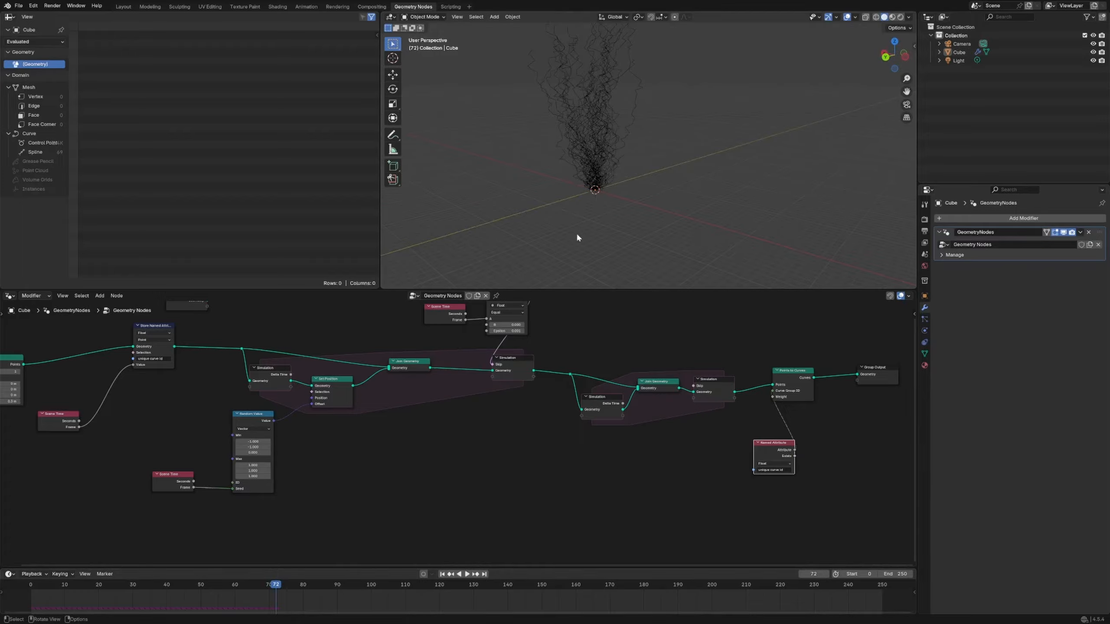
{"action": "key", "text": "Home"}
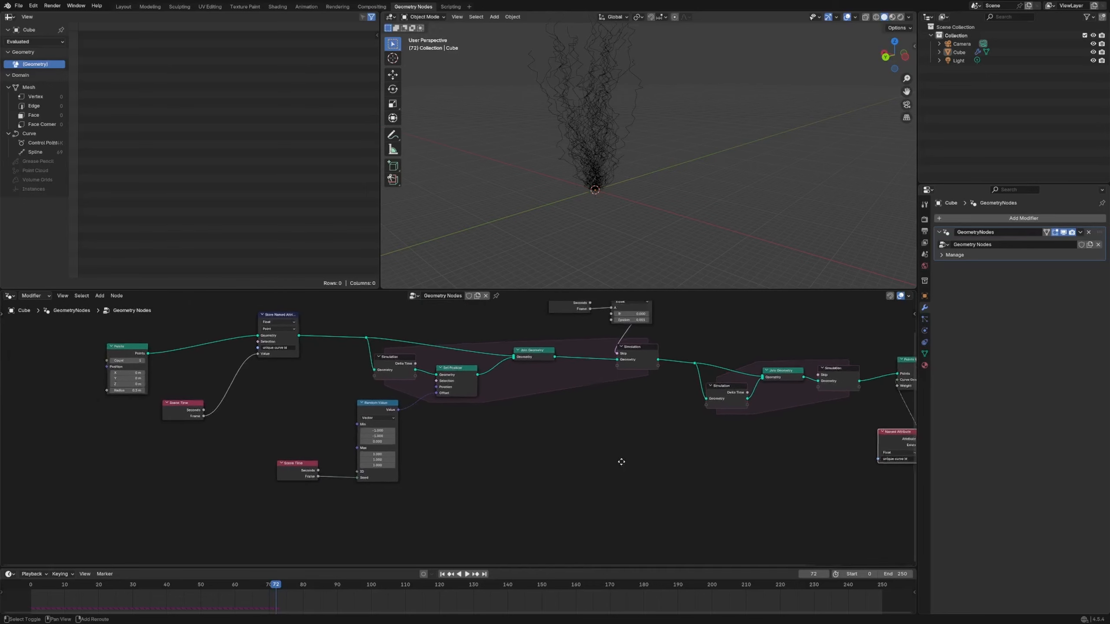
Step: Set the Points count to 4 and preview the Store Named Attribute output in the spreadsheet
{"action": "left_click_drag", "start_coordinate": [196, 372], "coordinate": [181, 361]}
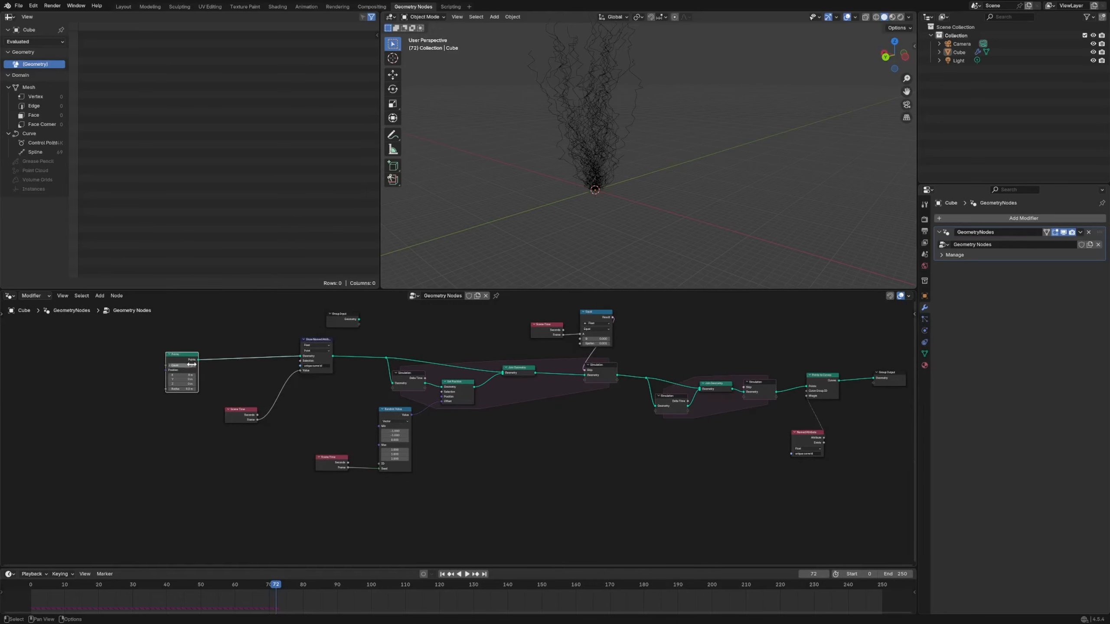
{"action": "left_click_drag", "start_coordinate": [277, 587], "coordinate": [177, 588]}
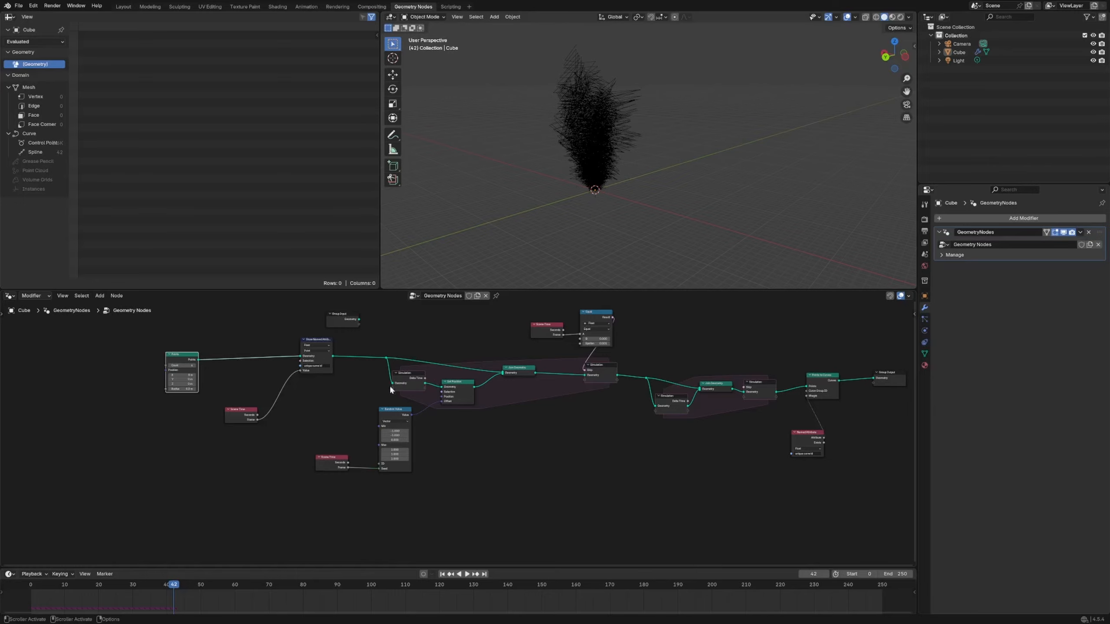
{"action": "left_click", "coordinate": [324, 355], "text": "ctrl+shift"}
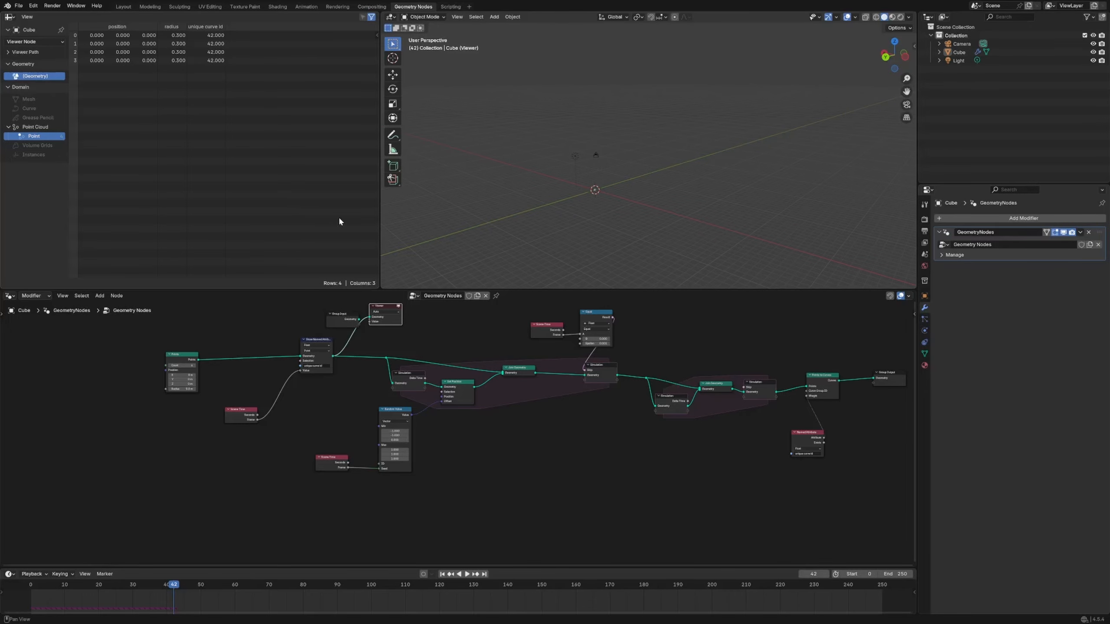
Step: Insert an Add Math node between the Scene Time Frame output and the Value of the Store Named Attribute node
{"action": "scroll", "coordinate": [337, 417], "scroll_direction": "up", "scroll_amount": 4}
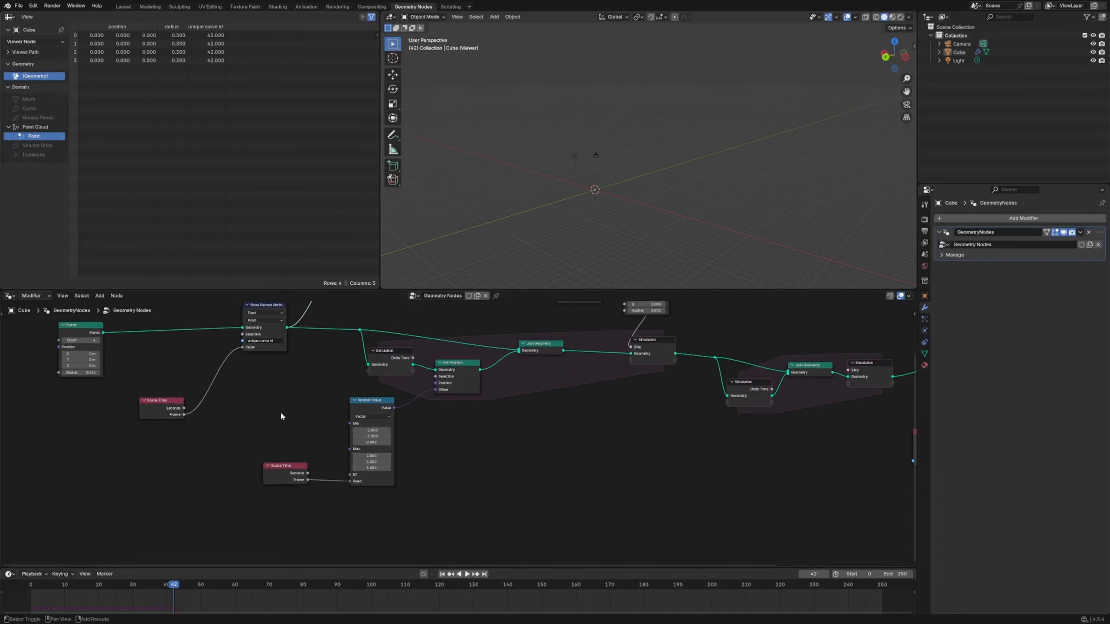
{"action": "middle_click_drag", "start_coordinate": [204, 413], "coordinate": [427, 428]}
{"action": "left_click_drag", "start_coordinate": [400, 424], "coordinate": [350, 431]}
{"action": "key", "text": "shift+a"}
{"action": "type", "text": "ma"}
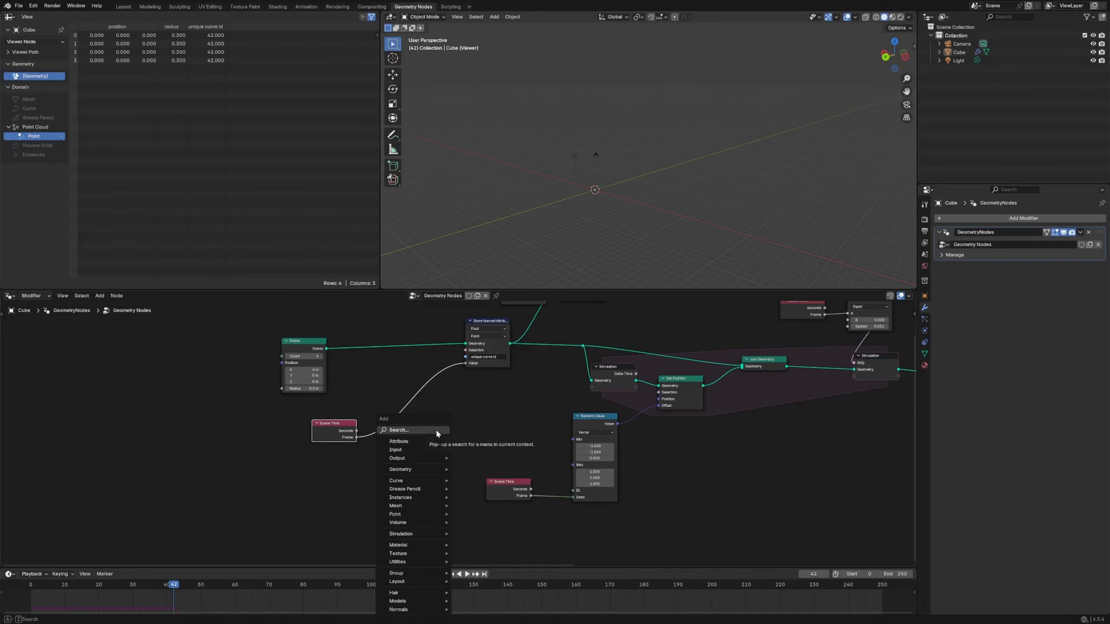
{"action": "key", "text": "Return"}
{"action": "right_click", "coordinate": [436, 431]}
{"action": "key", "text": "shift+a"}
{"action": "type", "text": "math"}
{"action": "key", "text": "Return"}
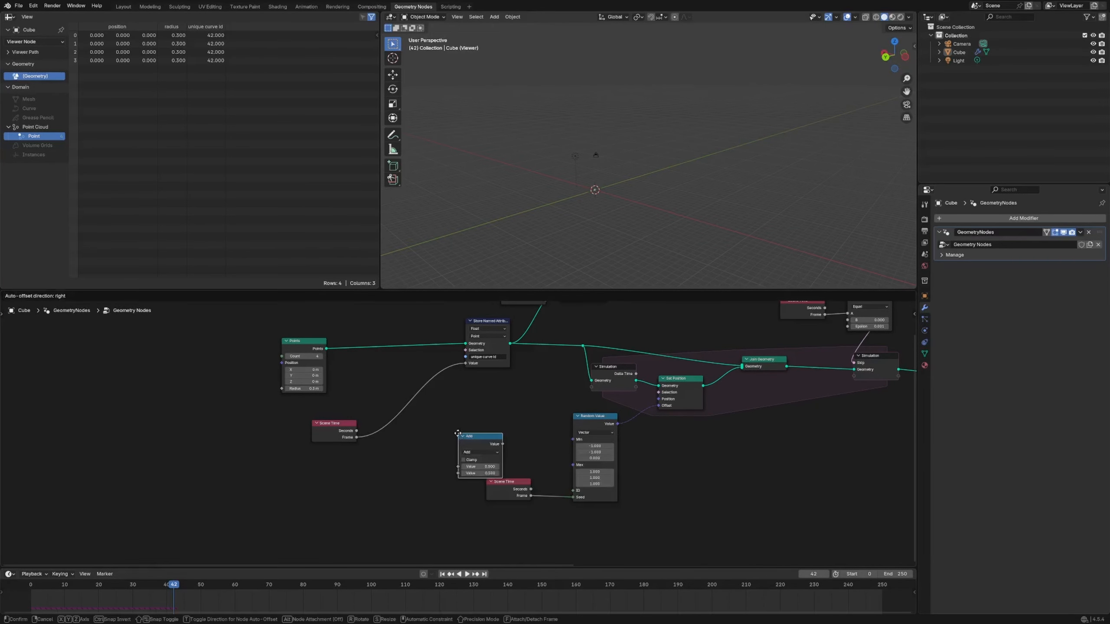
{"action": "left_click", "coordinate": [383, 397]}
Step: Add an Index node below the Scene Time node that feeds the stored attribute
{"action": "left_click", "coordinate": [396, 471]}
{"action": "key", "text": "shift+a"}
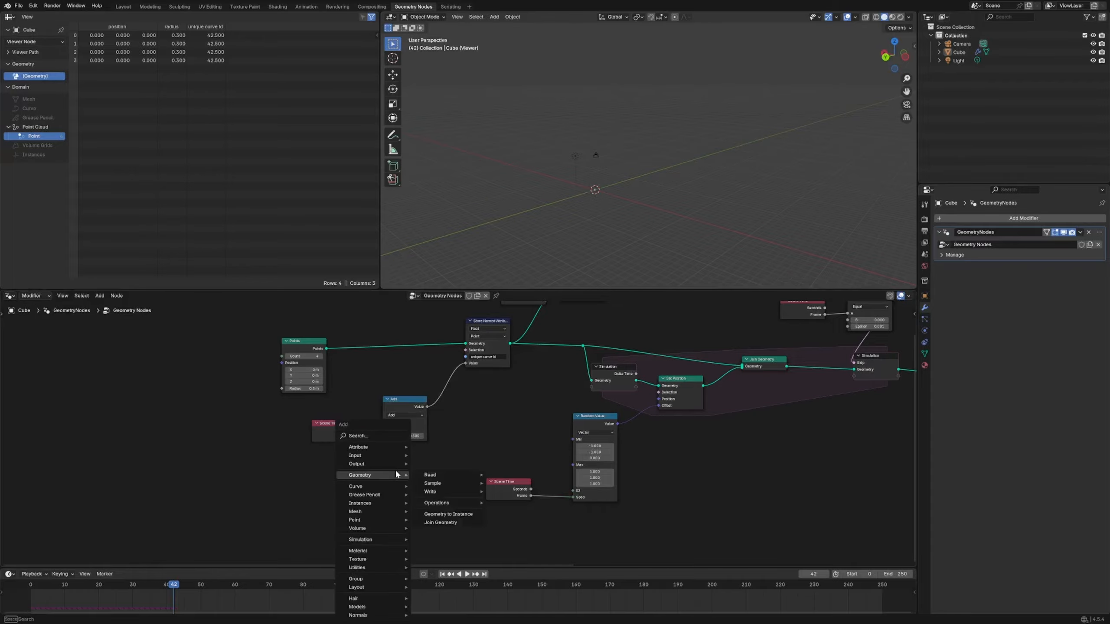
{"action": "type", "text": "index"}
{"action": "key", "text": "Return"}
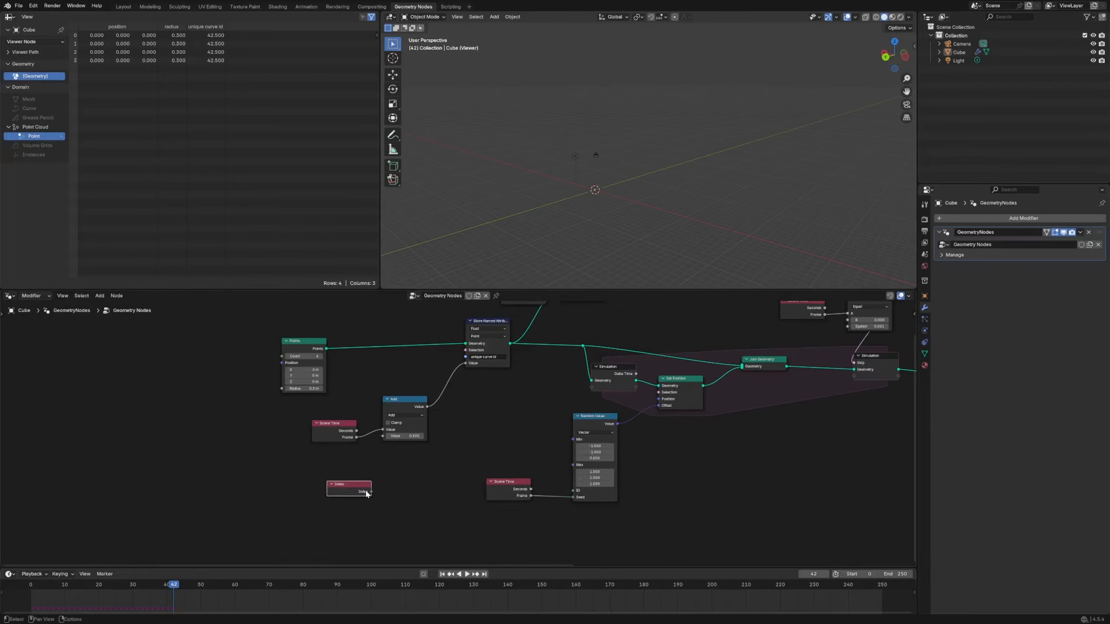
{"action": "left_click", "coordinate": [279, 490]}
Step: Duplicate the Add node, place the copy beside the Index node, and set its operation to Multiply
{"action": "left_click", "coordinate": [407, 414]}
{"action": "key", "text": "shift+d"}
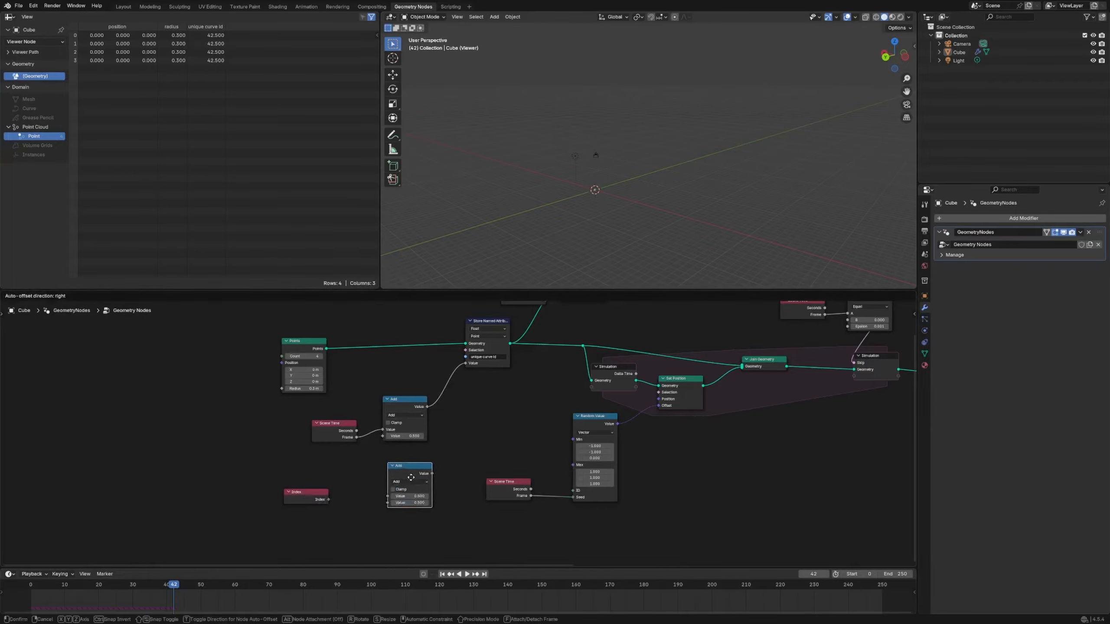
{"action": "left_click", "coordinate": [412, 481]}
{"action": "left_click", "coordinate": [413, 483]}
{"action": "left_click", "coordinate": [402, 513]}
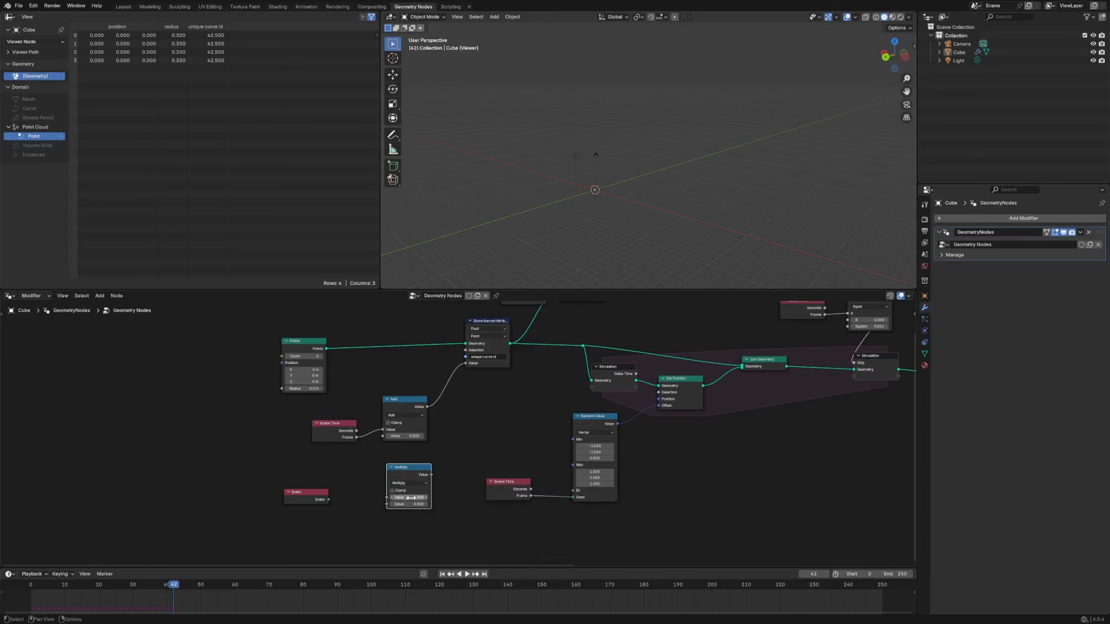
Step: Multiply the Index by 100000 and connect the result to the second value of the Add node
{"action": "left_click", "coordinate": [409, 505]}
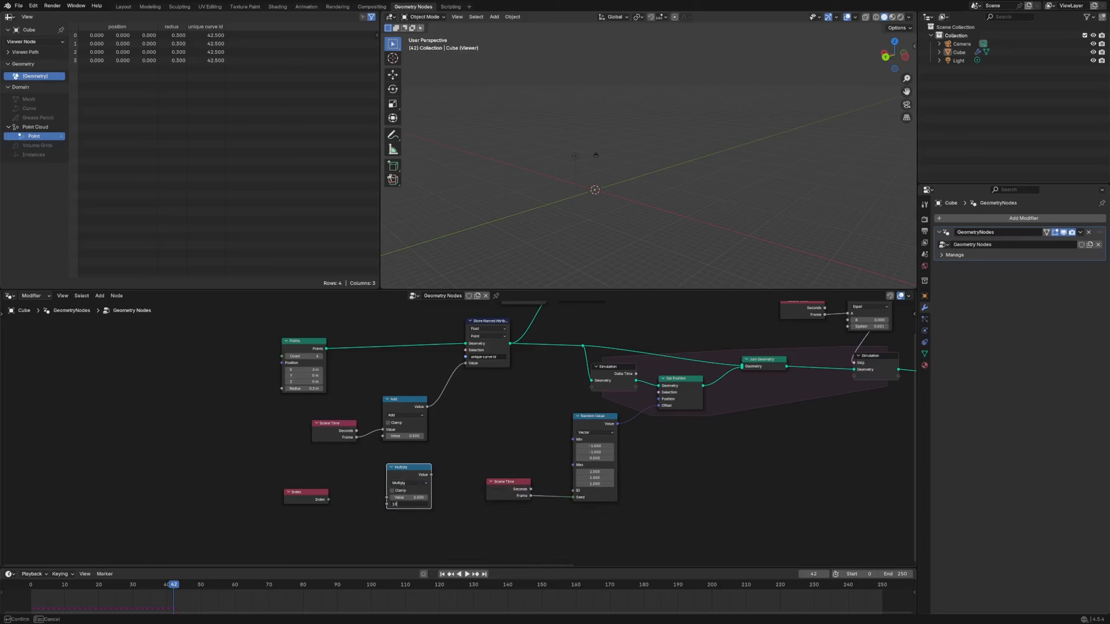
{"action": "type", "text": "100000"}
{"action": "key", "text": "Return"}
{"action": "left_click_drag", "start_coordinate": [328, 499], "coordinate": [382, 435]}
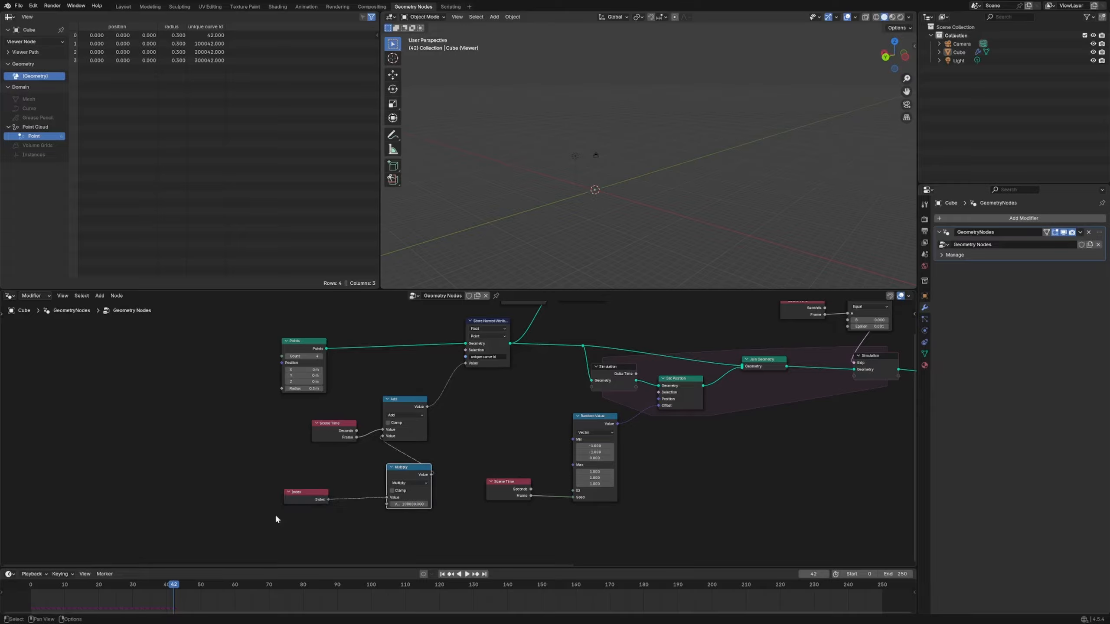
Step: Replay the simulation from the start, and space out the Add, Scene Time and Group Output nodes
{"action": "key", "text": "space"}
{"action": "left_click", "coordinate": [39, 591]}
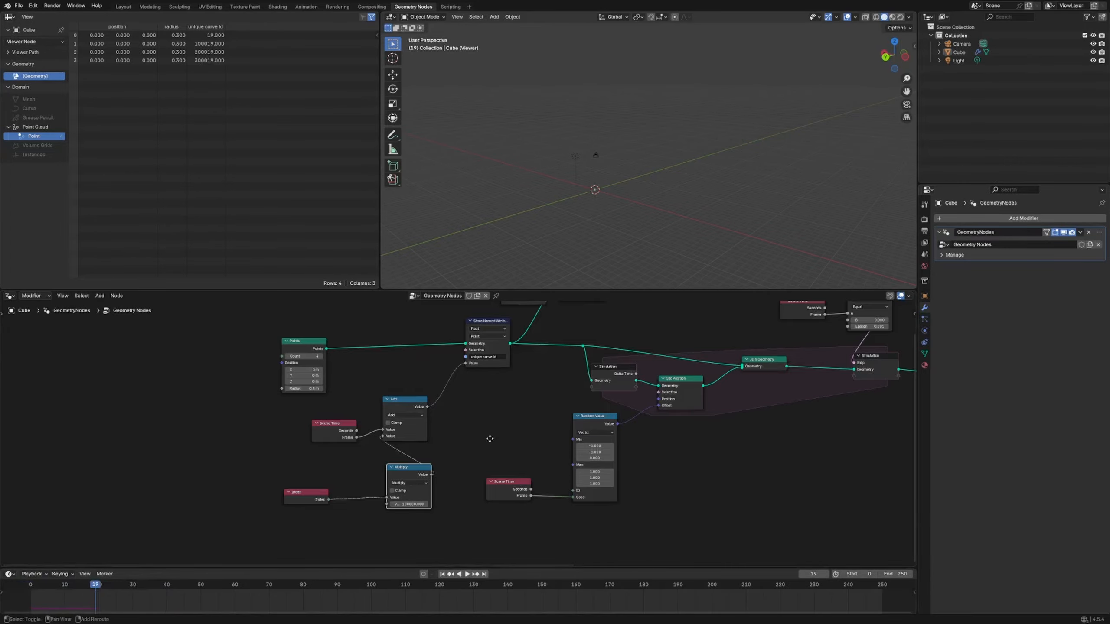
{"action": "middle_click_drag", "start_coordinate": [489, 438], "coordinate": [439, 453]}
{"action": "left_click_drag", "start_coordinate": [354, 419], "coordinate": [372, 413]}
{"action": "left_click_drag", "start_coordinate": [287, 438], "coordinate": [279, 439]}
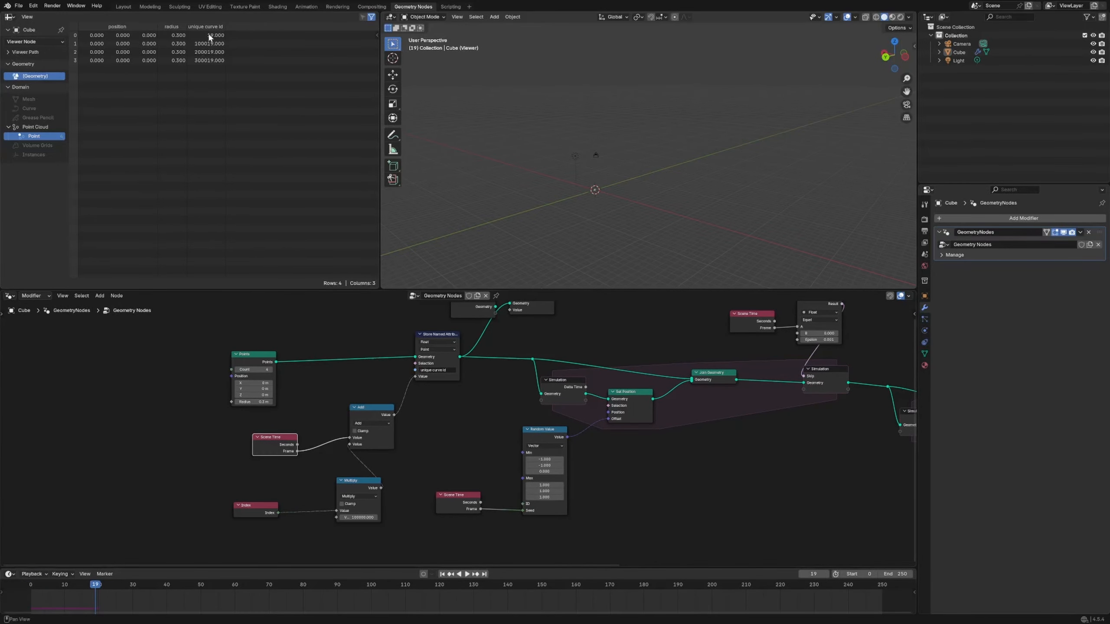
{"action": "middle_click_drag", "start_coordinate": [599, 378], "coordinate": [362, 392]}
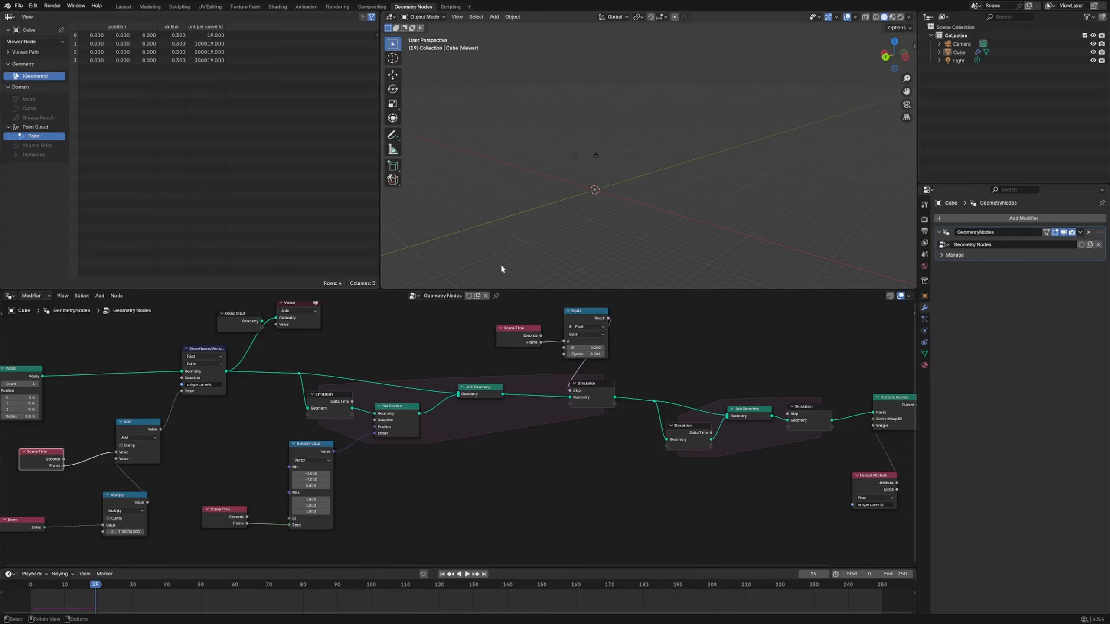
{"action": "middle_click_drag", "start_coordinate": [701, 394], "coordinate": [432, 364]}
{"action": "left_click_drag", "start_coordinate": [715, 371], "coordinate": [745, 369]}
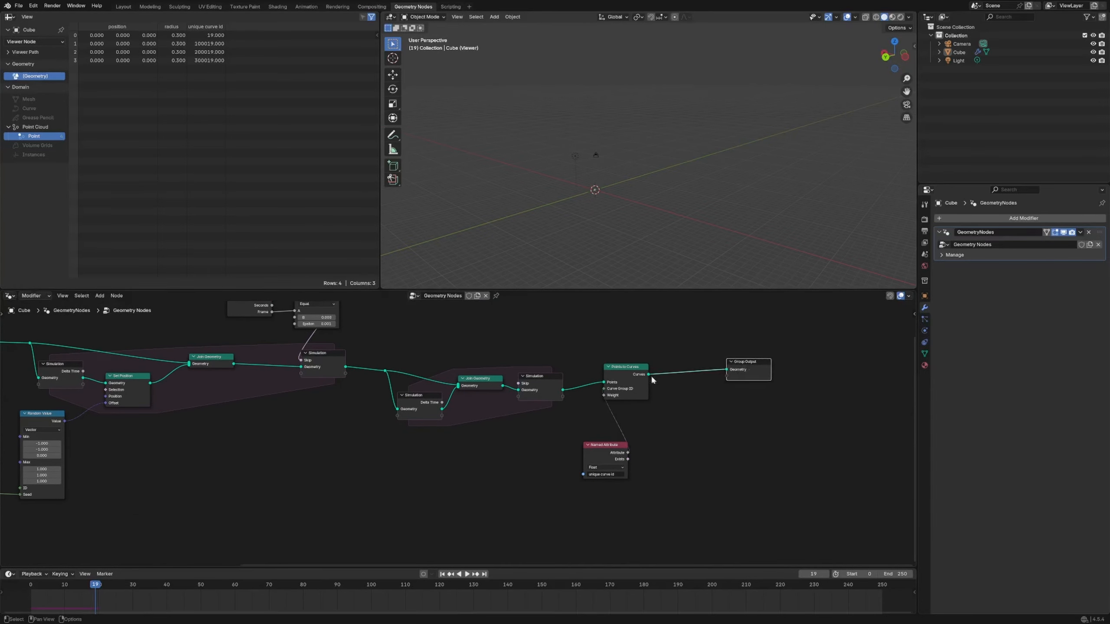
Step: Preview the Points to Curves output in the viewport with a temporary Viewer node, and delete the Viewer
{"action": "left_click", "coordinate": [345, 367], "text": "ctrl+shift"}
{"action": "left_click", "coordinate": [627, 368], "text": "ctrl+shift"}
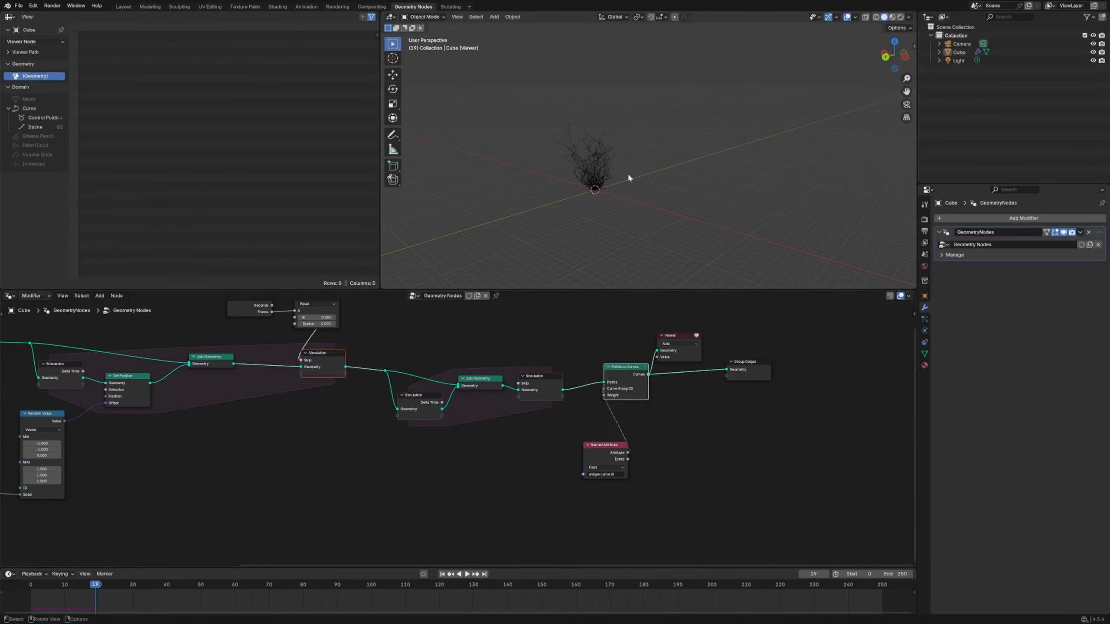
{"action": "scroll", "coordinate": [614, 215], "scroll_direction": "up", "scroll_amount": 3}
{"action": "mouse_move", "coordinate": [614, 215]}
{"action": "middle_mouse_down"}
{"action": "mouse_move", "coordinate": [607, 194]}
{"action": "mouse_move", "coordinate": [567, 182]}
{"action": "mouse_move", "coordinate": [661, 229]}
{"action": "mouse_move", "coordinate": [658, 220]}
{"action": "mouse_move", "coordinate": [600, 253]}
{"action": "mouse_move", "coordinate": [626, 247]}
{"action": "mouse_move", "coordinate": [597, 230]}
{"action": "mouse_move", "coordinate": [614, 229]}
{"action": "middle_mouse_up"}
{"action": "left_click", "coordinate": [684, 358]}
{"action": "key", "text": "x"}
Step: Set the Points count to 1 and move the Points node farther from the Store Named Attribute node
{"action": "middle_click_drag", "start_coordinate": [366, 451], "coordinate": [800, 421]}
{"action": "middle_click_drag", "start_coordinate": [452, 414], "coordinate": [564, 456]}
{"action": "left_click", "coordinate": [296, 366]}
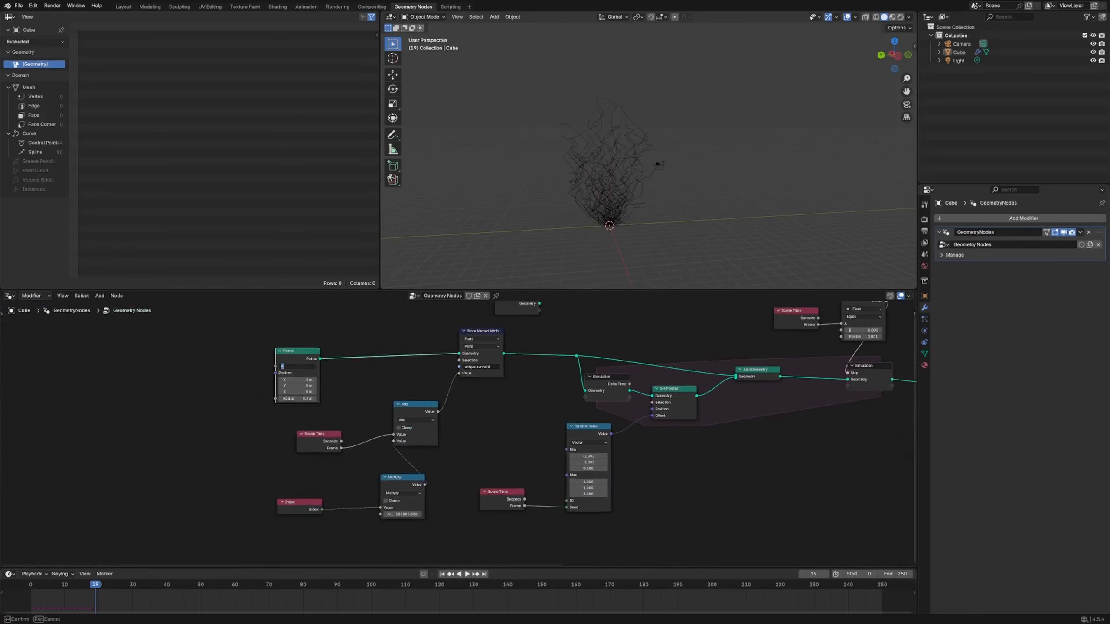
{"action": "type", "text": "1"}
{"action": "key", "text": "Return"}
{"action": "left_click_drag", "start_coordinate": [300, 362], "coordinate": [192, 358]}
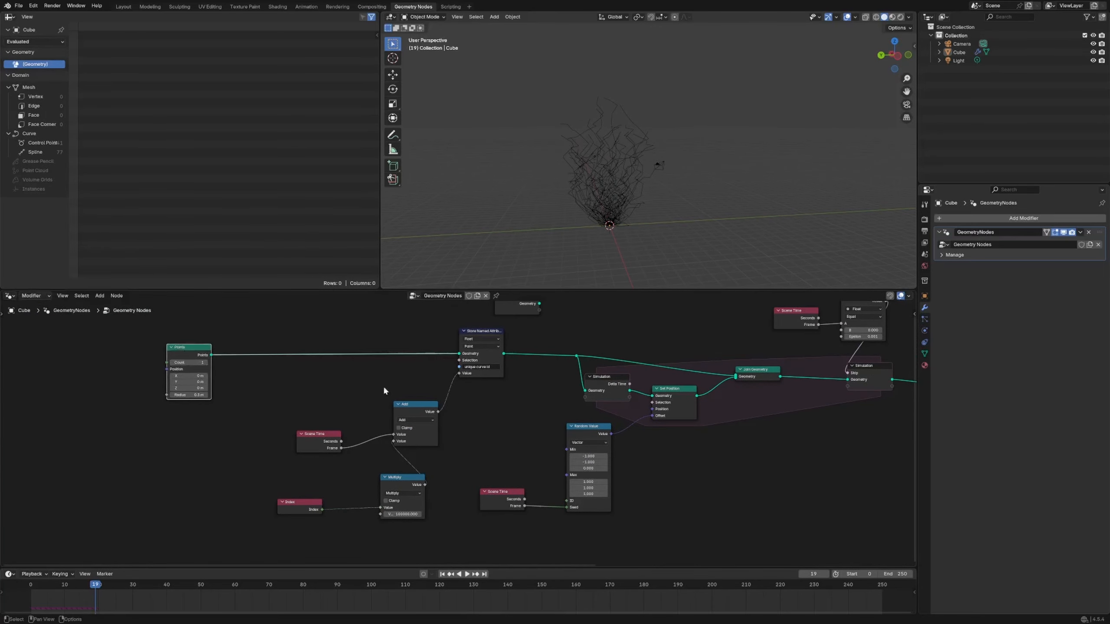
Step: Check the Store Named Attribute output in the spreadsheet with a temporary Viewer node, and delete the Viewer
{"action": "left_click", "coordinate": [491, 348], "text": "ctrl+shift"}
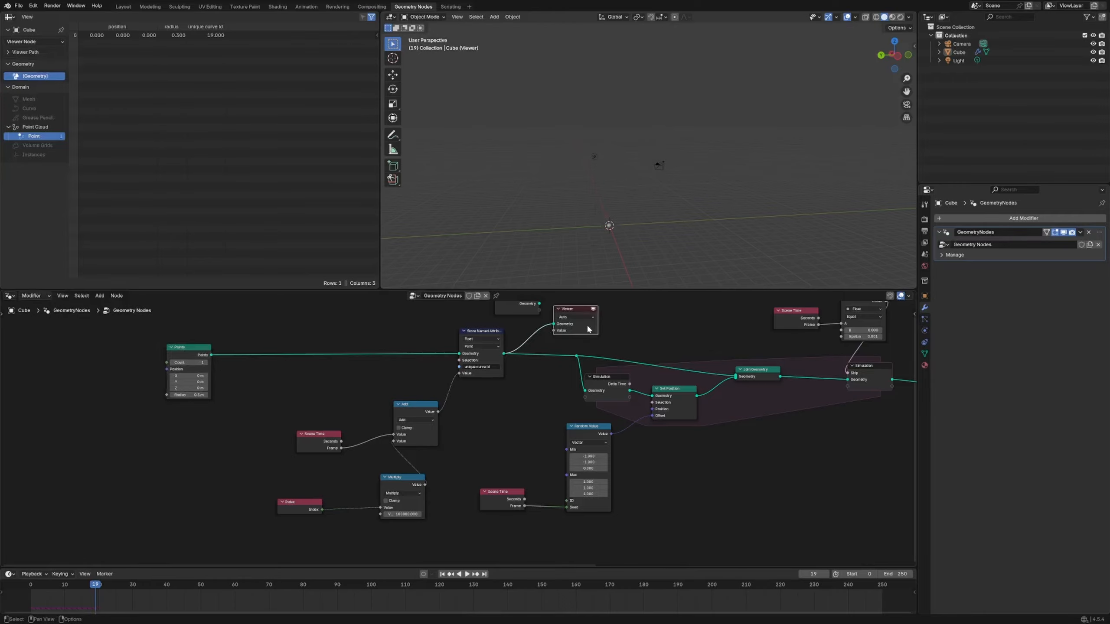
{"action": "key", "text": "x"}
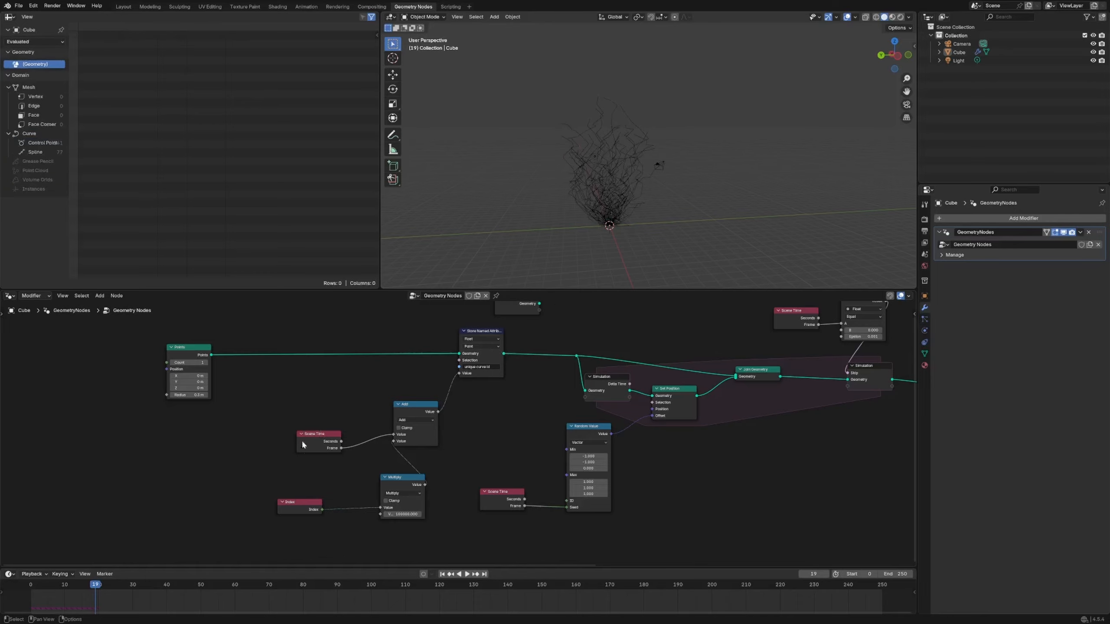
Step: View the Store Named Attribute output with a Viewer, go to frame 34, and set the Points count to 7
{"action": "left_click", "coordinate": [498, 356], "text": "ctrl+shift"}
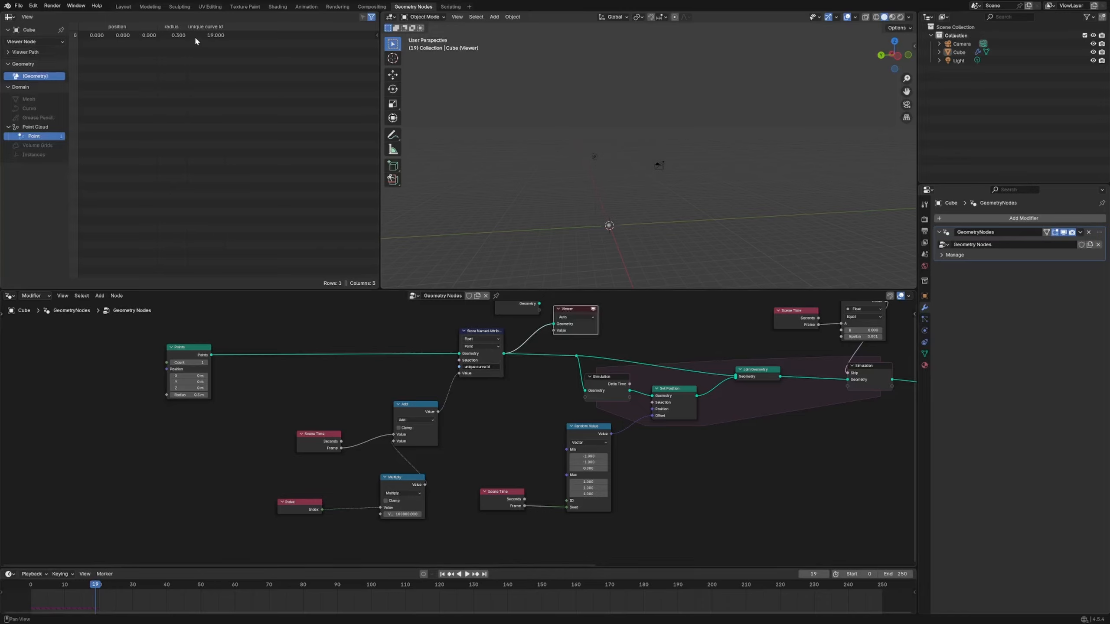
{"action": "left_click_drag", "start_coordinate": [104, 585], "coordinate": [148, 589]}
{"action": "scroll", "coordinate": [187, 363], "scroll_direction": "up", "scroll_amount": 6, "text": "ctrl"}
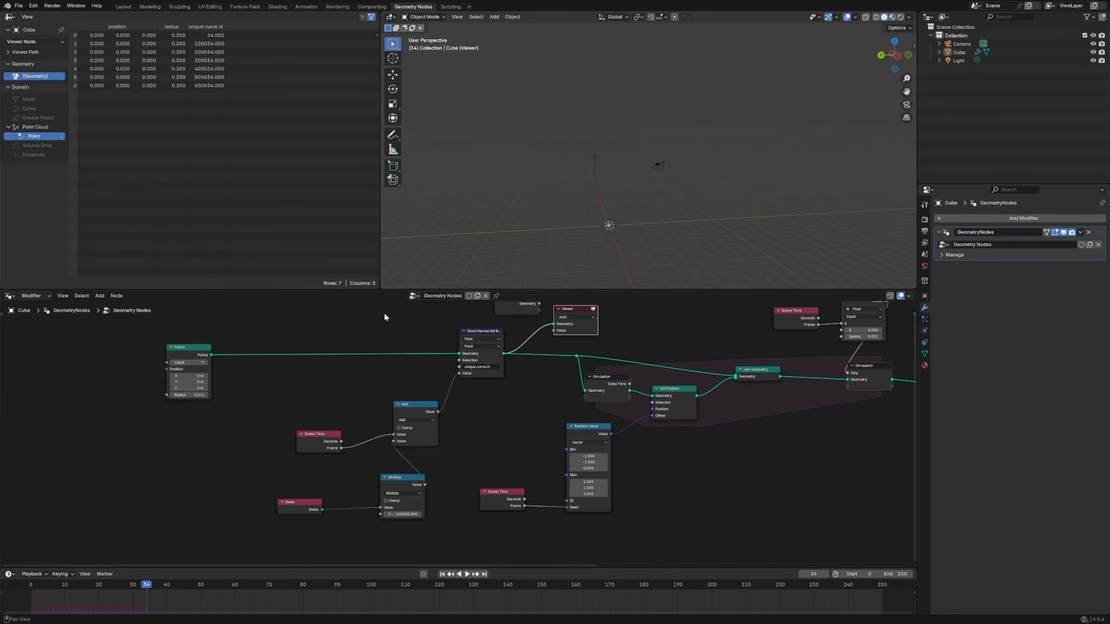
Step: Inspect the first simulation's output with the Viewer node, and delete the Viewer
{"action": "middle_click_drag", "start_coordinate": [590, 368], "coordinate": [337, 385]}
{"action": "left_click", "coordinate": [626, 392], "text": "ctrl+shift"}
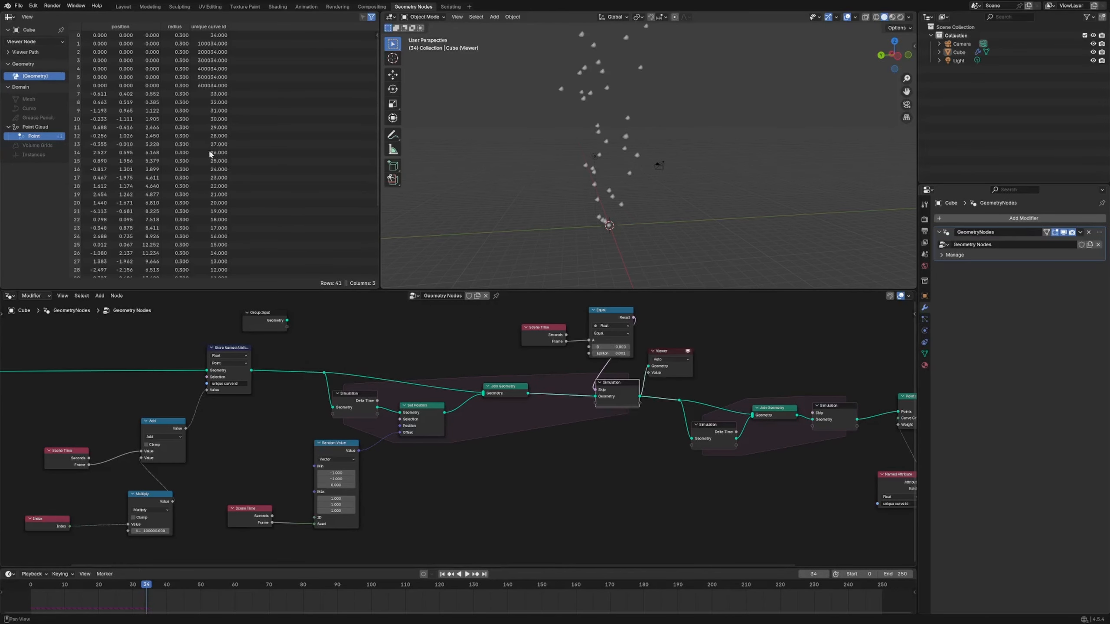
{"action": "left_click", "coordinate": [612, 319]}
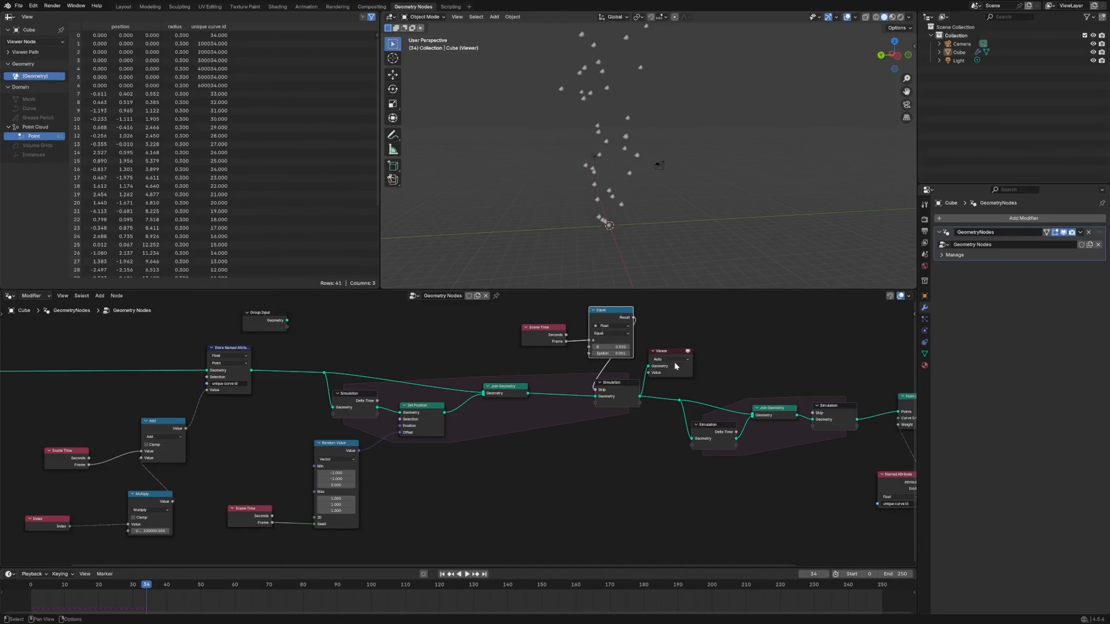
{"action": "left_click", "coordinate": [684, 374]}
{"action": "key", "text": "ctrl+x"}
{"action": "scroll", "coordinate": [677, 375], "scroll_direction": "down", "scroll_amount": 10, "text": "ctrl"}
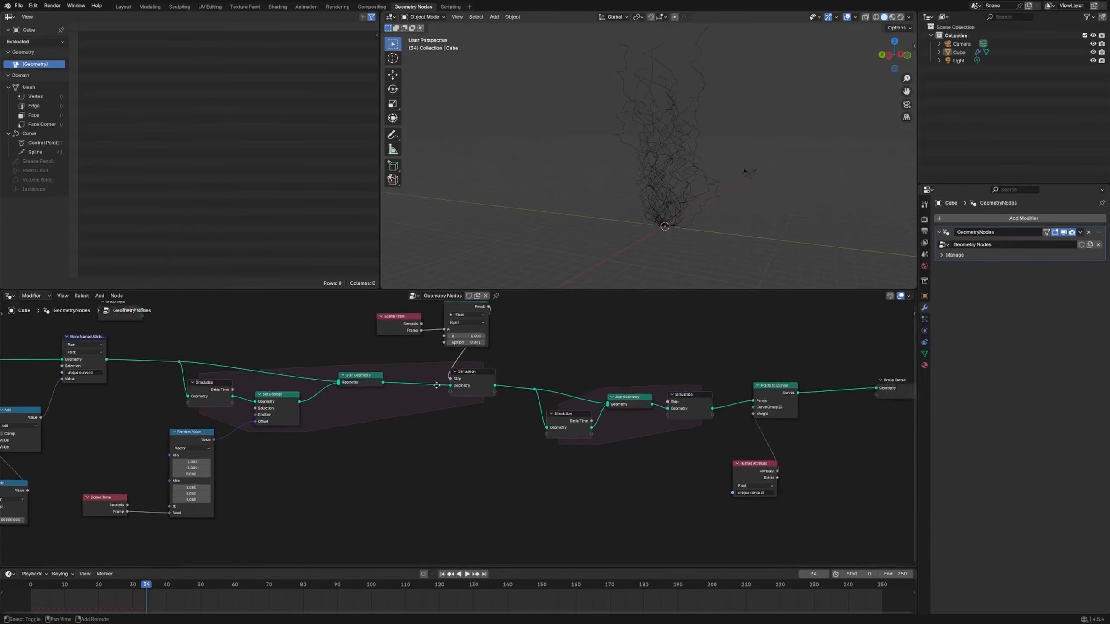
Step: Move the Store Named Attribute node and its Add, Scene Time, Multiply and Index nodes closer to the Points node
{"action": "scroll", "coordinate": [459, 409], "scroll_direction": "down", "scroll_amount": 4}
{"action": "middle_click_drag", "start_coordinate": [368, 442], "coordinate": [577, 420]}
{"action": "middle_click_drag", "start_coordinate": [475, 421], "coordinate": [674, 405]}
{"action": "left_click_drag", "start_coordinate": [444, 321], "coordinate": [391, 322]}
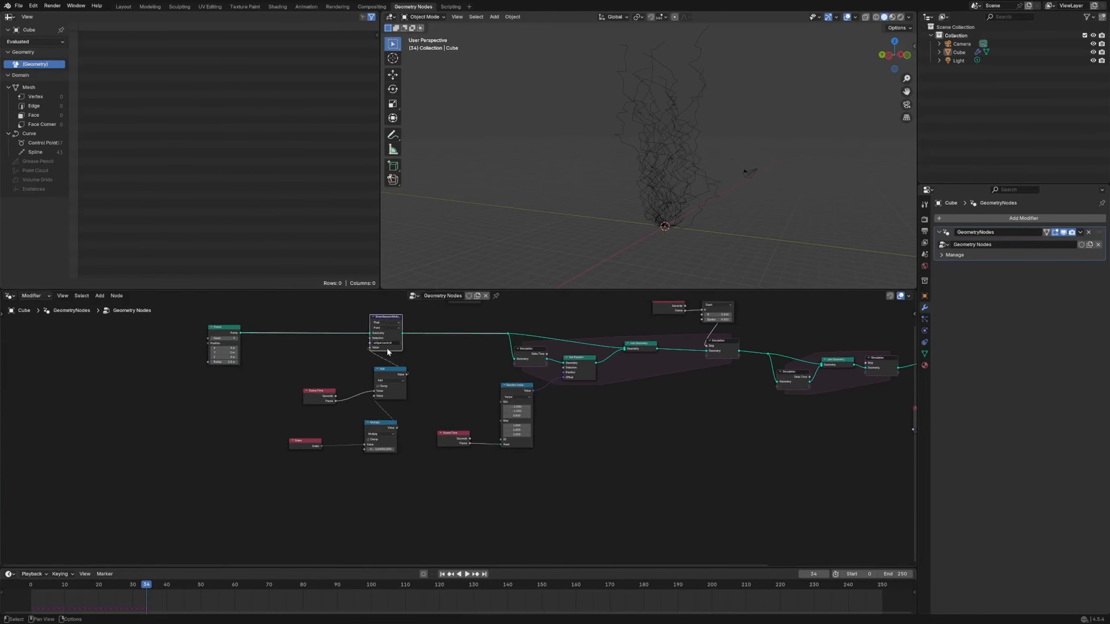
{"action": "left_click_drag", "start_coordinate": [394, 370], "coordinate": [295, 393]}
{"action": "left_click_drag", "start_coordinate": [378, 423], "coordinate": [295, 444]}
{"action": "left_click_drag", "start_coordinate": [369, 423], "coordinate": [360, 423]}
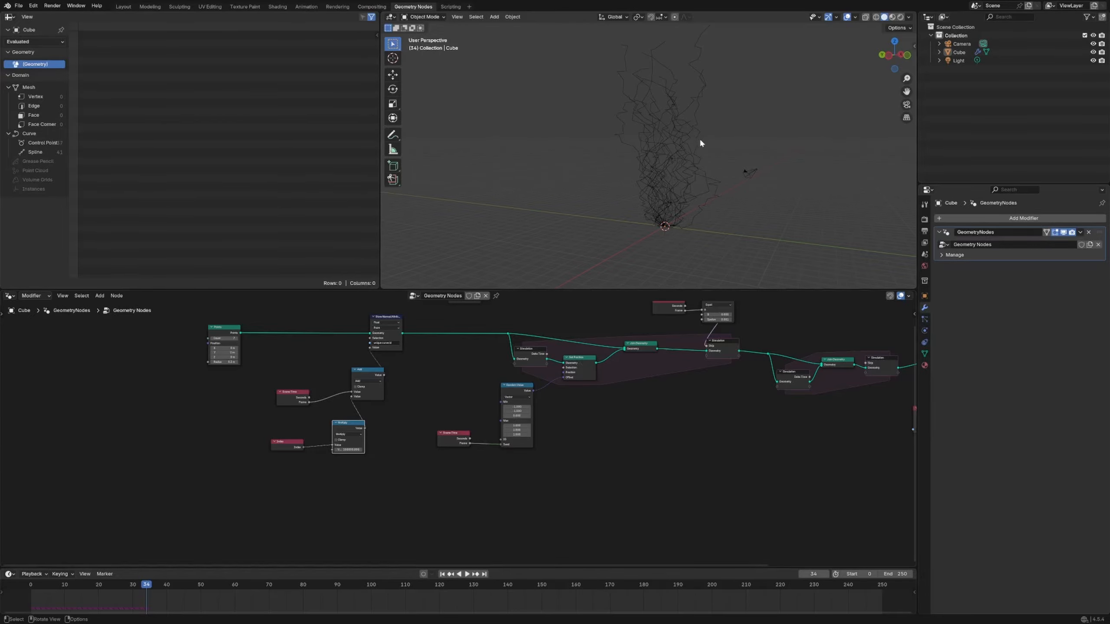
Step: Group the Store Named Attribute, Add, Multiply, Scene Time and Index nodes, and return to the main node tree
{"action": "middle_click_drag", "start_coordinate": [571, 323], "coordinate": [482, 401]}
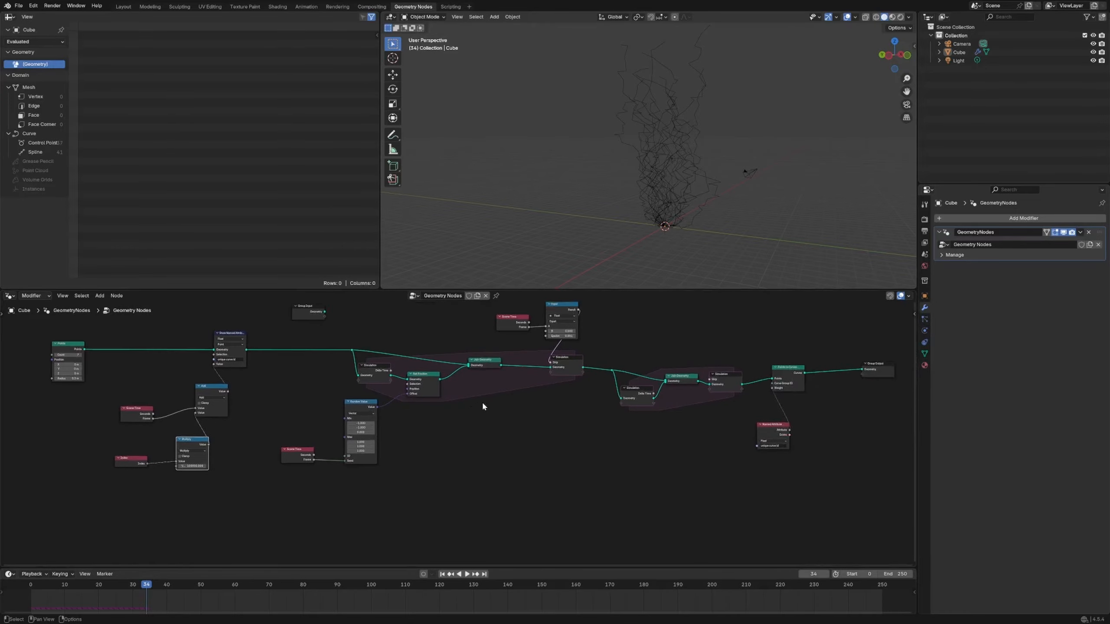
{"action": "middle_click_drag", "start_coordinate": [390, 402], "coordinate": [617, 439]}
{"action": "scroll", "coordinate": [560, 453], "scroll_direction": "up", "scroll_amount": 4}
{"action": "left_click_drag", "start_coordinate": [336, 338], "coordinate": [313, 336]}
{"action": "left_click_drag", "start_coordinate": [562, 490], "coordinate": [359, 322]}
{"action": "key", "text": "ctrl+g"}
{"action": "key", "text": "Tab"}
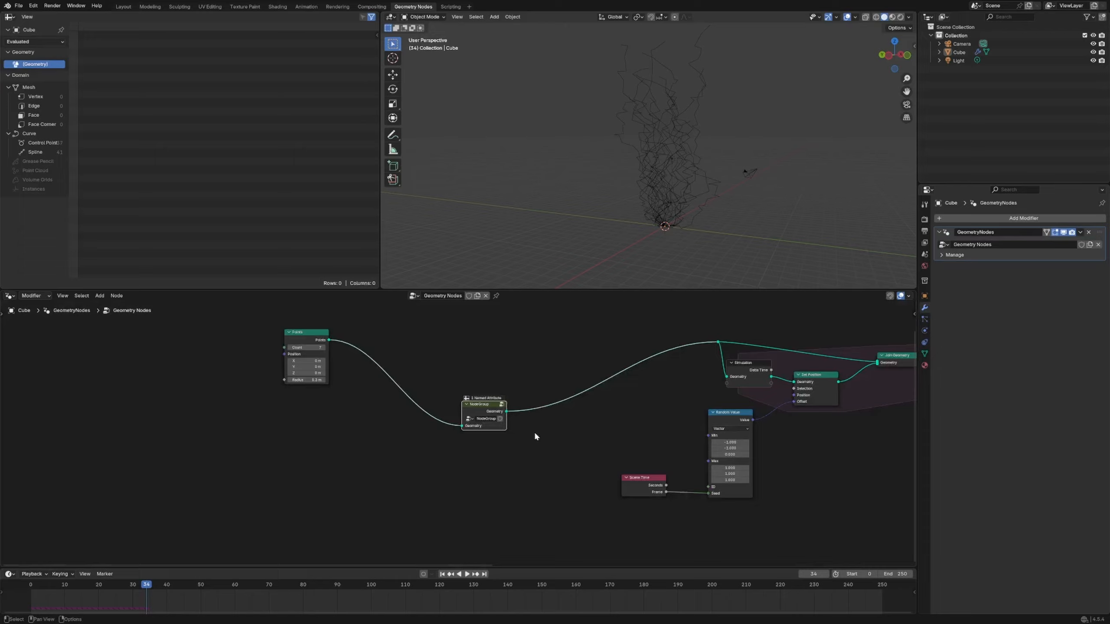
Step: Name the node group "unique id group" and place it just after the Points node
{"action": "double_click", "coordinate": [486, 419]}
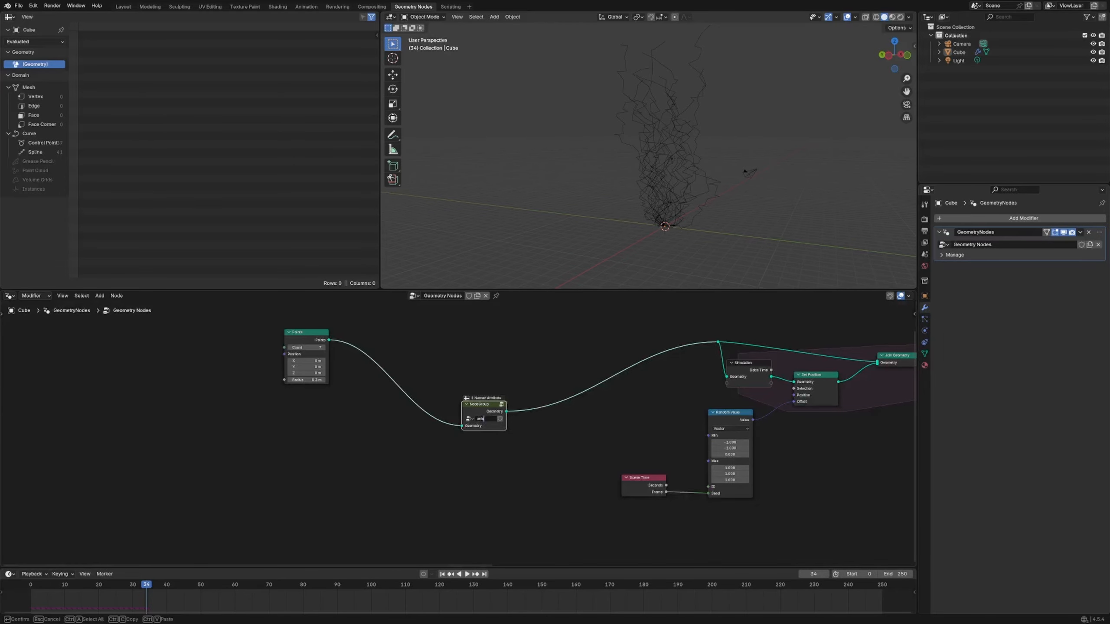
{"action": "type", "text": "unique id group"}
{"action": "key", "text": "Return"}
{"action": "left_click_drag", "start_coordinate": [484, 409], "coordinate": [460, 355]}
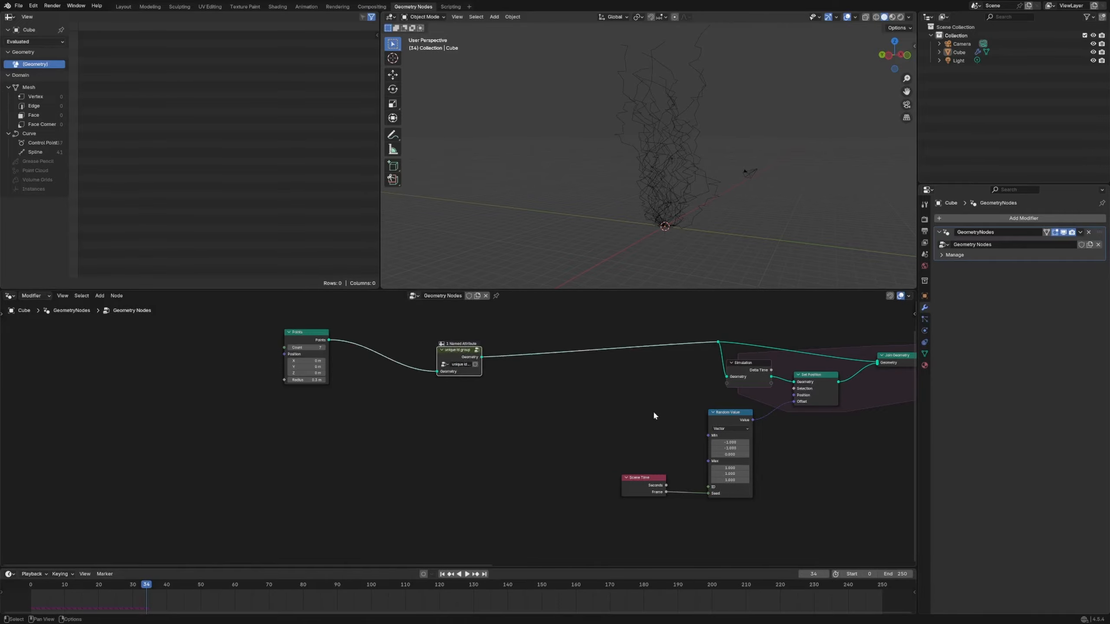
Step: Move the first Simulation Input and the Random Value node apart to make room before Set Position
{"action": "middle_click_drag", "start_coordinate": [764, 370], "coordinate": [449, 370]}
{"action": "left_click_drag", "start_coordinate": [449, 369], "coordinate": [455, 372]}
{"action": "scroll", "coordinate": [562, 429], "scroll_direction": "down", "scroll_amount": 4}
{"action": "middle_click_drag", "start_coordinate": [913, 441], "coordinate": [840, 449]}
{"action": "scroll", "coordinate": [441, 470], "scroll_direction": "up", "scroll_amount": 5}
{"action": "middle_click_drag", "start_coordinate": [442, 470], "coordinate": [577, 445]}
{"action": "left_click_drag", "start_coordinate": [432, 382], "coordinate": [485, 399]}
{"action": "left_click_drag", "start_coordinate": [458, 349], "coordinate": [423, 356]}
{"action": "middle_click_drag", "start_coordinate": [343, 374], "coordinate": [423, 414]}
Step: Insert a Store Named Attribute node between the unique id group and the first simulation, storing "age 1"
{"action": "key", "text": "shift+a"}
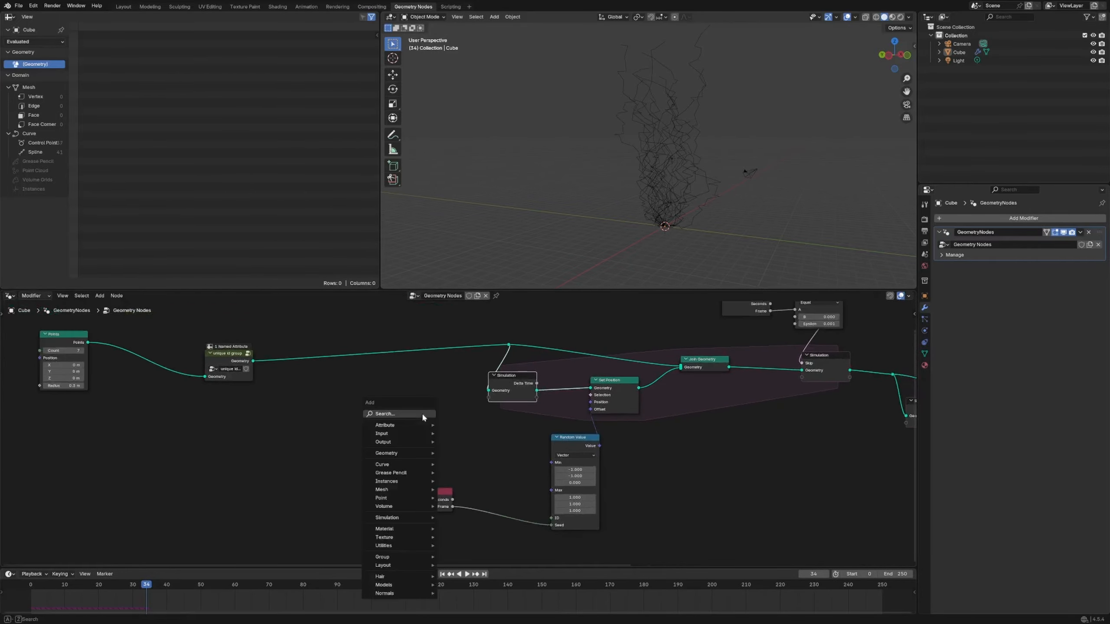
{"action": "type", "text": "sto"}
{"action": "key", "text": "Return"}
{"action": "left_click", "coordinate": [349, 324]}
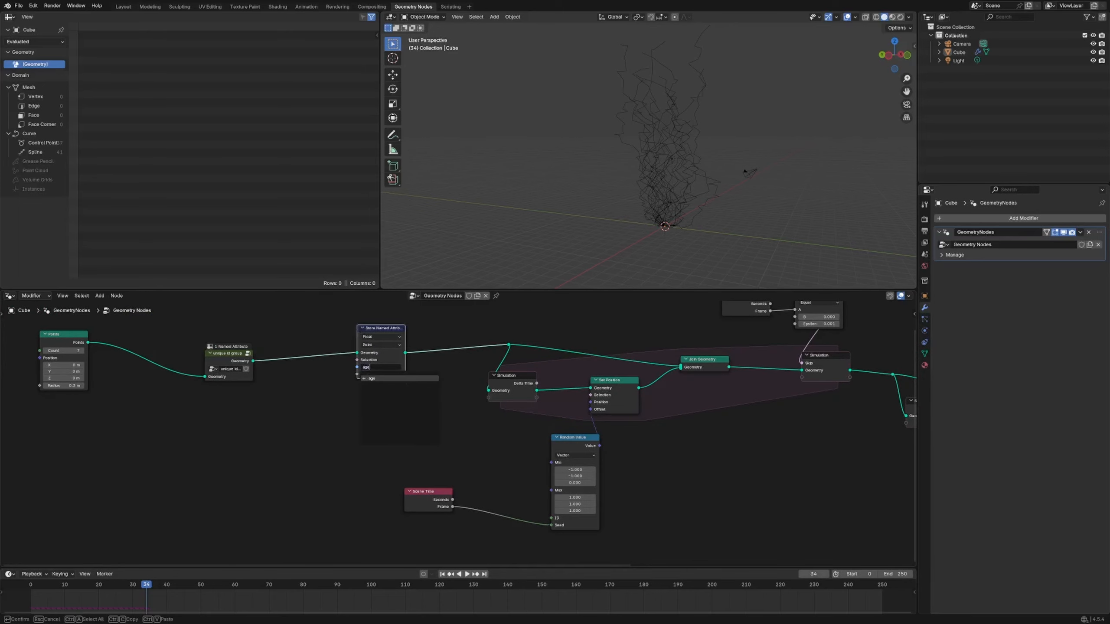
{"action": "left_click", "coordinate": [380, 368]}
{"action": "type", "text": "age"}
{"action": "key", "text": "Return"}
{"action": "left_click", "coordinate": [439, 373]}
Step: Duplicate the age 1 Store Named Attribute into the first simulation zone before Set Position, and move Random Value out of the way
{"action": "left_click", "coordinate": [370, 330]}
{"action": "key", "text": "shift+d"}
{"action": "left_click", "coordinate": [563, 384]}
{"action": "left_click_drag", "start_coordinate": [581, 439], "coordinate": [650, 455]}
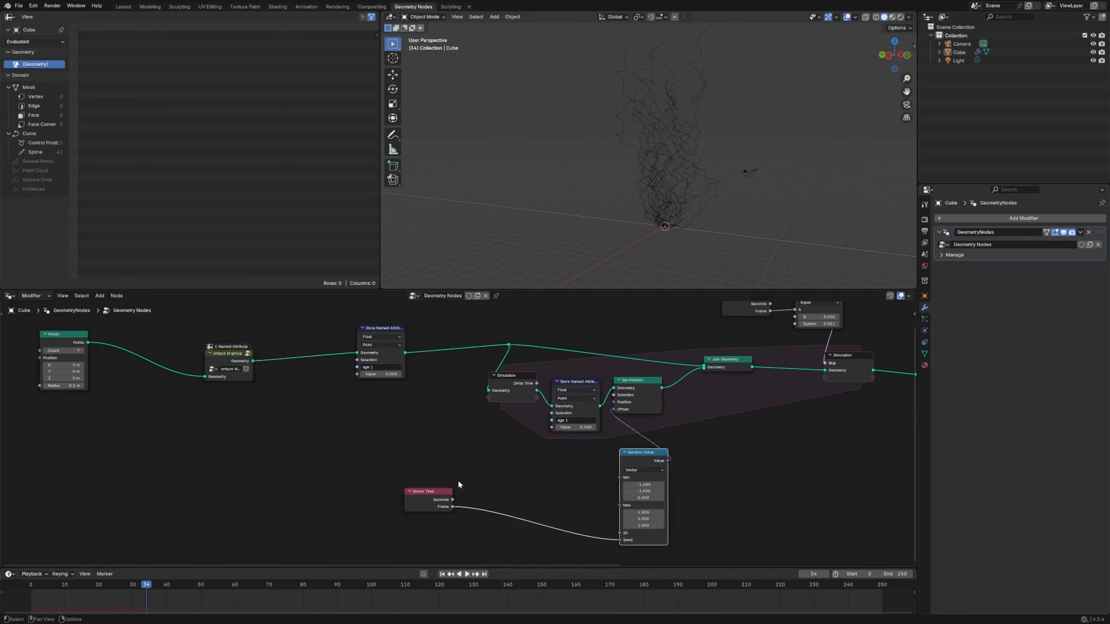
Step: Add a Named Attribute node reading "age 1" and connect it to the value of the Store Named Attribute inside the simulation
{"action": "key", "text": "shift+a"}
{"action": "mouse_move", "coordinate": [492, 490]}
{"action": "type", "text": "named"}
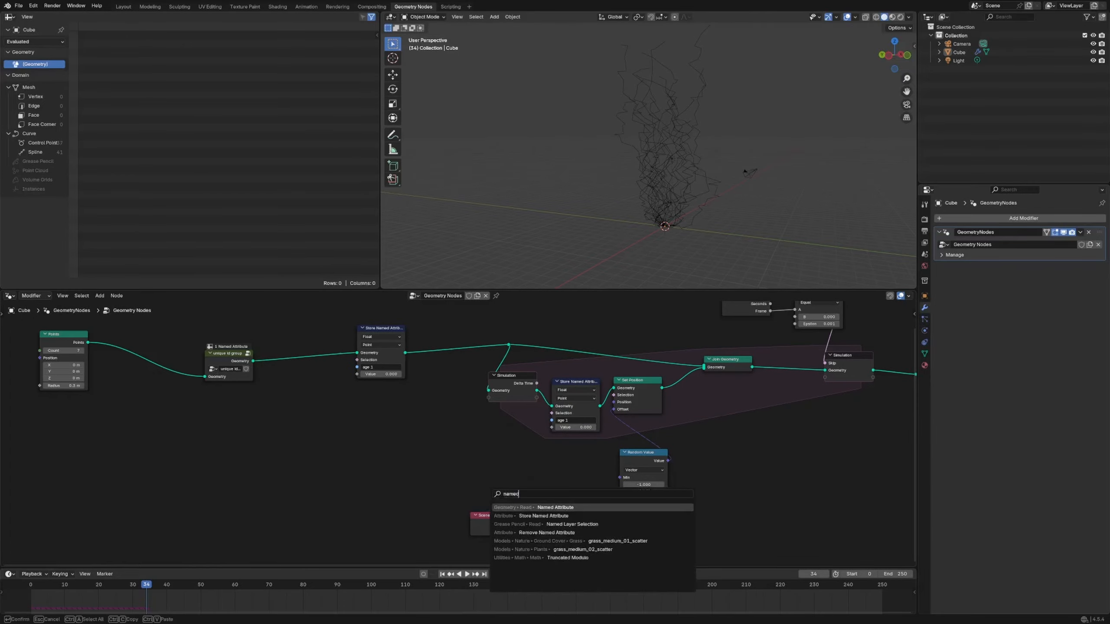
{"action": "key", "text": "Return"}
{"action": "left_click", "coordinate": [474, 467]}
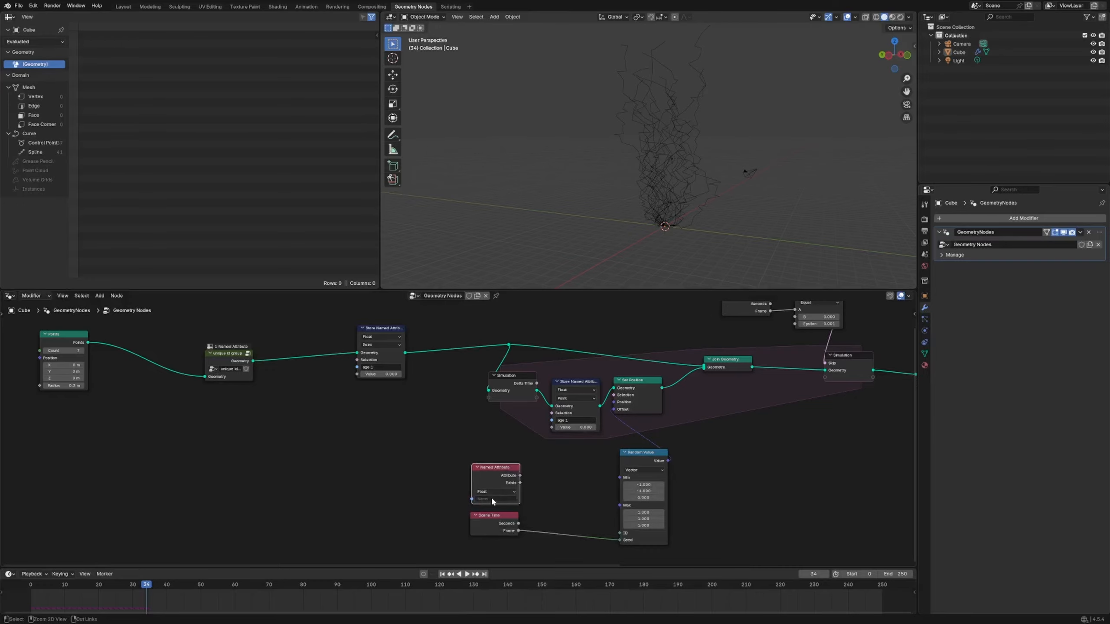
{"action": "left_click_drag", "start_coordinate": [523, 475], "coordinate": [552, 427]}
Step: Insert a Math node set to Add between the age 1 Named Attribute and Store Named Attribute, with value 1
{"action": "key", "text": "shift+a"}
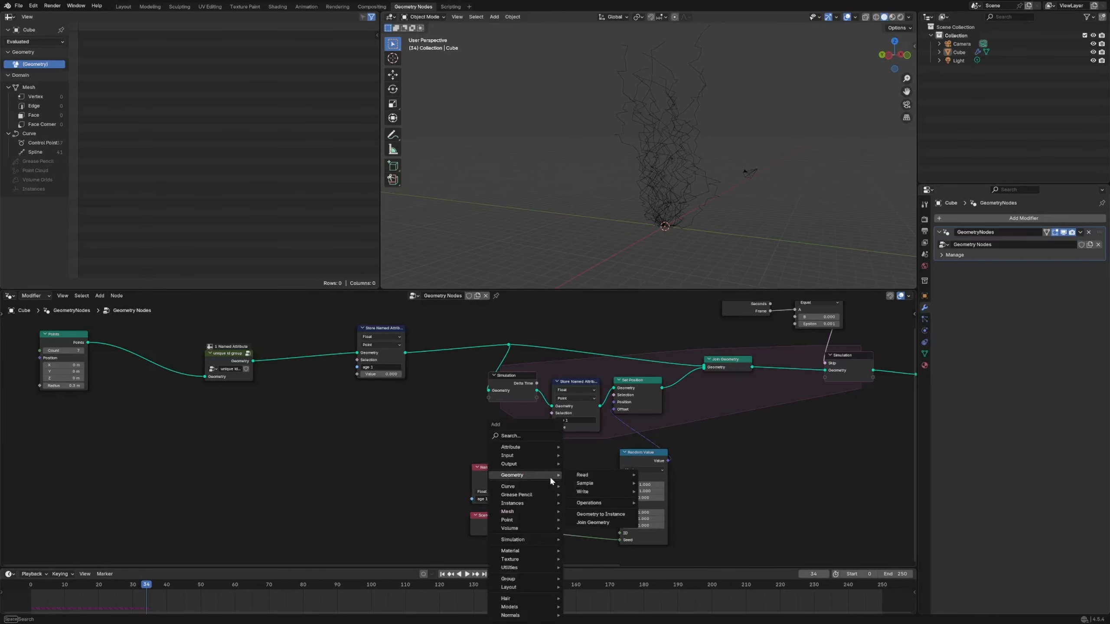
{"action": "type", "text": "ma"}
{"action": "key", "text": "Down"}
{"action": "key", "text": "Return"}
{"action": "left_click", "coordinate": [534, 432]}
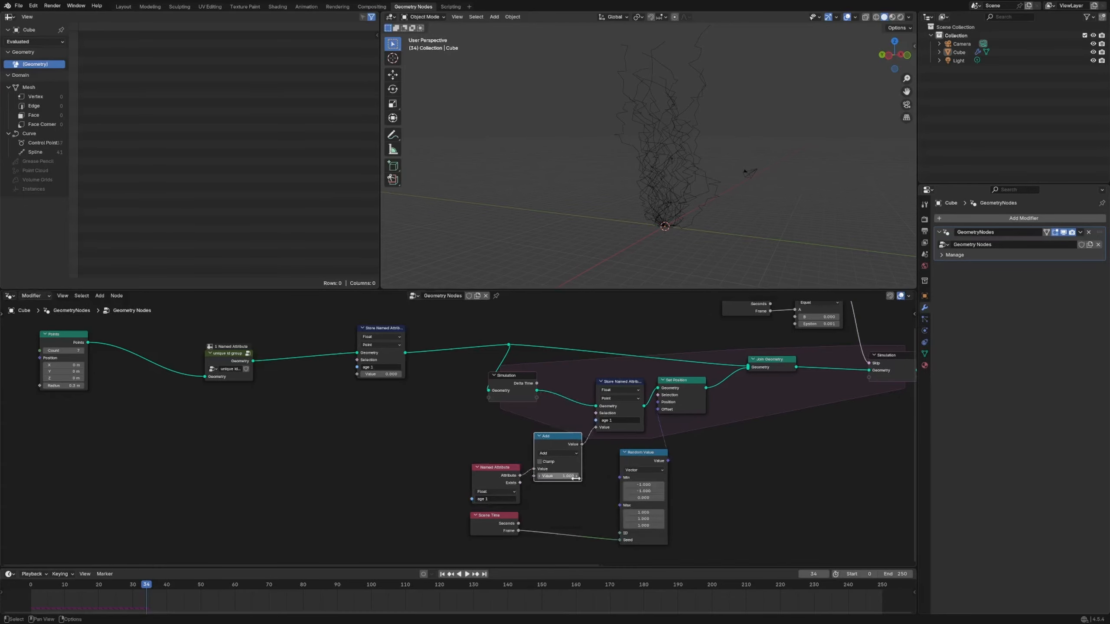
{"action": "double_click", "coordinate": [564, 474]}
{"action": "type", "text": "1"}
{"action": "key", "text": "Return"}
Step: View the first simulation's output with a Viewer, and set the Points count to 1
{"action": "scroll", "coordinate": [494, 525], "scroll_direction": "down", "scroll_amount": 5, "text": "ctrl"}
{"action": "left_click", "coordinate": [649, 365], "text": "ctrl+shift"}
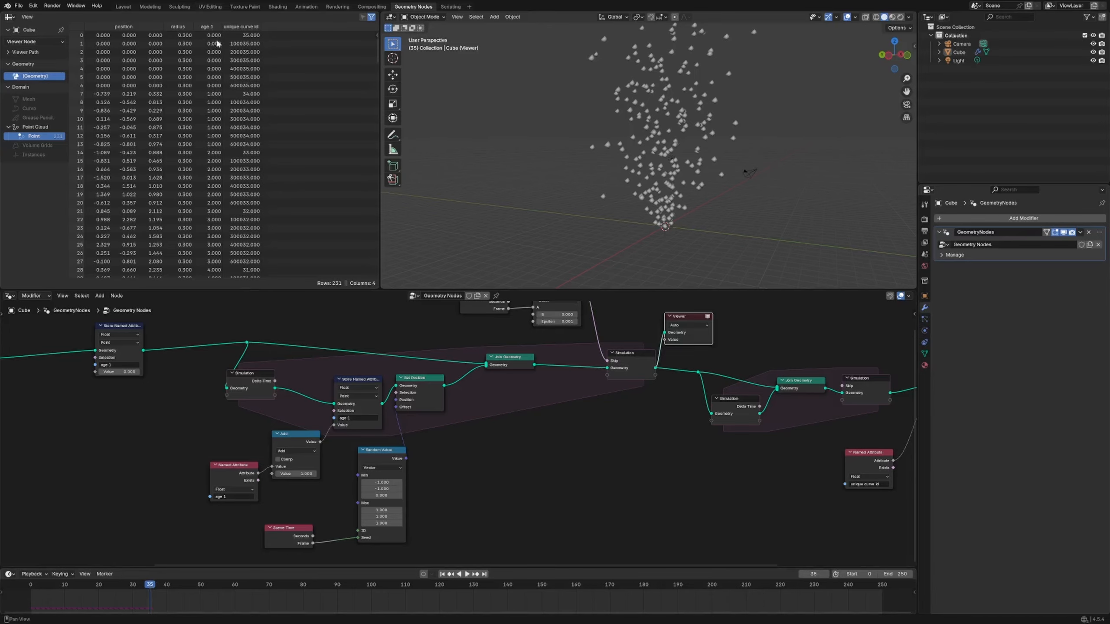
{"action": "middle_click_drag", "start_coordinate": [151, 388], "coordinate": [440, 373]}
{"action": "left_click_drag", "start_coordinate": [104, 323], "coordinate": [126, 327]}
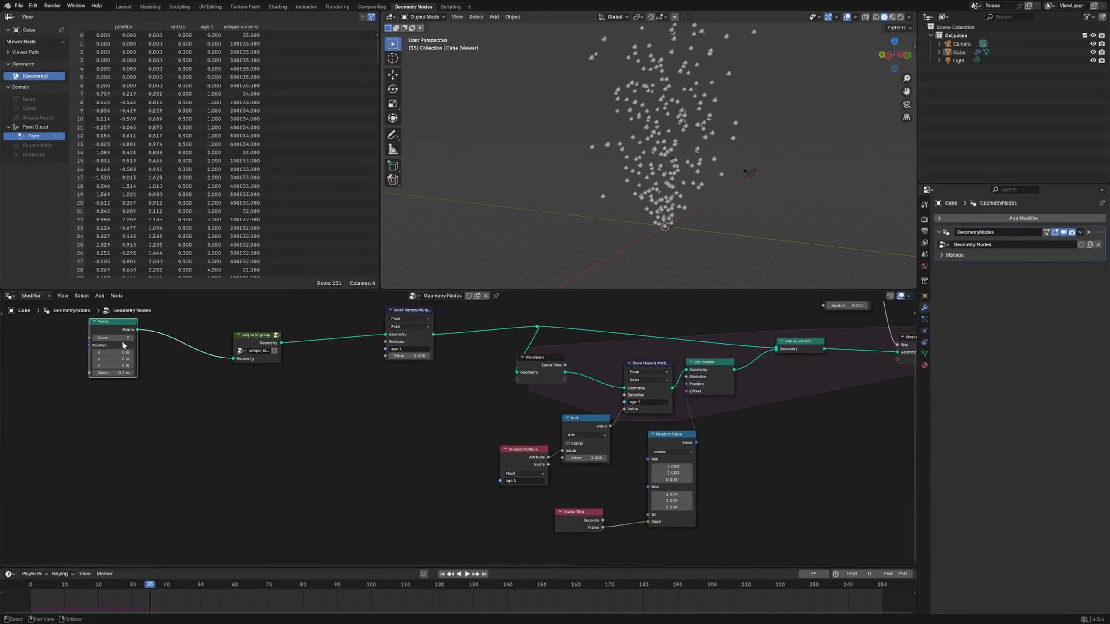
{"action": "double_click", "coordinate": [123, 339]}
{"action": "type", "text": "1"}
{"action": "key", "text": "Return"}
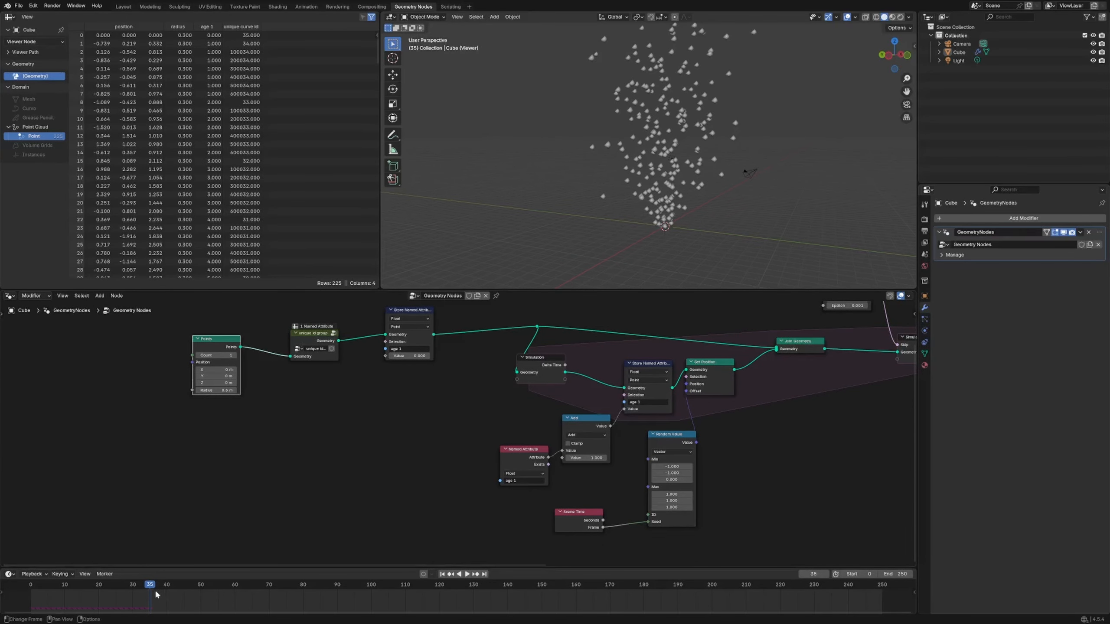
Step: Replay the simulation from the start to frame 30 and check the age 1 values in the spreadsheet
{"action": "key", "text": "shift+Left"}
{"action": "key", "text": "space"}
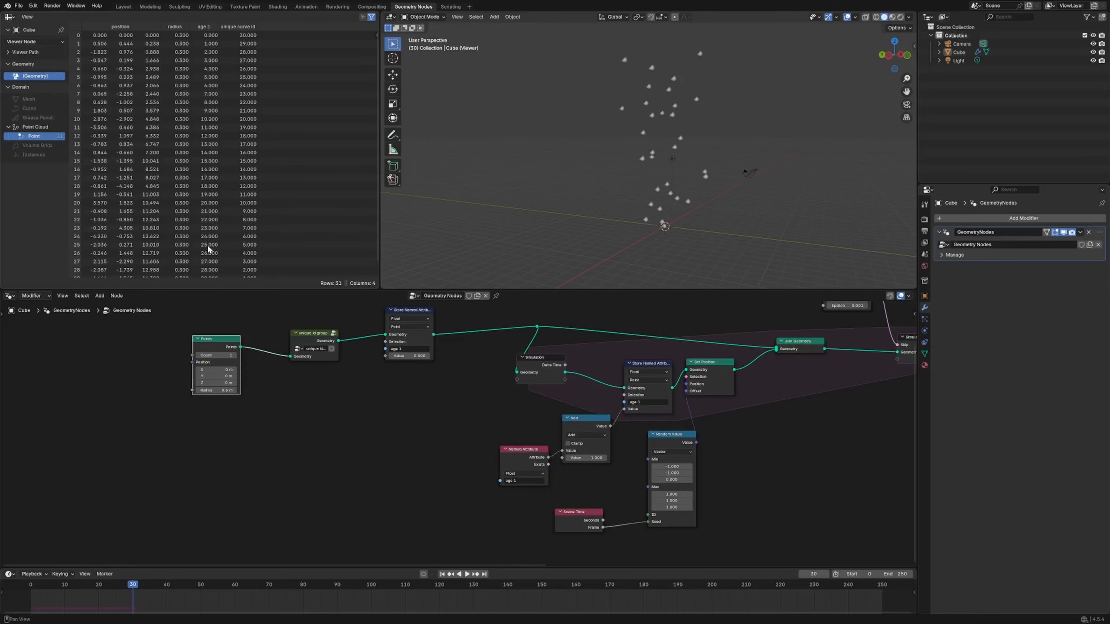
{"action": "scroll", "coordinate": [211, 276], "scroll_direction": "down", "scroll_amount": 2}
Step: Space out the Random Value, Scene Time and Simulation Input nodes around the first simulation's age nodes
{"action": "middle_click_drag", "start_coordinate": [495, 418], "coordinate": [270, 420]}
{"action": "scroll", "coordinate": [270, 420], "scroll_direction": "down", "scroll_amount": 3}
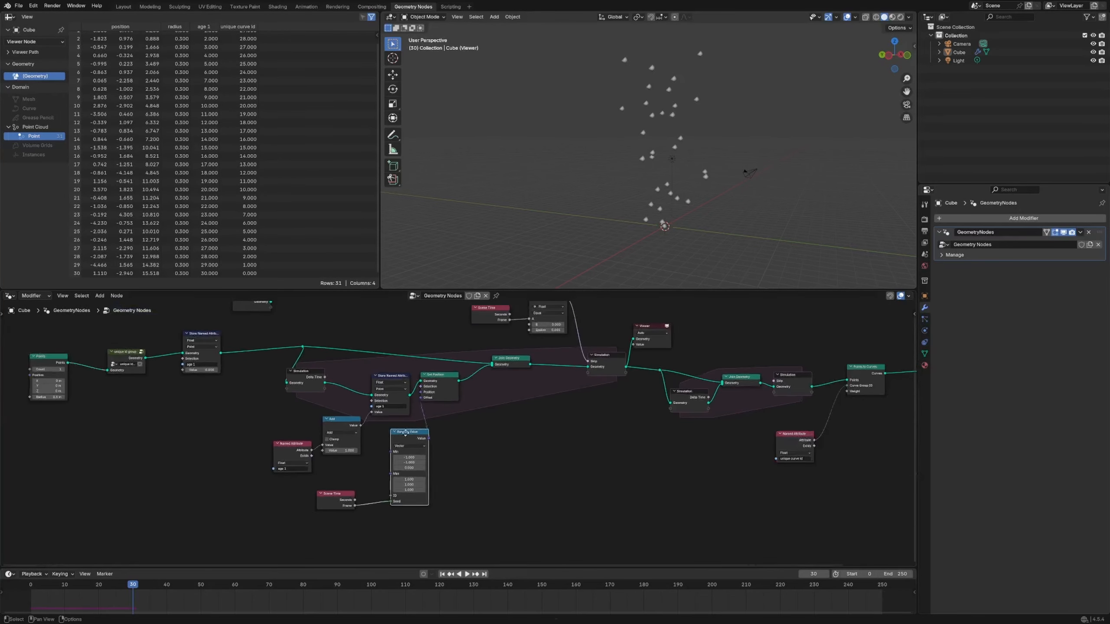
{"action": "left_click_drag", "start_coordinate": [406, 433], "coordinate": [442, 433]}
{"action": "left_click_drag", "start_coordinate": [341, 493], "coordinate": [383, 494]}
{"action": "scroll", "coordinate": [368, 467], "scroll_direction": "up", "scroll_amount": 4}
{"action": "middle_click_drag", "start_coordinate": [371, 466], "coordinate": [482, 468]}
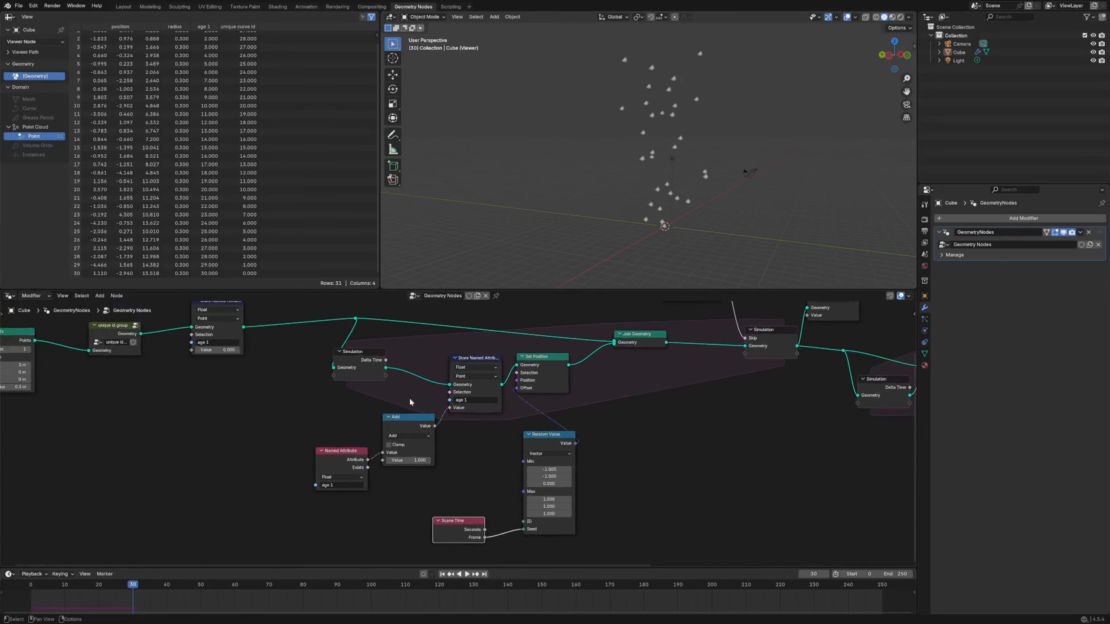
{"action": "left_click", "coordinate": [339, 359]}
Step: Duplicate the first simulation's Store Named Attribute, Add and Named Attribute nodes, and place the copies near the second simulation
{"action": "left_click_drag", "start_coordinate": [463, 470], "coordinate": [267, 382]}
{"action": "key", "text": "shift+d"}
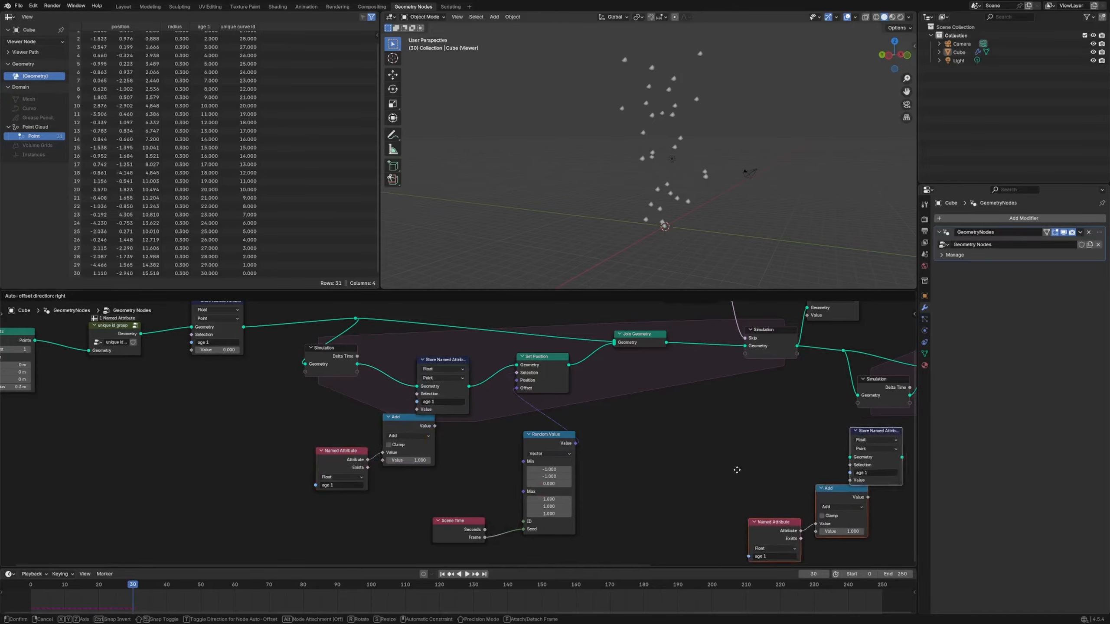
{"action": "left_click", "coordinate": [670, 440]}
{"action": "middle_click_drag", "start_coordinate": [880, 528], "coordinate": [455, 536]}
Step: Spread out the second simulation and output nodes, and insert the duplicated Store Named Attribute before the second Join Geometry
{"action": "left_click", "coordinate": [688, 342]}
{"action": "left_click_drag", "start_coordinate": [797, 356], "coordinate": [854, 353]}
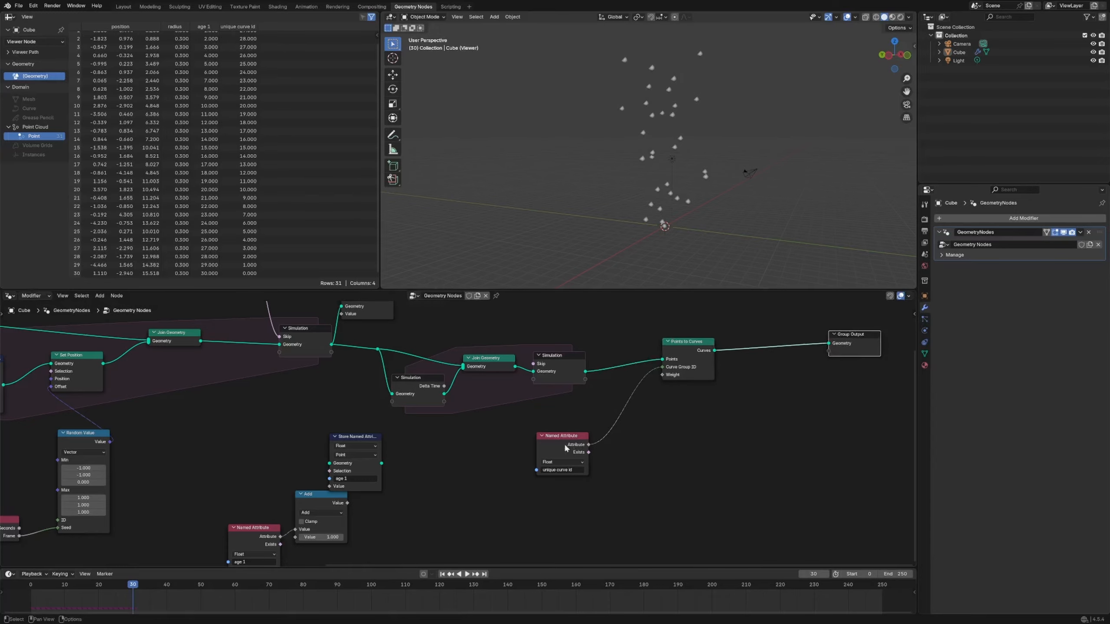
{"action": "left_click_drag", "start_coordinate": [555, 440], "coordinate": [669, 434]}
{"action": "left_click_drag", "start_coordinate": [562, 379], "coordinate": [599, 374]}
{"action": "left_click_drag", "start_coordinate": [489, 360], "coordinate": [516, 356]}
{"action": "left_click_drag", "start_coordinate": [416, 381], "coordinate": [407, 381]}
{"action": "left_click_drag", "start_coordinate": [402, 544], "coordinate": [225, 467]}
{"action": "left_click_drag", "start_coordinate": [352, 436], "coordinate": [473, 378]}
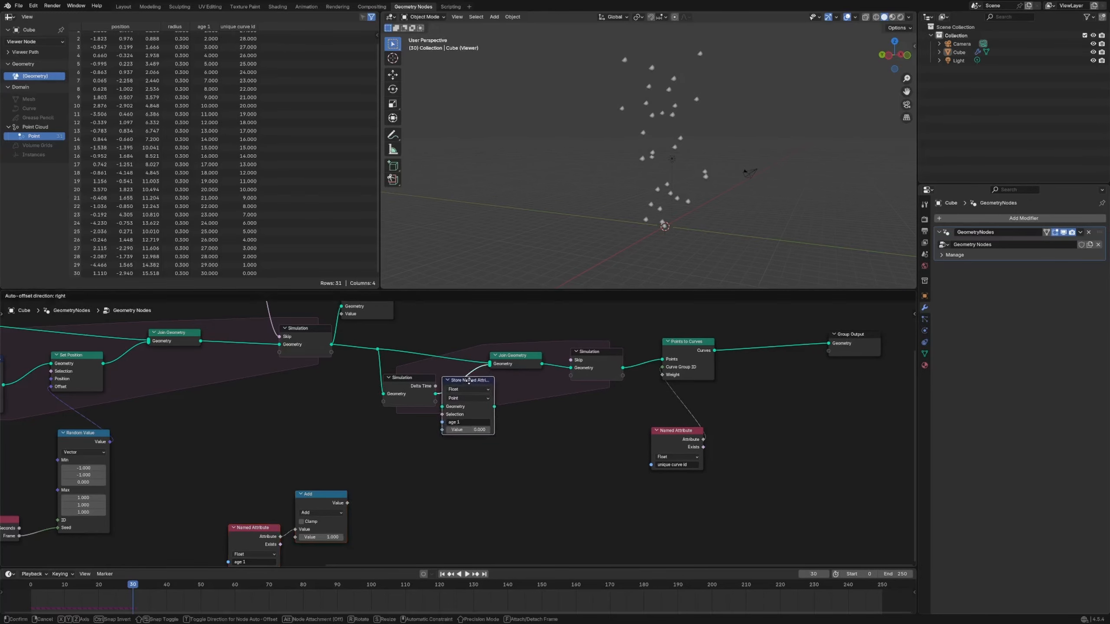
Step: Change the inserted Store Named Attribute's name to "age 2" and connect the duplicated Add node to its value
{"action": "left_click", "coordinate": [466, 421]}
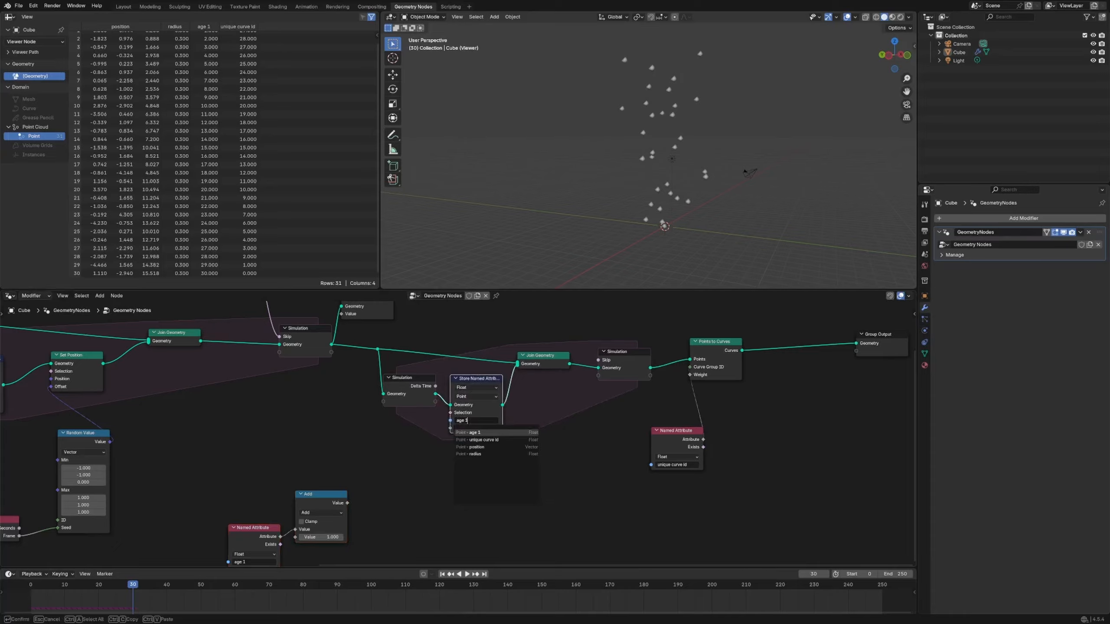
{"action": "key", "text": "Return"}
{"action": "left_click", "coordinate": [479, 420]}
{"action": "key", "text": "BackSpace"}
{"action": "type", "text": "23"}
{"action": "key", "text": "Return"}
{"action": "left_click_drag", "start_coordinate": [321, 495], "coordinate": [450, 428]}
{"action": "left_click_drag", "start_coordinate": [258, 529], "coordinate": [367, 535]}
Step: Duplicate the age 2 Store Named Attribute between the two simulations, and tidy the Add and Named Attribute nodes
{"action": "left_click", "coordinate": [467, 379]}
{"action": "key", "text": "shift+d"}
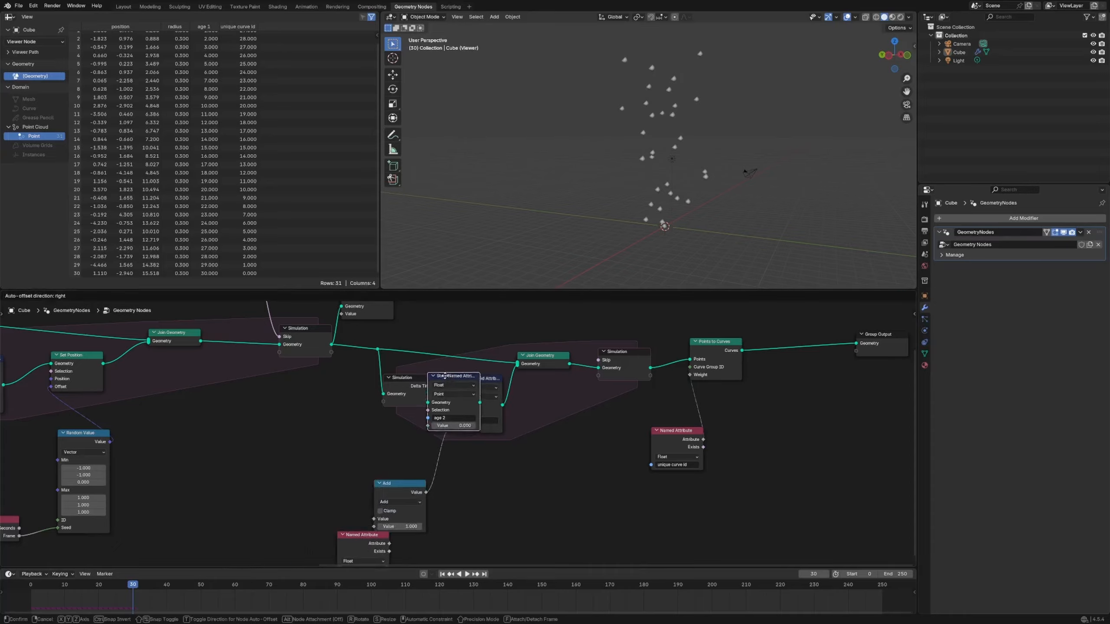
{"action": "left_click", "coordinate": [363, 334]}
{"action": "key", "text": "d"}
{"action": "left_click_drag", "start_coordinate": [421, 345], "coordinate": [461, 331]}
{"action": "left_click_drag", "start_coordinate": [419, 338], "coordinate": [426, 355]}
{"action": "right_click_drag", "start_coordinate": [432, 323], "coordinate": [466, 333]}
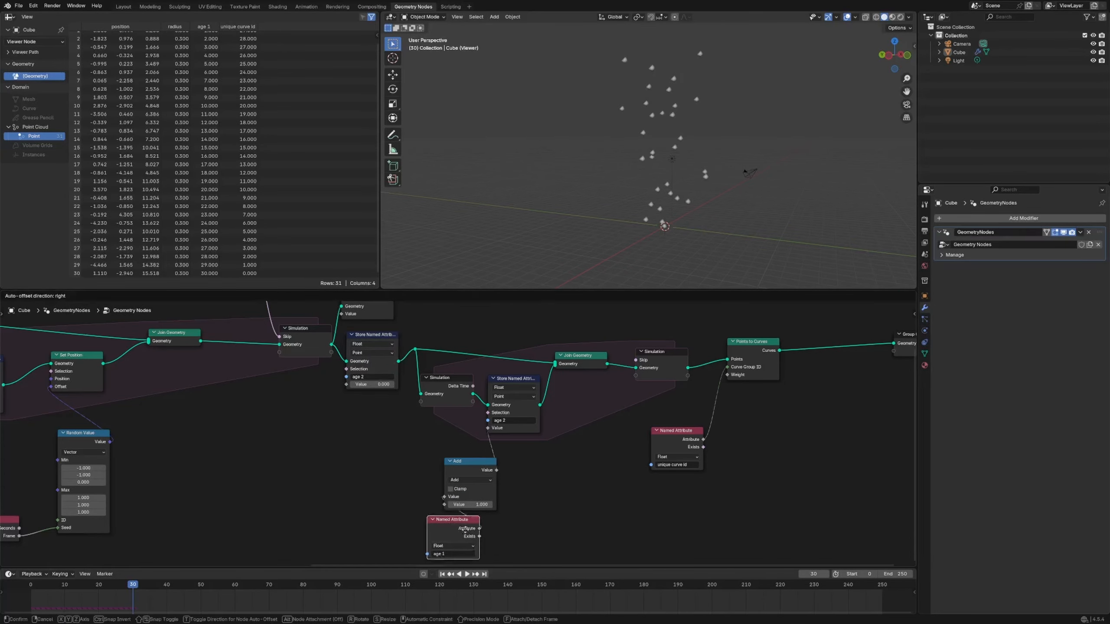
{"action": "left_click_drag", "start_coordinate": [455, 522], "coordinate": [469, 517]}
Step: View the second simulation's output at frame 29 and check the age 2 column in the spreadsheet
{"action": "left_click", "coordinate": [683, 367], "text": "ctrl+shift"}
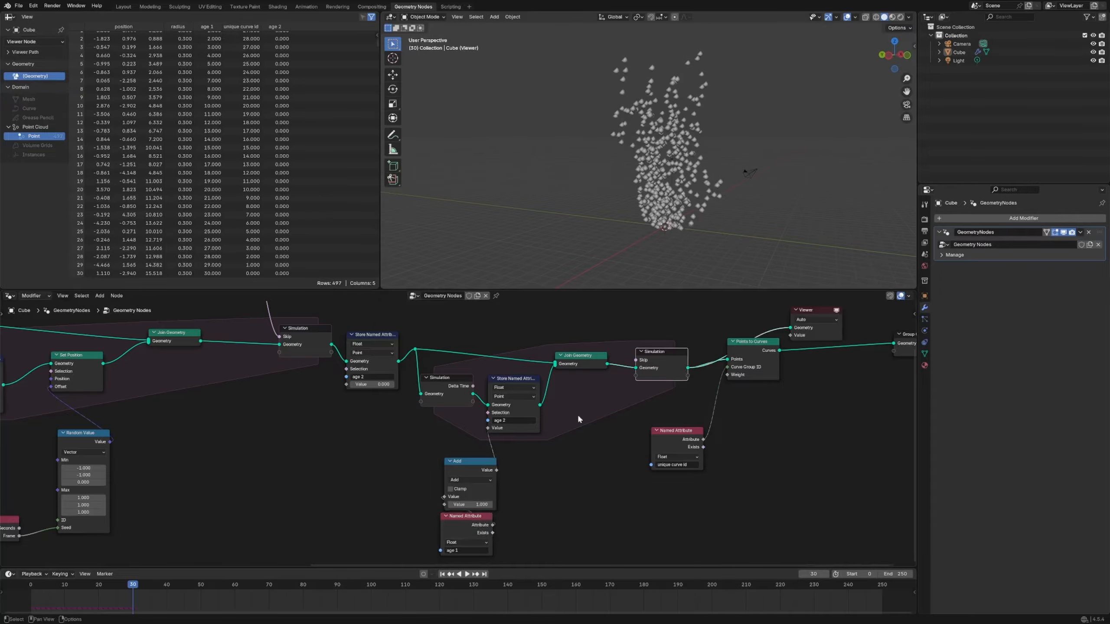
{"action": "mouse_move", "coordinate": [132, 593]}
{"action": "left_mouse_down"}
{"action": "mouse_move", "coordinate": [22, 595]}
{"action": "mouse_move", "coordinate": [131, 595]}
{"action": "left_mouse_up"}
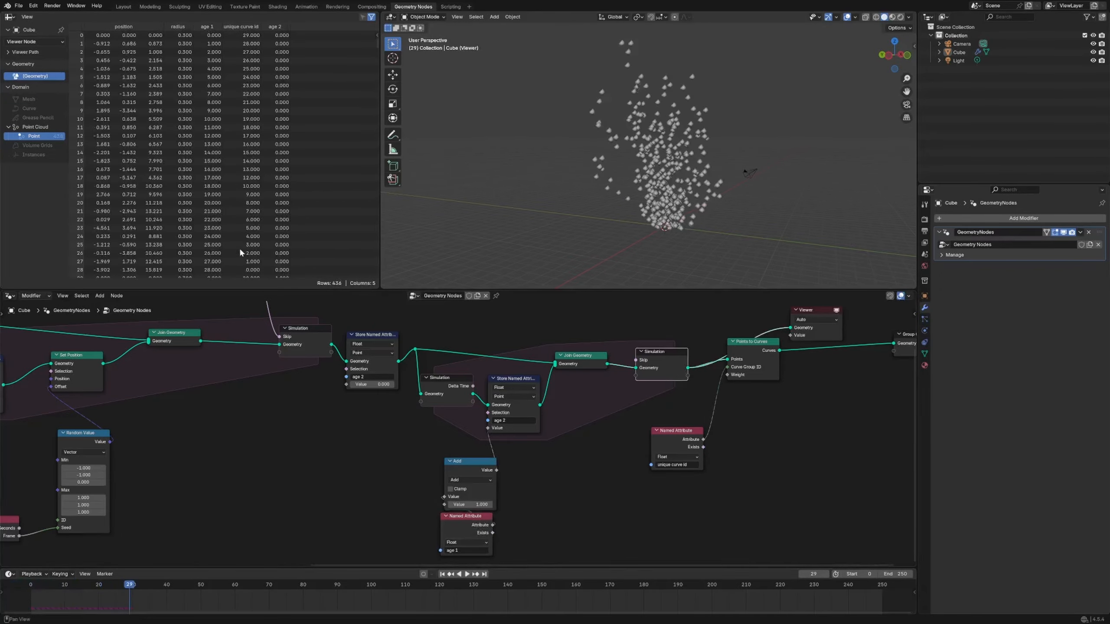
{"action": "scroll", "coordinate": [284, 189], "scroll_direction": "down", "scroll_amount": 10}
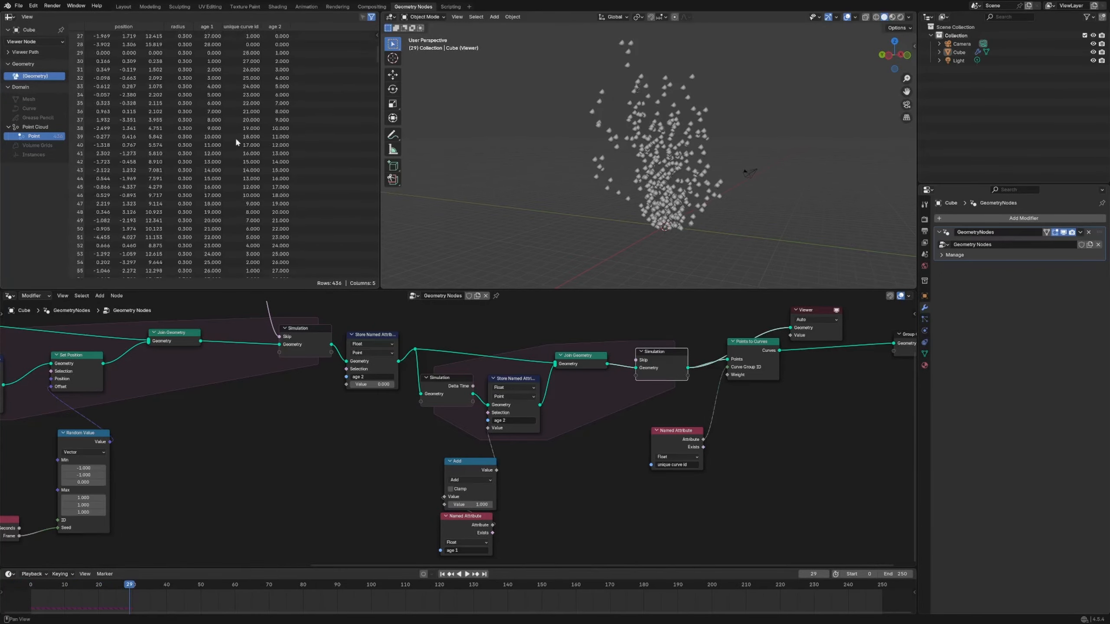
{"action": "scroll", "coordinate": [160, 100], "scroll_direction": "up", "scroll_amount": 8}
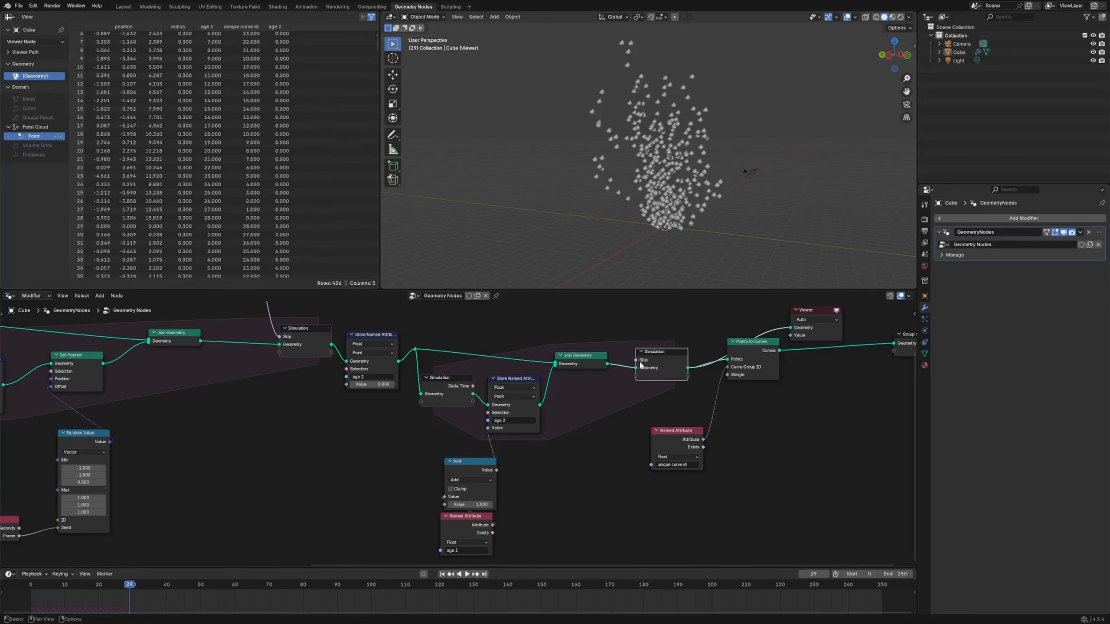
Step: Move the Viewer, Group Output, Points to Curves and curve ID Named Attribute nodes to make room after the second simulation
{"action": "middle_click_drag", "start_coordinate": [838, 327], "coordinate": [546, 337]}
{"action": "left_click_drag", "start_coordinate": [544, 336], "coordinate": [525, 315]}
{"action": "left_click_drag", "start_coordinate": [615, 360], "coordinate": [719, 359]}
{"action": "left_click_drag", "start_coordinate": [469, 369], "coordinate": [631, 374]}
{"action": "left_click_drag", "start_coordinate": [390, 445], "coordinate": [561, 440]}
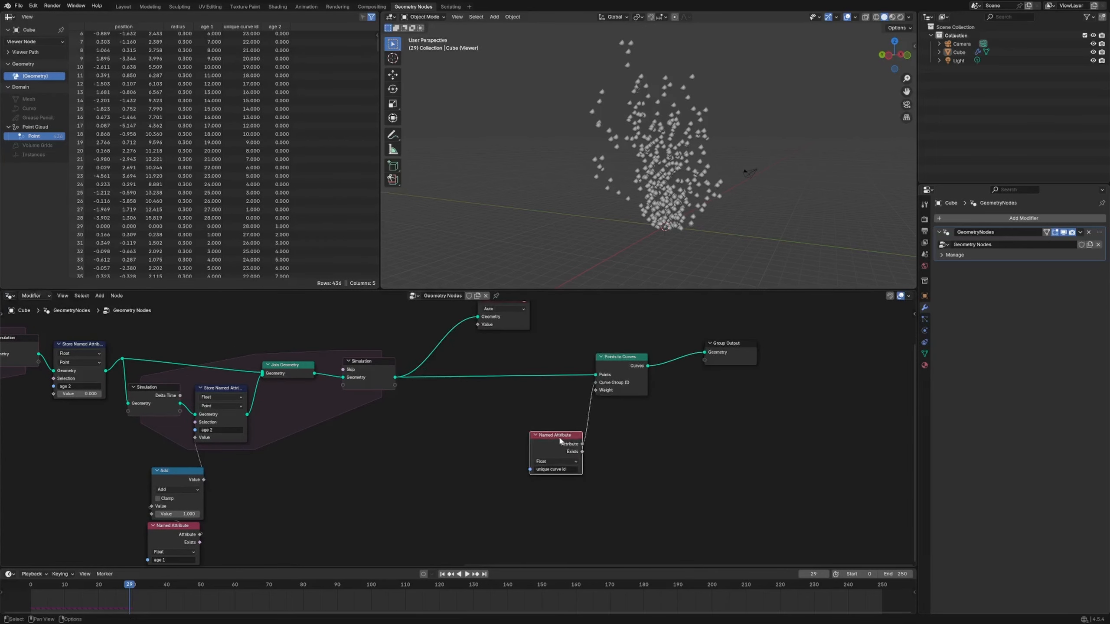
Step: Add a Delete Geometry node between the second simulation's output and Points to Curves
{"action": "left_click", "coordinate": [494, 424]}
{"action": "key", "text": "shift+a"}
{"action": "type", "text": "delete geo"}
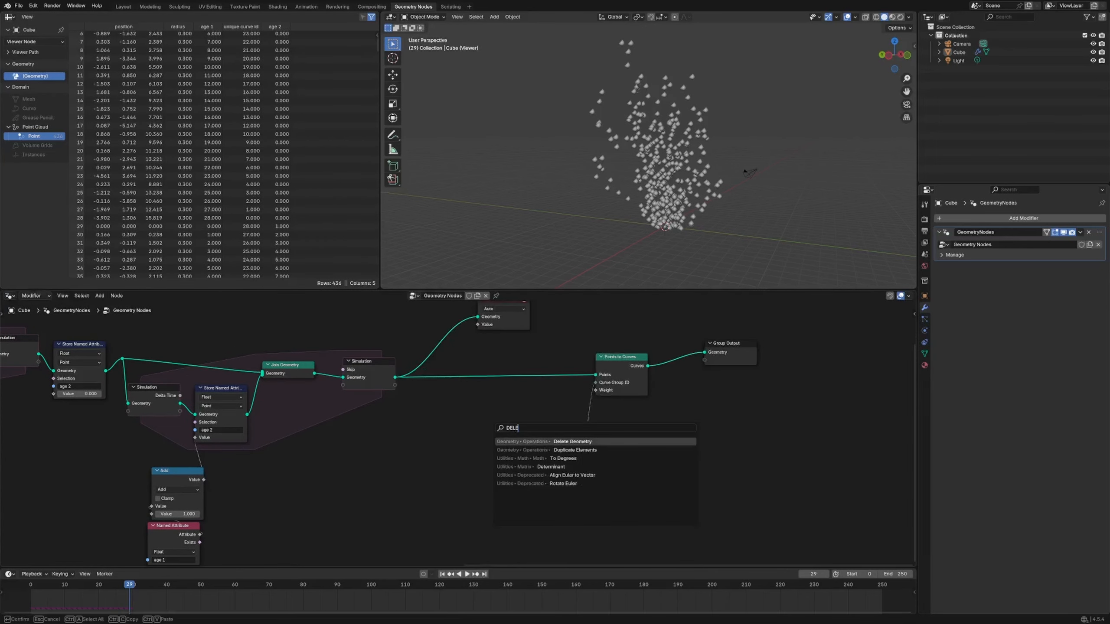
{"action": "key", "text": "Return"}
{"action": "left_click", "coordinate": [434, 366]}
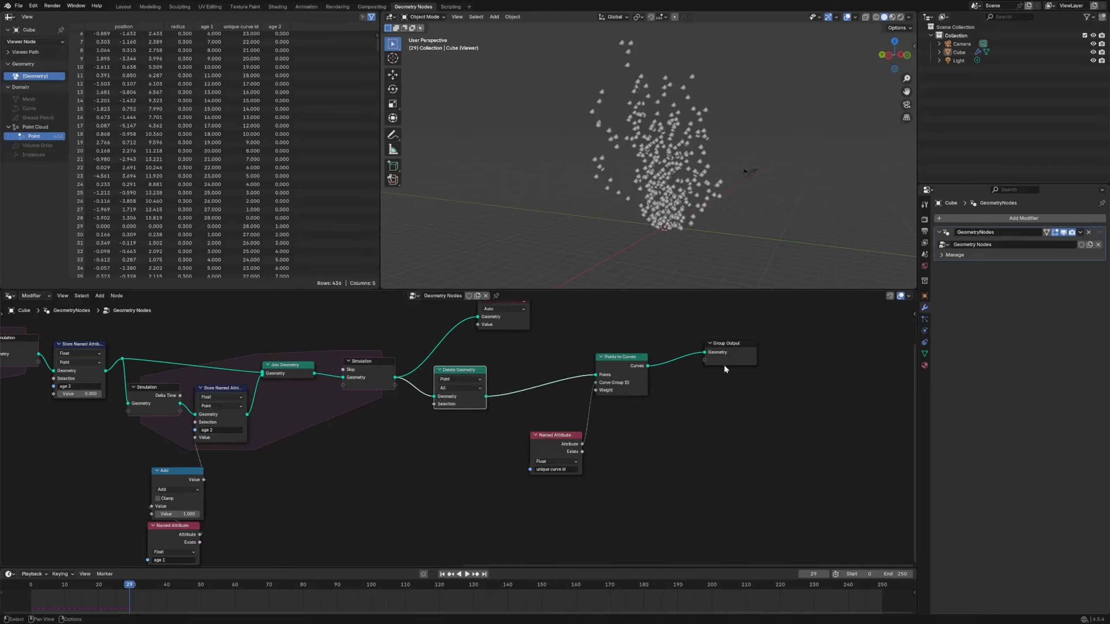
Step: Move the Group Output, curve ID attribute and Points to Curves aside, and insert a duplicate Delete Geometry before Points to Curves
{"action": "left_click_drag", "start_coordinate": [727, 346], "coordinate": [810, 339]}
{"action": "left_click_drag", "start_coordinate": [557, 436], "coordinate": [643, 434]}
{"action": "left_click_drag", "start_coordinate": [620, 358], "coordinate": [676, 356]}
{"action": "left_click", "coordinate": [474, 372]}
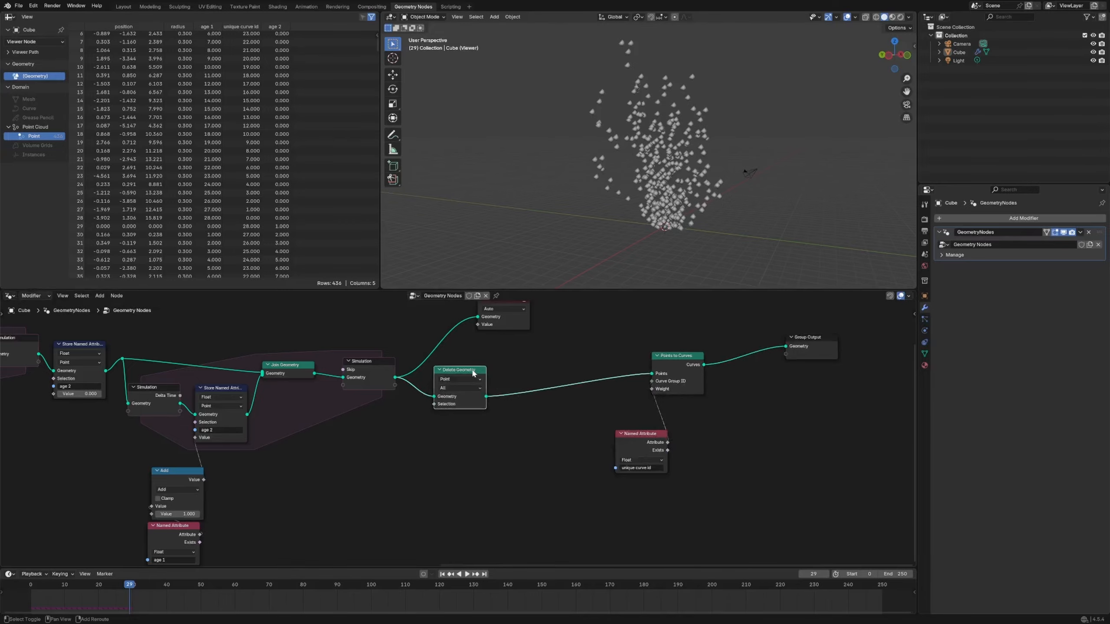
{"action": "key", "text": "shift+d"}
{"action": "left_click", "coordinate": [586, 372]}
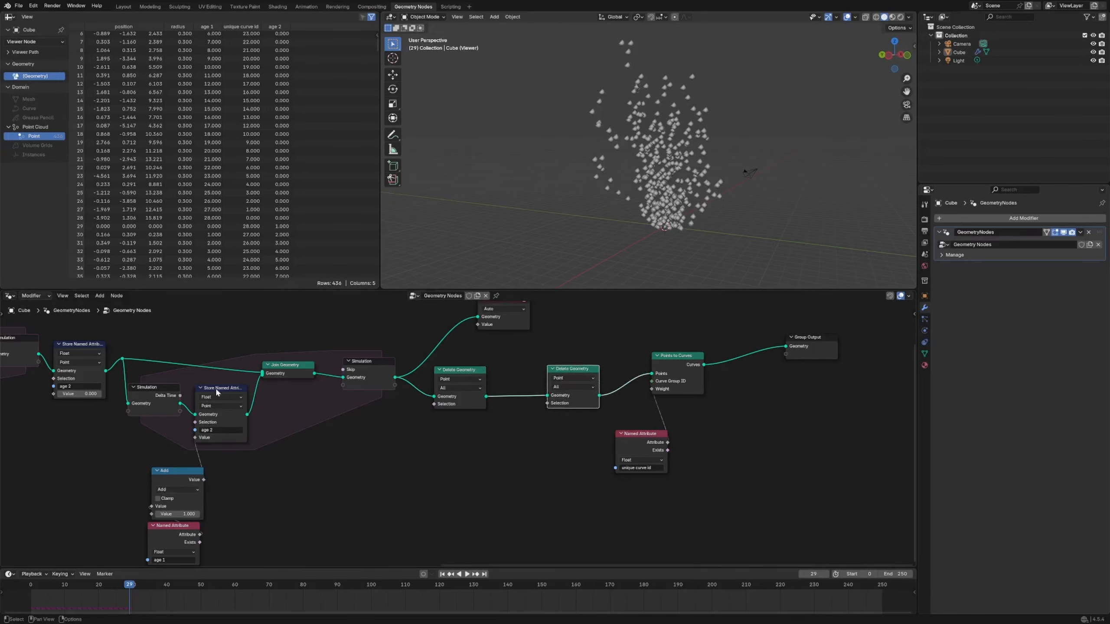
Step: Duplicate the age 1 Named Attribute and place the copy below the first Delete Geometry
{"action": "left_click", "coordinate": [172, 526]}
{"action": "key", "text": "shift+d"}
{"action": "left_click", "coordinate": [434, 474]}
{"action": "left_click_drag", "start_coordinate": [461, 483], "coordinate": [542, 487]}
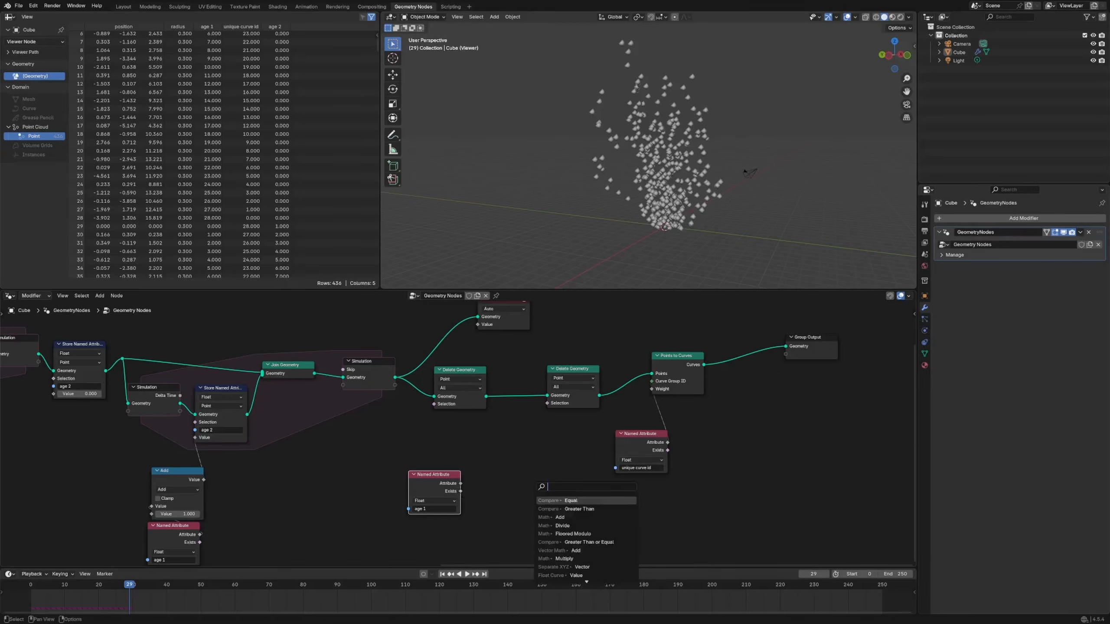
{"action": "key", "text": "Escape"}
Step: Change the Named Attribute feeding the second simulation's Add node to "age 2"
{"action": "middle_click_drag", "start_coordinate": [173, 561], "coordinate": [505, 499]}
{"action": "scroll", "coordinate": [505, 499], "scroll_direction": "down", "scroll_amount": 2}
{"action": "left_click", "coordinate": [505, 499]}
{"action": "type", "text": "age 2"}
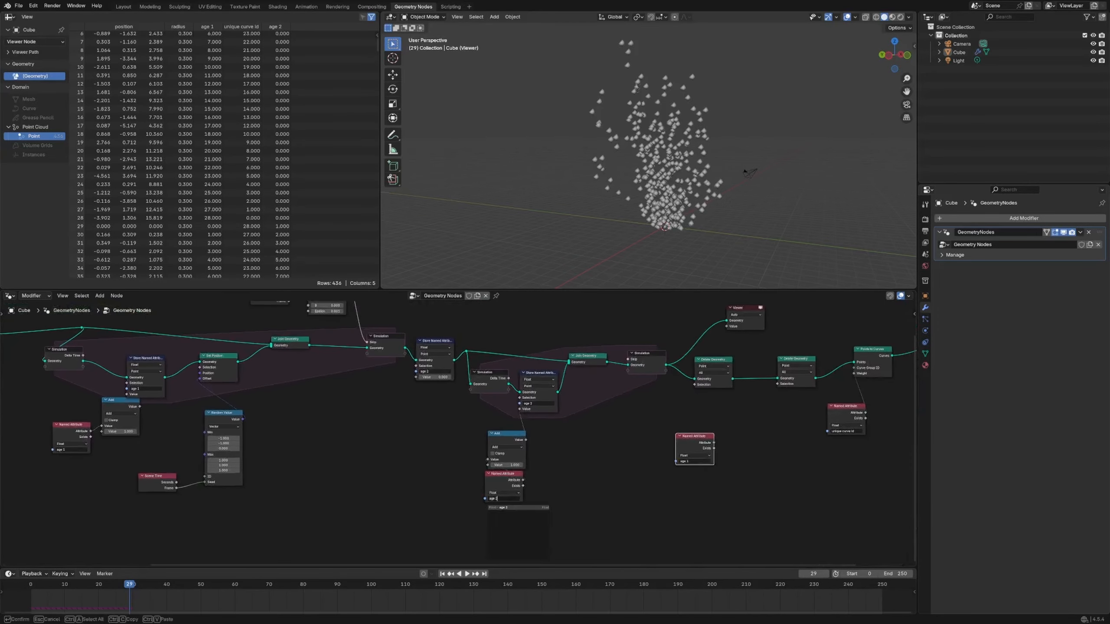
{"action": "key", "text": "Return"}
{"action": "left_click", "coordinate": [553, 491]}
{"action": "middle_click_drag", "start_coordinate": [581, 406], "coordinate": [529, 408]}
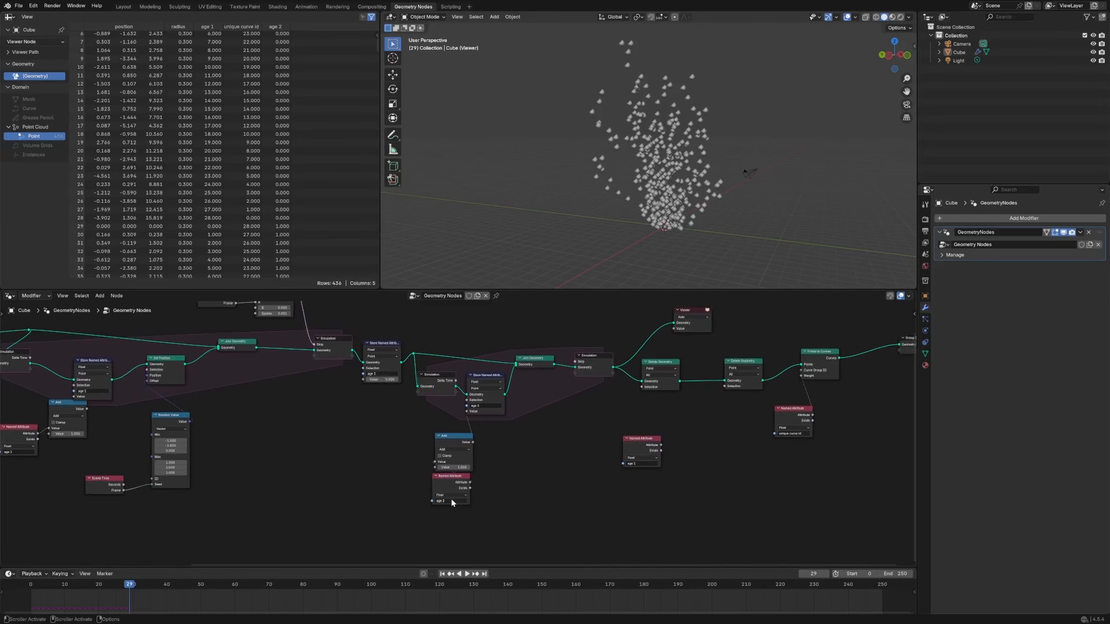
Step: Look over the node chain and advance the simulation to frame 53
{"action": "middle_click_drag", "start_coordinate": [319, 486], "coordinate": [566, 480]}
{"action": "middle_click_drag", "start_coordinate": [618, 446], "coordinate": [283, 443]}
{"action": "middle_click_drag", "start_coordinate": [598, 464], "coordinate": [464, 464]}
{"action": "left_click_drag", "start_coordinate": [96, 585], "coordinate": [210, 593]}
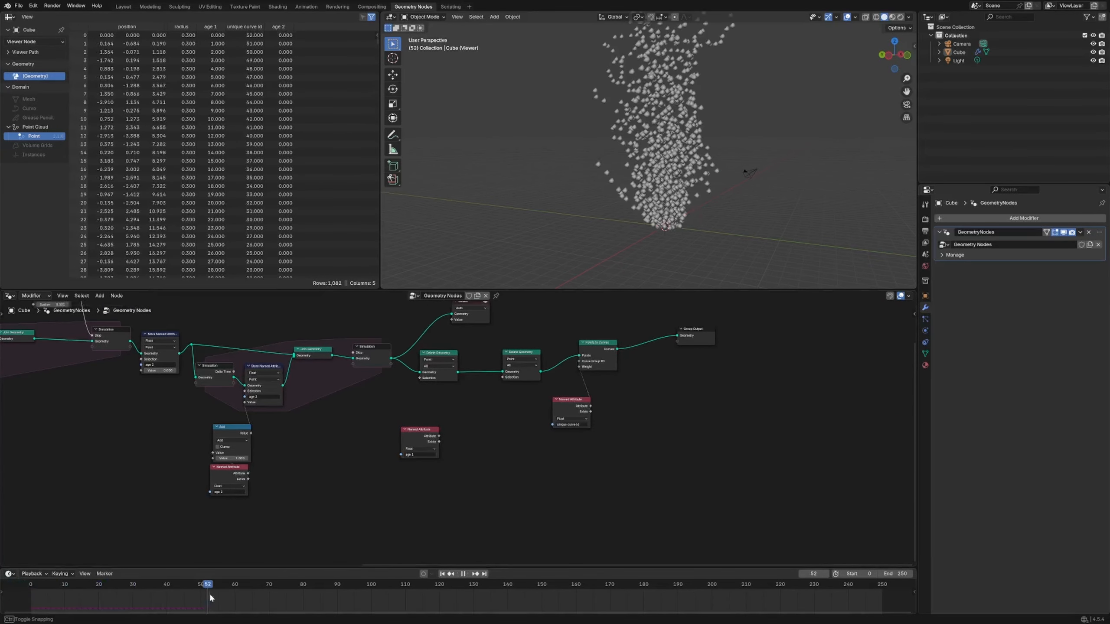
{"action": "scroll", "coordinate": [456, 461], "scroll_direction": "up", "scroll_amount": 2}
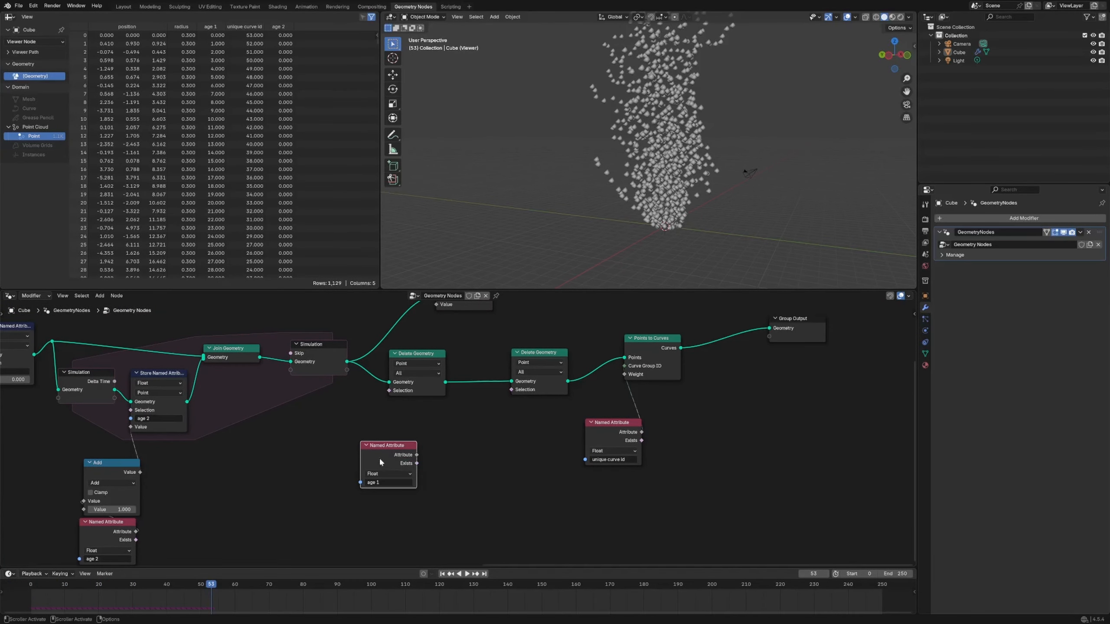
Step: Add an integer Greater Than node fed by the age 1 Named Attribute's copy, with B set to 30
{"action": "left_click_drag", "start_coordinate": [417, 465], "coordinate": [530, 449]}
{"action": "type", "text": "great"}
{"action": "key", "text": "Return"}
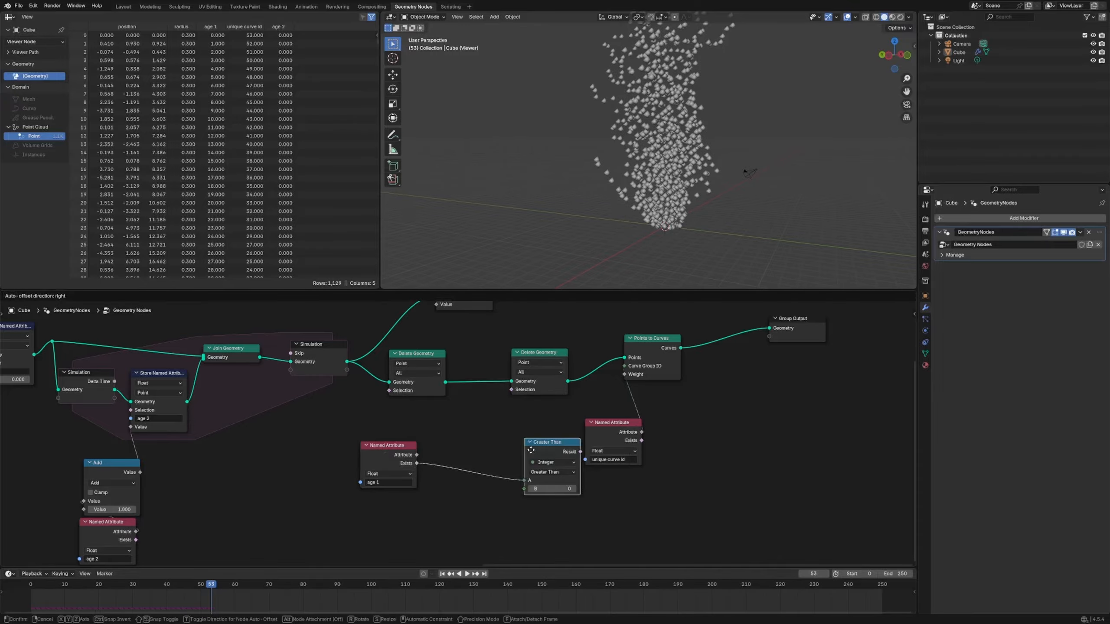
{"action": "left_click", "coordinate": [488, 452]}
{"action": "left_click", "coordinate": [513, 491]}
{"action": "type", "text": "30"}
{"action": "key", "text": "Return"}
{"action": "left_click", "coordinate": [566, 483]}
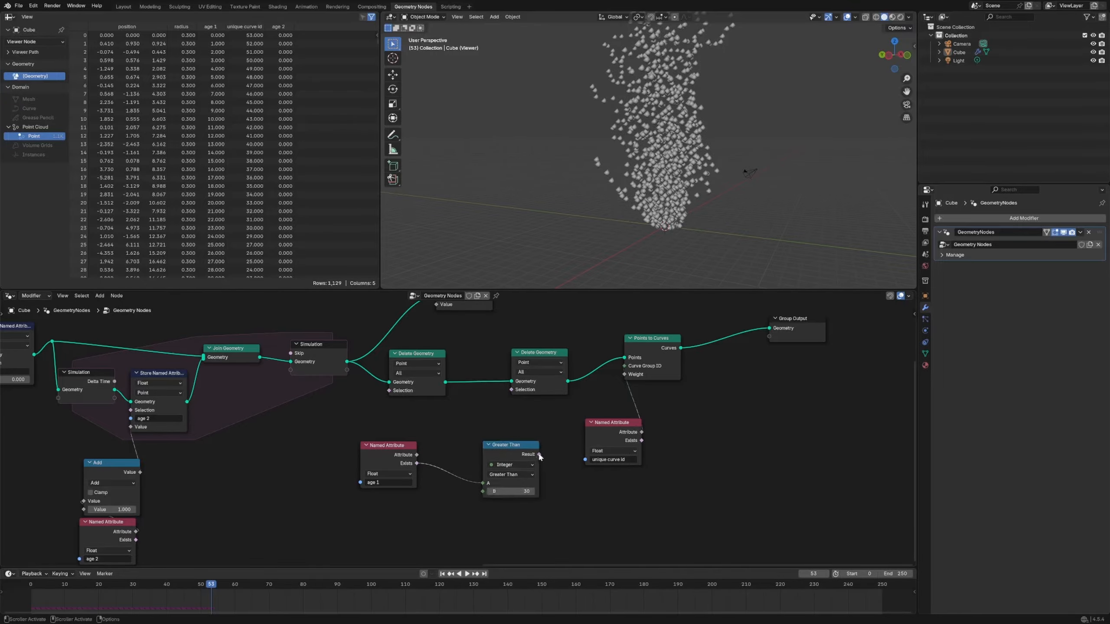
Step: Connect Greater Than to the first Delete Geometry's Selection, tidy the two nodes below it, and view that Delete Geometry's output
{"action": "left_click_drag", "start_coordinate": [539, 455], "coordinate": [389, 391]}
{"action": "left_click_drag", "start_coordinate": [382, 455], "coordinate": [339, 515]}
{"action": "left_click_drag", "start_coordinate": [485, 470], "coordinate": [383, 464]}
{"action": "left_click", "coordinate": [431, 394], "text": "ctrl+shift"}
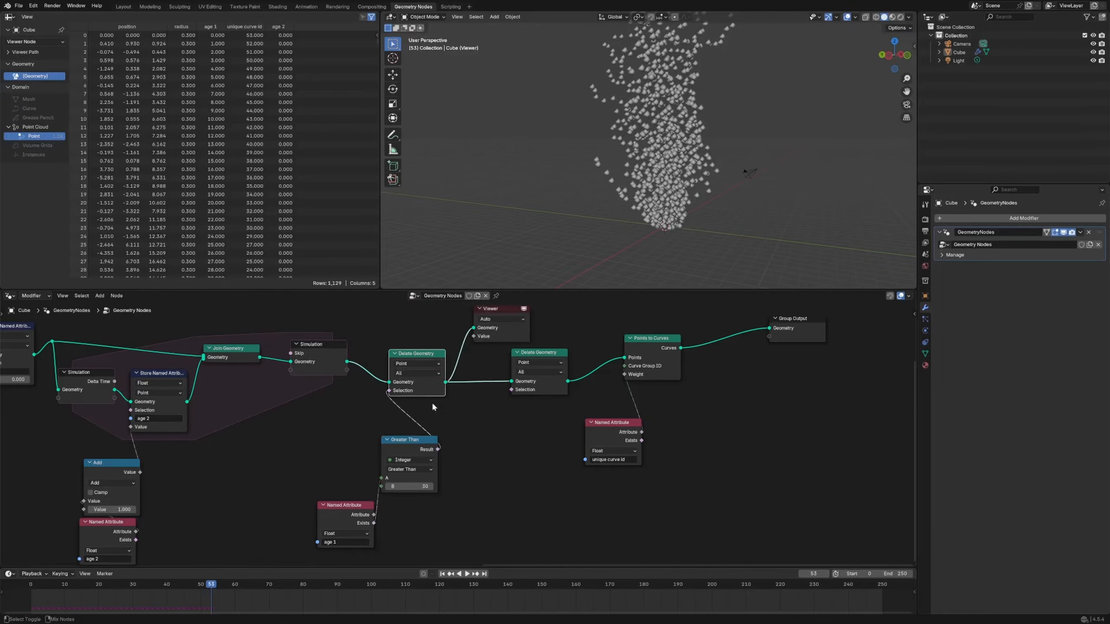
Step: Rearrange the Greater Than and age 1 nodes, and feed A from the attribute value rather than its Exists output
{"action": "mouse_move", "coordinate": [435, 430]}
{"action": "left_mouse_down"}
{"action": "mouse_move", "coordinate": [426, 419]}
{"action": "mouse_move", "coordinate": [449, 413]}
{"action": "left_mouse_up"}
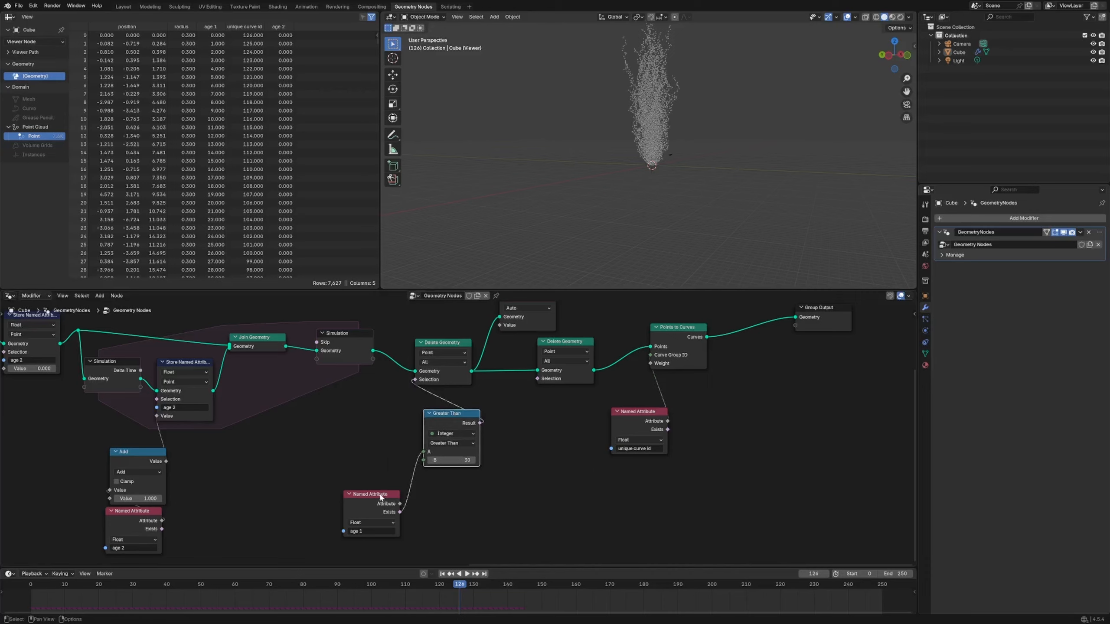
{"action": "left_click_drag", "start_coordinate": [375, 497], "coordinate": [414, 500]}
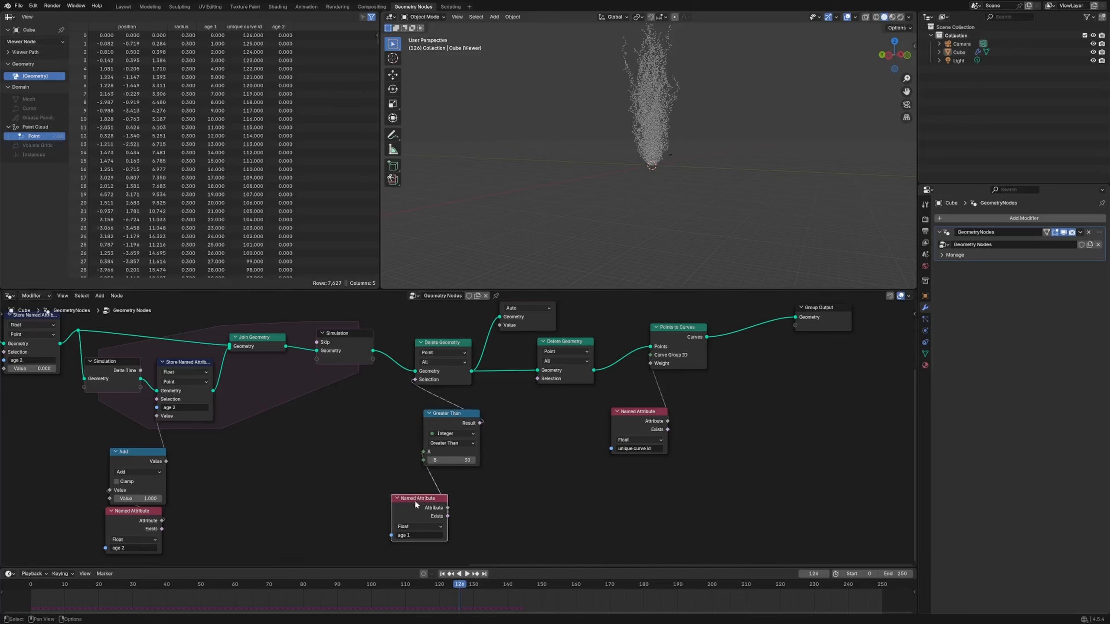
{"action": "left_click_drag", "start_coordinate": [448, 414], "coordinate": [467, 420]}
{"action": "left_click_drag", "start_coordinate": [420, 504], "coordinate": [440, 456]}
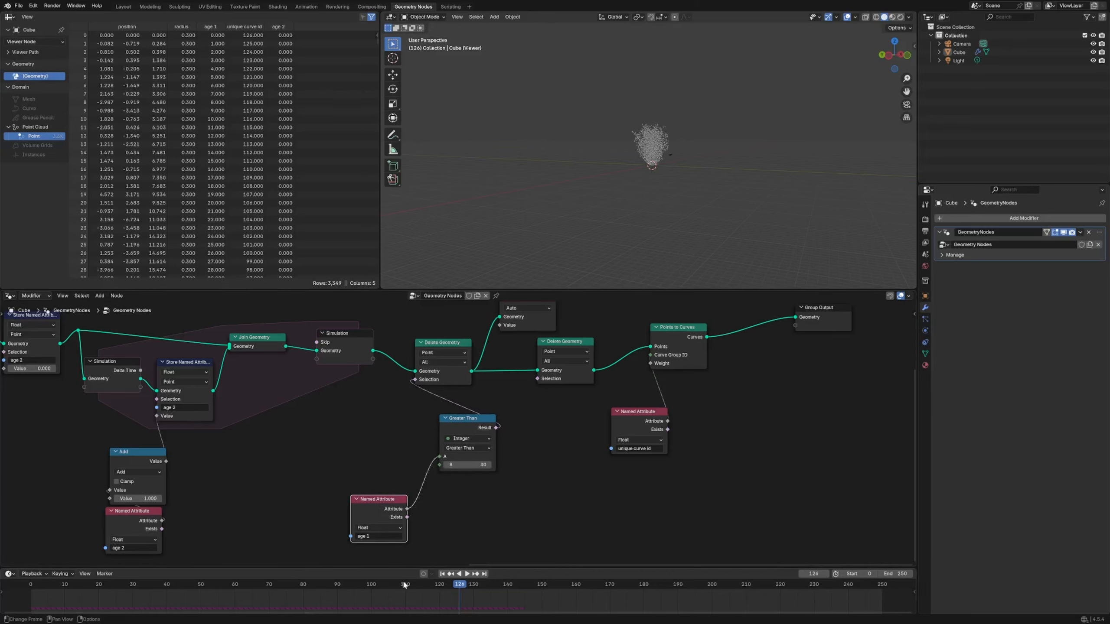
Step: Play the simulation to frame 140 and move the Group Output and Points to Curves further along
{"action": "key", "text": "space"}
{"action": "middle_click_drag", "start_coordinate": [541, 431], "coordinate": [357, 457]}
{"action": "scroll", "coordinate": [451, 437], "scroll_direction": "up", "scroll_amount": 3}
{"action": "left_click_drag", "start_coordinate": [678, 308], "coordinate": [737, 319]}
{"action": "left_click_drag", "start_coordinate": [520, 336], "coordinate": [558, 339]}
{"action": "scroll", "coordinate": [633, 153], "scroll_direction": "up", "scroll_amount": 10}
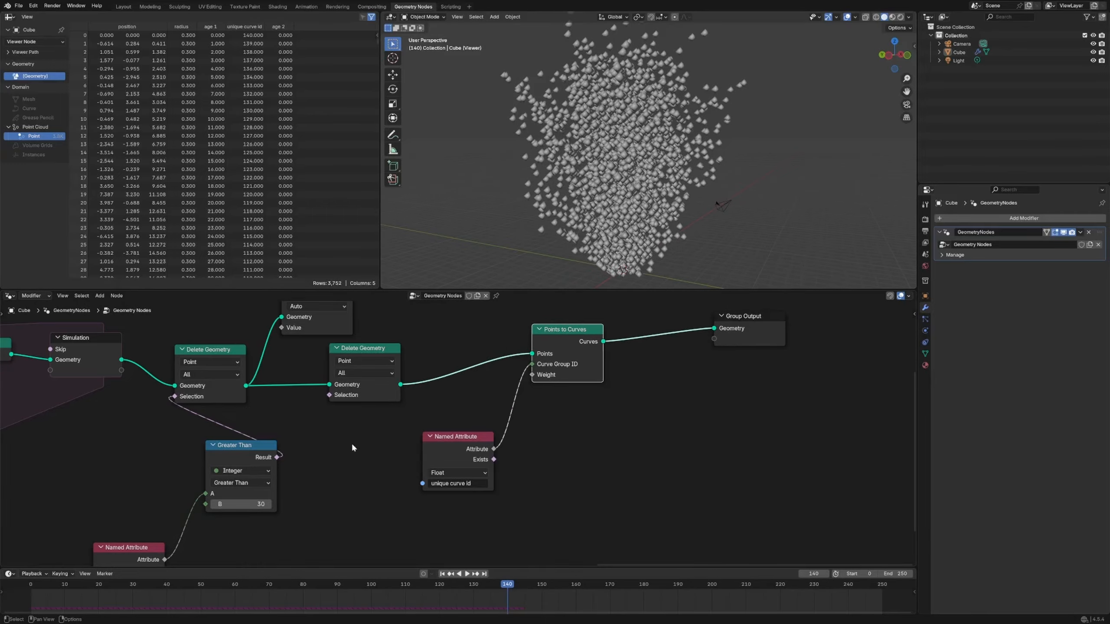
Step: Duplicate the Greater Than and age 1 nodes, make room for them, and connect the copy to the second Delete Geometry's Selection
{"action": "middle_click_drag", "start_coordinate": [314, 564], "coordinate": [359, 488]}
{"action": "left_click_drag", "start_coordinate": [357, 503], "coordinate": [160, 425]}
{"action": "key", "text": "shift+d"}
{"action": "left_click", "coordinate": [391, 440]}
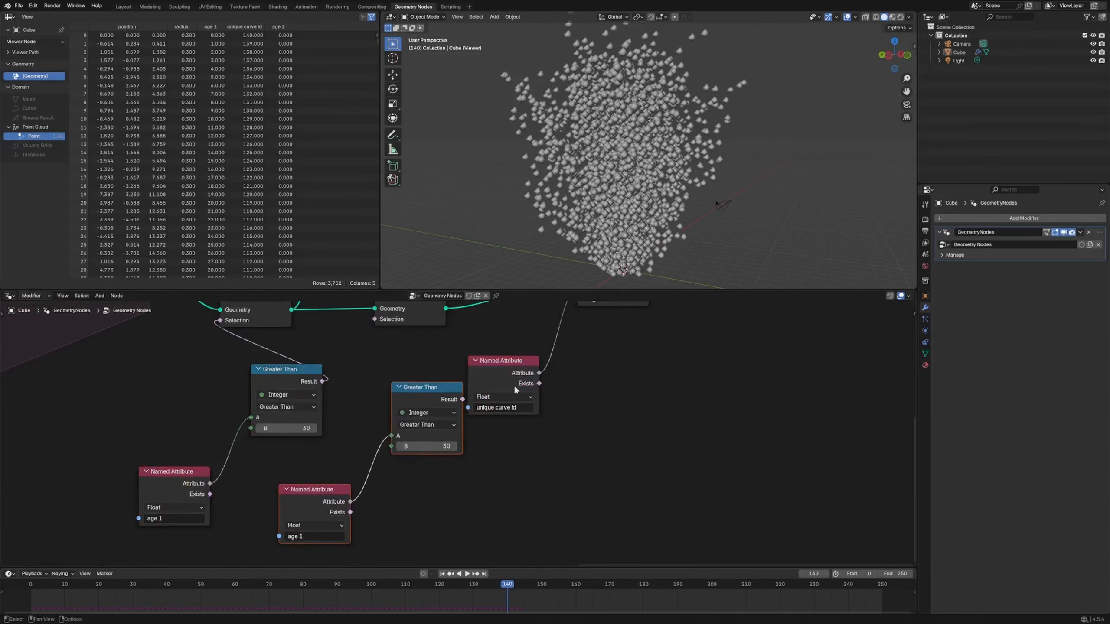
{"action": "left_click_drag", "start_coordinate": [516, 389], "coordinate": [676, 384]}
{"action": "left_click_drag", "start_coordinate": [316, 506], "coordinate": [369, 509]}
{"action": "left_click_drag", "start_coordinate": [462, 400], "coordinate": [375, 319]}
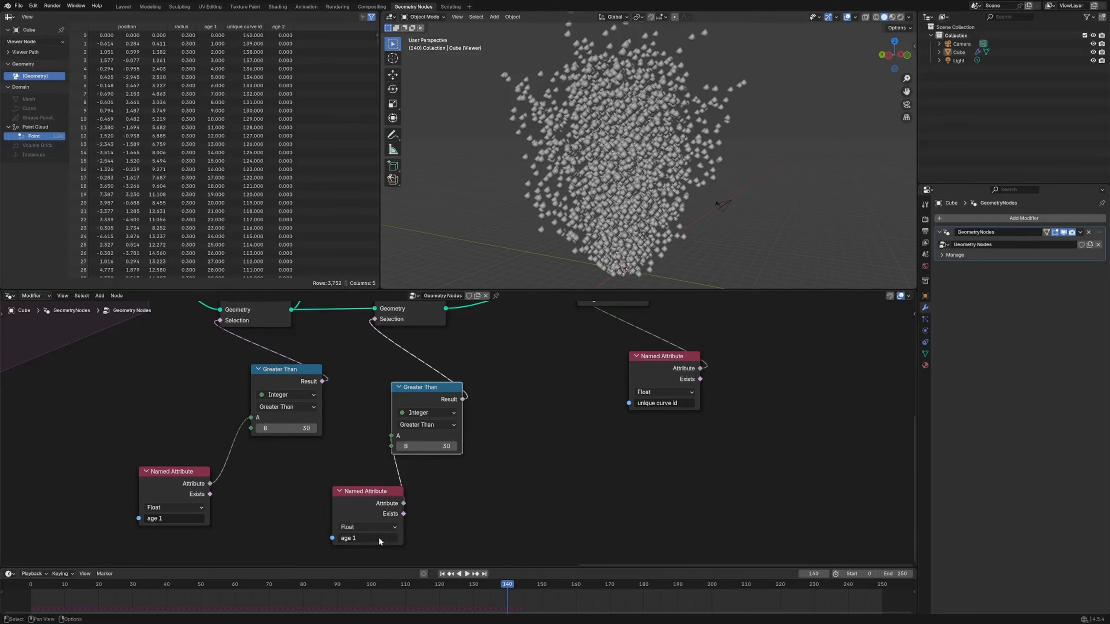
Step: Set the duplicated Greater Than's B value to 10 and scrub the timeline to frame 108
{"action": "left_click", "coordinate": [426, 446]}
{"action": "key", "text": "Return"}
{"action": "left_click_drag", "start_coordinate": [501, 585], "coordinate": [398, 573]}
{"action": "left_click_drag", "start_coordinate": [428, 389], "coordinate": [418, 378]}
{"action": "scroll", "coordinate": [418, 380], "scroll_direction": "down", "scroll_amount": 3}
Step: View the second Delete Geometry's output and set its Named Attribute to "age 2"
{"action": "double_click", "coordinate": [386, 517]}
{"action": "key", "text": "BackSpace"}
{"action": "type", "text": "1"}
{"action": "key", "text": "Return"}
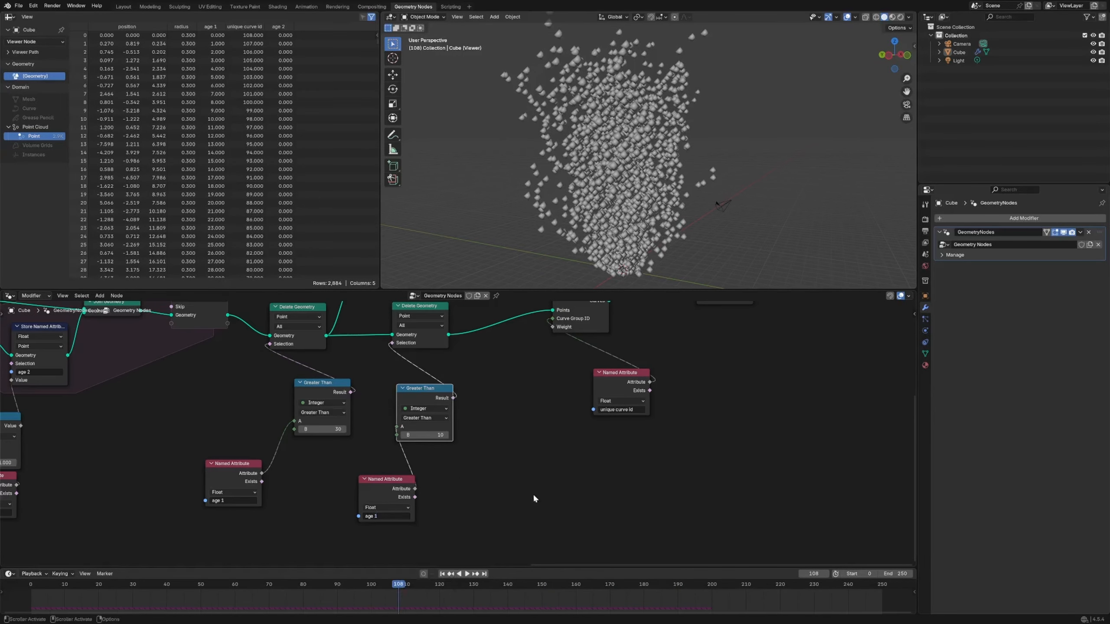
{"action": "left_click", "coordinate": [438, 340], "text": "ctrl+shift"}
{"action": "left_click", "coordinate": [368, 584]}
{"action": "double_click", "coordinate": [392, 517]}
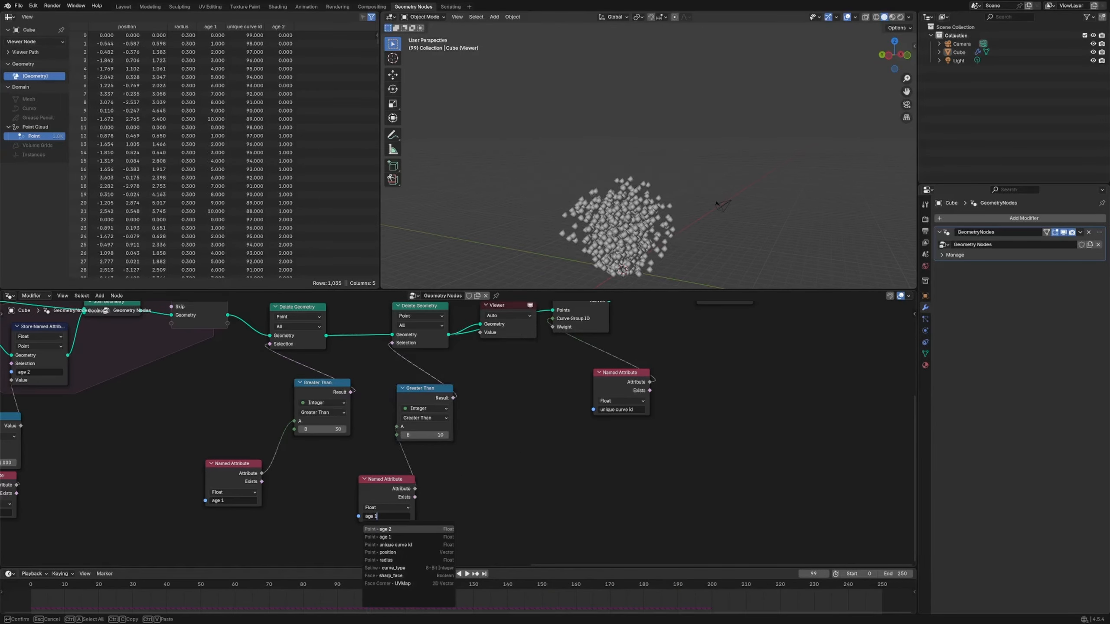
{"action": "key", "text": "BackSpace"}
{"action": "type", "text": "2"}
{"action": "key", "text": "Return"}
Step: Scrub the timeline to frame 173, checking the trailing points, and view the Points to Curves output
{"action": "left_click_drag", "start_coordinate": [363, 584], "coordinate": [308, 585]}
{"action": "left_click_drag", "start_coordinate": [375, 584], "coordinate": [564, 573]}
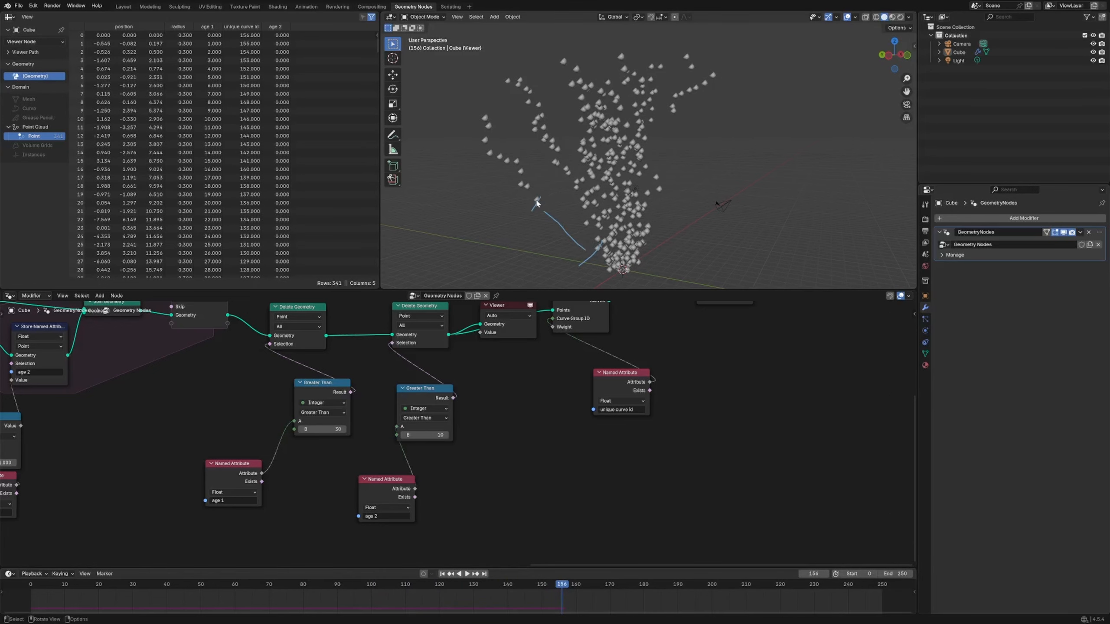
{"action": "left_click_drag", "start_coordinate": [562, 585], "coordinate": [620, 588]}
{"action": "middle_click_drag", "start_coordinate": [629, 470], "coordinate": [461, 526]}
{"action": "left_click", "coordinate": [430, 357], "text": "ctrl+shift"}
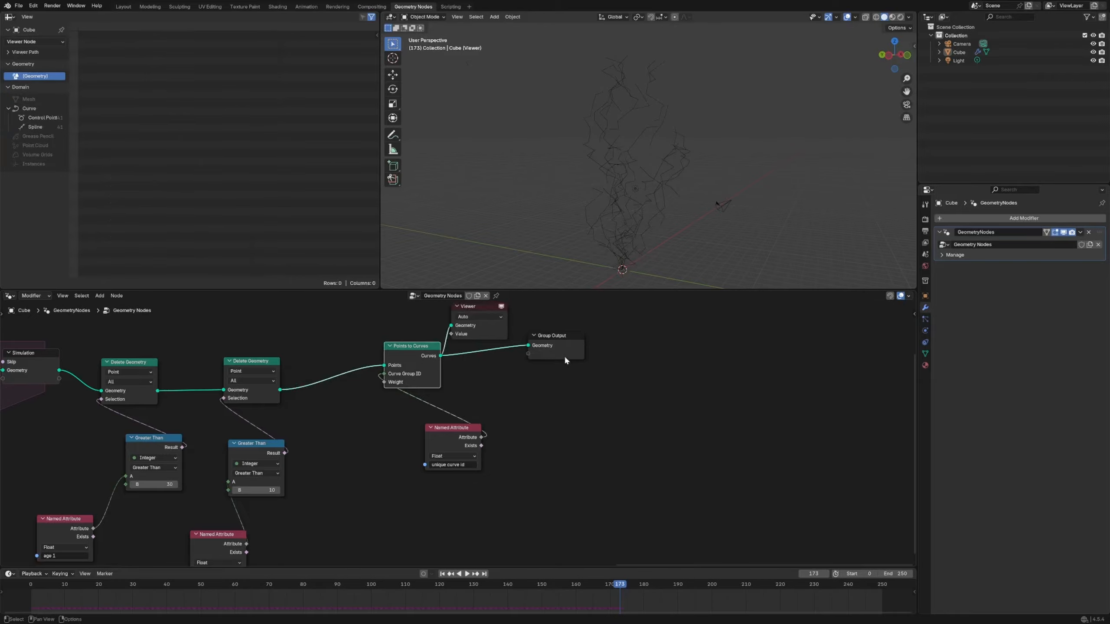
Step: Reposition the Group Output and curve ID Named Attribute, and delete the Viewer node
{"action": "left_click_drag", "start_coordinate": [565, 359], "coordinate": [640, 358]}
{"action": "left_click_drag", "start_coordinate": [454, 434], "coordinate": [412, 467]}
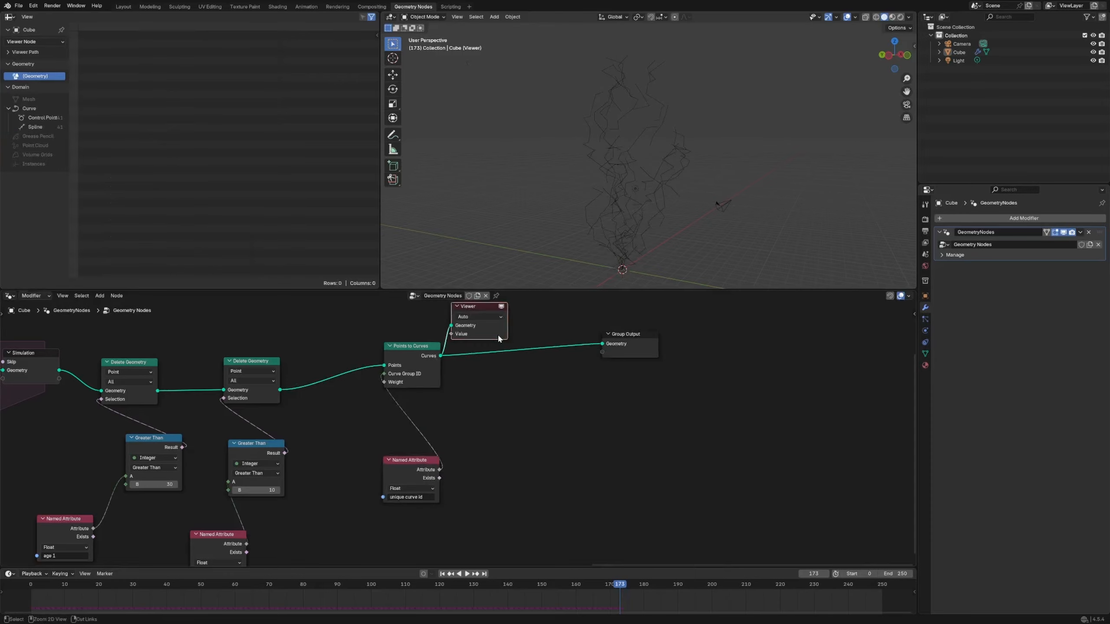
{"action": "key", "text": "x"}
Step: Play the animation to check the trail curves, stopping at frame 167
{"action": "key", "text": "space"}
{"action": "left_click_drag", "start_coordinate": [613, 598], "coordinate": [447, 584]}
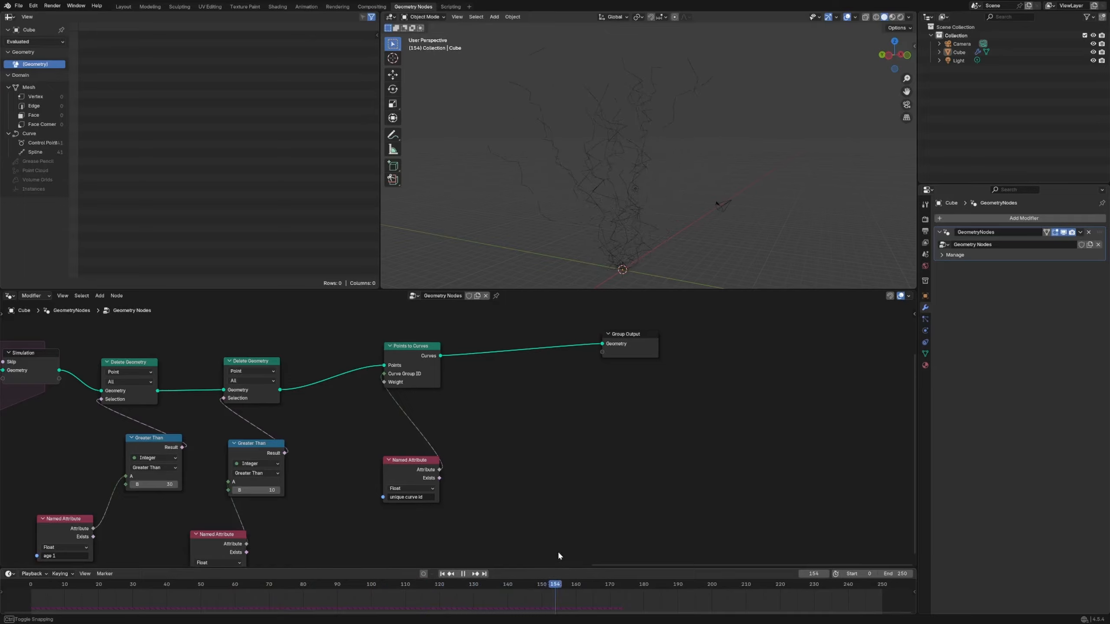
{"action": "scroll", "coordinate": [479, 445], "scroll_direction": "down", "scroll_amount": 3}
{"action": "key", "text": "space"}
Step: Insert a Curve to Mesh node between Points to Curves and the Group Output
{"action": "key", "text": "shift+a"}
{"action": "mouse_move", "coordinate": [540, 446]}
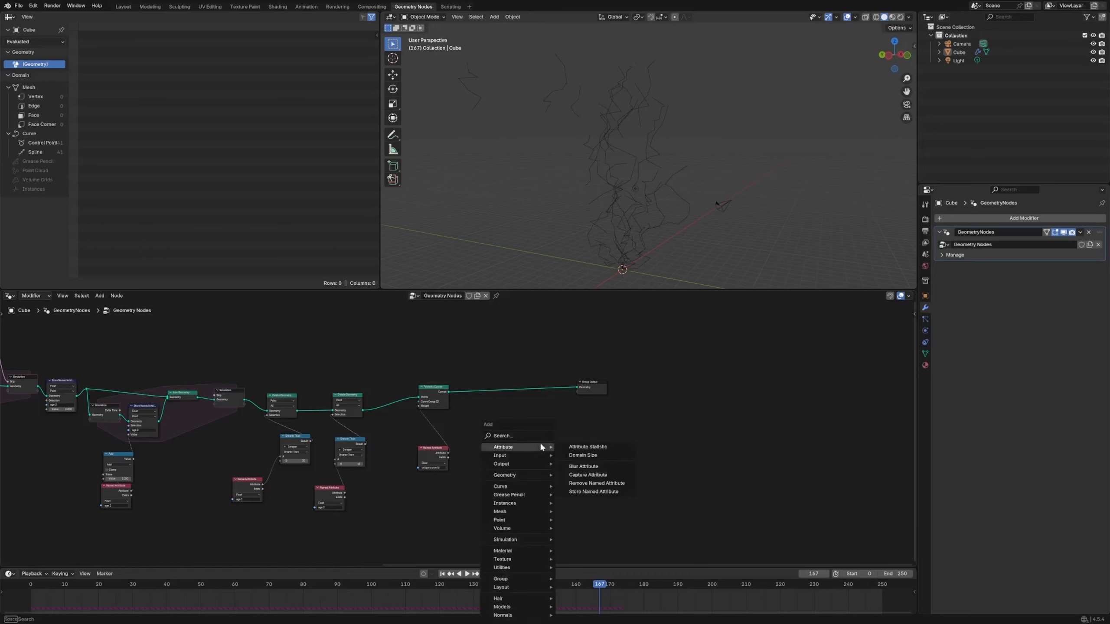
{"action": "type", "text": "cu"}
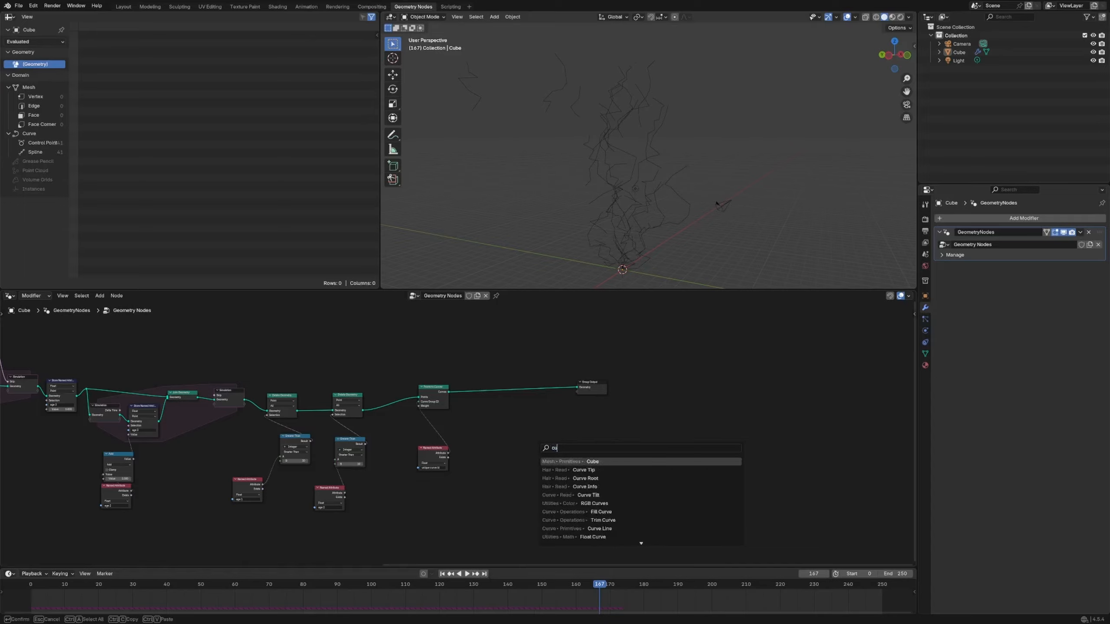
{"action": "type", "text": "rve to mesh"}
{"action": "key", "text": "Return"}
{"action": "left_click", "coordinate": [531, 392]}
Step: Add a Curve Circle as the Profile Curve of Curve to Mesh, with Fill Caps enabled
{"action": "scroll", "coordinate": [458, 435], "scroll_direction": "up", "scroll_amount": 2}
{"action": "key", "text": "shift+a"}
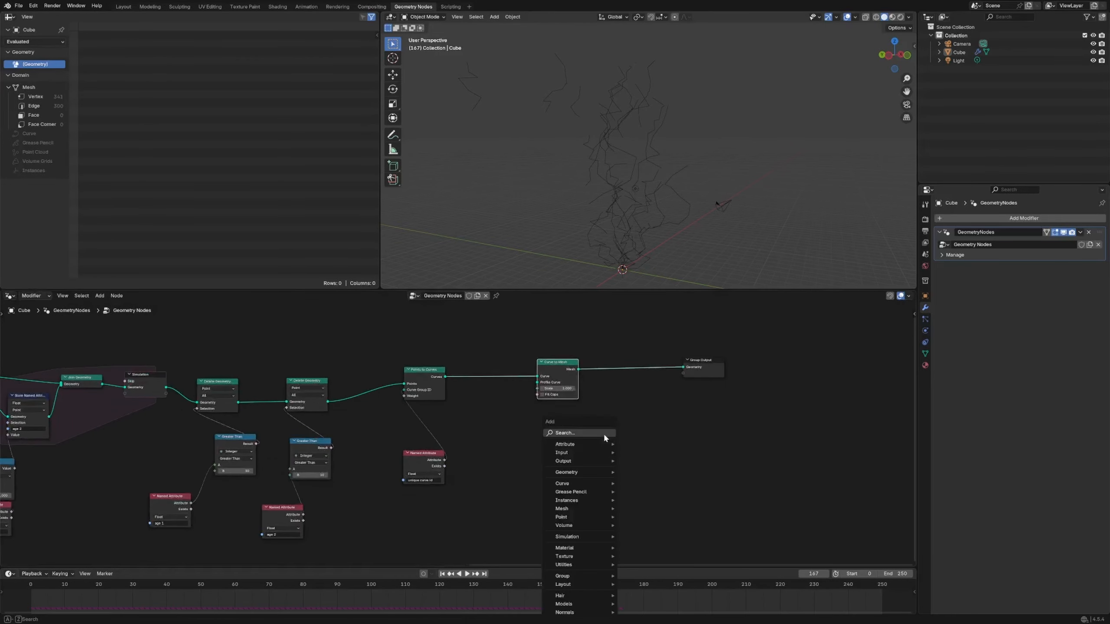
{"action": "type", "text": "curve c"}
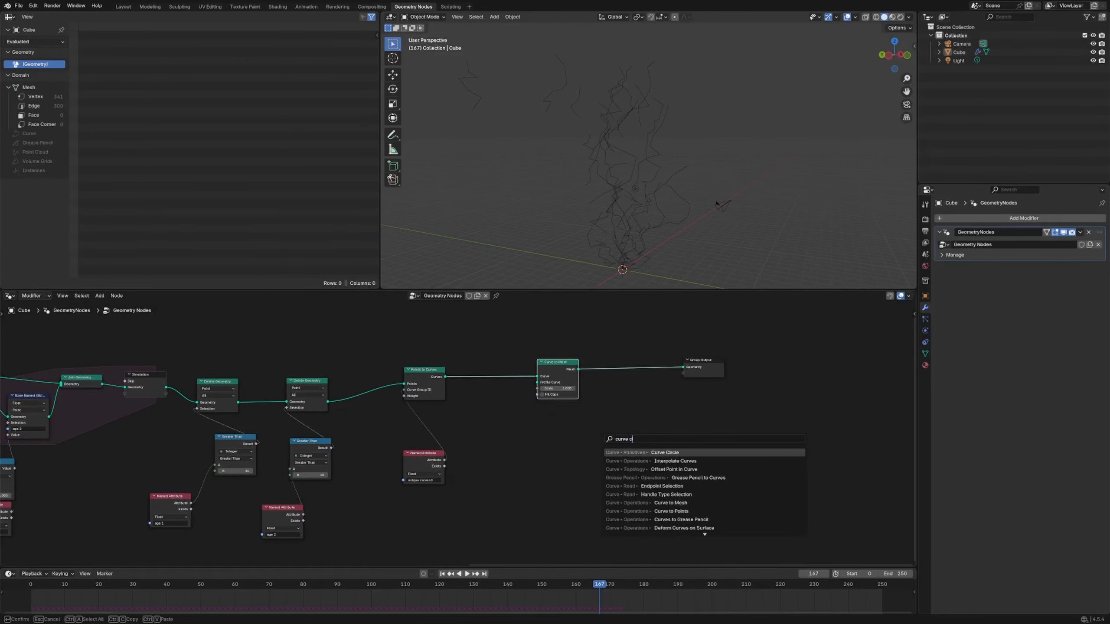
{"action": "key", "text": "Return"}
{"action": "left_click", "coordinate": [524, 447]}
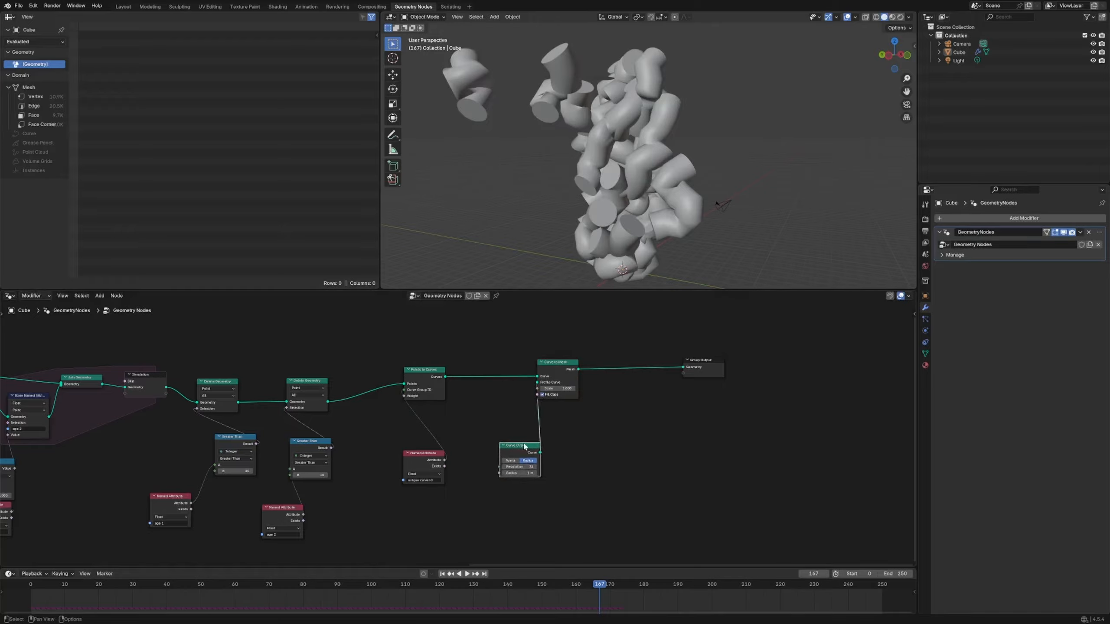
Step: Add a Spline Parameter node and connect it to the Scale of Curve to Mesh
{"action": "key", "text": "shift+a"}
{"action": "mouse_move", "coordinate": [628, 465]}
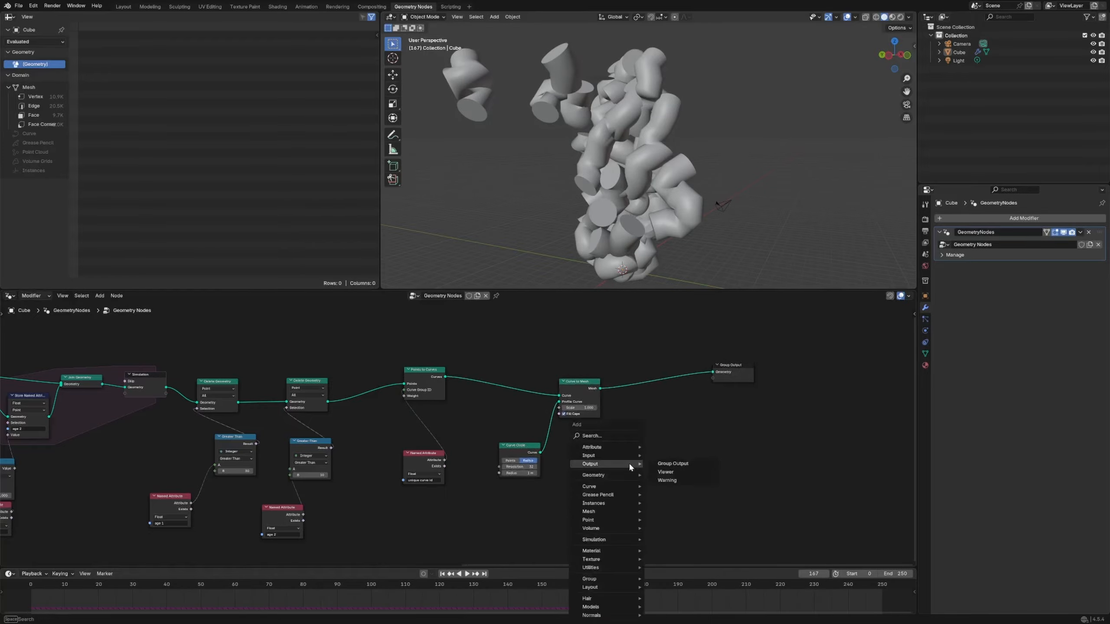
{"action": "type", "text": "spline param"}
{"action": "key", "text": "Return"}
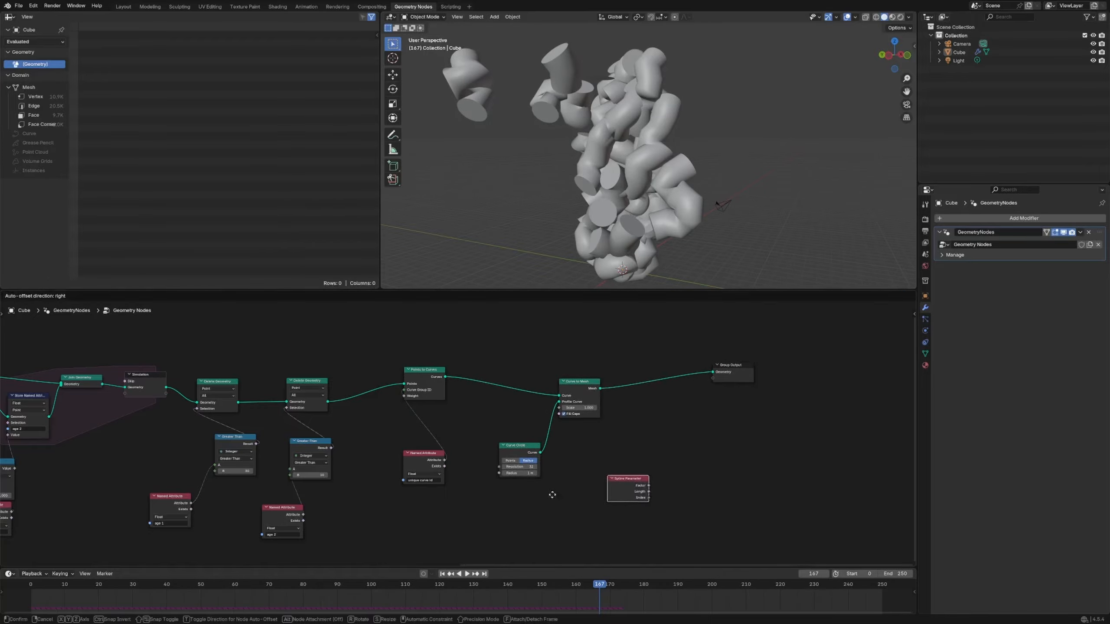
{"action": "left_click", "coordinate": [487, 518]}
{"action": "left_click_drag", "start_coordinate": [584, 510], "coordinate": [564, 410]}
Step: Spread out the Curve Circle and Curve to Mesh nodes, and insert a Set Spline Type node after Points to Curves
{"action": "left_click_drag", "start_coordinate": [527, 445], "coordinate": [516, 420]}
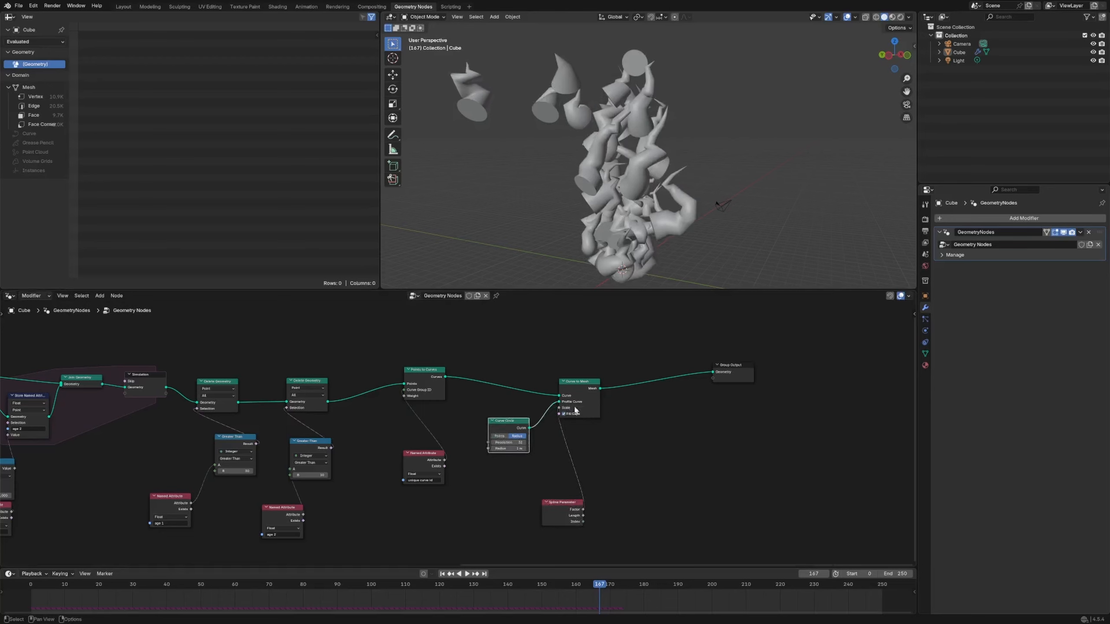
{"action": "left_click_drag", "start_coordinate": [581, 382], "coordinate": [634, 395]}
{"action": "key", "text": "shift+a"}
{"action": "type", "text": "rema"}
{"action": "key", "text": "BackSpace"}
{"action": "key", "text": "BackSpace"}
{"action": "key", "text": "BackSpace"}
{"action": "key", "text": "BackSpace"}
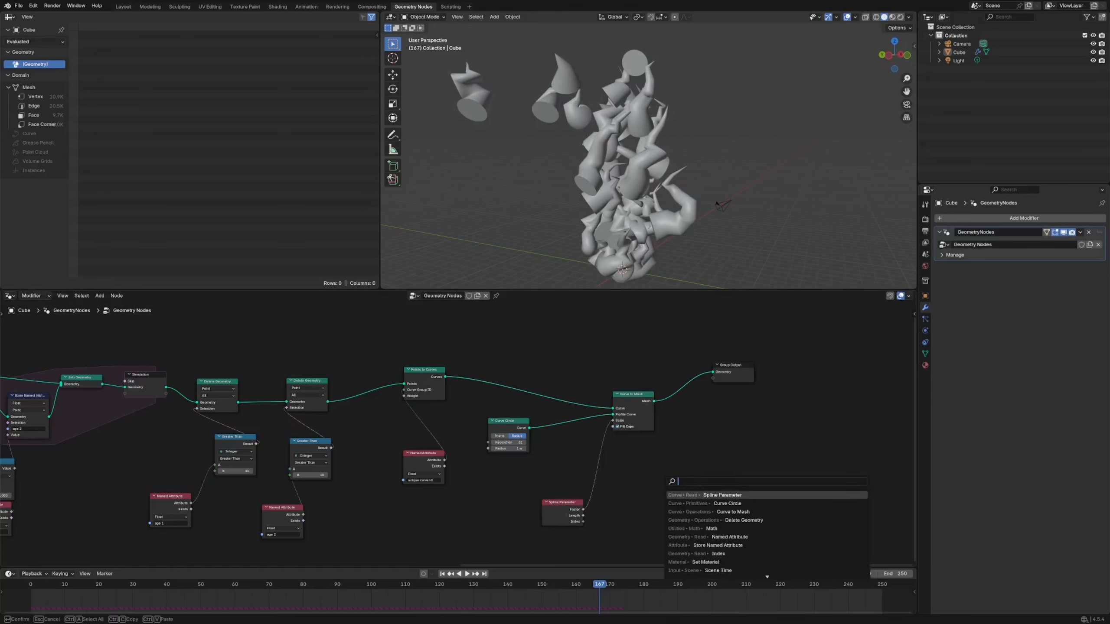
{"action": "type", "text": "set sl"}
{"action": "key", "text": "Return"}
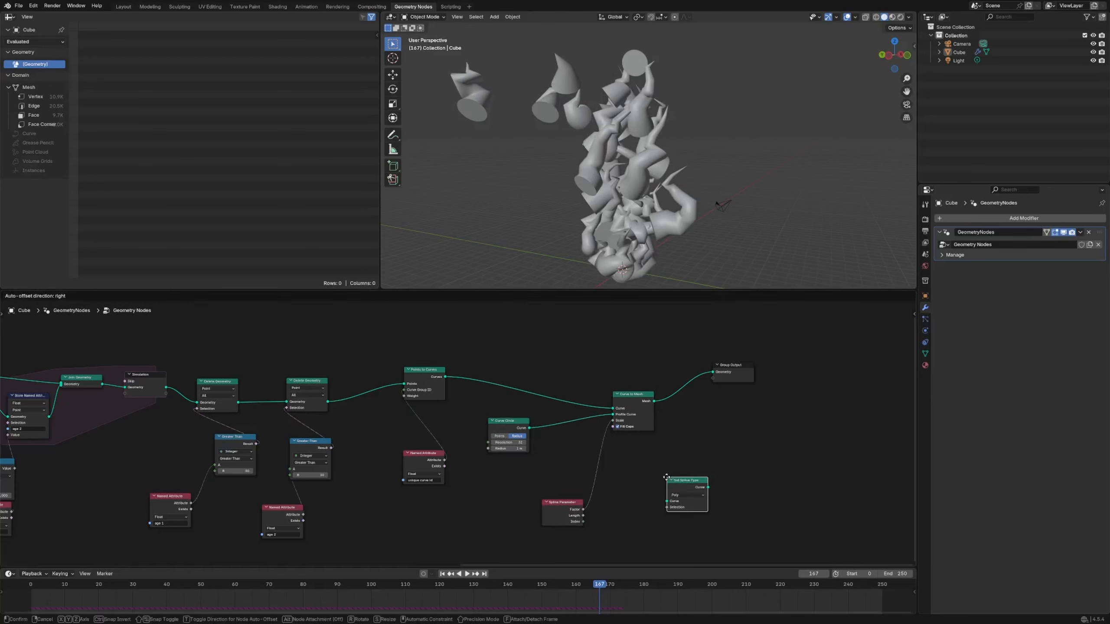
{"action": "left_click", "coordinate": [485, 372]}
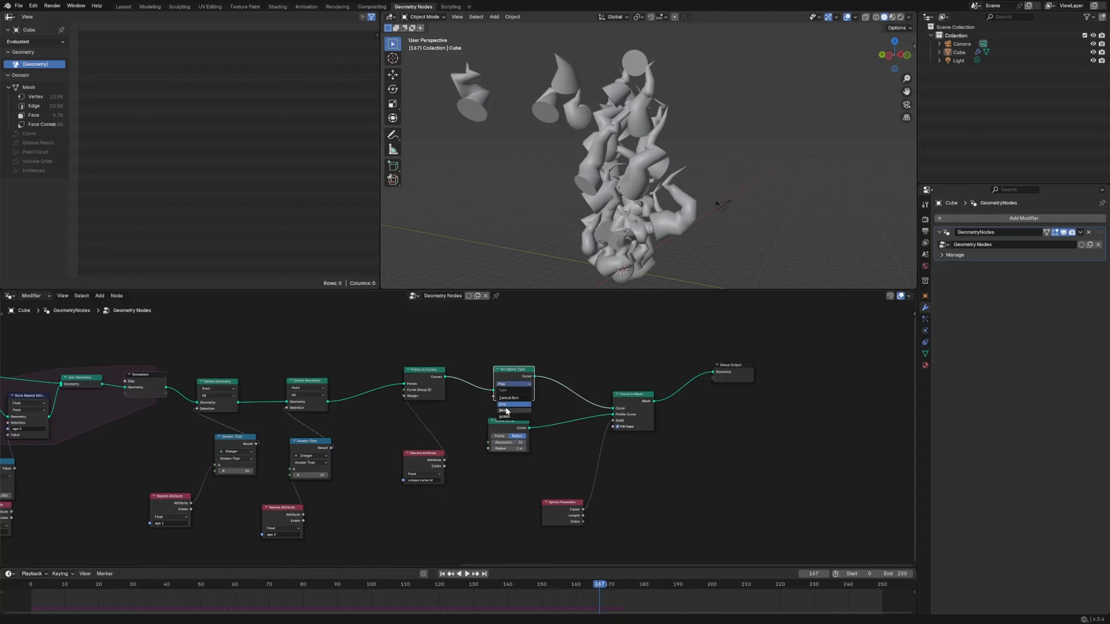
Step: Set the Set Spline Type node to Catmull Rom and inspect the resulting tubes in the viewport
{"action": "left_click", "coordinate": [509, 398]}
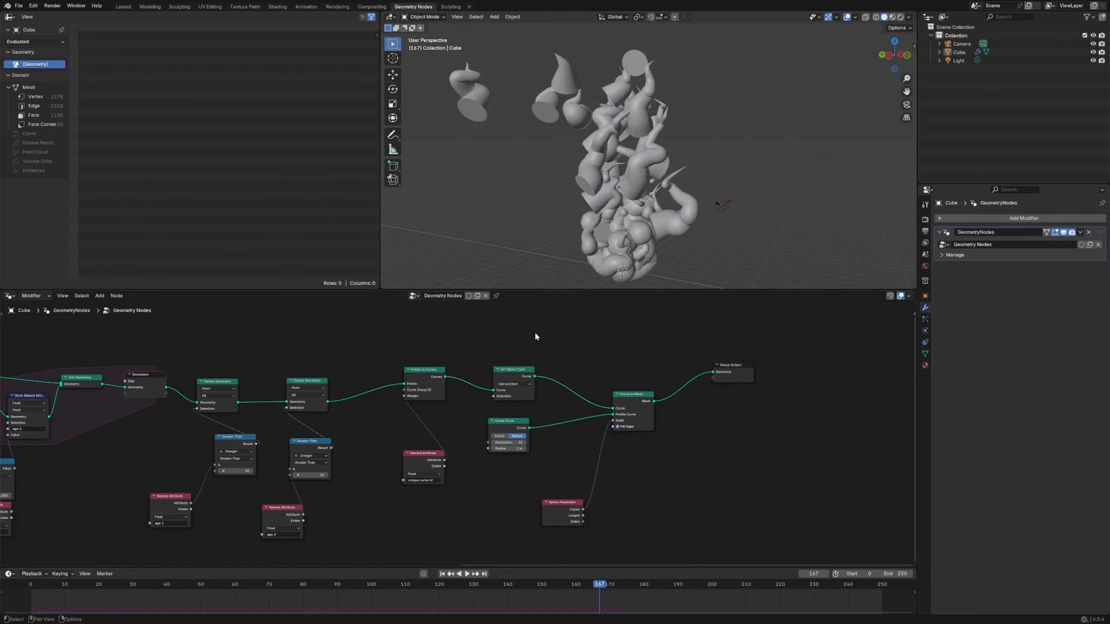
{"action": "left_click_drag", "start_coordinate": [307, 419], "coordinate": [352, 420]}
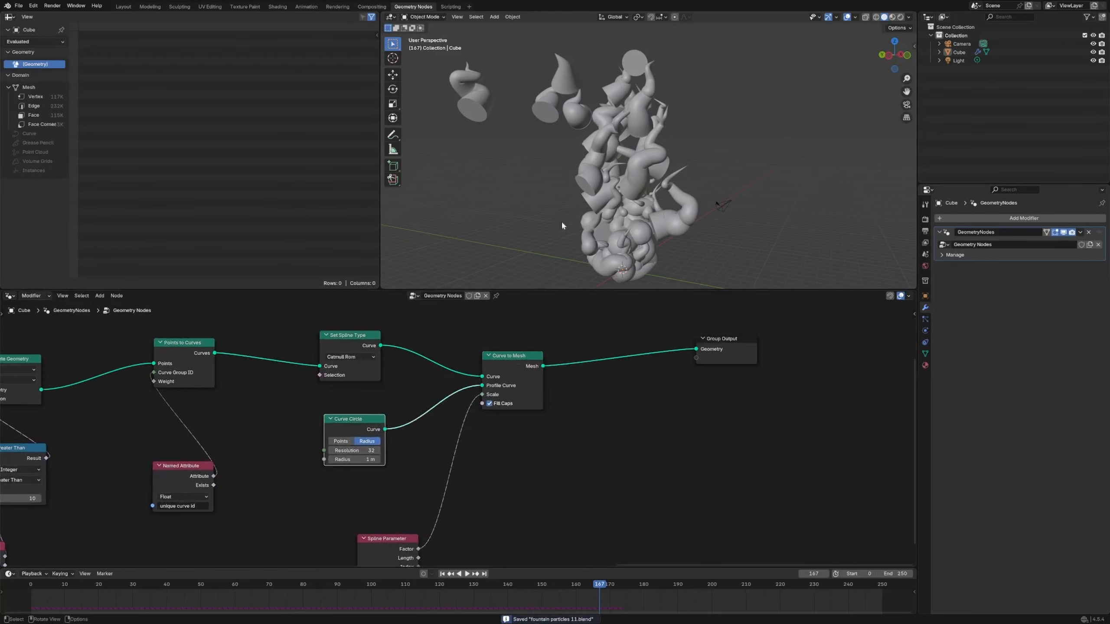
{"action": "middle_click_drag", "start_coordinate": [520, 154], "coordinate": [557, 154]}
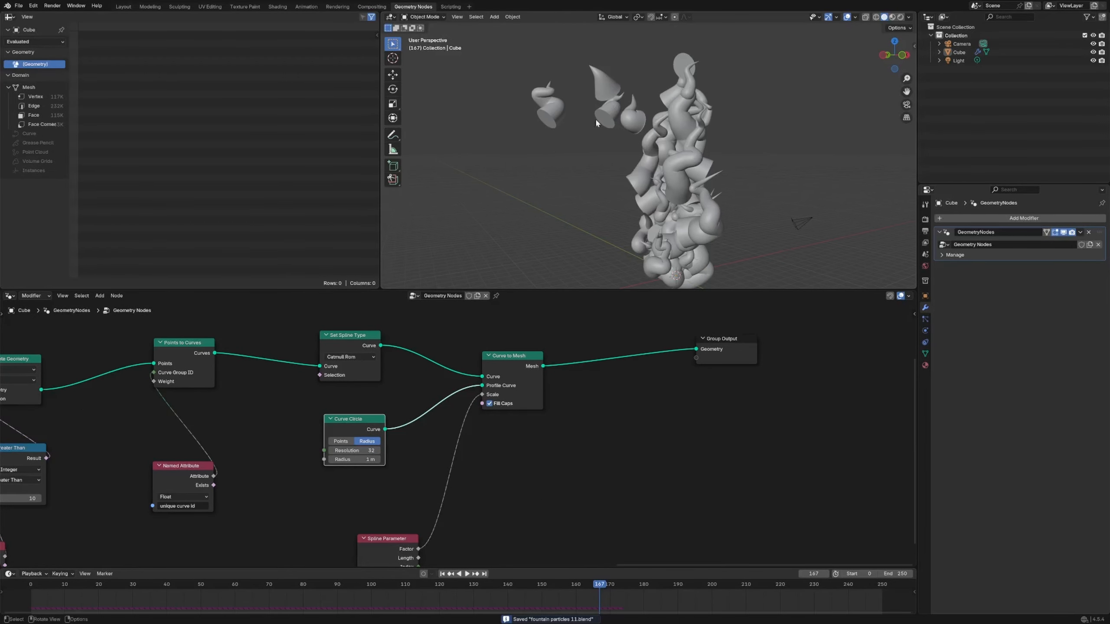
{"action": "middle_click_drag", "start_coordinate": [384, 346], "coordinate": [421, 360]}
{"action": "scroll", "coordinate": [415, 363], "scroll_direction": "up", "scroll_amount": 2}
{"action": "middle_click_drag", "start_coordinate": [682, 210], "coordinate": [622, 164]}
Step: Add a Float Curve node beside the Spline Parameter node
{"action": "middle_click_drag", "start_coordinate": [580, 518], "coordinate": [560, 405]}
{"action": "left_click_drag", "start_coordinate": [425, 507], "coordinate": [401, 479]}
{"action": "left_click", "coordinate": [553, 480]}
{"action": "key", "text": "shift+a"}
{"action": "mouse_move", "coordinate": [553, 477]}
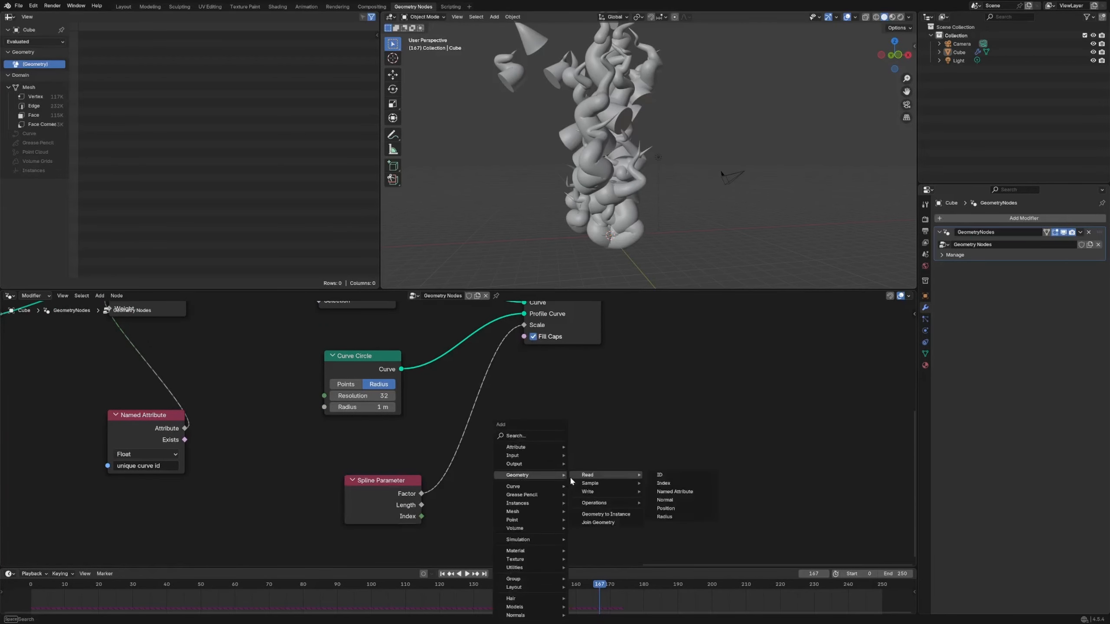
{"action": "key", "text": "shift+a"}
{"action": "type", "text": "floa"}
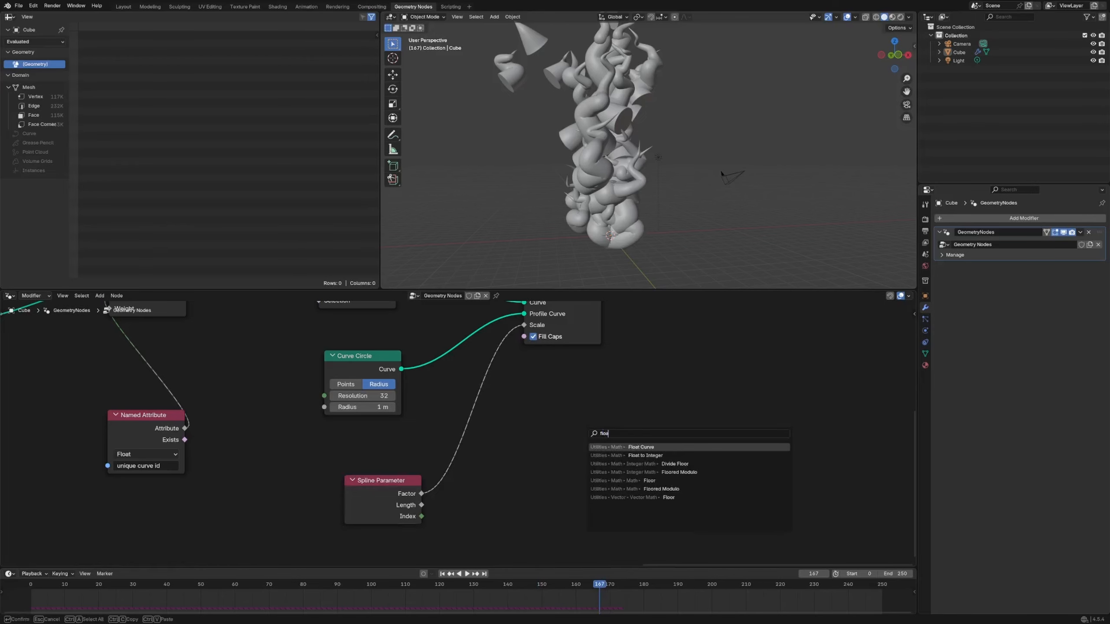
{"action": "key", "text": "Return"}
{"action": "left_click", "coordinate": [575, 422]}
Step: Route the Spline Parameter Factor through the Float Curve's Value input into the Scale of Curve to Mesh, and tidy these nodes
{"action": "left_click_drag", "start_coordinate": [422, 494], "coordinate": [463, 498]}
{"action": "middle_click_drag", "start_coordinate": [541, 436], "coordinate": [453, 375]}
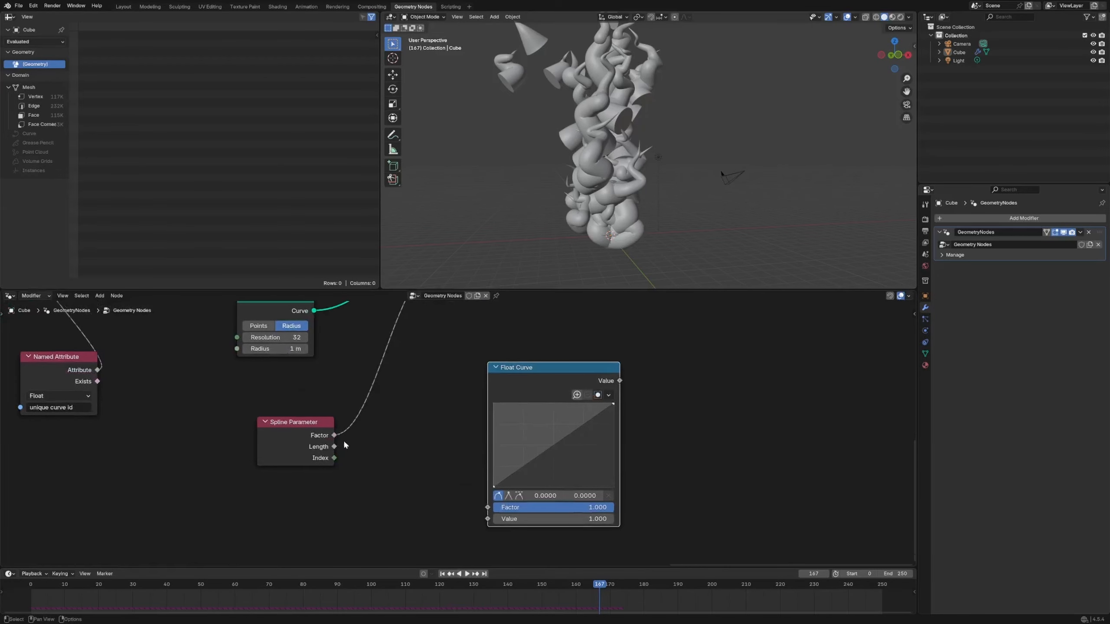
{"action": "left_click_drag", "start_coordinate": [334, 433], "coordinate": [488, 516]}
{"action": "middle_click_drag", "start_coordinate": [596, 407], "coordinate": [457, 486]}
{"action": "left_click_drag", "start_coordinate": [480, 458], "coordinate": [296, 345]}
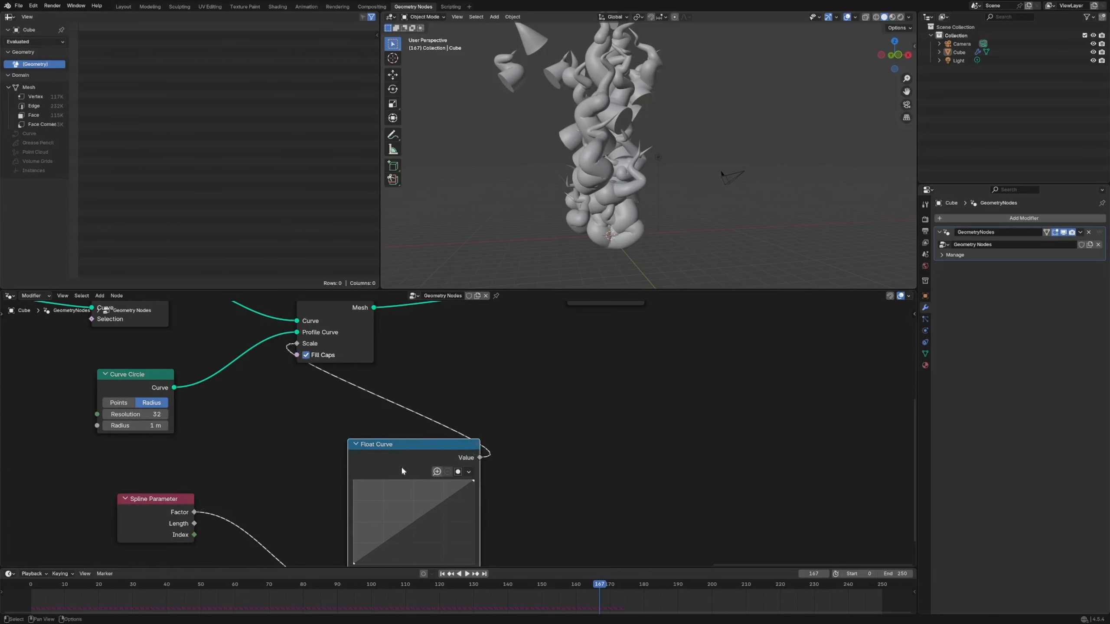
{"action": "left_click_drag", "start_coordinate": [401, 466], "coordinate": [356, 439]}
{"action": "left_click_drag", "start_coordinate": [175, 503], "coordinate": [132, 509]}
{"action": "left_click_drag", "start_coordinate": [345, 418], "coordinate": [286, 413]}
Step: Shape the Float Curve as an arch peaking mid-spline with zero at both ends, and check the tubes around frame 105
{"action": "left_click_drag", "start_coordinate": [314, 489], "coordinate": [373, 537]}
{"action": "mouse_move", "coordinate": [636, 132]}
{"action": "middle_mouse_down"}
{"action": "mouse_move", "coordinate": [675, 123]}
{"action": "mouse_move", "coordinate": [629, 114]}
{"action": "middle_mouse_up"}
{"action": "left_click_drag", "start_coordinate": [511, 584], "coordinate": [387, 571]}
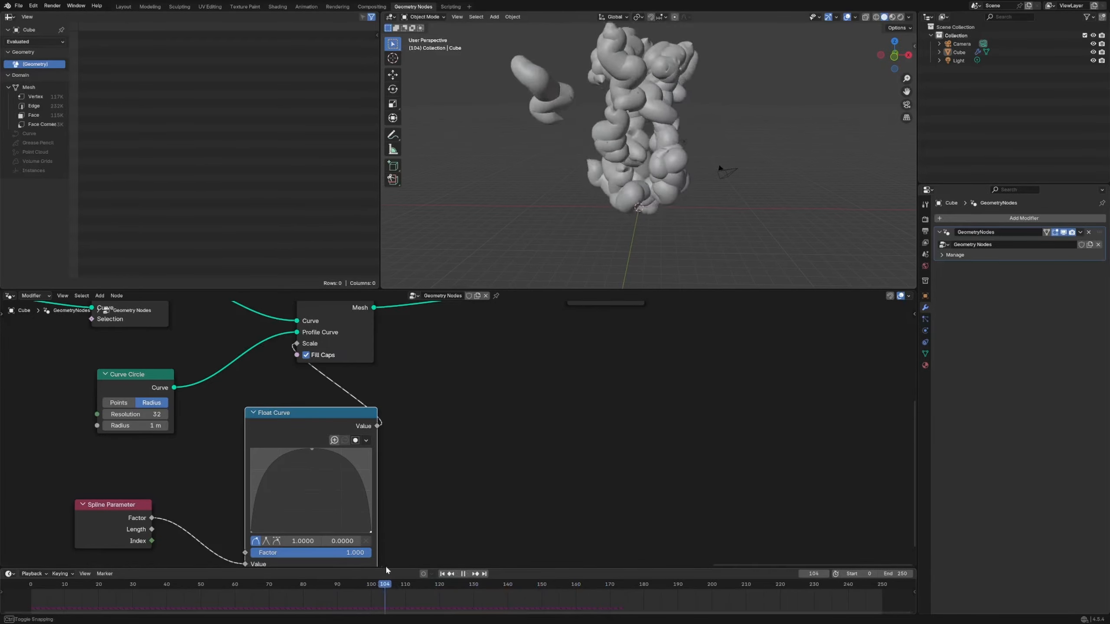
{"action": "scroll", "coordinate": [657, 179], "scroll_direction": "down", "scroll_amount": 1}
{"action": "middle_click_drag", "start_coordinate": [629, 213], "coordinate": [559, 239], "text": "shift"}
Step: Make room around Curve to Mesh and insert a Math Add node between the Float Curve and Scale
{"action": "middle_click_drag", "start_coordinate": [436, 406], "coordinate": [432, 487]}
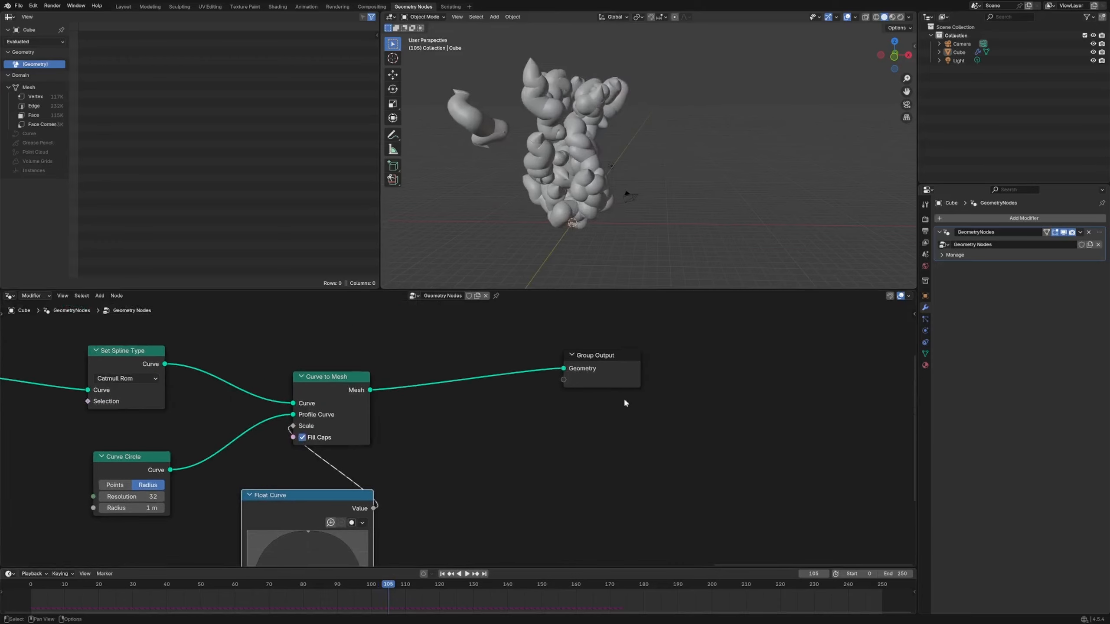
{"action": "left_click_drag", "start_coordinate": [617, 378], "coordinate": [725, 379]}
{"action": "left_click_drag", "start_coordinate": [346, 399], "coordinate": [493, 386]}
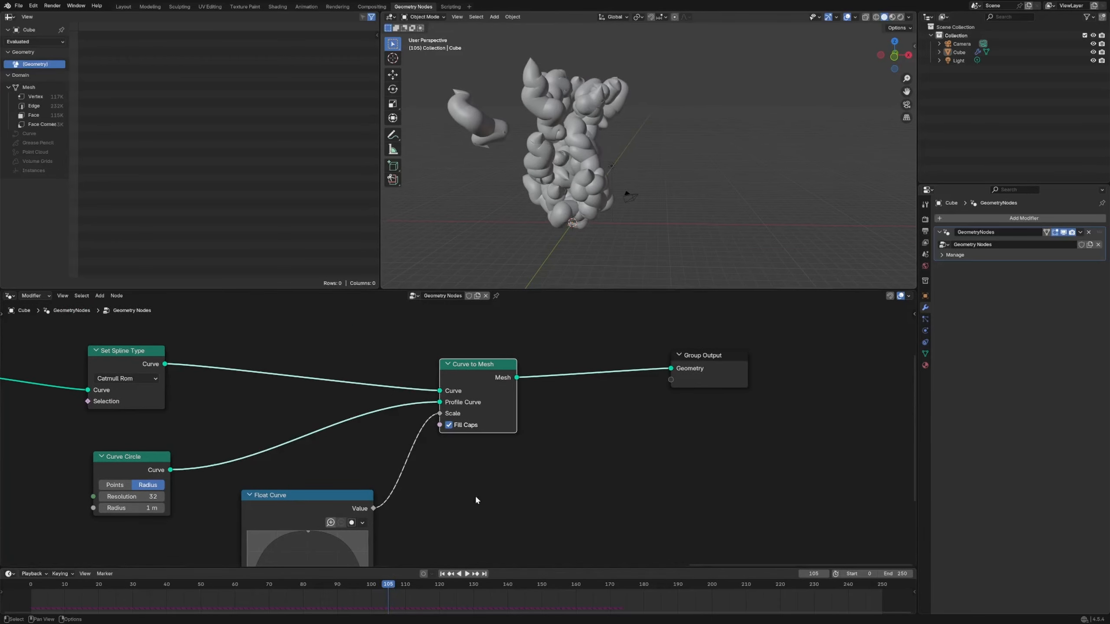
{"action": "middle_click_drag", "start_coordinate": [476, 499], "coordinate": [510, 392]}
{"action": "key", "text": "shift+a"}
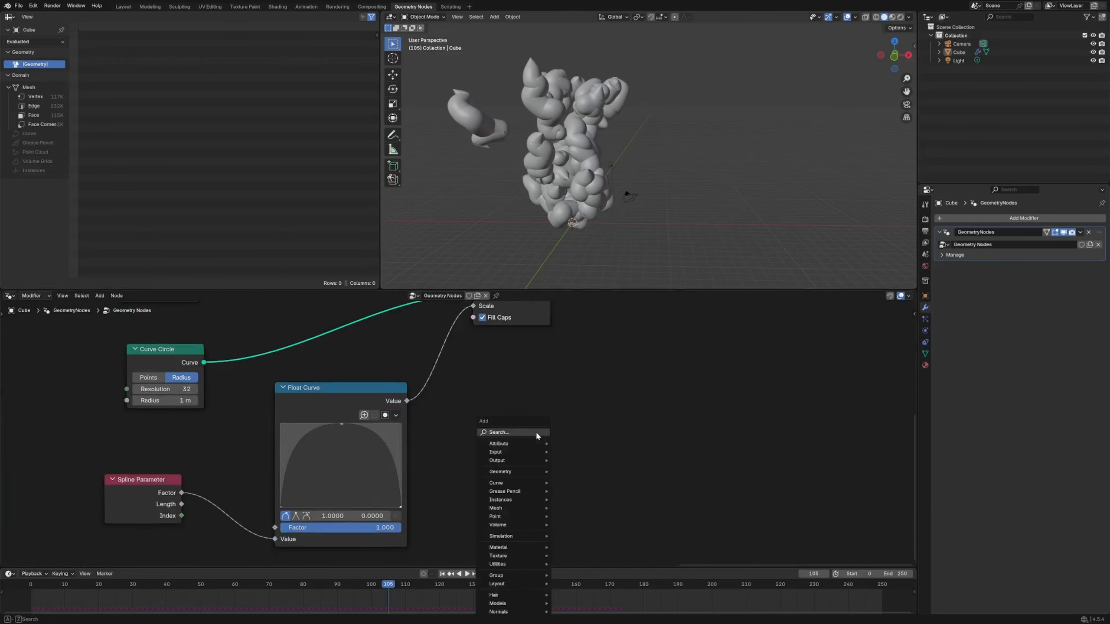
{"action": "type", "text": "ma"}
{"action": "key", "text": "Down"}
{"action": "key", "text": "Return"}
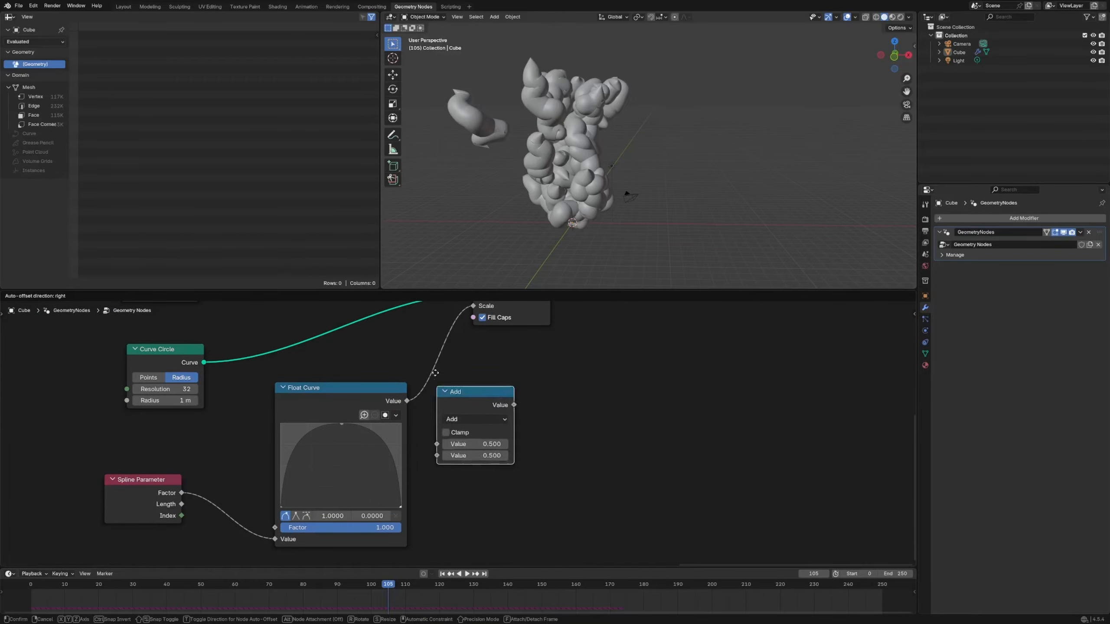
{"action": "left_click", "coordinate": [433, 350]}
Step: Add a Named Attribute node reading age 1 and connect it to the second Value of the Add node
{"action": "key", "text": "shift+a"}
{"action": "key", "text": "shift+a"}
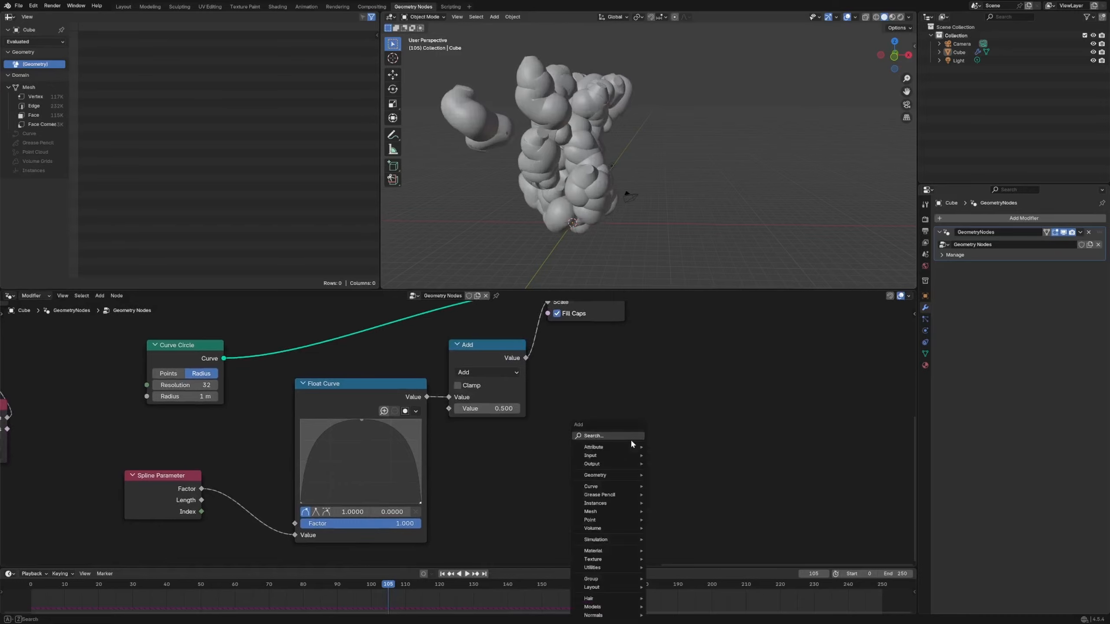
{"action": "type", "text": "named"}
{"action": "key", "text": "Return"}
{"action": "left_click", "coordinate": [536, 419]}
{"action": "left_click", "coordinate": [575, 475]}
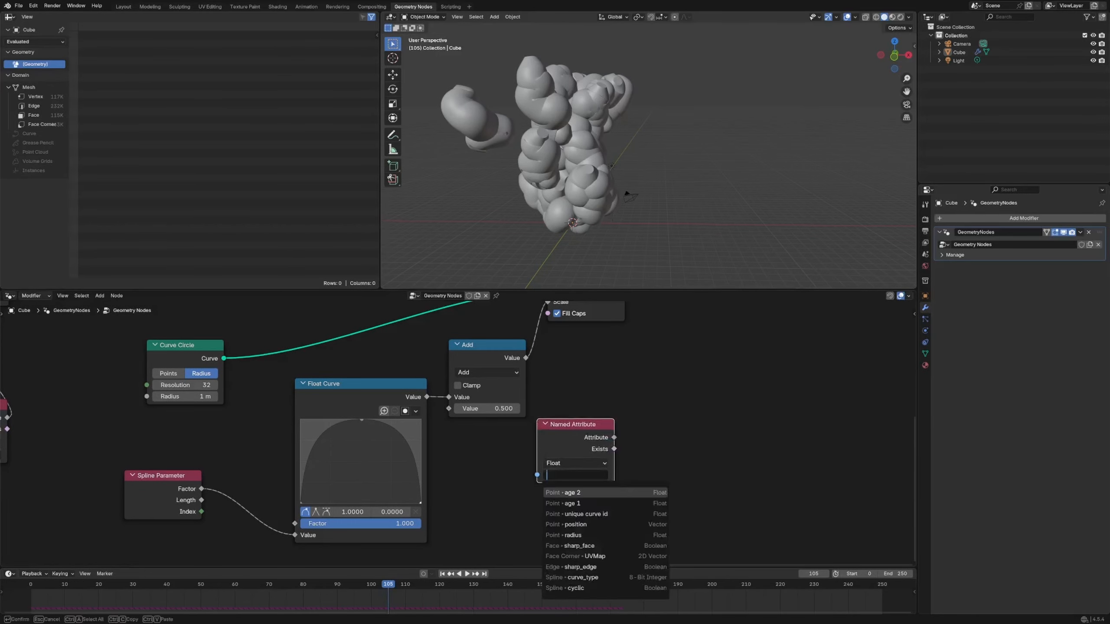
{"action": "type", "text": "a"}
{"action": "key", "text": "Down"}
{"action": "key", "text": "Down"}
{"action": "key", "text": "Return"}
{"action": "left_click_drag", "start_coordinate": [588, 428], "coordinate": [512, 485]}
{"action": "left_click_drag", "start_coordinate": [539, 494], "coordinate": [449, 409]}
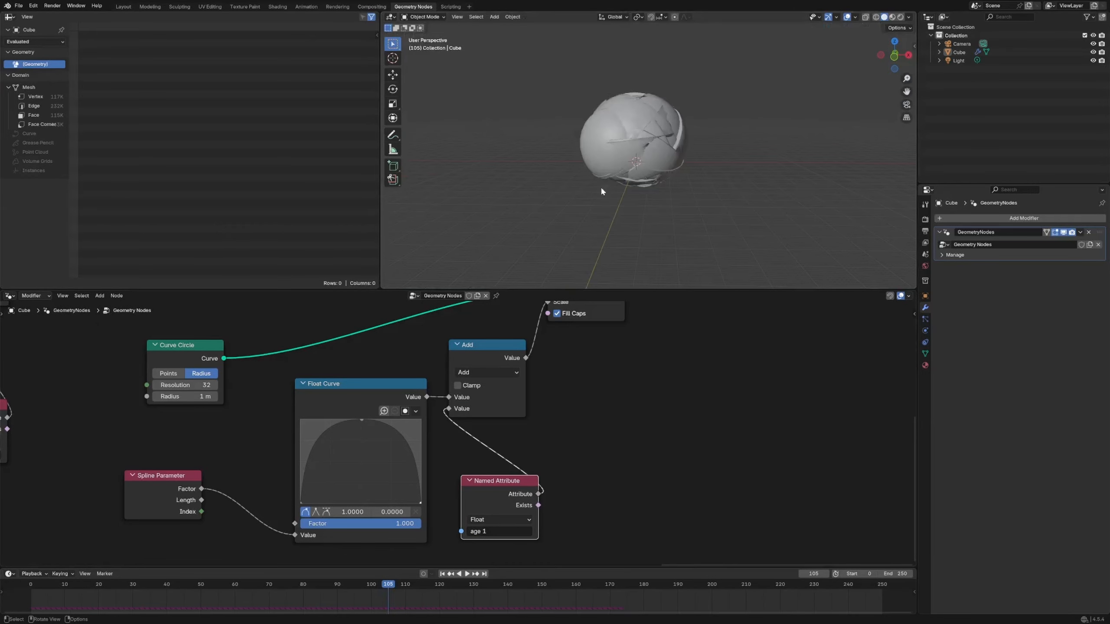
Step: Spread out the Curve to Mesh, Add, Float Curve and Spline Parameter nodes to free space by the age 1 attribute
{"action": "scroll", "coordinate": [601, 187], "scroll_direction": "up", "scroll_amount": 4}
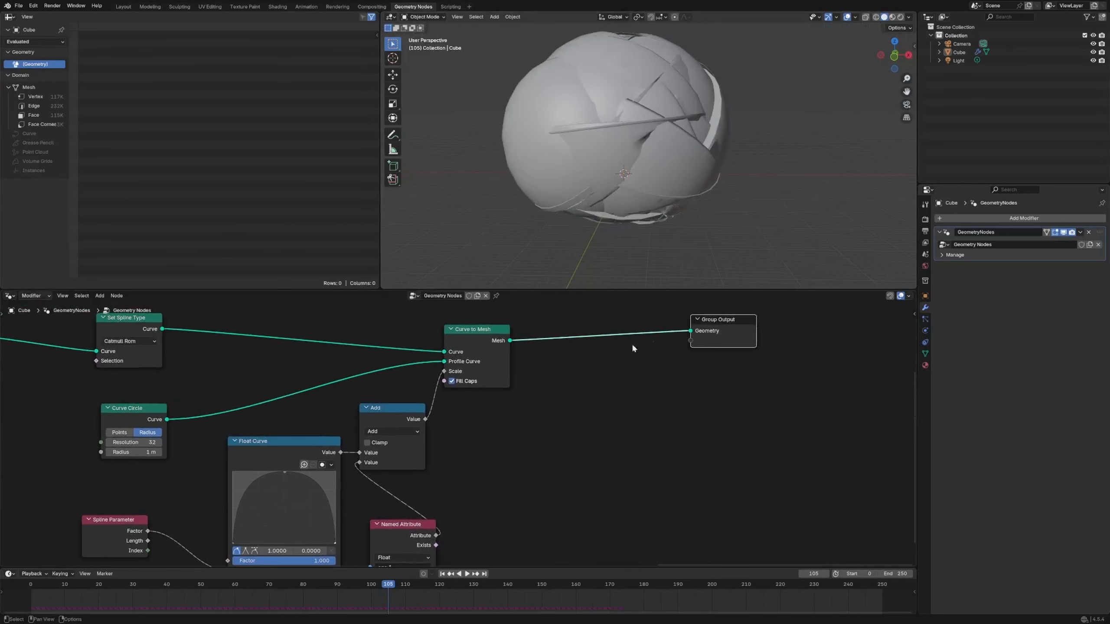
{"action": "left_click_drag", "start_coordinate": [483, 353], "coordinate": [581, 350]}
{"action": "left_click_drag", "start_coordinate": [404, 410], "coordinate": [482, 408]}
{"action": "left_click_drag", "start_coordinate": [271, 448], "coordinate": [292, 459]}
{"action": "left_click_drag", "start_coordinate": [117, 522], "coordinate": [100, 509]}
{"action": "left_click_drag", "start_coordinate": [341, 452], "coordinate": [309, 444]}
{"action": "left_click_drag", "start_coordinate": [486, 455], "coordinate": [532, 465]}
Step: Insert another Math node between the age 1 attribute and the Add node
{"action": "middle_click_drag", "start_coordinate": [460, 509], "coordinate": [448, 432]}
{"action": "left_click", "coordinate": [494, 468]}
{"action": "key", "text": "shift+a"}
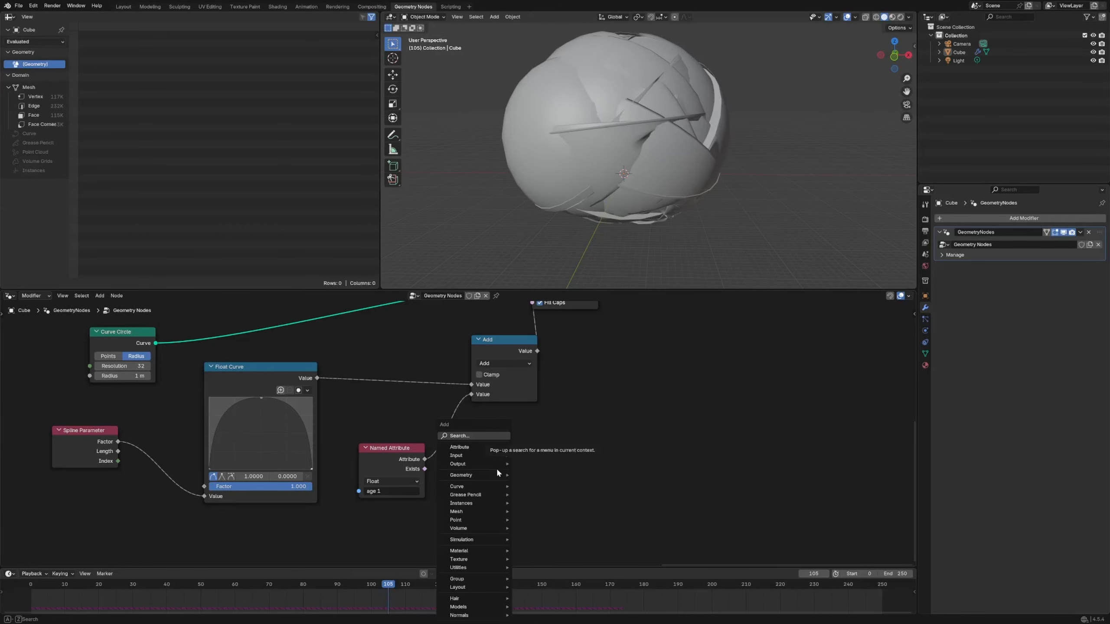
{"action": "type", "text": "add"}
{"action": "key", "text": "Return"}
{"action": "left_click", "coordinate": [443, 418]}
Step: Set the new Math node to Divide with its inputs swapped, so that 1 is divided by age 1
{"action": "left_click", "coordinate": [476, 444]}
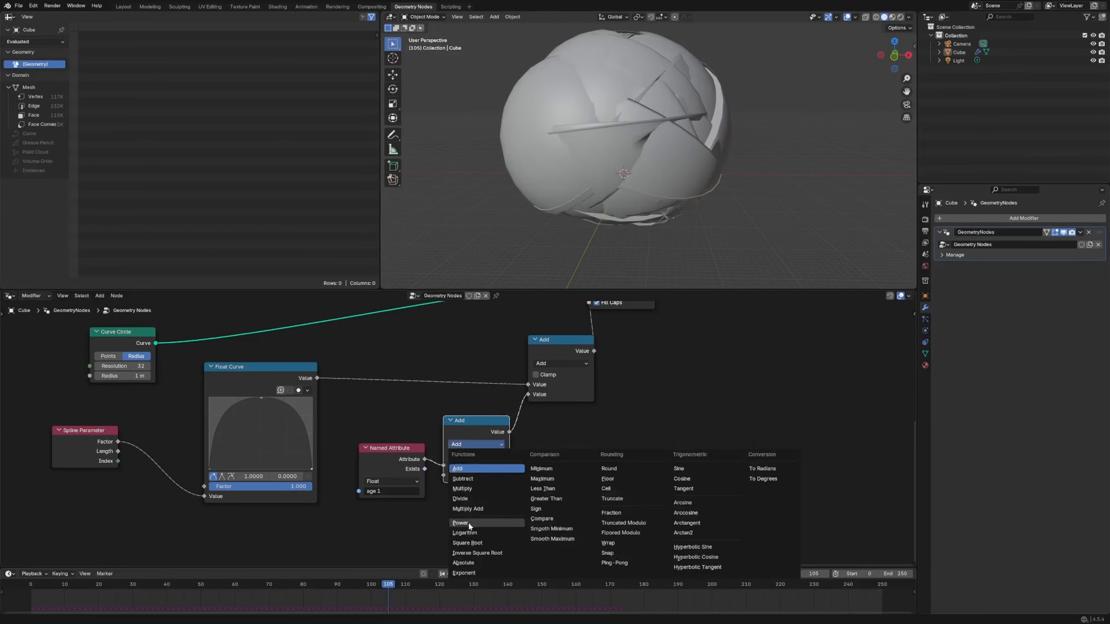
{"action": "left_click", "coordinate": [467, 494]}
{"action": "key", "text": "alt+s"}
{"action": "left_click", "coordinate": [473, 466]}
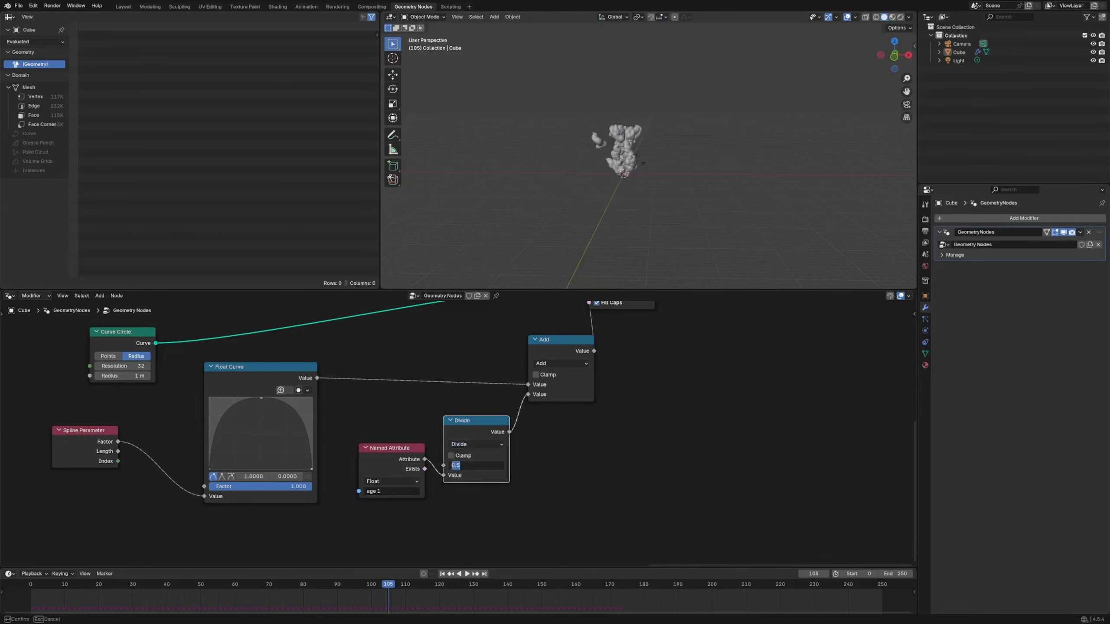
{"action": "type", "text": "1"}
{"action": "key", "text": "Return"}
Step: Check the tubes at frame 127 and reposition the Divide, age 1 attribute and Float Curve nodes
{"action": "scroll", "coordinate": [591, 226], "scroll_direction": "up", "scroll_amount": 7}
{"action": "left_click_drag", "start_coordinate": [429, 586], "coordinate": [463, 586]}
{"action": "scroll", "coordinate": [460, 435], "scroll_direction": "down", "scroll_amount": 4}
{"action": "left_click_drag", "start_coordinate": [459, 435], "coordinate": [476, 449]}
{"action": "left_click_drag", "start_coordinate": [406, 459], "coordinate": [389, 485]}
{"action": "left_click_drag", "start_coordinate": [331, 396], "coordinate": [341, 408]}
Step: Change the Add node driving the tube Scale to Multiply and check the trails at frame 58
{"action": "left_click", "coordinate": [533, 382]}
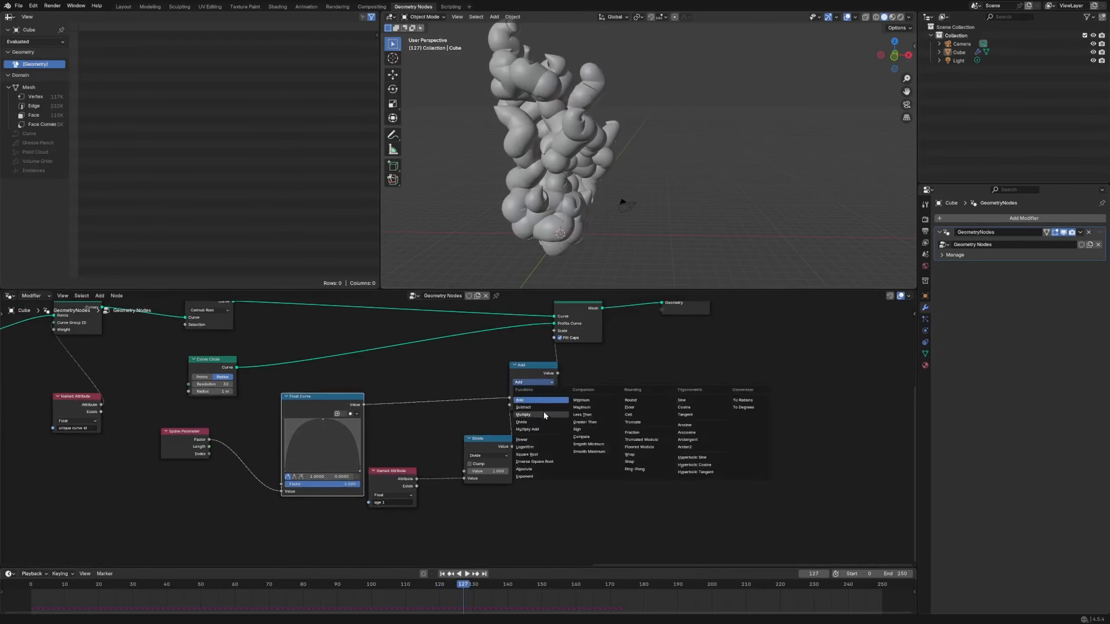
{"action": "left_click", "coordinate": [526, 415]}
{"action": "left_click_drag", "start_coordinate": [467, 587], "coordinate": [228, 596]}
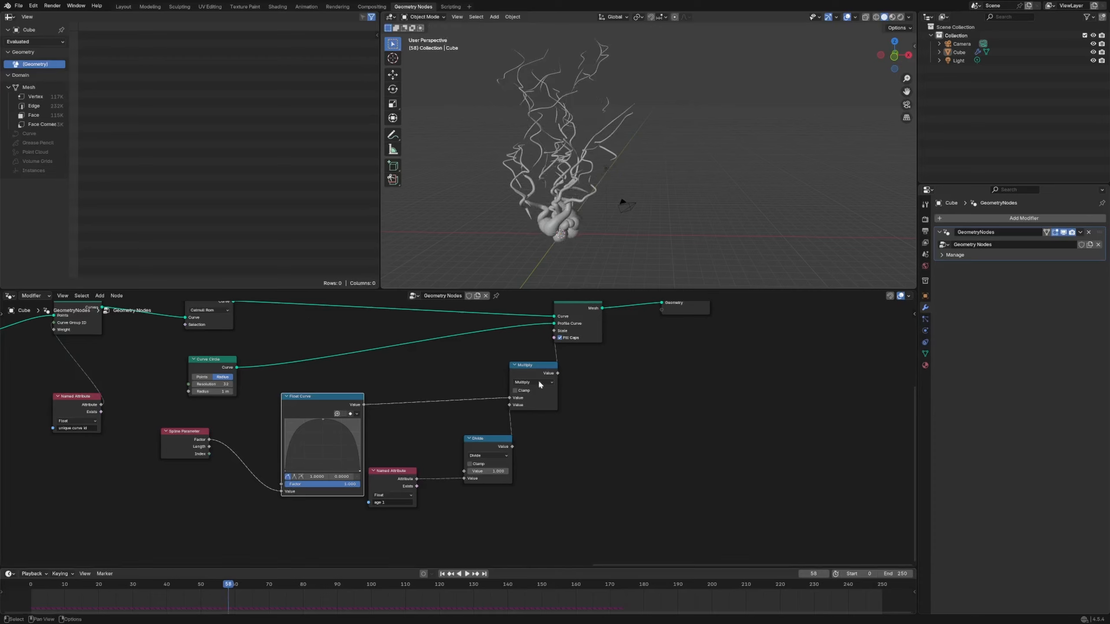
Step: Rearrange the Float Curve, Spline Parameter, age 1 attribute and Multiply nodes into a clearer layout
{"action": "left_click_drag", "start_coordinate": [342, 400], "coordinate": [336, 391]}
{"action": "left_click_drag", "start_coordinate": [195, 445], "coordinate": [185, 458]}
{"action": "left_click_drag", "start_coordinate": [300, 392], "coordinate": [275, 393]}
{"action": "left_click_drag", "start_coordinate": [389, 474], "coordinate": [365, 477]}
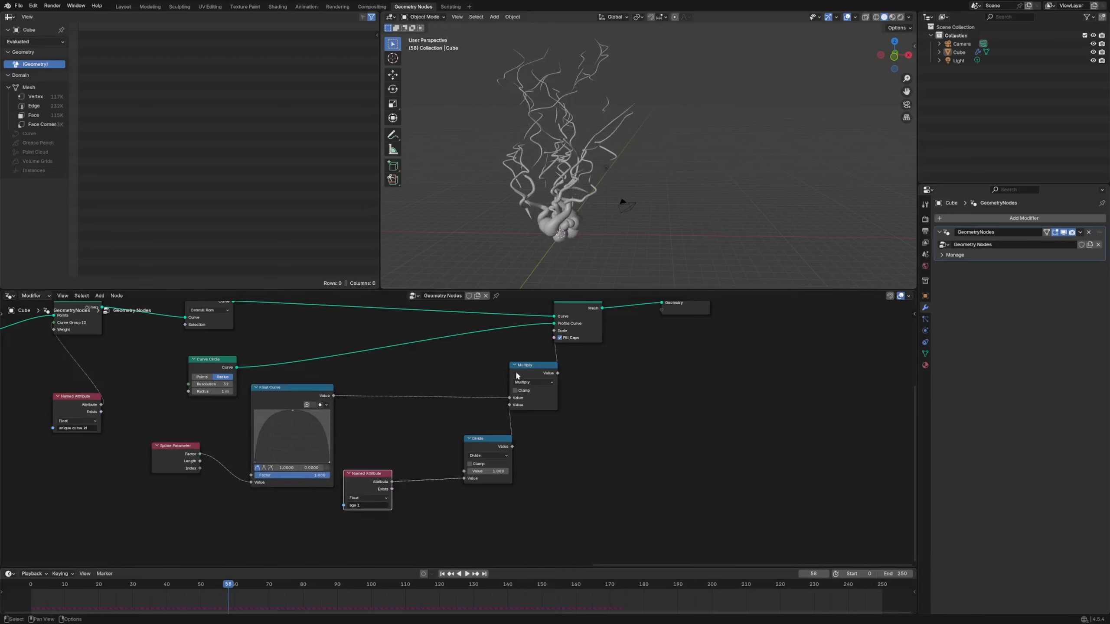
{"action": "left_click_drag", "start_coordinate": [519, 374], "coordinate": [517, 381]}
{"action": "scroll", "coordinate": [547, 430], "scroll_direction": "up", "scroll_amount": 2}
{"action": "middle_click_drag", "start_coordinate": [544, 439], "coordinate": [529, 367]}
{"action": "left_click_drag", "start_coordinate": [486, 370], "coordinate": [445, 377]}
{"action": "mouse_move", "coordinate": [447, 422]}
{"action": "left_mouse_down"}
{"action": "mouse_move", "coordinate": [503, 422]}
{"action": "mouse_move", "coordinate": [414, 422]}
{"action": "mouse_move", "coordinate": [460, 421]}
{"action": "left_mouse_up"}
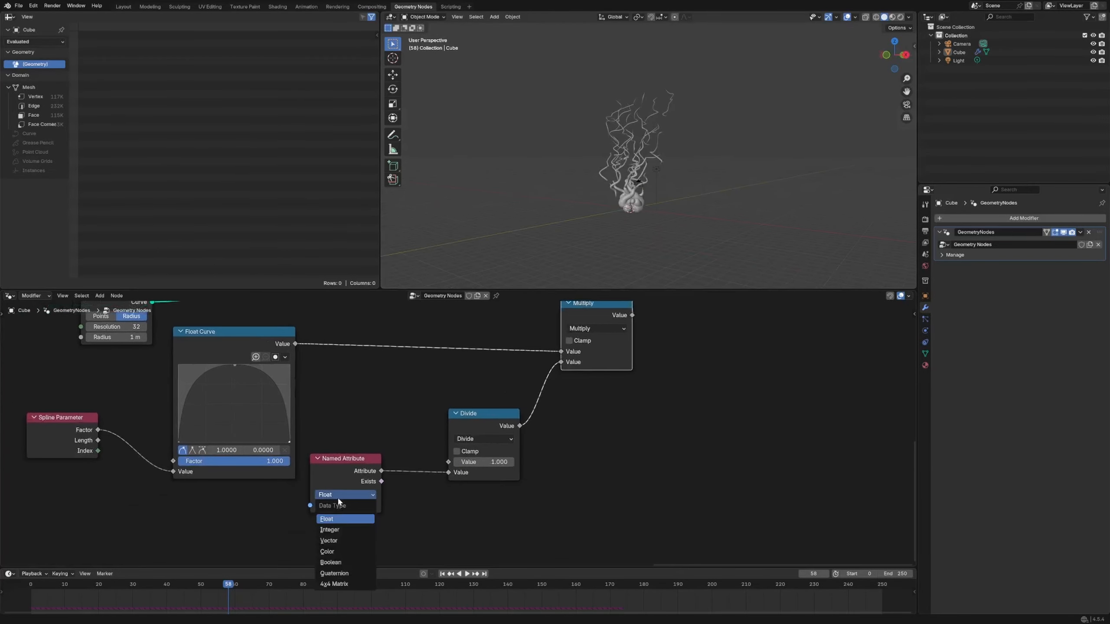
Step: Switch the Named Attribute feeding Divide to age 2 and set the Divide node's first value to 0.8
{"action": "left_click", "coordinate": [345, 506]}
{"action": "left_click", "coordinate": [342, 521]}
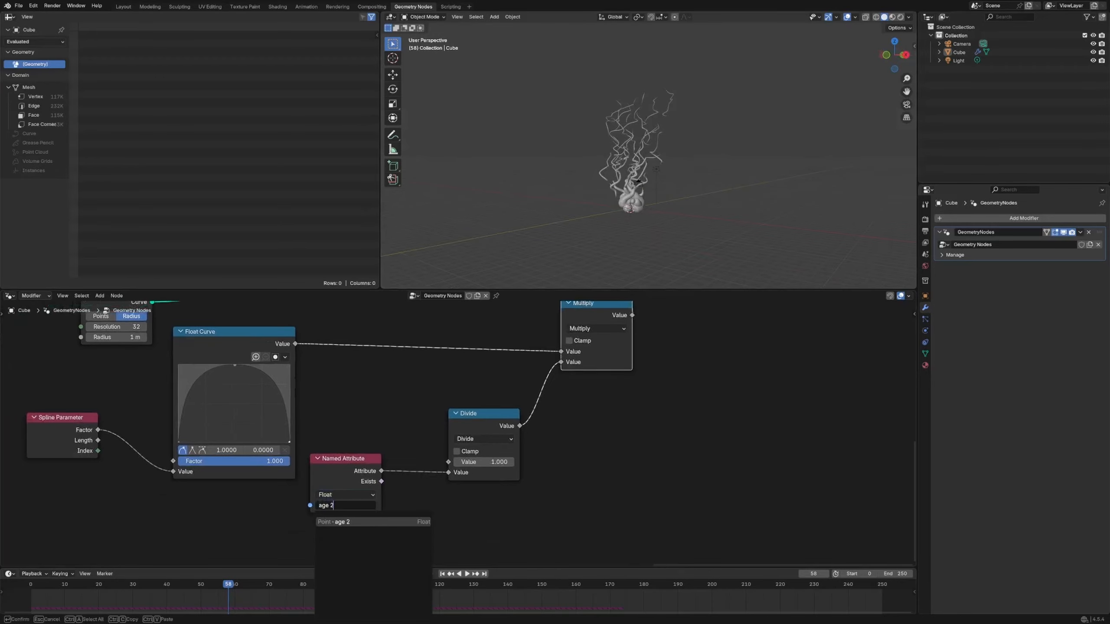
{"action": "left_click_drag", "start_coordinate": [228, 590], "coordinate": [178, 592]}
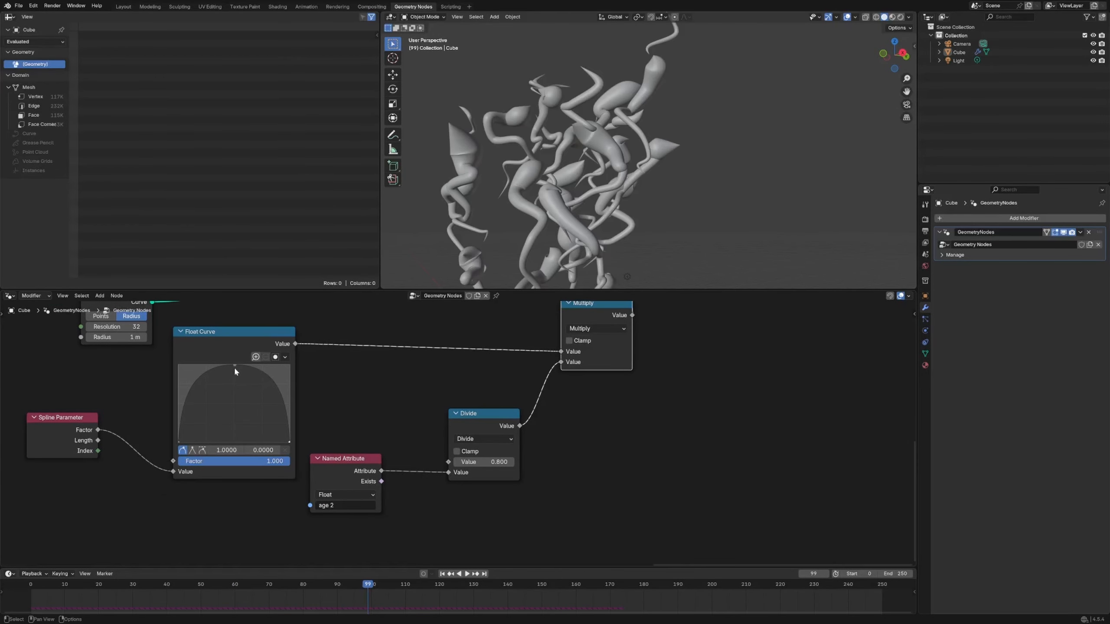
Step: Lower the middle point of the Float Curve slightly and check the trails at frame 146
{"action": "left_click_drag", "start_coordinate": [235, 368], "coordinate": [233, 378]}
{"action": "left_click_drag", "start_coordinate": [378, 585], "coordinate": [528, 582]}
{"action": "scroll", "coordinate": [563, 542], "scroll_direction": "down", "scroll_amount": 5}
Step: Make room before the Group Output and insert a Set Material node after Curve to Mesh, assigning the existing Material
{"action": "middle_click_drag", "start_coordinate": [659, 486], "coordinate": [443, 487]}
{"action": "left_click_drag", "start_coordinate": [515, 318], "coordinate": [561, 339]}
{"action": "left_click_drag", "start_coordinate": [423, 324], "coordinate": [435, 332]}
{"action": "left_click", "coordinate": [516, 378]}
{"action": "key", "text": "shift+a"}
{"action": "type", "text": "set mat"}
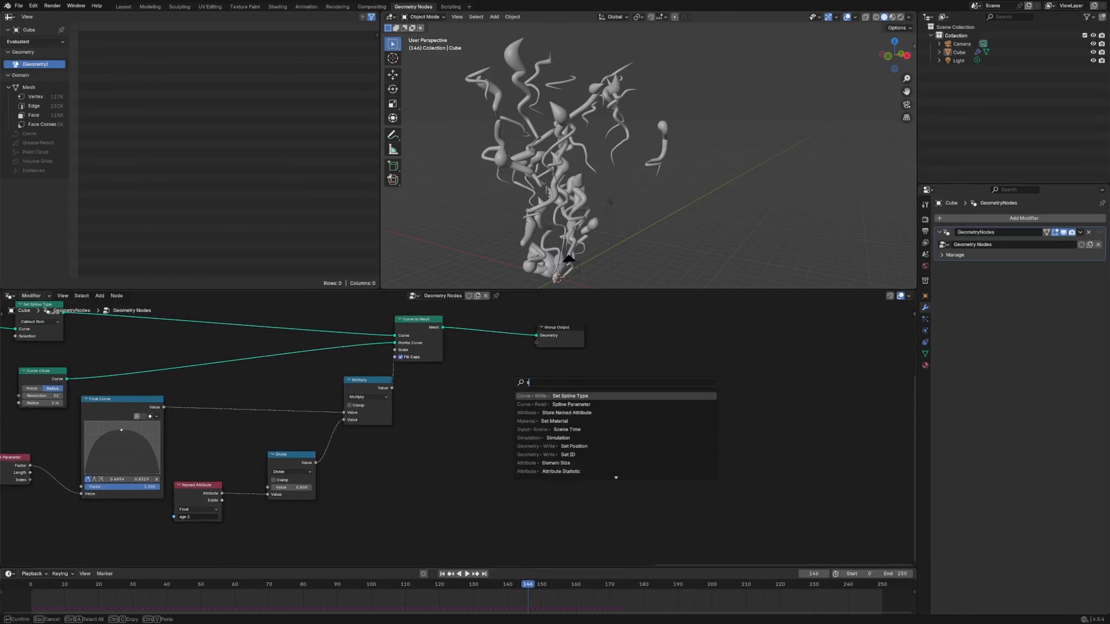
{"action": "key", "text": "Return"}
{"action": "left_click", "coordinate": [474, 337]}
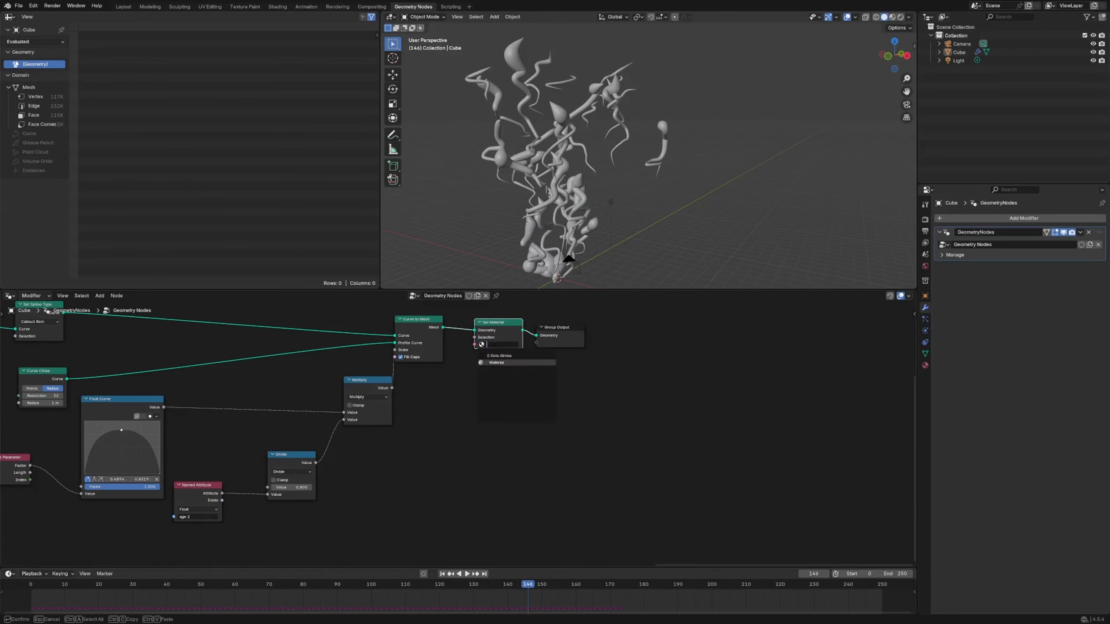
Step: Switch to the Shading workspace and frame the material's nodes
{"action": "left_click", "coordinate": [277, 6]}
{"action": "left_click", "coordinate": [515, 314]}
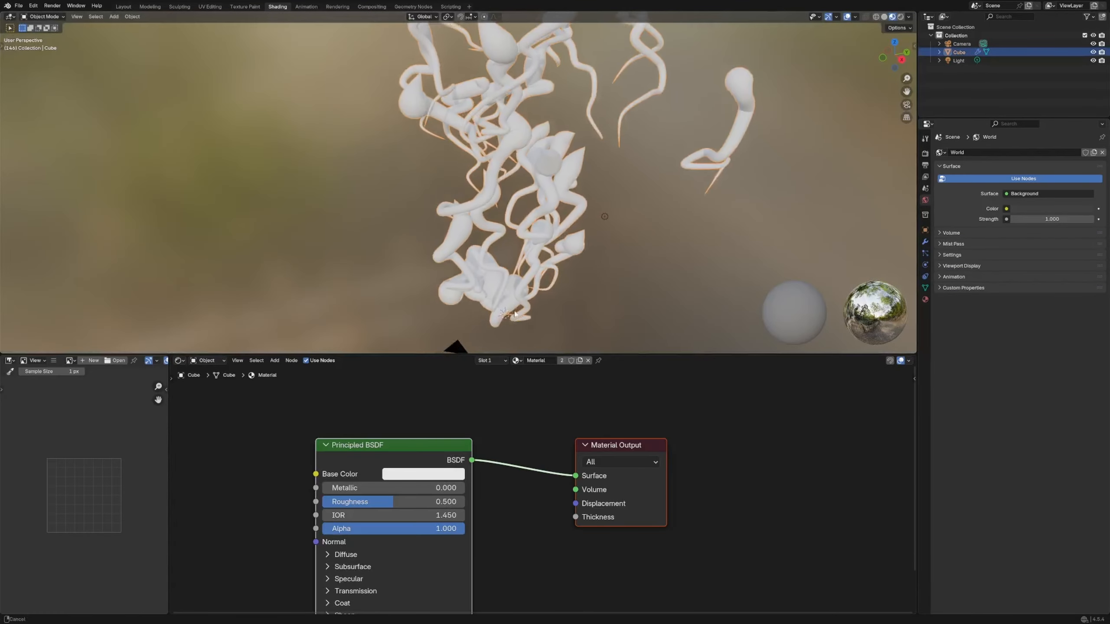
{"action": "key", "text": "Home"}
Step: Add an Attribute node to the material, reading the geometry attribute age 1
{"action": "key", "text": "shift+a"}
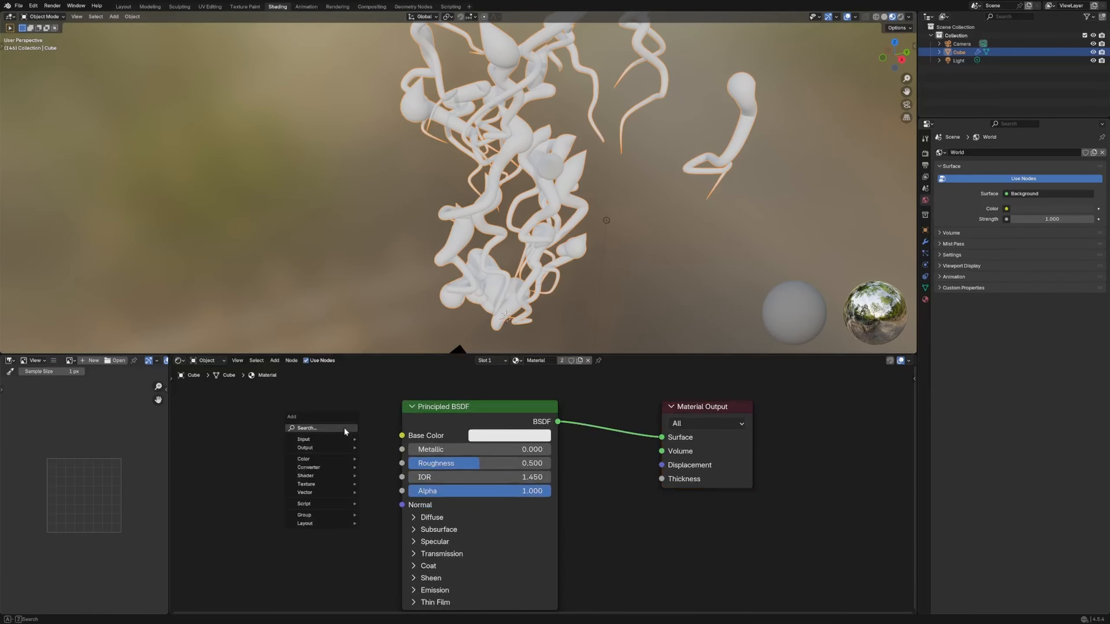
{"action": "left_click", "coordinate": [344, 426]}
{"action": "type", "text": "atr"}
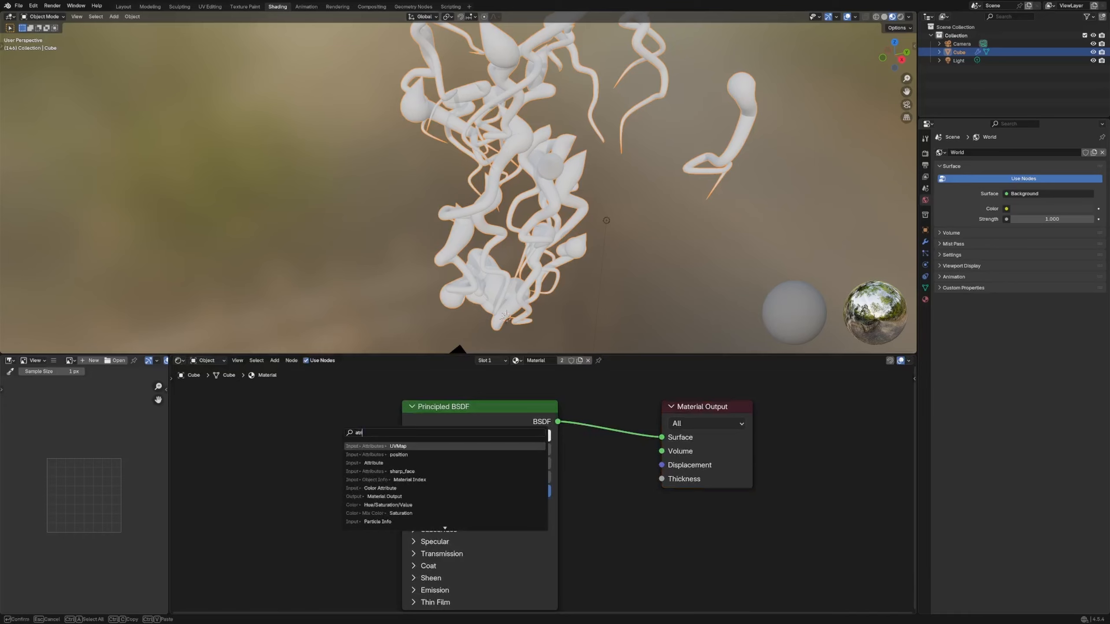
{"action": "key", "text": "BackSpace"}
{"action": "key", "text": "BackSpace"}
{"action": "type", "text": "t"}
{"action": "key", "text": "Return"}
{"action": "left_click", "coordinate": [260, 415]}
{"action": "double_click", "coordinate": [301, 510]}
{"action": "type", "text": "age"}
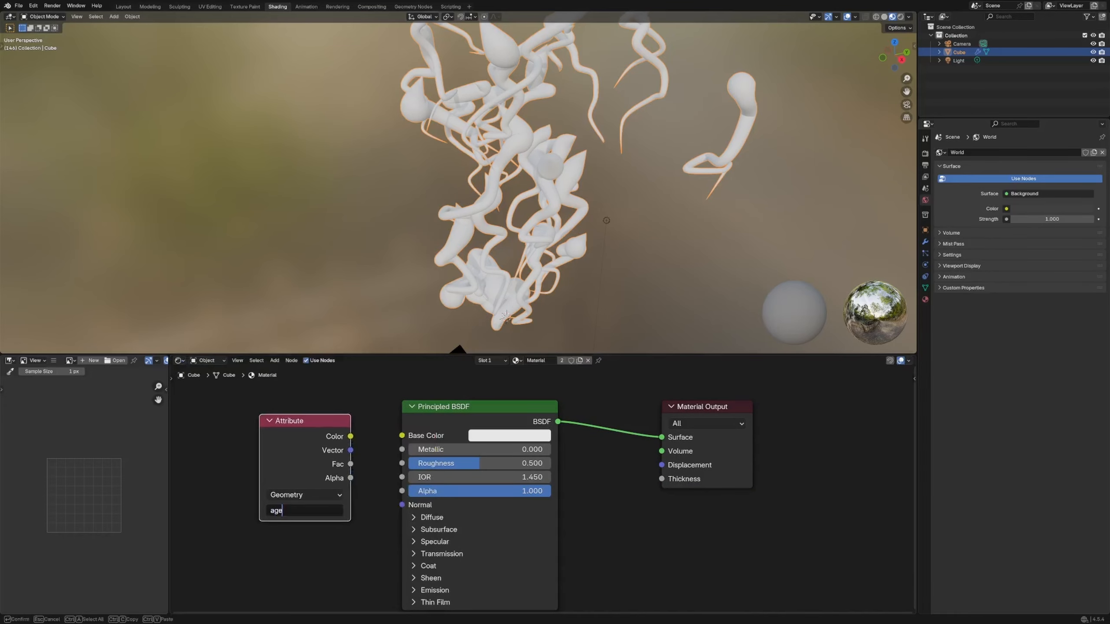
{"action": "type", "text": " 1"}
{"action": "key", "text": "Return"}
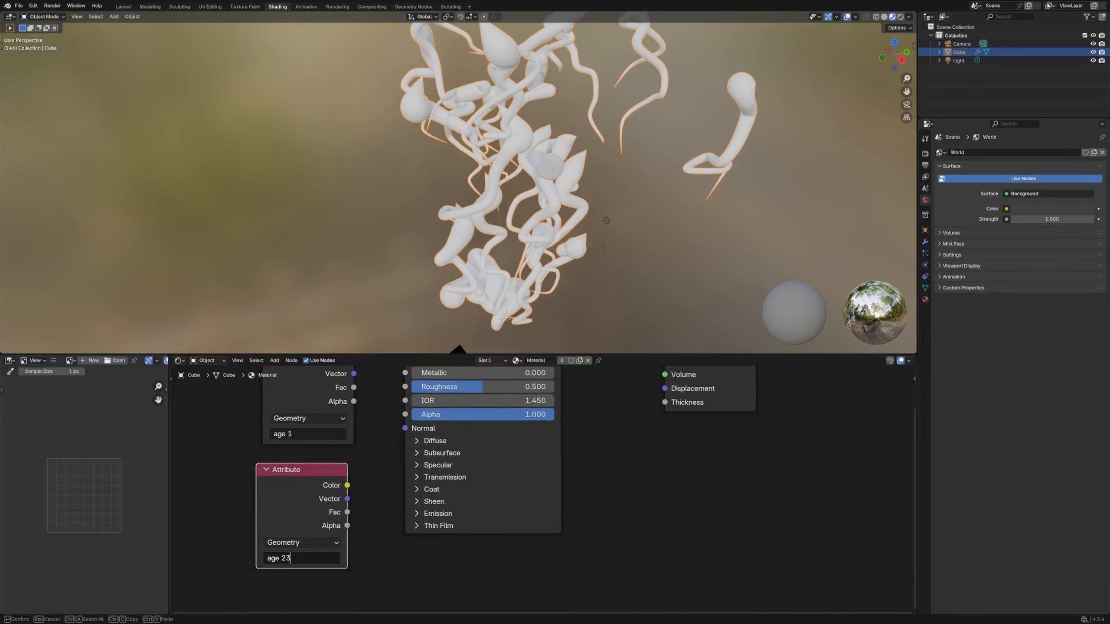
Step: Set the second Attribute node to age 2 and preview its Color on the Material Output's Surface
{"action": "key", "text": "BackSpace"}
{"action": "key", "text": "Return"}
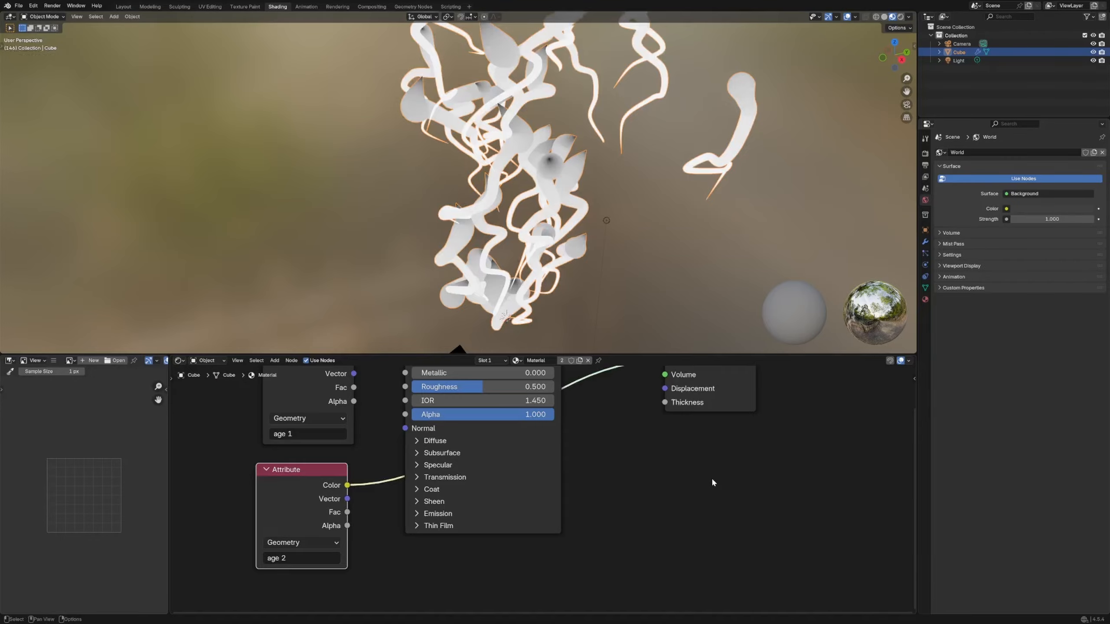
{"action": "middle_click_drag", "start_coordinate": [712, 482], "coordinate": [546, 573]}
Step: Move the Principled BSDF and Material Output clear of the Attribute nodes, and preview the age 1 Color on the Surface
{"action": "left_click_drag", "start_coordinate": [570, 426], "coordinate": [666, 409]}
{"action": "left_click_drag", "start_coordinate": [346, 426], "coordinate": [522, 518]}
{"action": "left_click", "coordinate": [316, 449], "text": "ctrl+shift"}
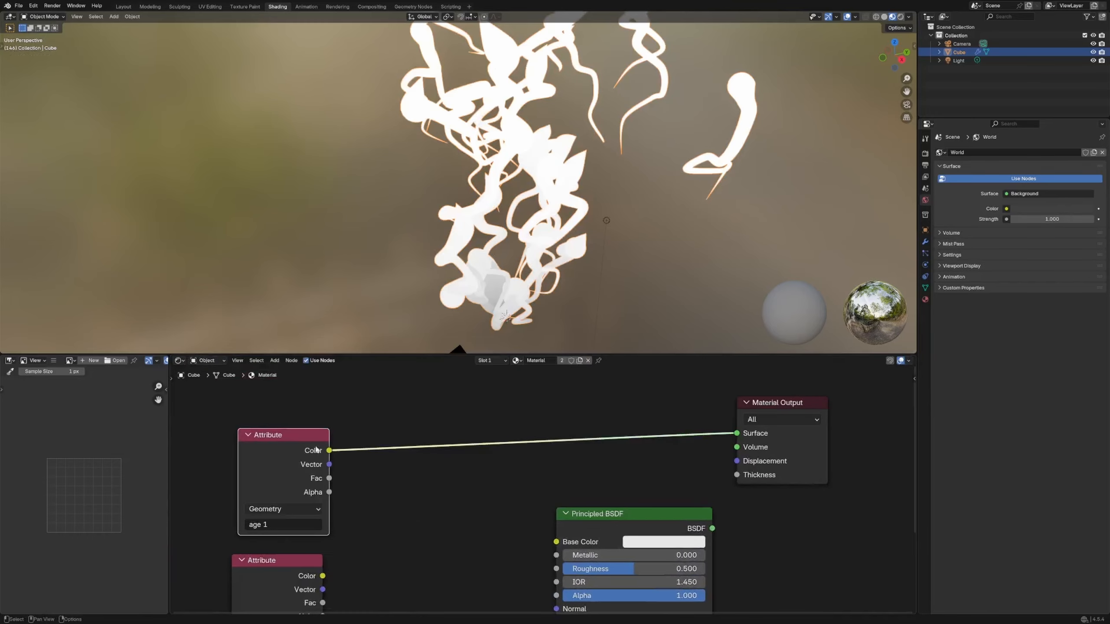
{"action": "scroll", "coordinate": [414, 447], "scroll_direction": "down", "scroll_amount": 3}
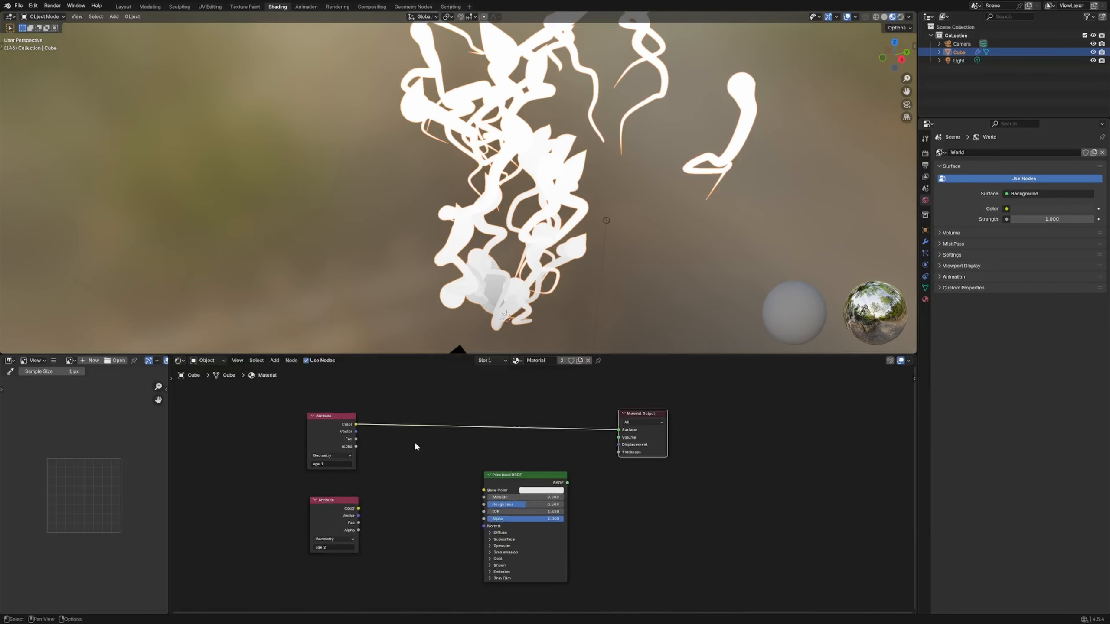
Step: Spread the Attribute and Principled BSDF nodes apart and add a Map Range node beside the age 1 Attribute node
{"action": "middle_click_drag", "start_coordinate": [383, 478], "coordinate": [432, 457]}
{"action": "left_click_drag", "start_coordinate": [579, 456], "coordinate": [579, 464]}
{"action": "left_click_drag", "start_coordinate": [371, 482], "coordinate": [325, 490]}
{"action": "left_click", "coordinate": [440, 465]}
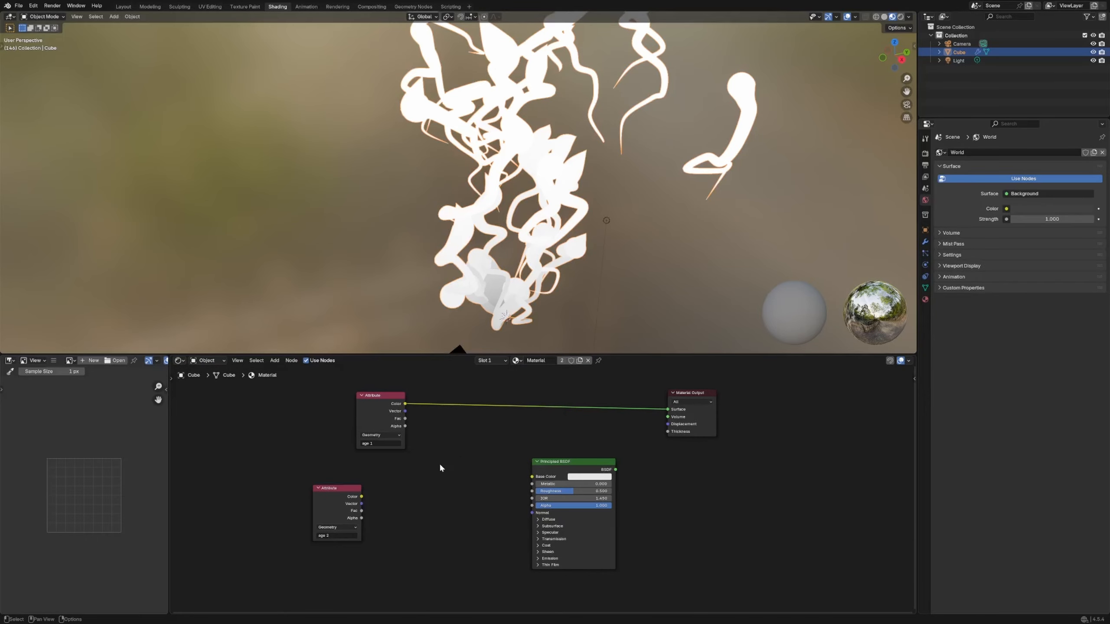
{"action": "key", "text": "shift+a"}
{"action": "type", "text": "map"}
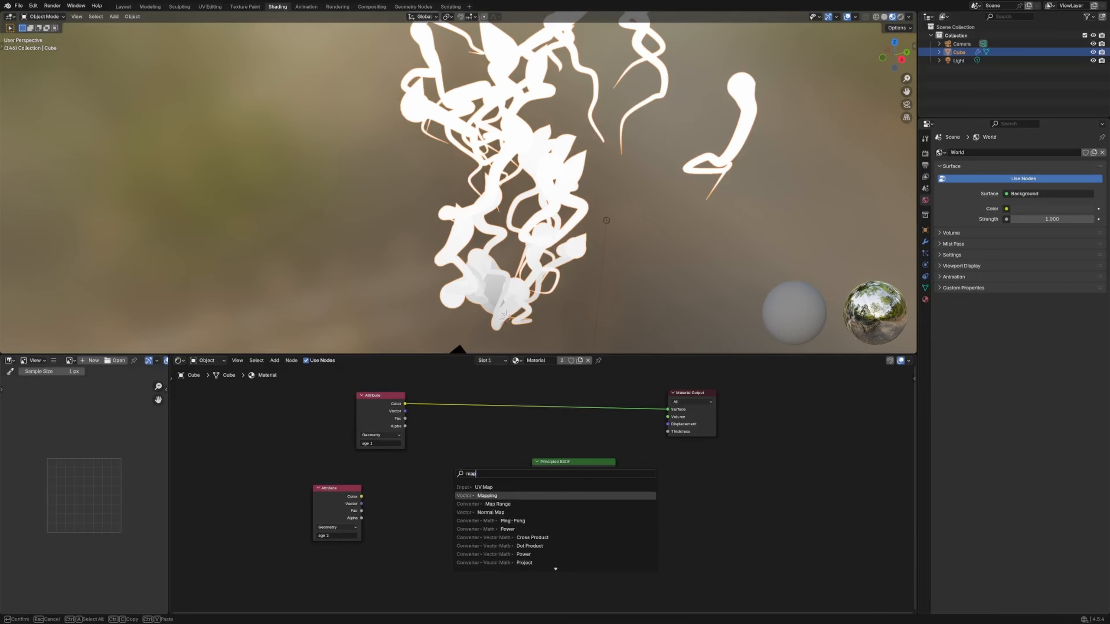
{"action": "key", "text": "Down"}
{"action": "key", "text": "Return"}
{"action": "left_click", "coordinate": [423, 424]}
Step: Feed the age 1 Color into the Map Range Value, set From Max to 30, and preview its Result on the Surface
{"action": "left_click_drag", "start_coordinate": [405, 404], "coordinate": [406, 409]}
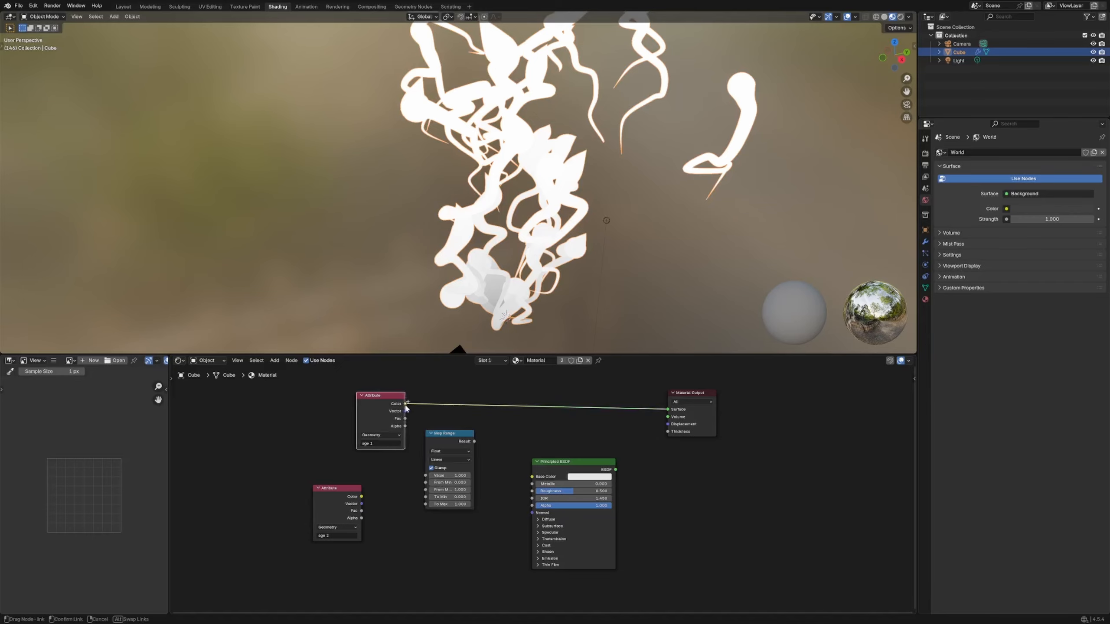
{"action": "left_click_drag", "start_coordinate": [423, 481], "coordinate": [424, 480]}
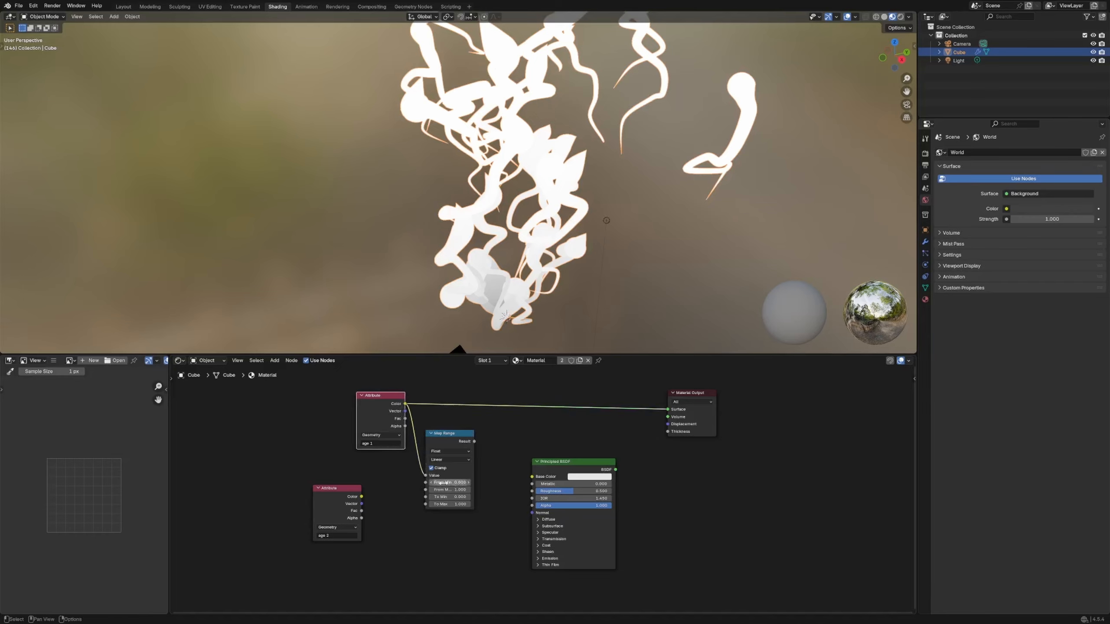
{"action": "type", "text": "30"}
{"action": "key", "text": "Return"}
{"action": "left_click", "coordinate": [486, 481]}
{"action": "left_click", "coordinate": [462, 442], "text": "ctrl+shift"}
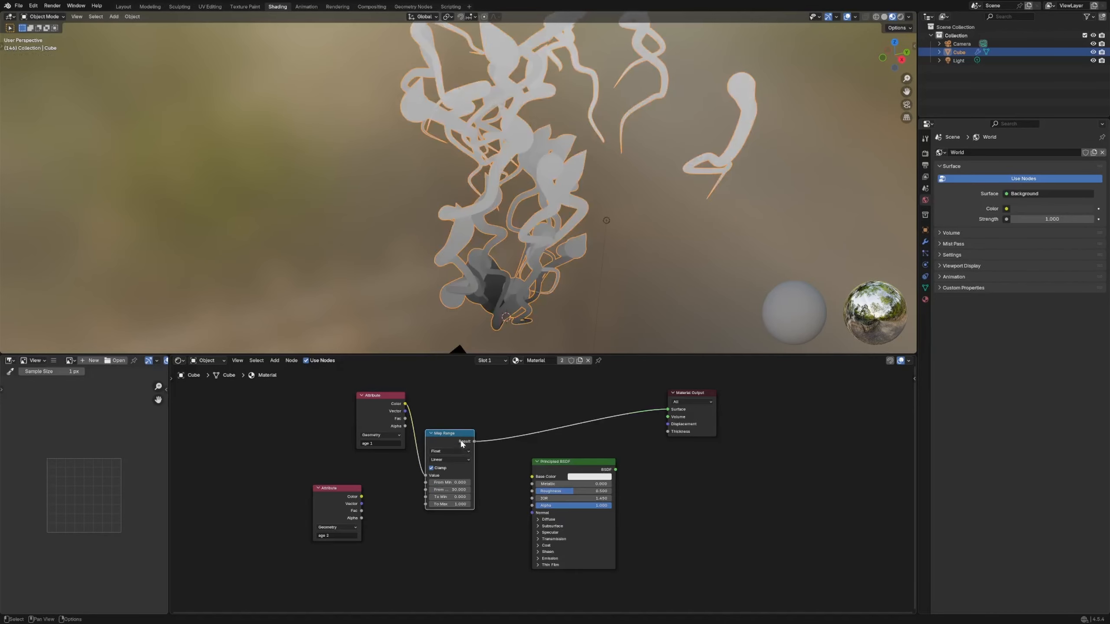
Step: Space out the age 1 Attribute and Map Range nodes, and paste a copy of the Map Range beside the age 2 Attribute
{"action": "left_click_drag", "start_coordinate": [462, 443], "coordinate": [485, 406]}
{"action": "left_click_drag", "start_coordinate": [382, 403], "coordinate": [336, 390]}
{"action": "left_click", "coordinate": [476, 406]}
{"action": "key", "text": "ctrl+c"}
{"action": "key", "text": "ctrl+v"}
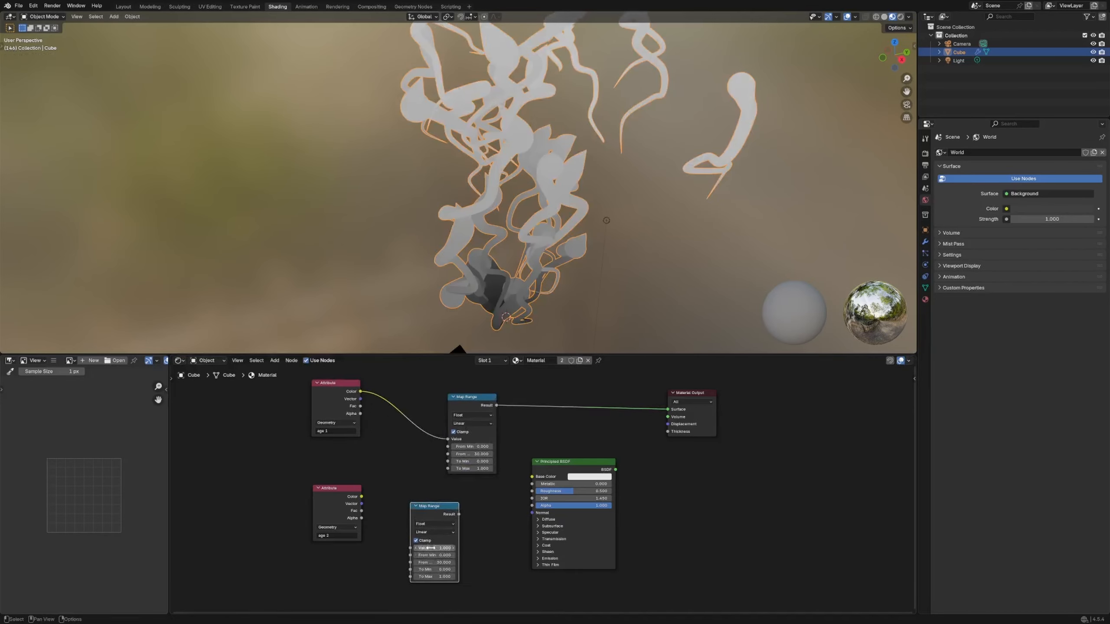
Step: Feed the age 2 Color into the copied Map Range, set its From Max to 10, and preview its Result on the Surface
{"action": "left_click_drag", "start_coordinate": [358, 498], "coordinate": [410, 549]}
{"action": "left_click", "coordinate": [435, 562]}
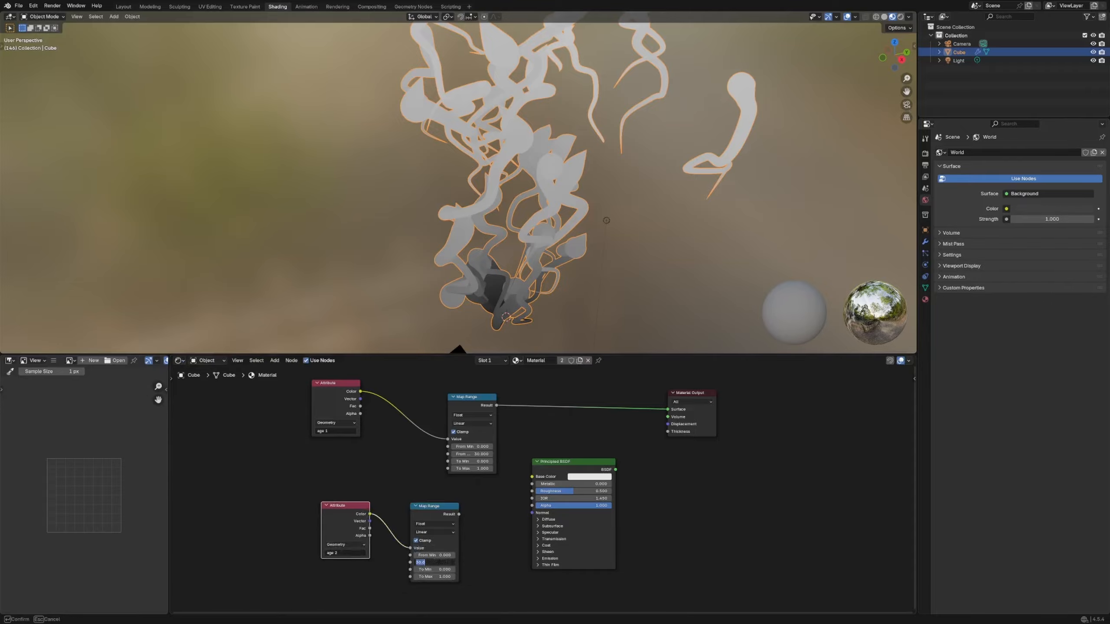
{"action": "left_click", "coordinate": [445, 516], "text": "ctrl+shift"}
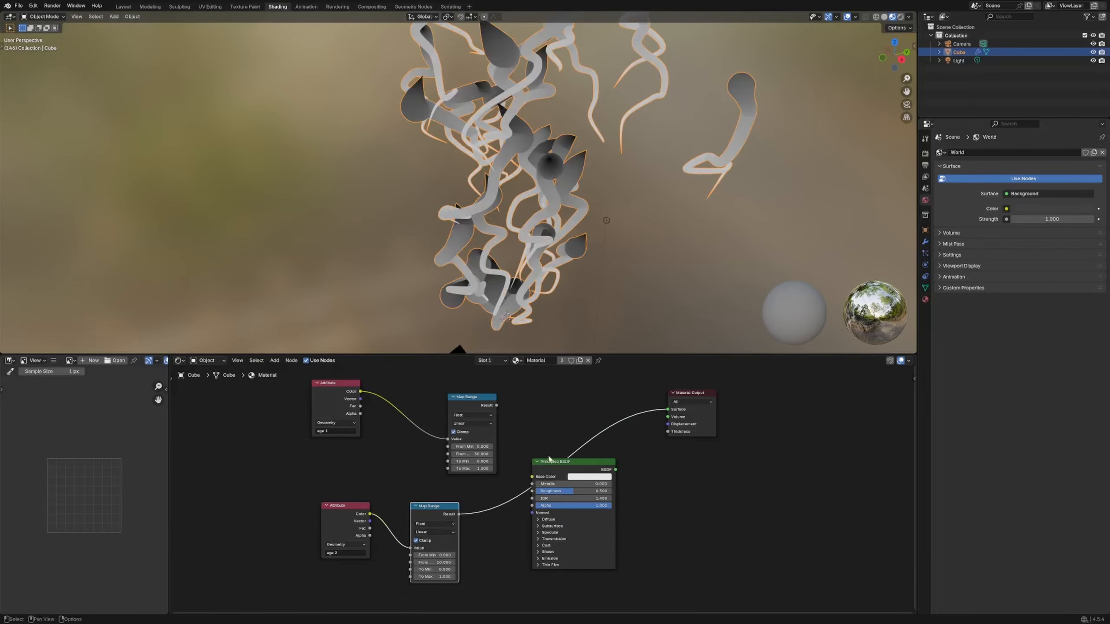
{"action": "left_click_drag", "start_coordinate": [563, 464], "coordinate": [641, 476]}
{"action": "middle_click_drag", "start_coordinate": [662, 229], "coordinate": [626, 205]}
{"action": "scroll", "coordinate": [627, 205], "scroll_direction": "down", "scroll_amount": 2}
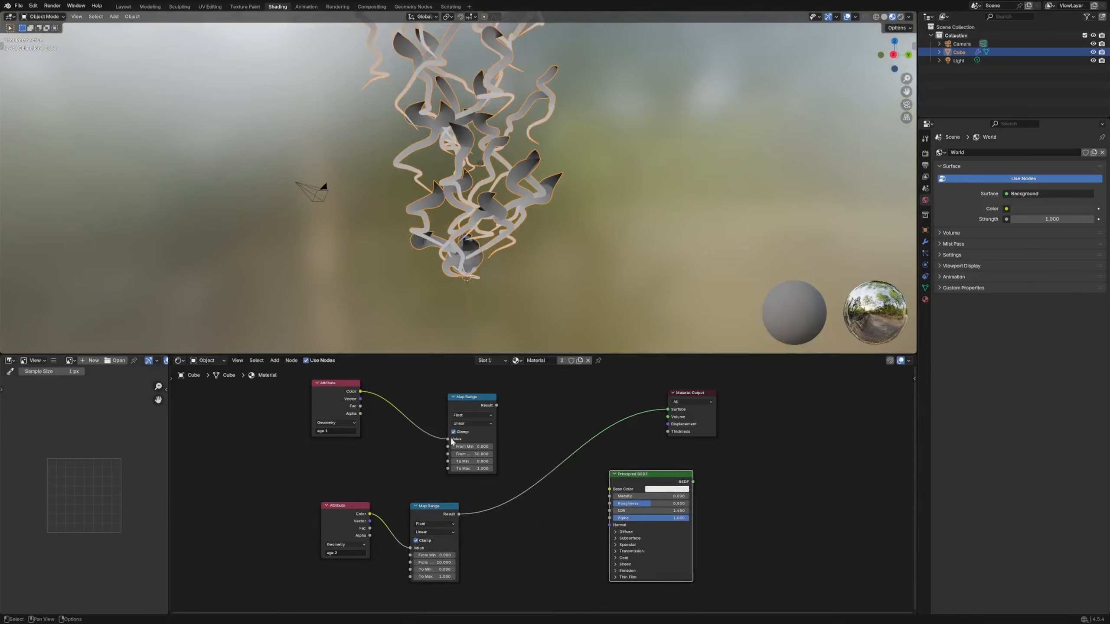
Step: Split off a strip beneath the shader node editor and turn it into a Dope Sheet
{"action": "left_click_drag", "start_coordinate": [914, 613], "coordinate": [902, 564]}
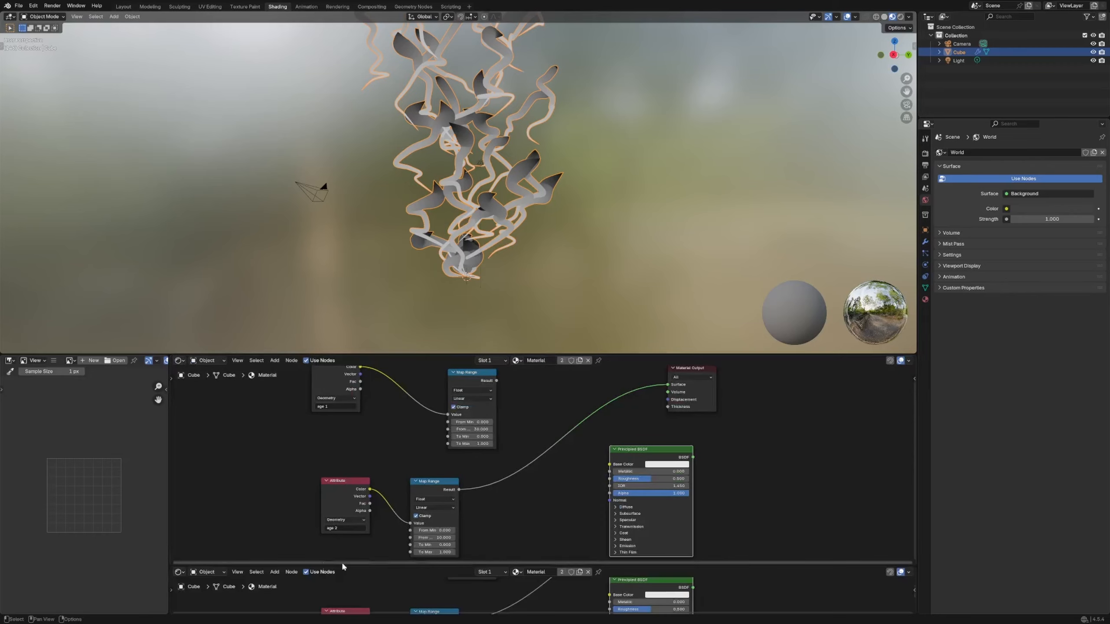
{"action": "left_click", "coordinate": [179, 572]}
{"action": "left_click", "coordinate": [314, 493]}
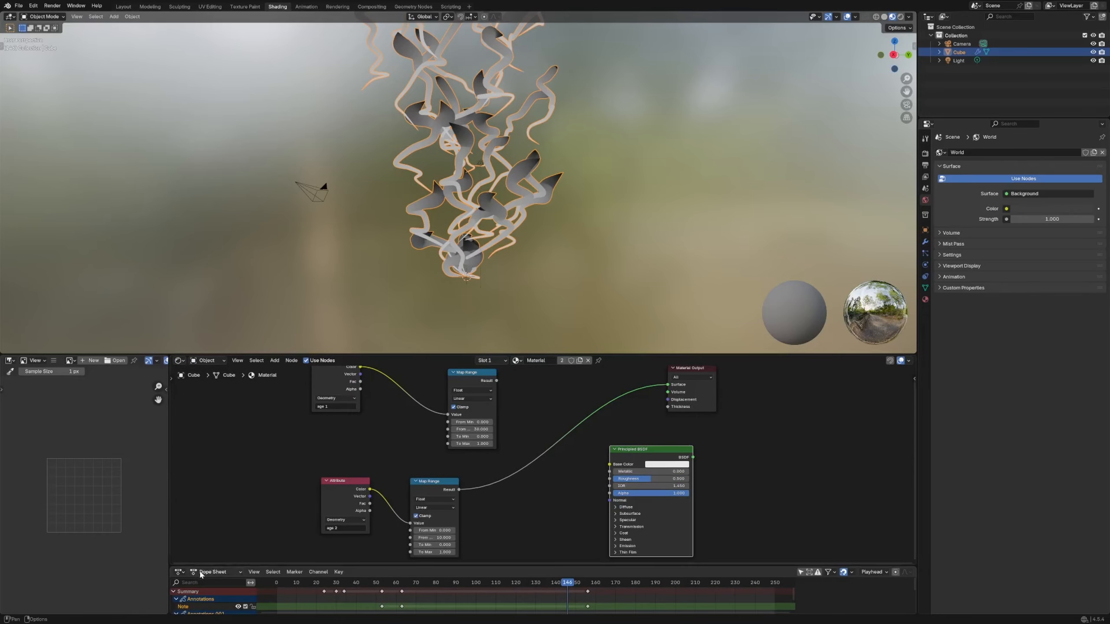
Step: Select all the annotation keyframes in the Dope Sheet and delete them
{"action": "left_click", "coordinate": [587, 592]}
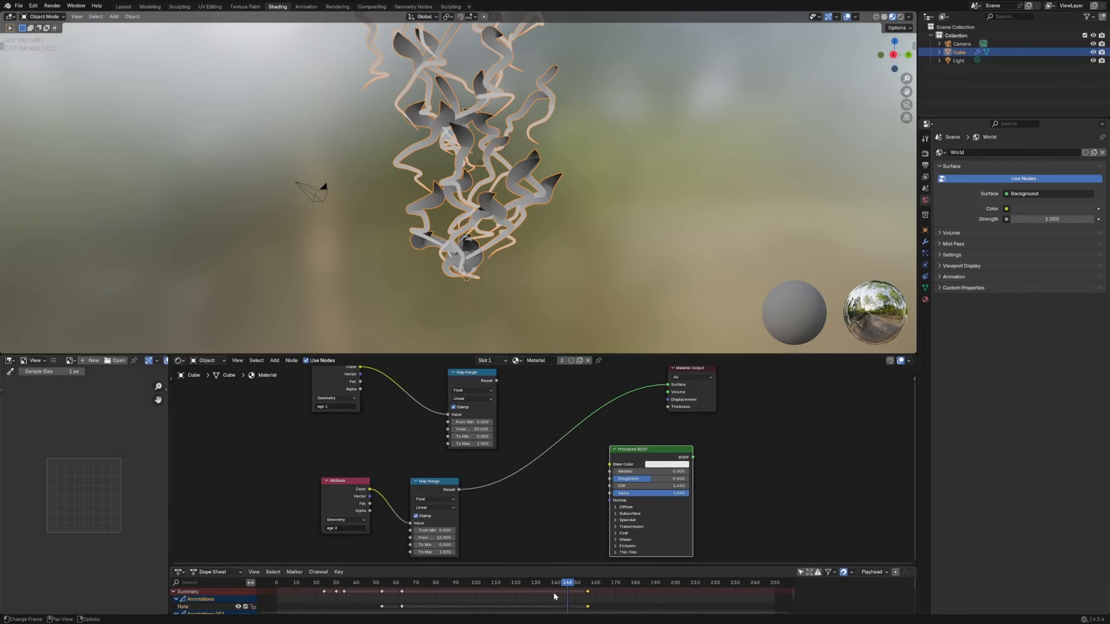
{"action": "left_click", "coordinate": [588, 607]}
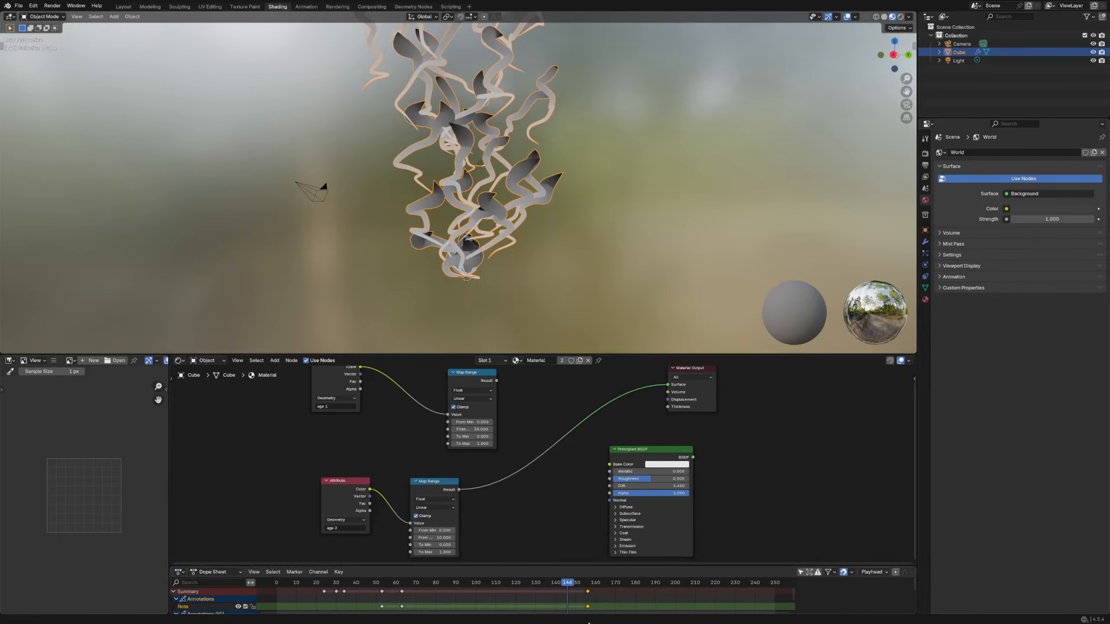
{"action": "left_click_drag", "start_coordinate": [605, 595], "coordinate": [313, 613]}
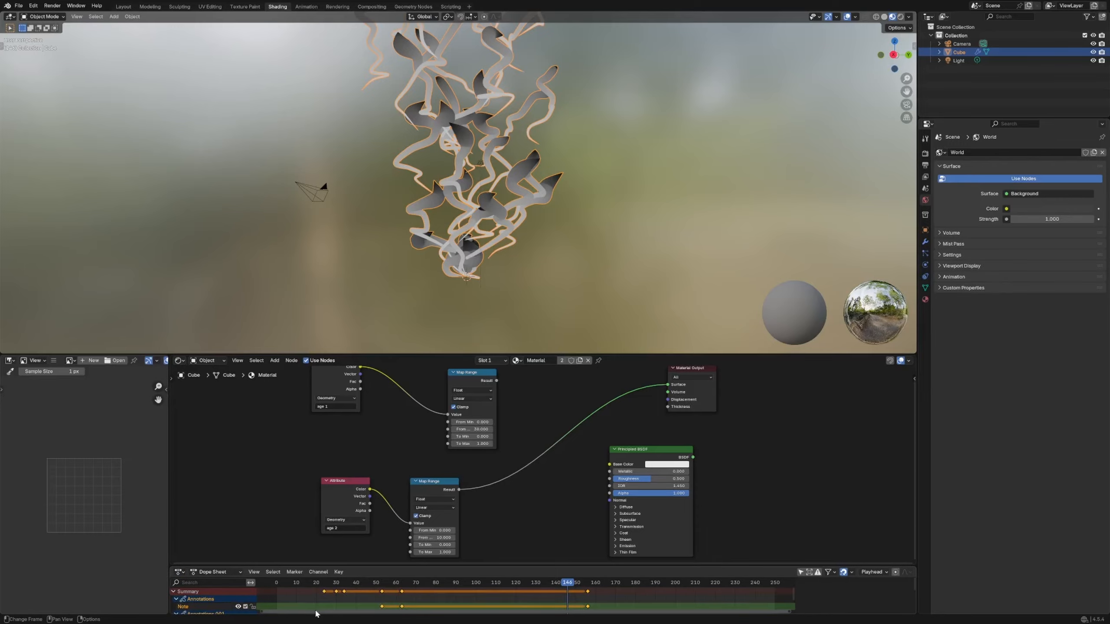
{"action": "key", "text": "Delete"}
Step: Move the playhead to frame 73 and switch to the Geometry Nodes workspace
{"action": "mouse_move", "coordinate": [569, 586]}
{"action": "left_mouse_down"}
{"action": "mouse_move", "coordinate": [401, 588]}
{"action": "mouse_move", "coordinate": [422, 586]}
{"action": "left_mouse_up"}
{"action": "middle_click_drag", "start_coordinate": [487, 236], "coordinate": [446, 224]}
{"action": "left_click", "coordinate": [413, 6]}
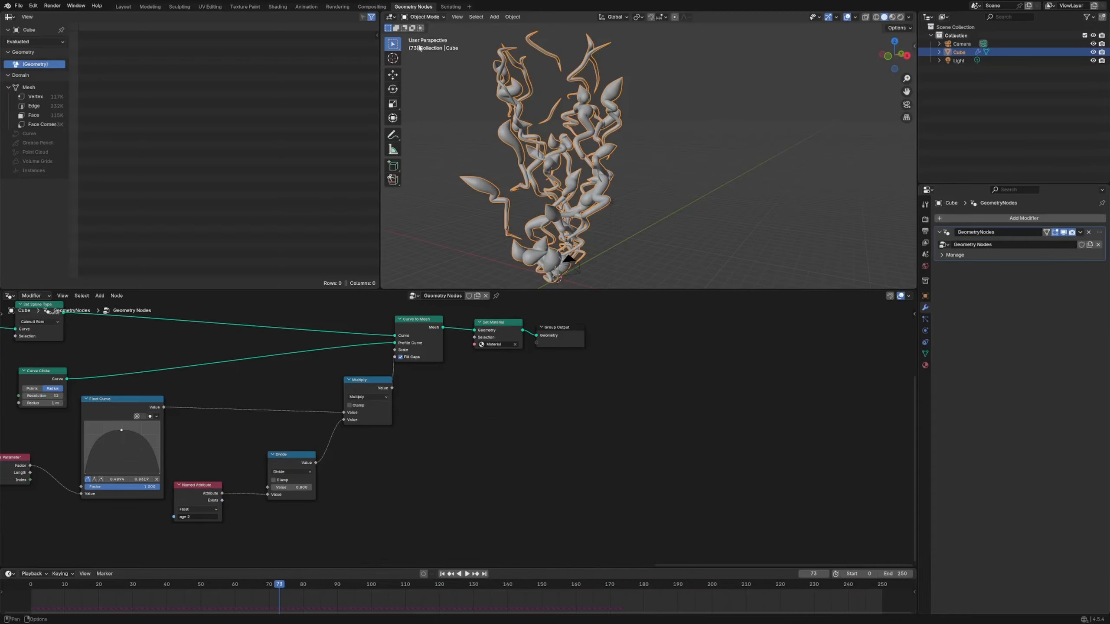
{"action": "key", "text": "shift+a"}
{"action": "type", "text": "nor"}
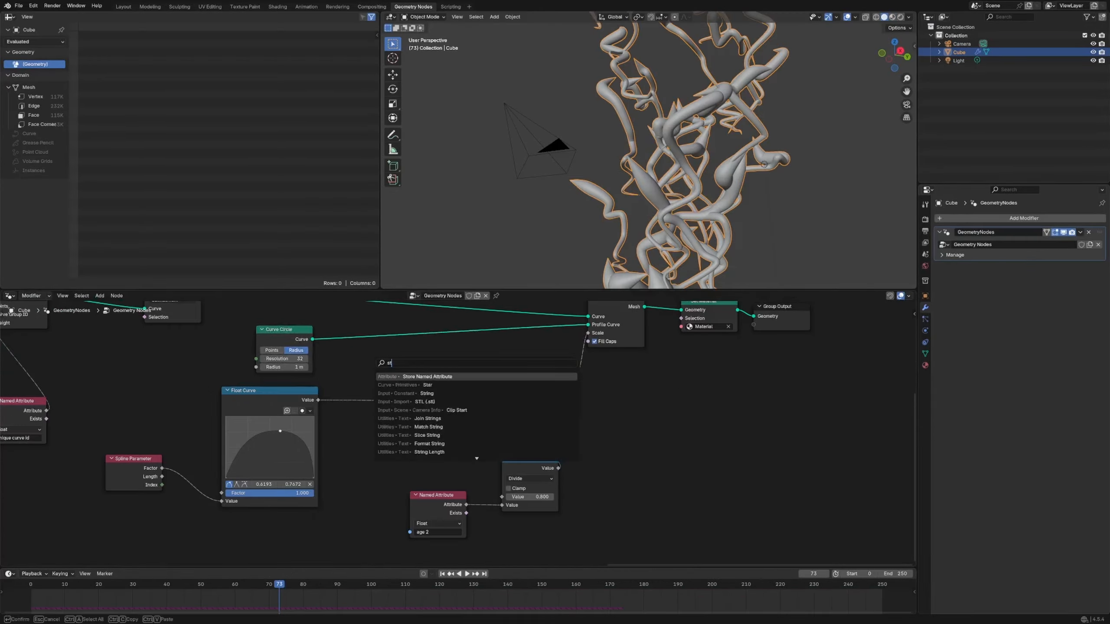
{"action": "key", "text": "Return"}
{"action": "right_click", "coordinate": [389, 372]}
Step: Add a Star curve primitive and use its Curve as the Profile Curve of the Curve to Mesh node
{"action": "key", "text": "shift+a"}
{"action": "type", "text": "curv star"}
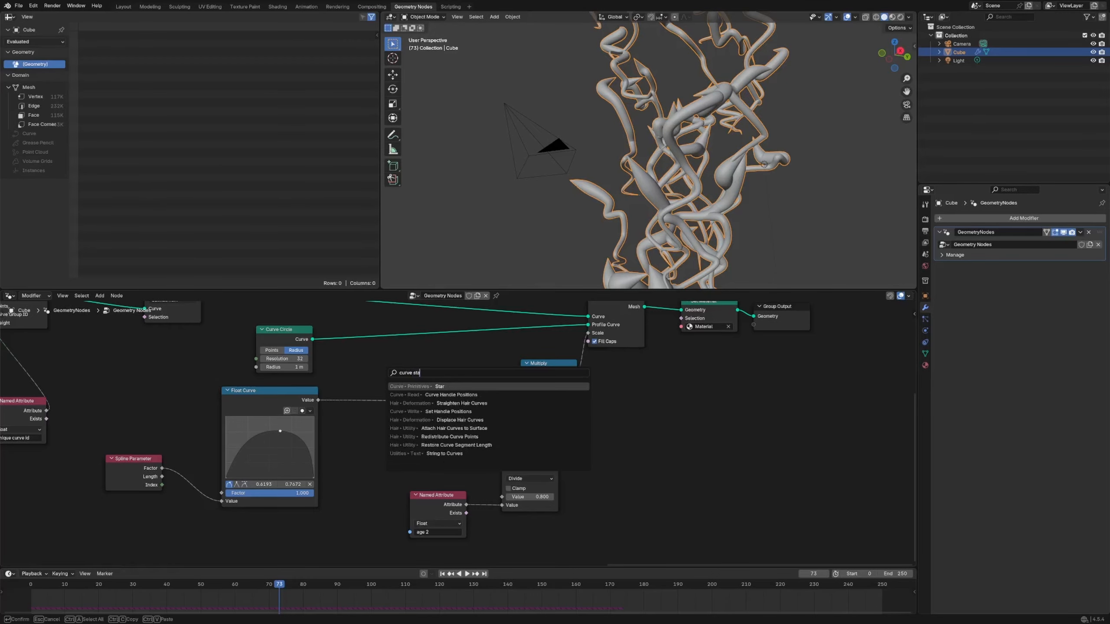
{"action": "key", "text": "Return"}
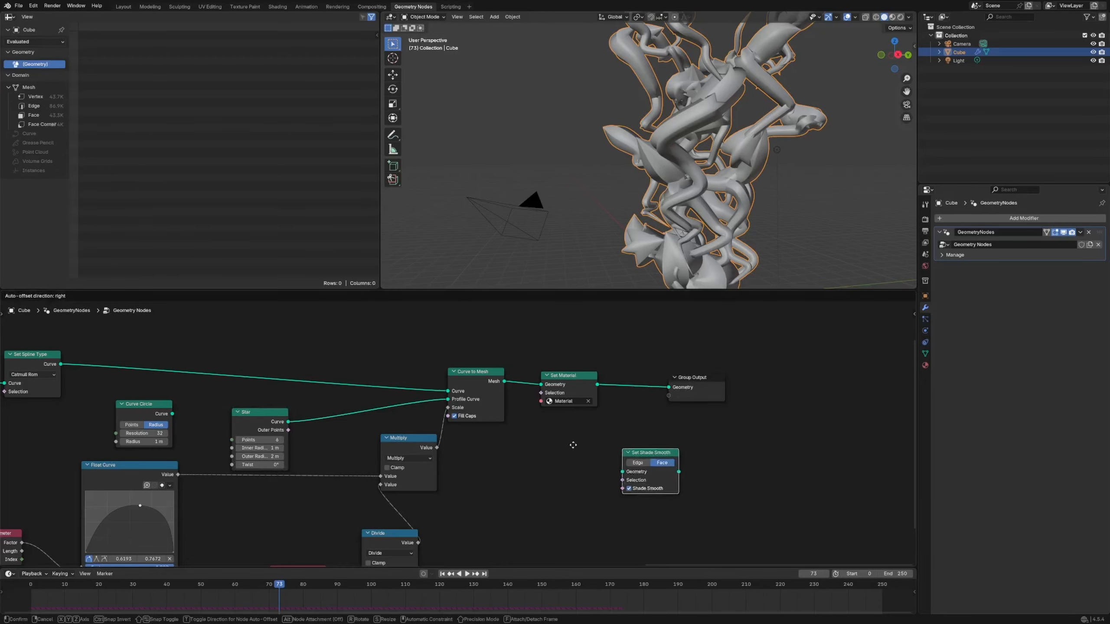
Step: Insert a Set Shade Smooth node between Curve to Mesh and Set Material, and space out the output nodes
{"action": "left_click", "coordinate": [344, 410]}
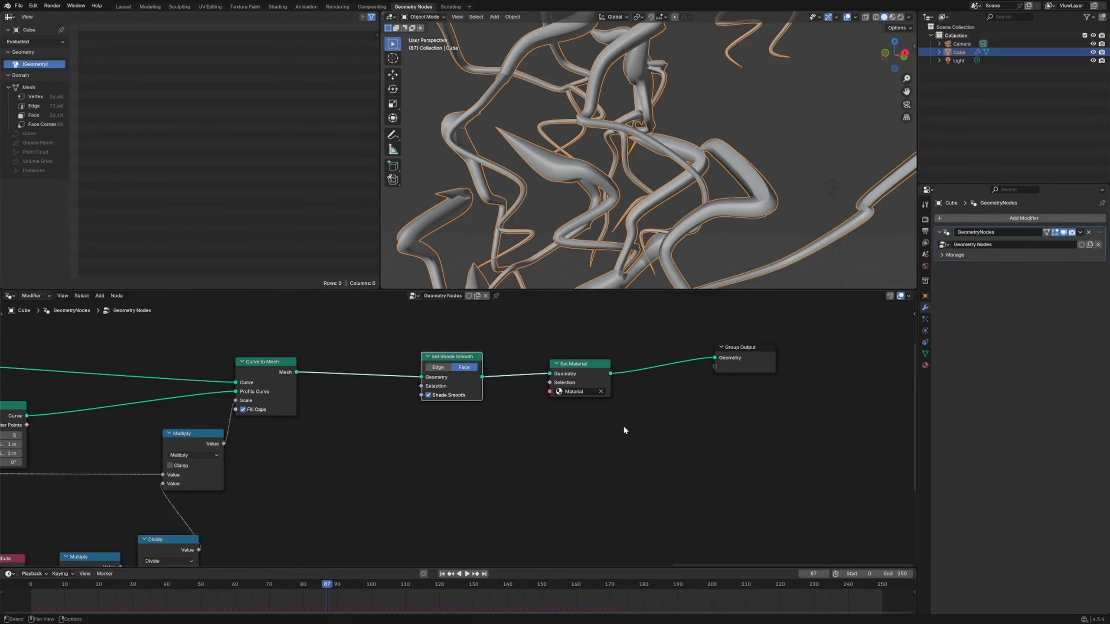
{"action": "left_click", "coordinate": [753, 369]}
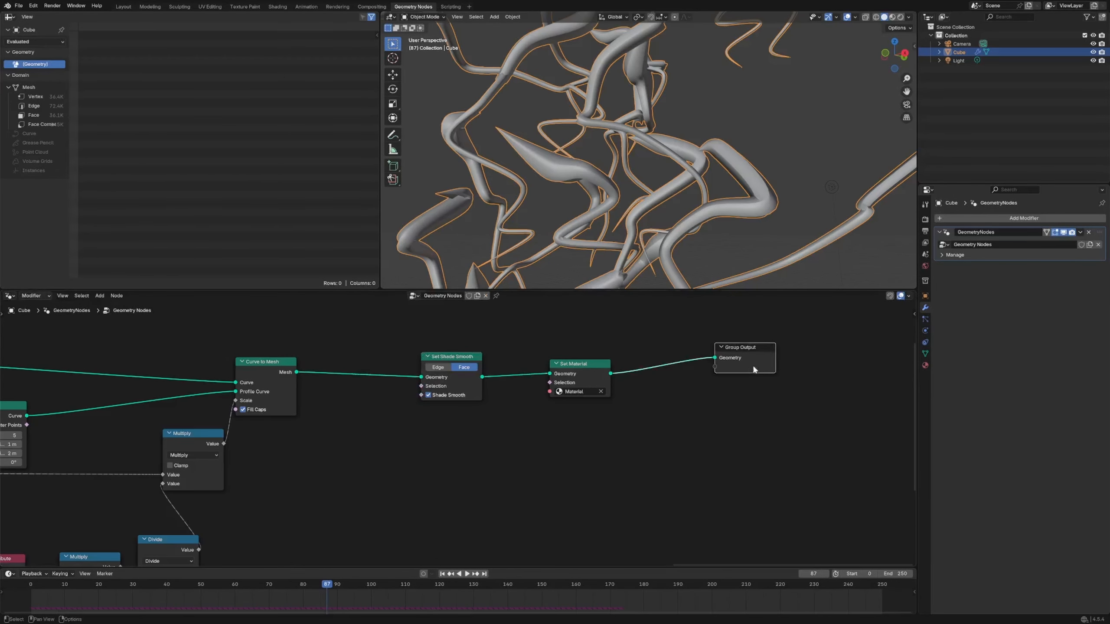
{"action": "left_click_drag", "start_coordinate": [609, 360], "coordinate": [597, 357]}
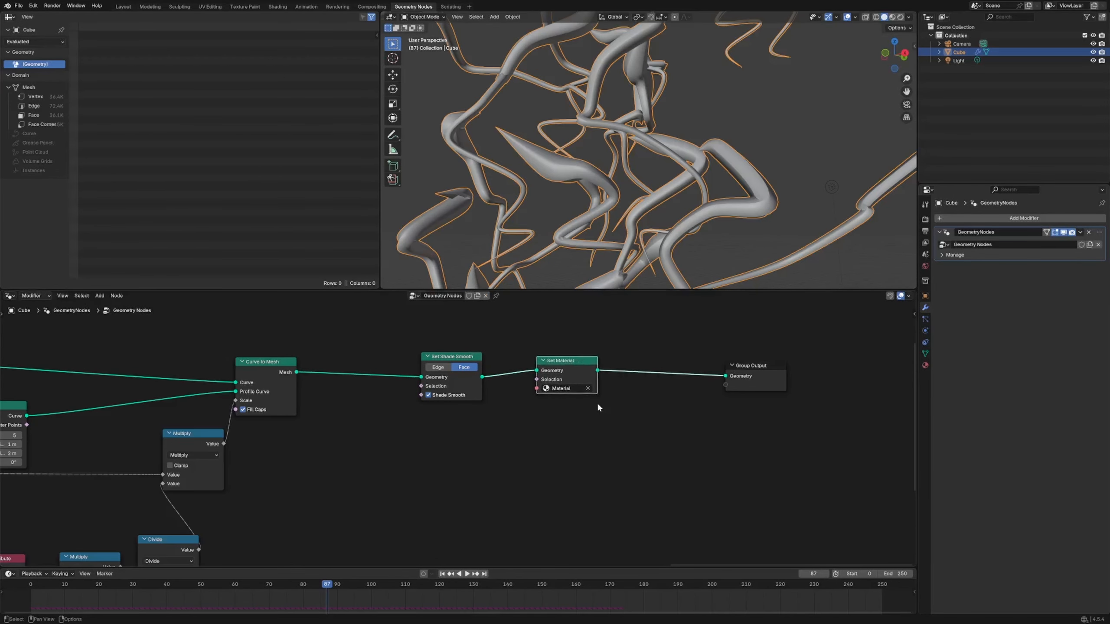
Step: Duplicate Set Shade Smooth to chain a Face node with Shade Smooth on into an Edge node with Shade Smooth off
{"action": "left_click", "coordinate": [473, 358]}
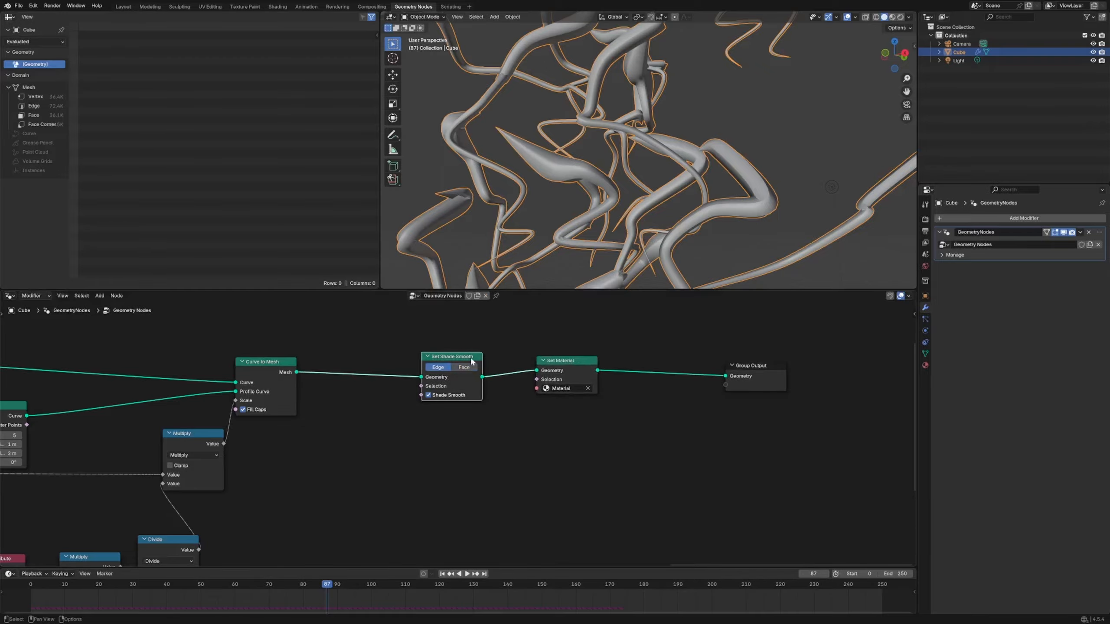
{"action": "key", "text": "shift+d"}
{"action": "left_click", "coordinate": [370, 361]}
{"action": "left_click", "coordinate": [363, 370]}
{"action": "middle_click_drag", "start_coordinate": [452, 484], "coordinate": [558, 463]}
{"action": "left_click", "coordinate": [534, 374]}
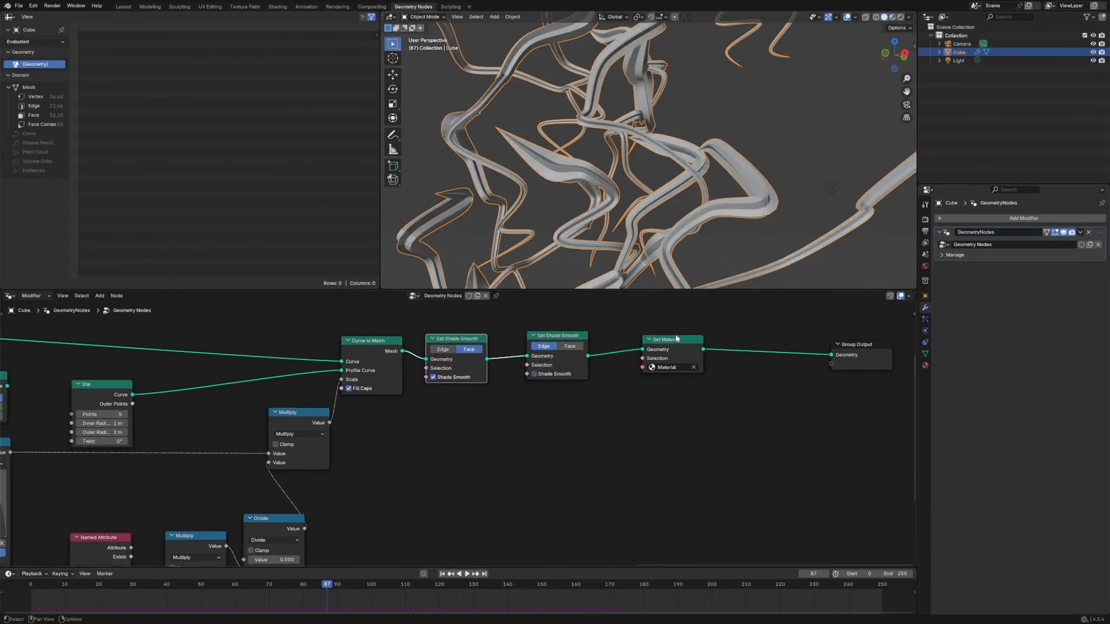
Step: Add an Edge Angle node below the two Set Shade Smooth nodes
{"action": "middle_click_drag", "start_coordinate": [525, 406], "coordinate": [576, 397]}
{"action": "key", "text": "shift+a"}
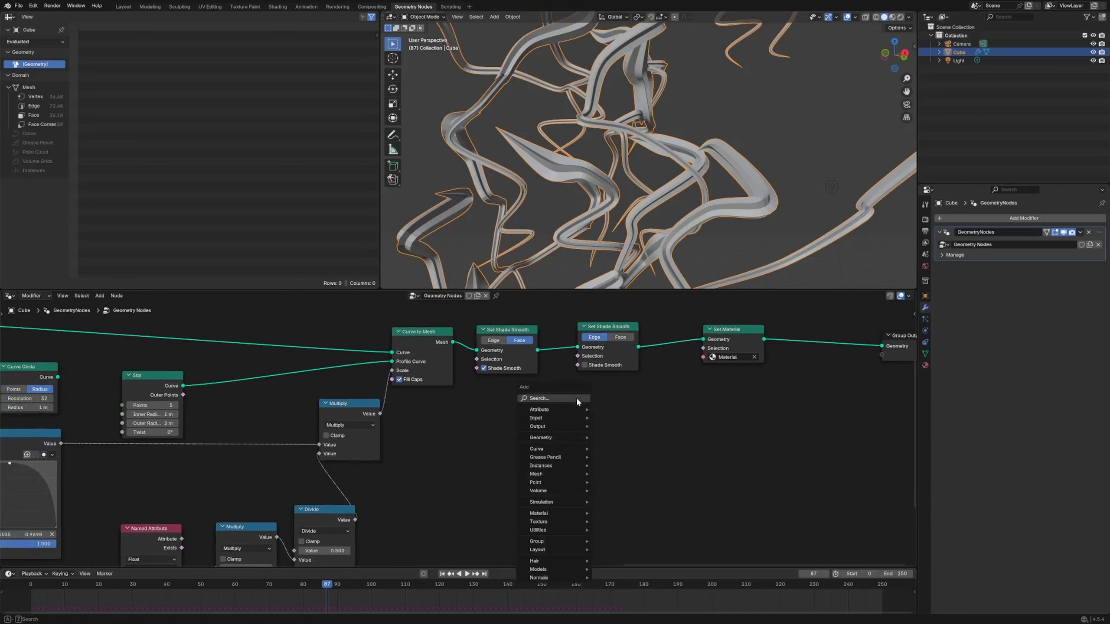
{"action": "type", "text": "edge angle"}
{"action": "key", "text": "Return"}
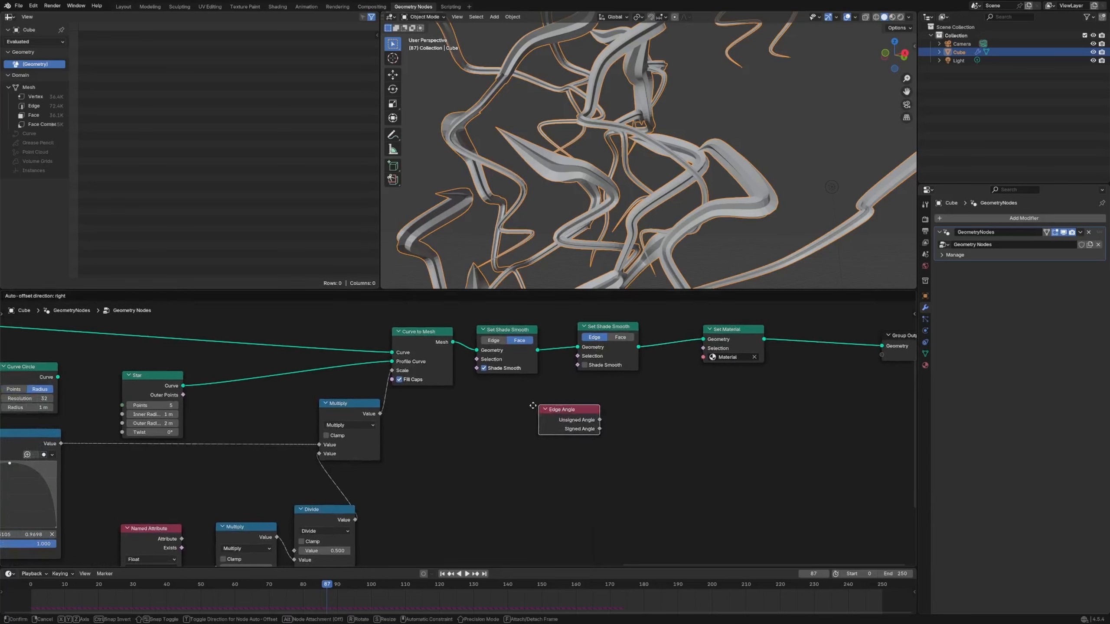
{"action": "left_click", "coordinate": [497, 411]}
Step: Feed the Edge Angle's Unsigned Angle into input A of a new Greater Than compare node
{"action": "key", "text": "shift+a"}
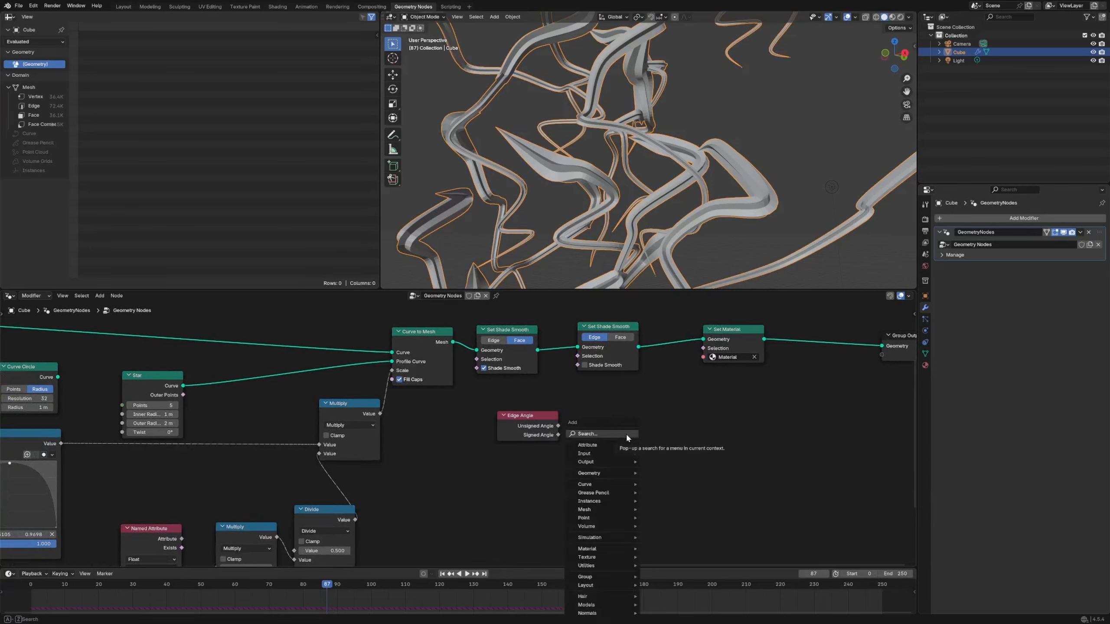
{"action": "left_click_drag", "start_coordinate": [558, 426], "coordinate": [587, 434]}
{"action": "type", "text": "grea"}
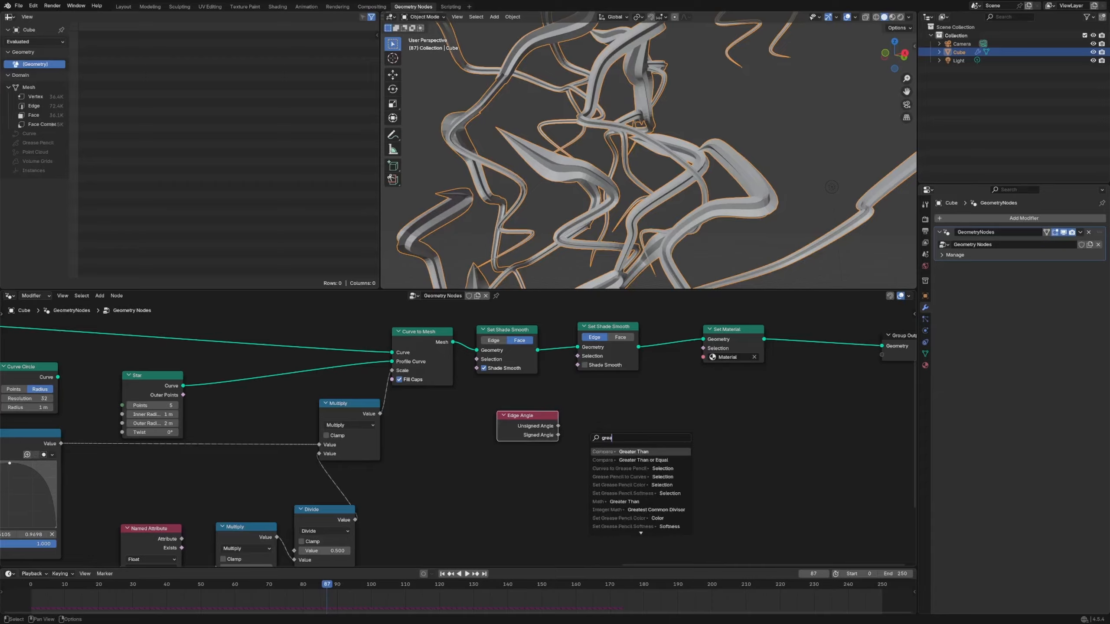
{"action": "key", "text": "Return"}
{"action": "left_click", "coordinate": [592, 434]}
Step: Add a Math node set to To Radians with 30 degrees beside the Greater Than node
{"action": "key", "text": "shift+a"}
{"action": "type", "text": "math"}
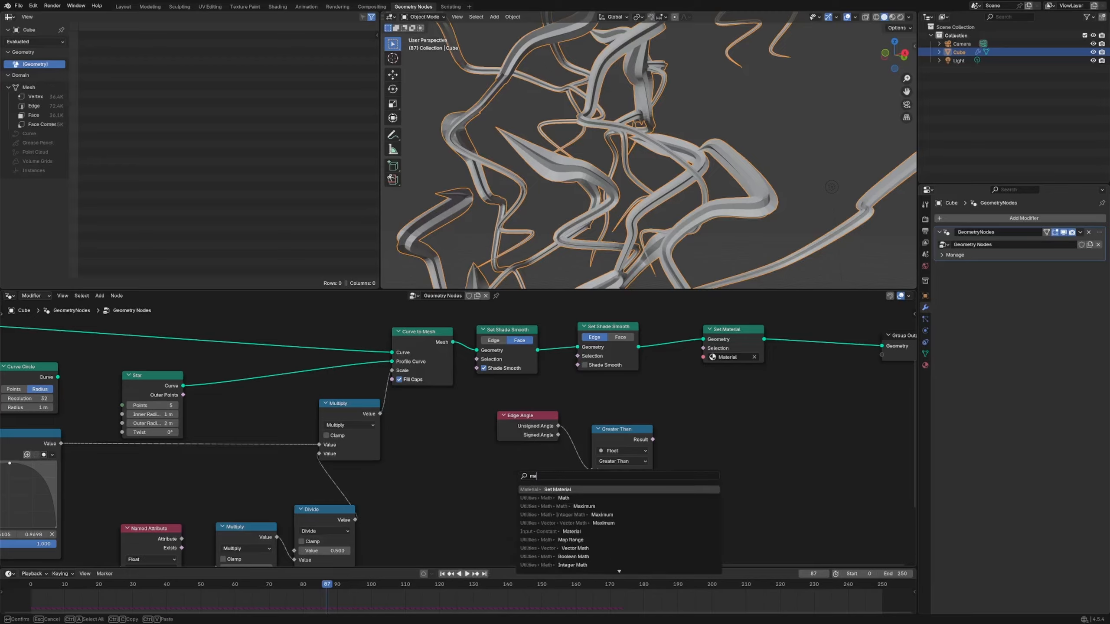
{"action": "key", "text": "Return"}
{"action": "left_click", "coordinate": [520, 472]}
{"action": "left_click", "coordinate": [551, 498]}
{"action": "left_click", "coordinate": [816, 520]}
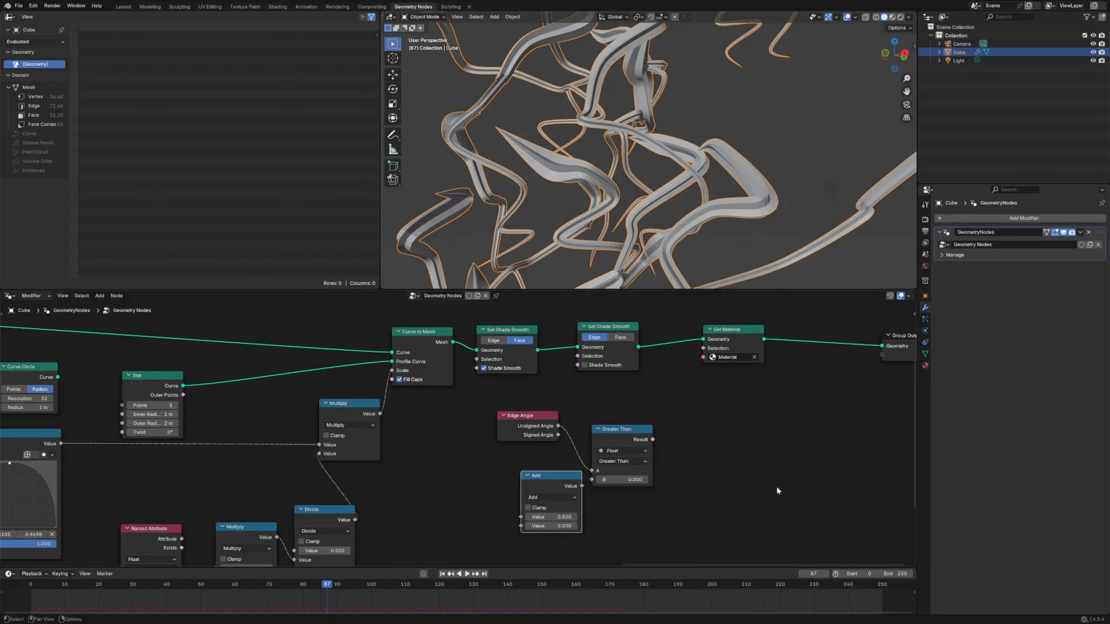
{"action": "double_click", "coordinate": [552, 517]}
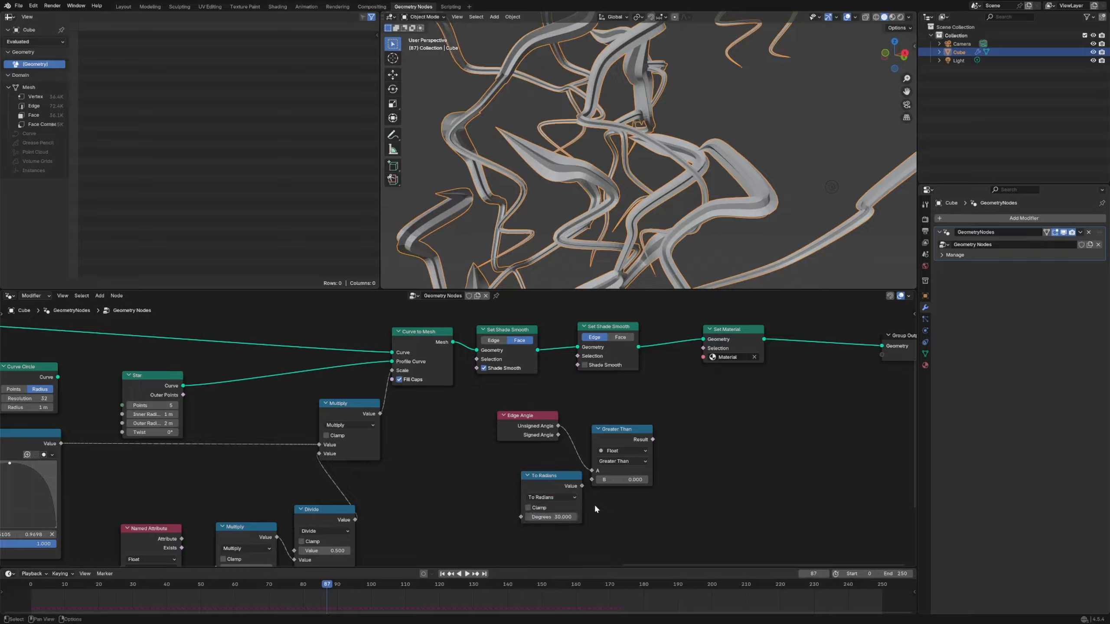
Step: Wire To Radians into Greater Than's B and its Result into the Edge Set Shade Smooth's Selection, previewing Set Material with a Viewer
{"action": "left_click_drag", "start_coordinate": [653, 440], "coordinate": [506, 382]}
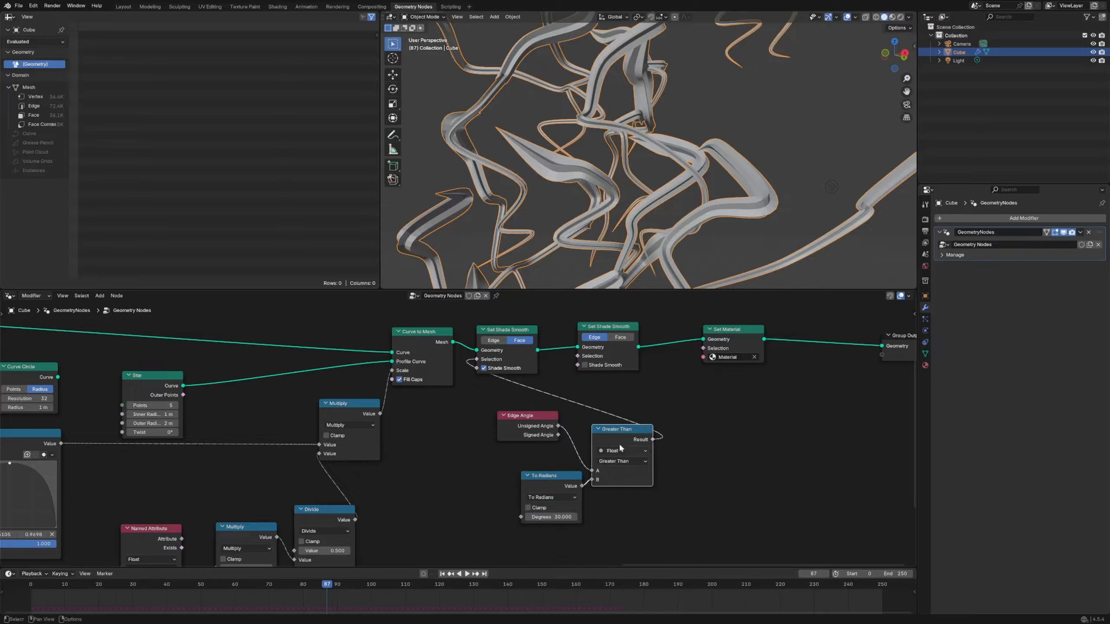
{"action": "left_click_drag", "start_coordinate": [619, 445], "coordinate": [607, 457]}
{"action": "left_click", "coordinate": [749, 342], "text": "ctrl+shift"}
{"action": "left_click_drag", "start_coordinate": [477, 360], "coordinate": [580, 358]}
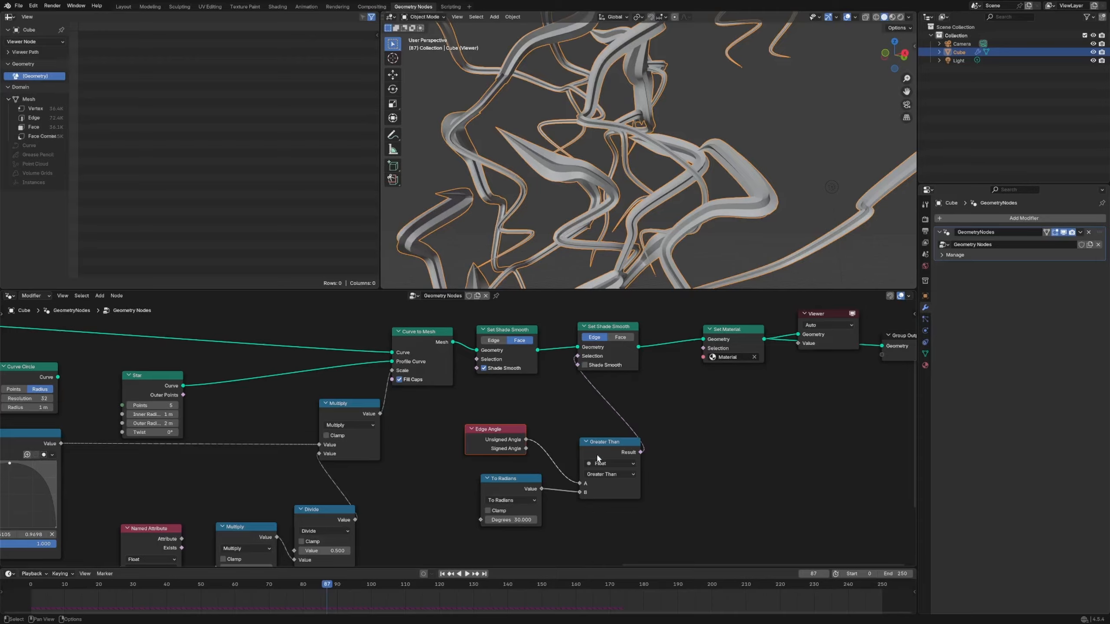
Step: Arrange the Edge Angle, To Radians and Greater Than nodes compactly beneath the Set Shade Smooth nodes
{"action": "left_click_drag", "start_coordinate": [597, 455], "coordinate": [582, 431]}
{"action": "left_click_drag", "start_coordinate": [508, 433], "coordinate": [524, 412]}
{"action": "left_click_drag", "start_coordinate": [510, 486], "coordinate": [502, 467]}
{"action": "scroll", "coordinate": [683, 197], "scroll_direction": "down", "scroll_amount": 2}
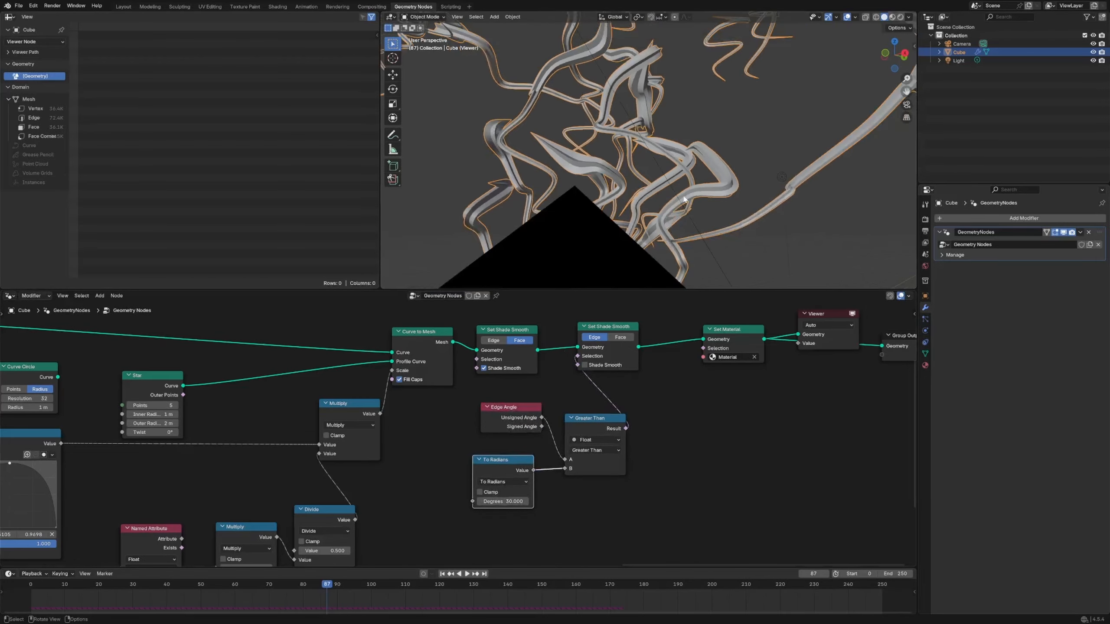
{"action": "scroll", "coordinate": [684, 198], "scroll_direction": "up", "scroll_amount": 3}
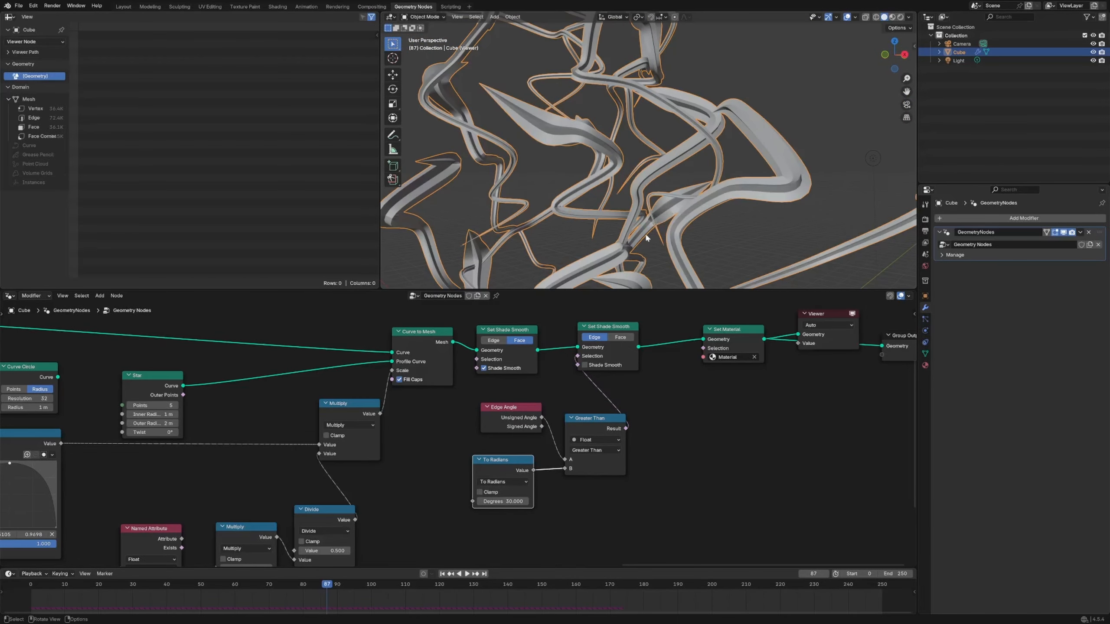
{"action": "middle_click_drag", "start_coordinate": [529, 236], "coordinate": [737, 121]}
{"action": "left_click", "coordinate": [737, 121]}
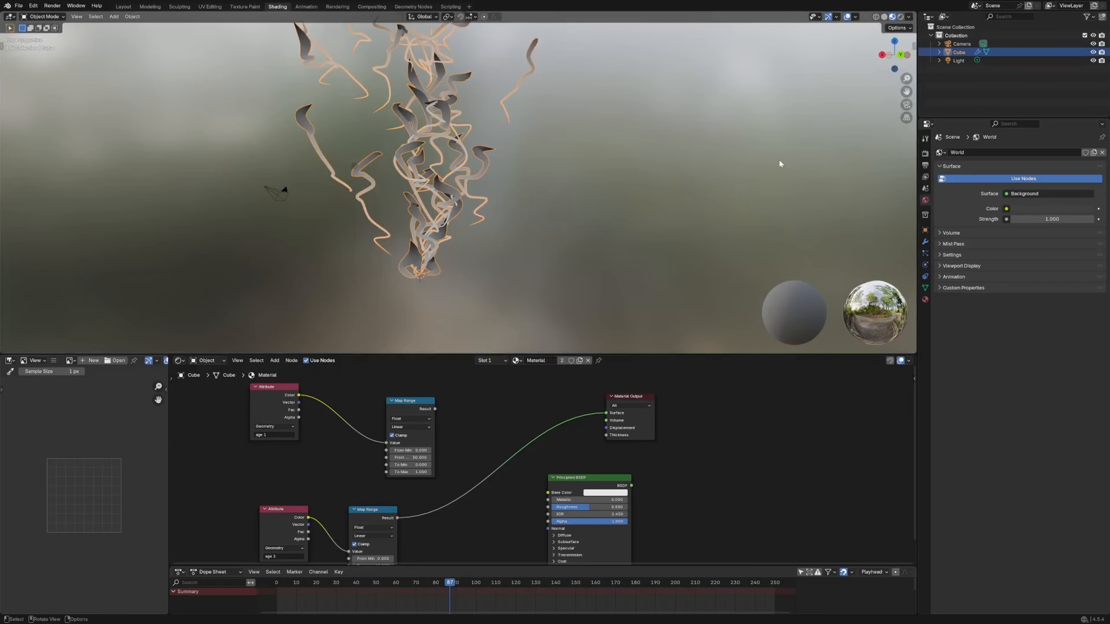
Step: Spread the Principled BSDF and Material Output nodes away from the Map Range nodes to make room between them
{"action": "middle_click_drag", "start_coordinate": [475, 299], "coordinate": [563, 277], "text": "shift"}
{"action": "left_click_drag", "start_coordinate": [612, 475], "coordinate": [603, 458]}
{"action": "left_click_drag", "start_coordinate": [654, 419], "coordinate": [726, 424]}
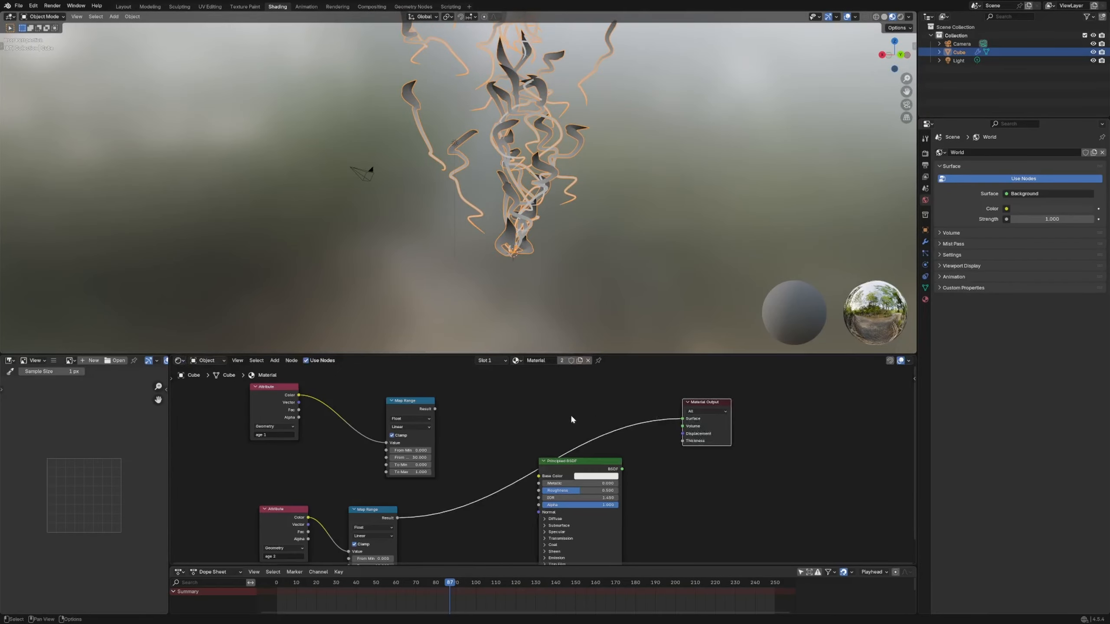
{"action": "scroll", "coordinate": [656, 512], "scroll_direction": "down", "scroll_amount": 3, "text": "shift"}
{"action": "middle_click_drag", "start_coordinate": [502, 437], "coordinate": [539, 497]}
{"action": "left_click_drag", "start_coordinate": [594, 457], "coordinate": [629, 472]}
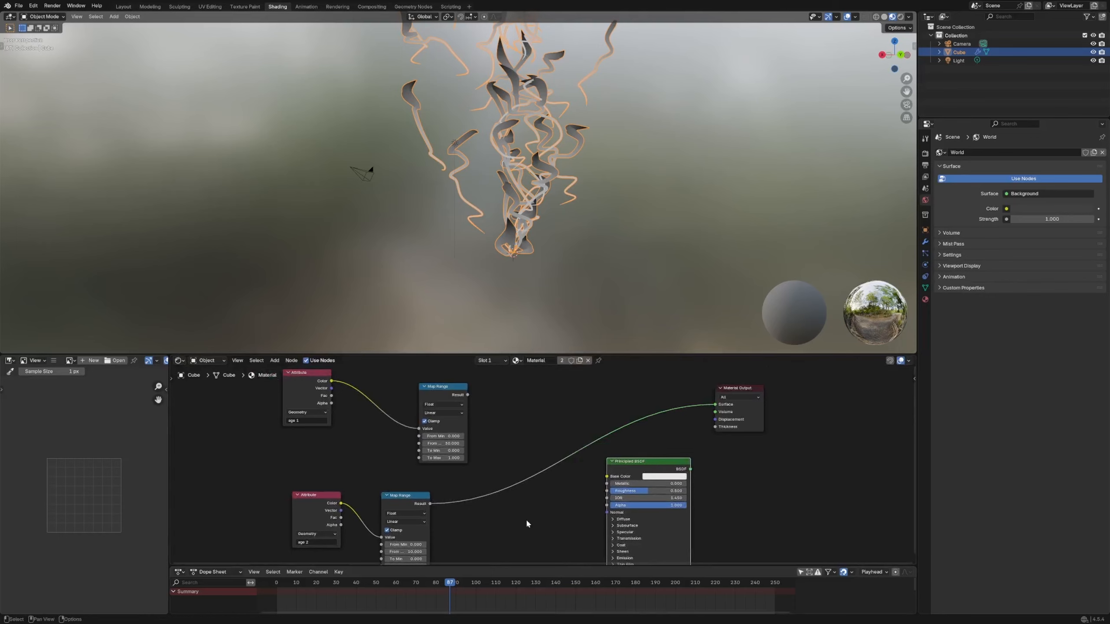
Step: Preview the age 1 Map Range on the trails and rearrange both Map Range nodes, the Principled BSDF and the Material Output
{"action": "left_click", "coordinate": [448, 397], "text": "ctrl+shift"}
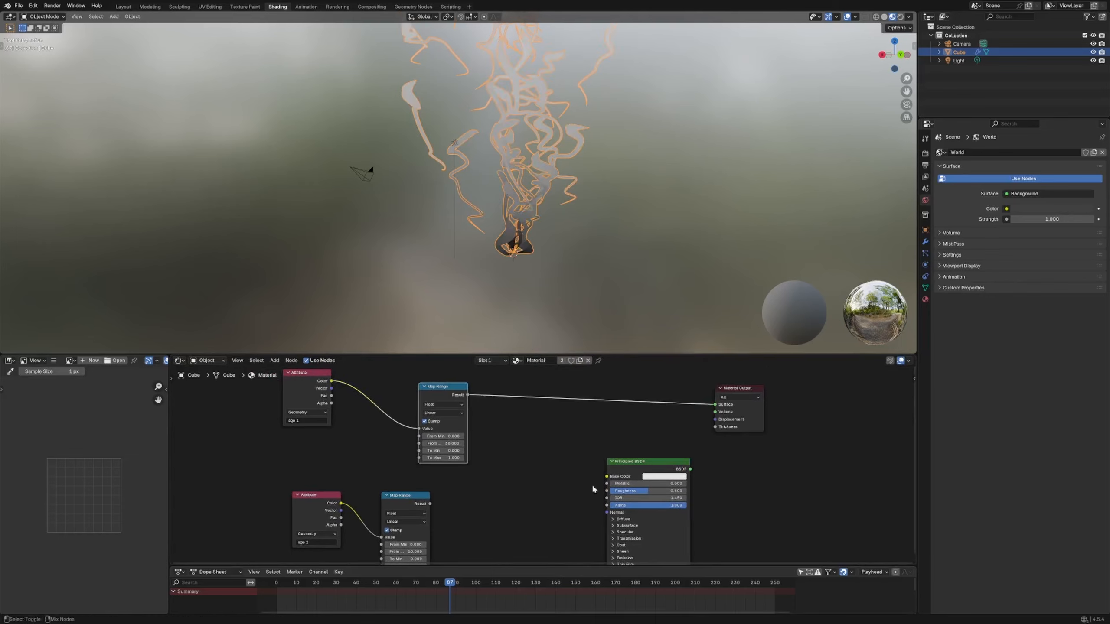
{"action": "left_click", "coordinate": [421, 503], "text": "shift"}
{"action": "key", "text": "g"}
{"action": "left_click", "coordinate": [451, 477]}
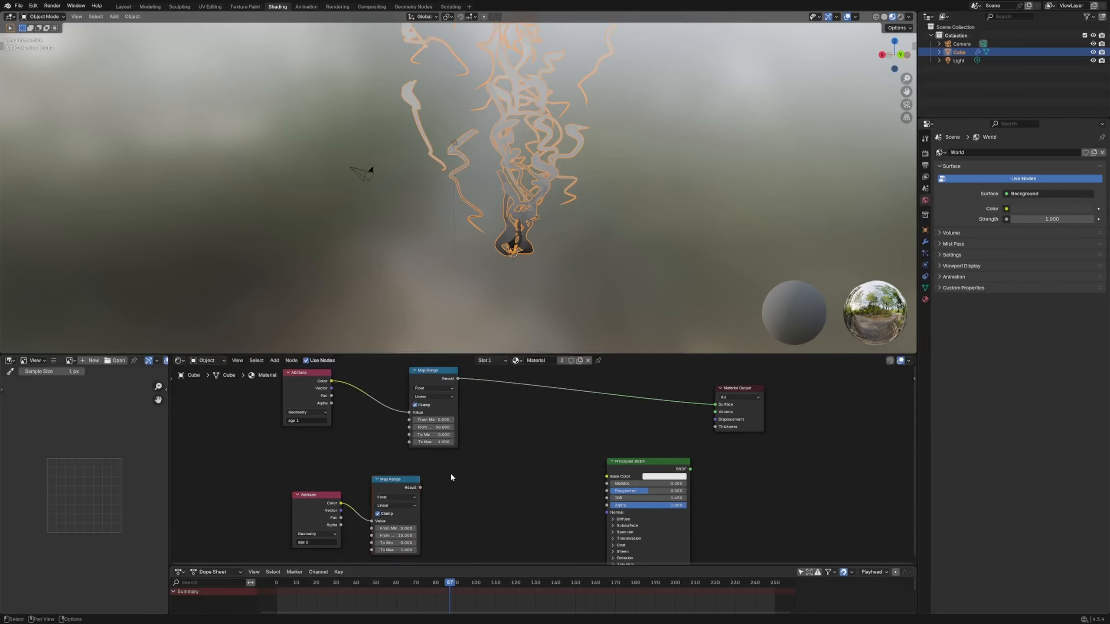
{"action": "left_click_drag", "start_coordinate": [658, 464], "coordinate": [633, 450]}
{"action": "left_click_drag", "start_coordinate": [734, 388], "coordinate": [770, 384]}
Step: Feed the age 2 Map Range through a new Color Ramp into Base Color and connect the Principled BSDF to Surface
{"action": "left_click_drag", "start_coordinate": [421, 488], "coordinate": [581, 463]}
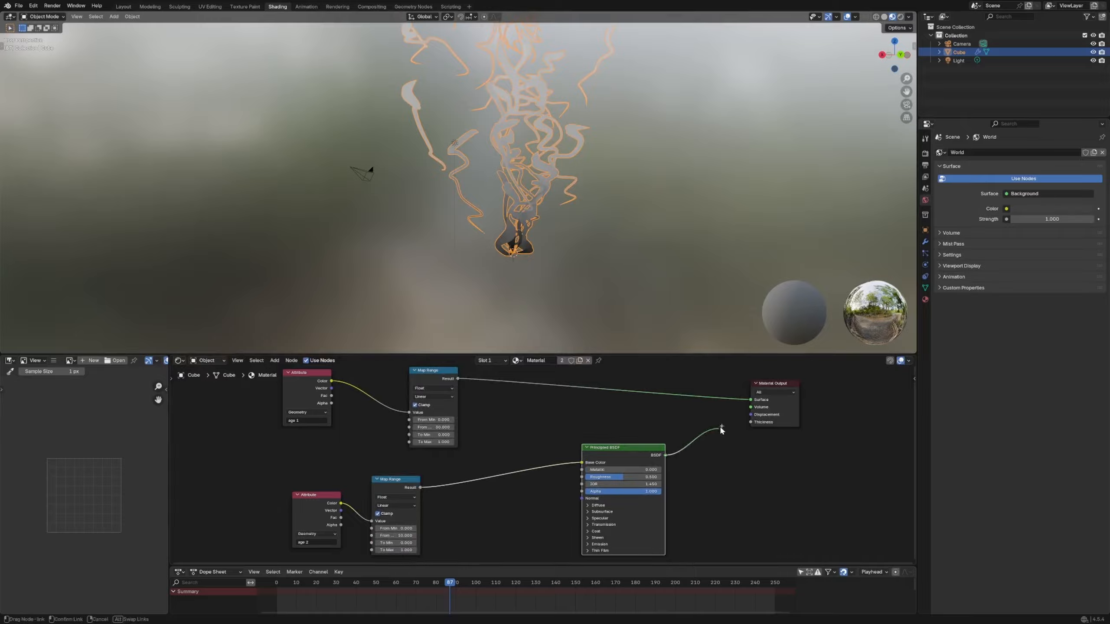
{"action": "left_click_drag", "start_coordinate": [721, 430], "coordinate": [751, 400]}
{"action": "key", "text": "shift+a"}
{"action": "type", "text": "color r"}
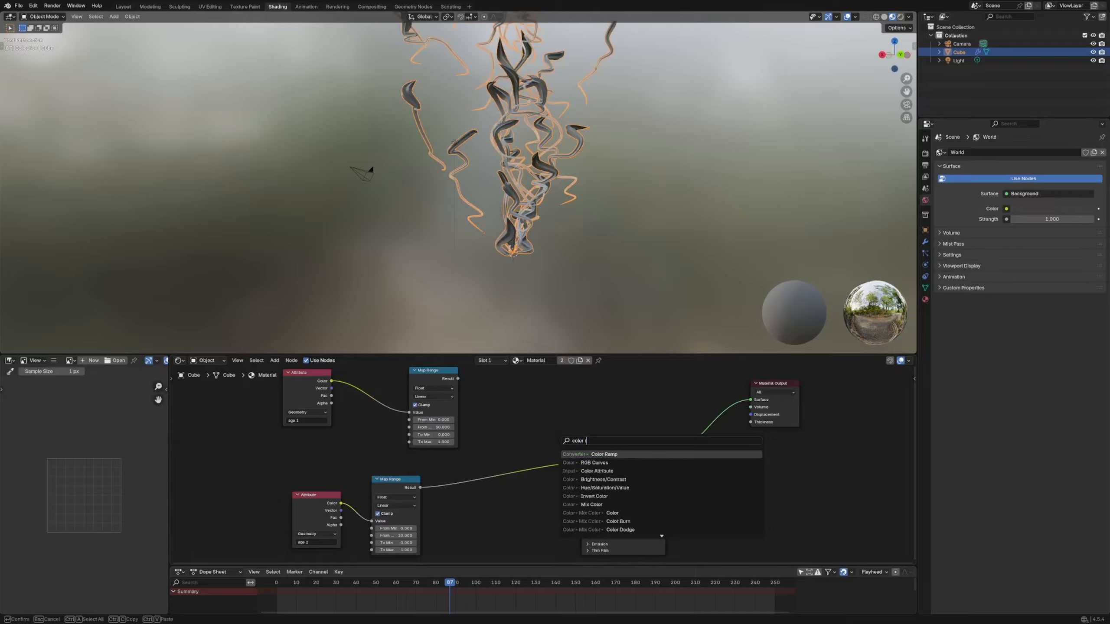
{"action": "key", "text": "Return"}
{"action": "left_click", "coordinate": [507, 443]}
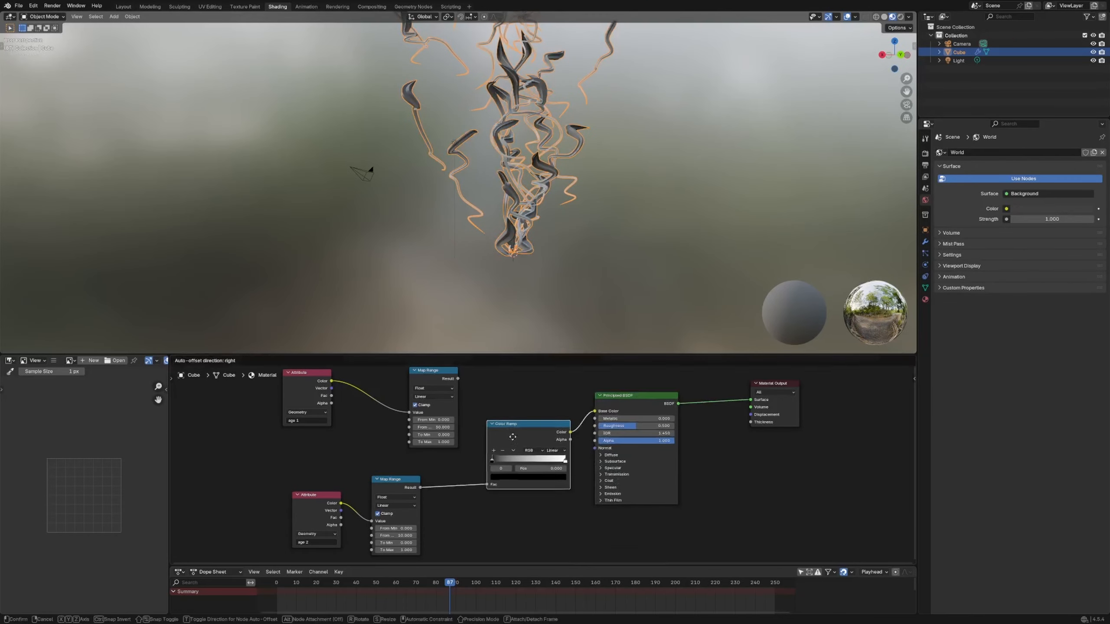
Step: Set the Color Ramp's first stop to a dark blue
{"action": "scroll", "coordinate": [507, 443], "scroll_direction": "up", "scroll_amount": 2}
{"action": "scroll", "coordinate": [507, 441], "scroll_direction": "up", "scroll_amount": 5}
{"action": "middle_click_drag", "start_coordinate": [696, 434], "coordinate": [431, 477]}
{"action": "scroll", "coordinate": [533, 216], "scroll_direction": "up", "scroll_amount": 7}
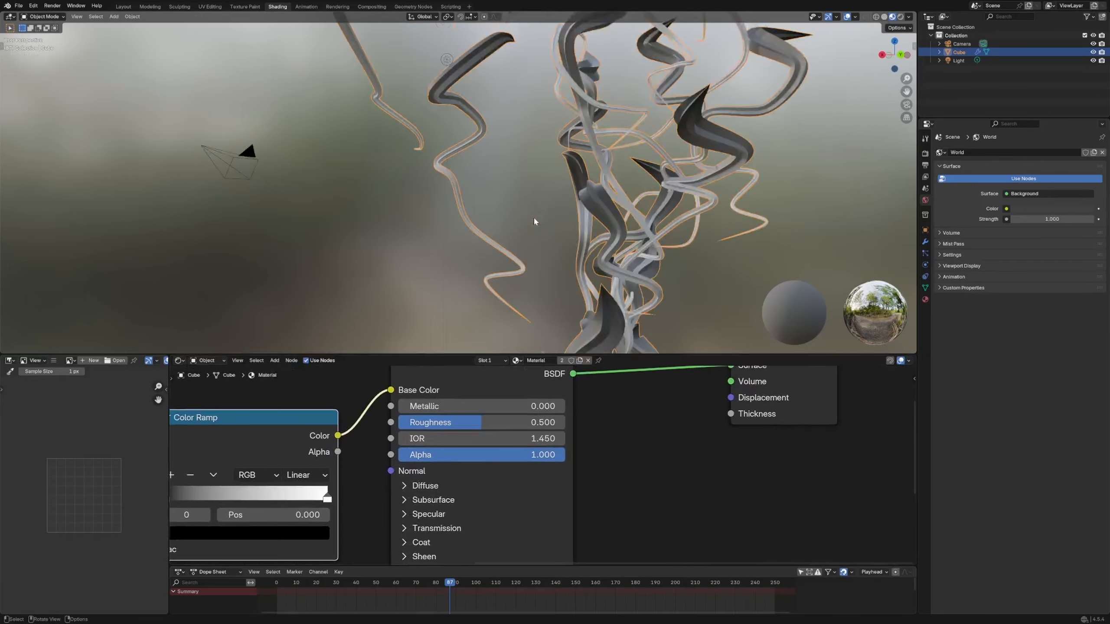
{"action": "scroll", "coordinate": [683, 250], "scroll_direction": "up", "scroll_amount": 1}
{"action": "middle_click_drag", "start_coordinate": [362, 495], "coordinate": [494, 444]}
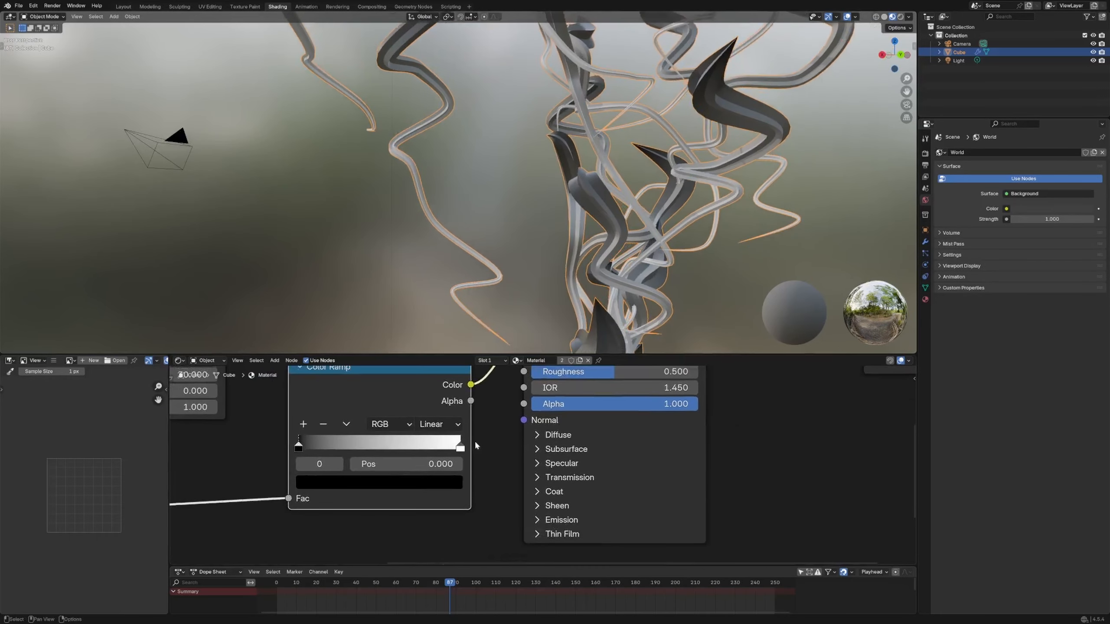
{"action": "left_click", "coordinate": [328, 486]}
{"action": "left_click", "coordinate": [435, 317]}
{"action": "left_click", "coordinate": [421, 283]}
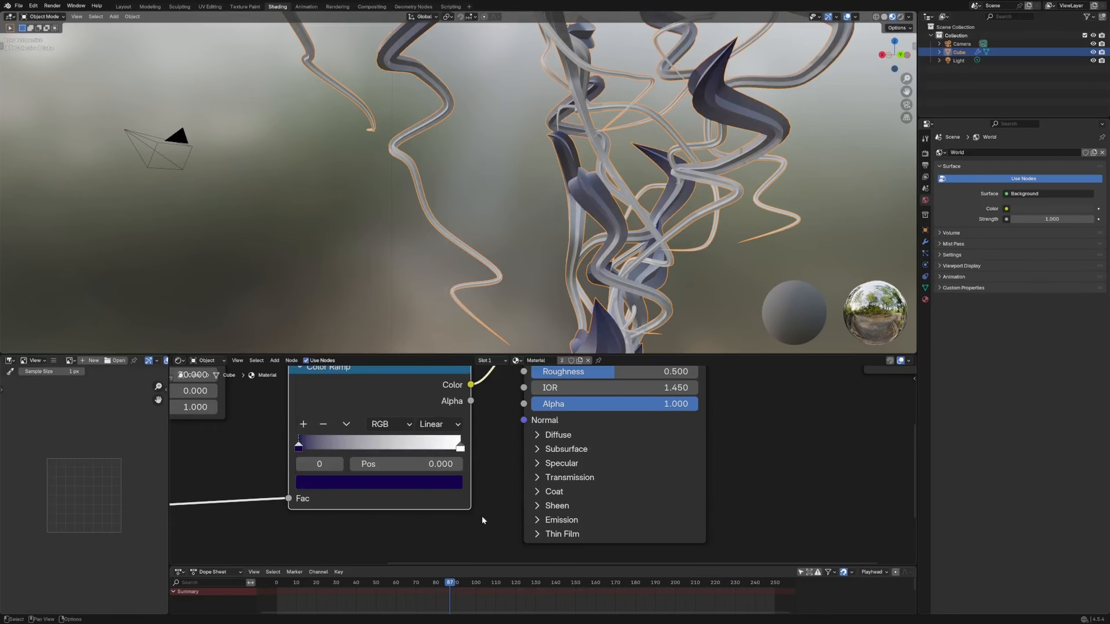
Step: Set the Color Ramp's end stop to orange and move the Material Output farther from the Principled BSDF
{"action": "left_click", "coordinate": [460, 448]}
{"action": "left_click", "coordinate": [385, 483]}
{"action": "left_click", "coordinate": [345, 341]}
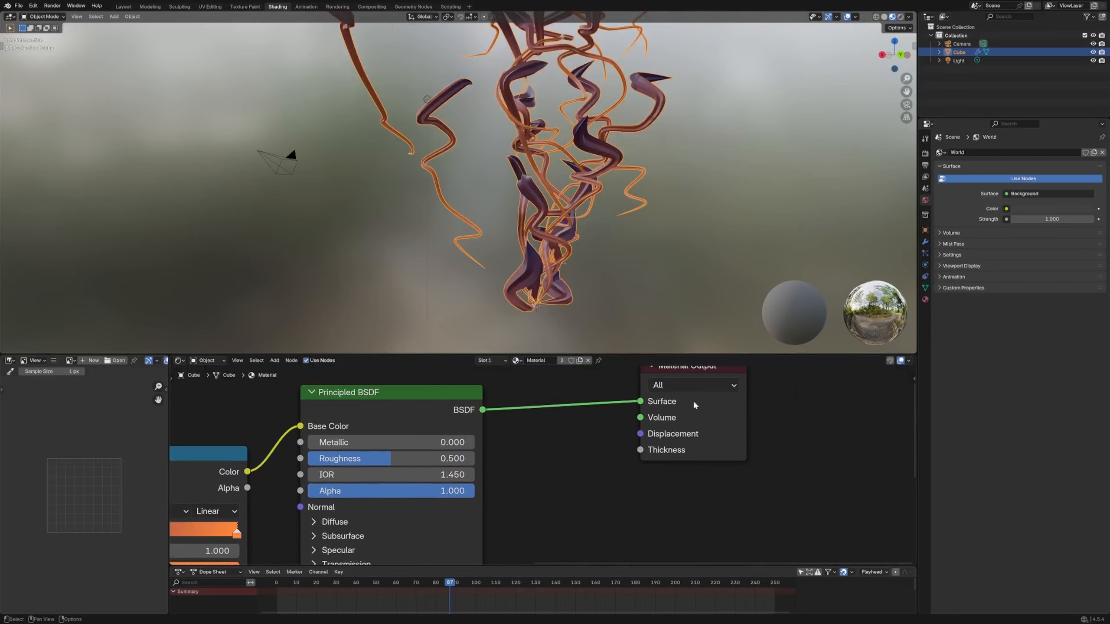
{"action": "left_click_drag", "start_coordinate": [693, 401], "coordinate": [727, 382]}
{"action": "middle_click_drag", "start_coordinate": [505, 465], "coordinate": [599, 457]}
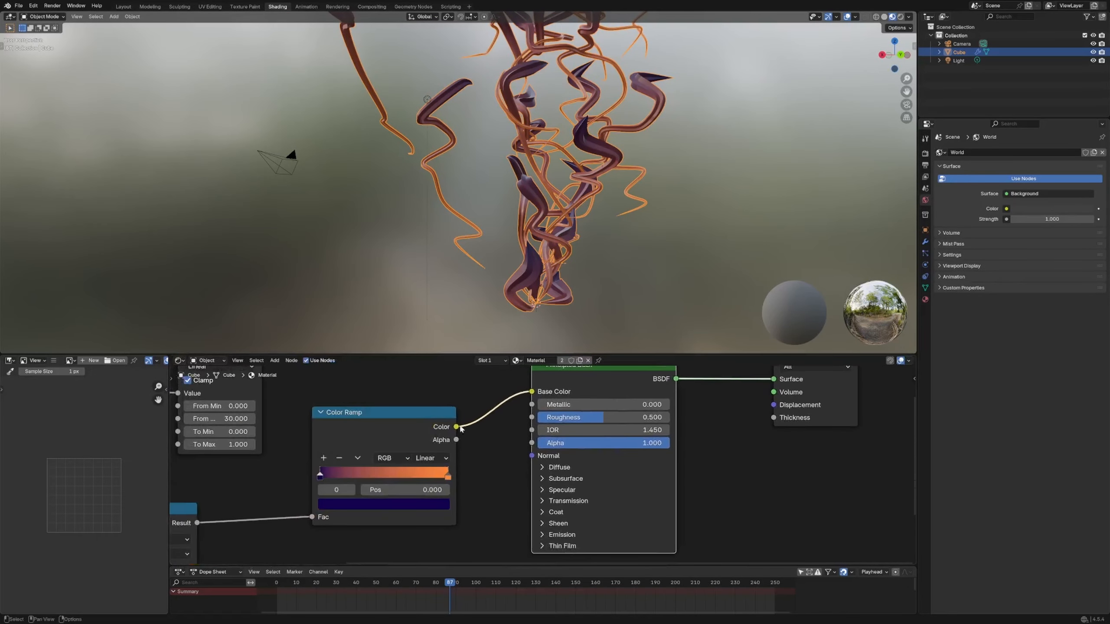
Step: Brighten the Color Ramp's first stop to a more vivid blue
{"action": "left_click", "coordinate": [406, 506]}
{"action": "left_click_drag", "start_coordinate": [426, 372], "coordinate": [426, 345]}
{"action": "left_click", "coordinate": [486, 410]}
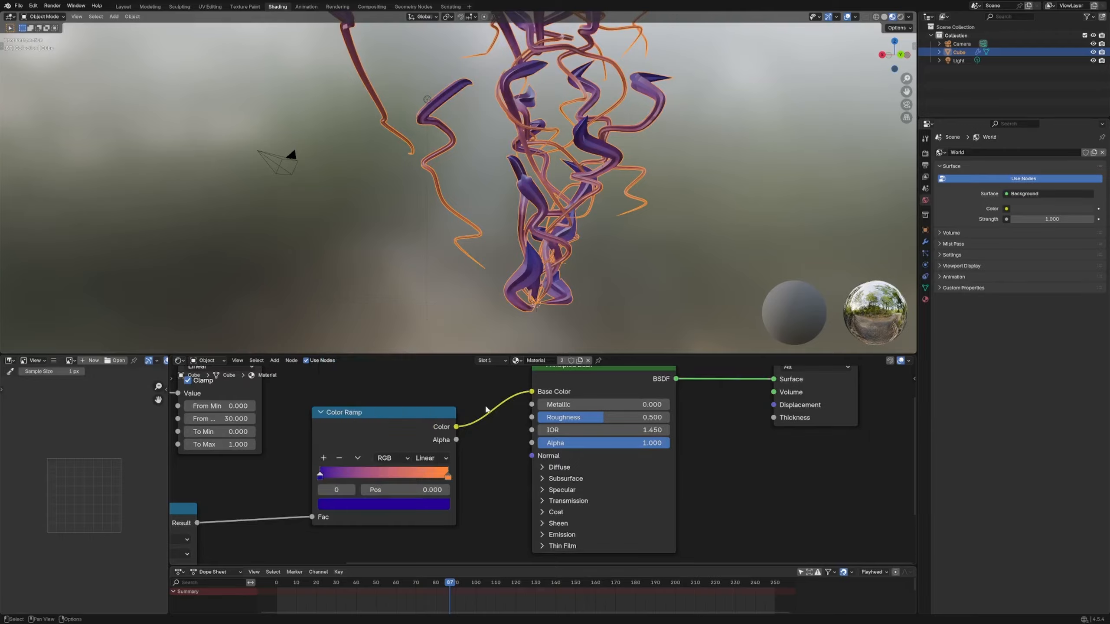
Step: Add a Mix node set to Color above the Color Ramp, and feed the ramp's Color into its A input
{"action": "middle_click_drag", "start_coordinate": [432, 395], "coordinate": [412, 438]}
{"action": "scroll", "coordinate": [411, 437], "scroll_direction": "down", "scroll_amount": 2}
{"action": "key", "text": "shift+a"}
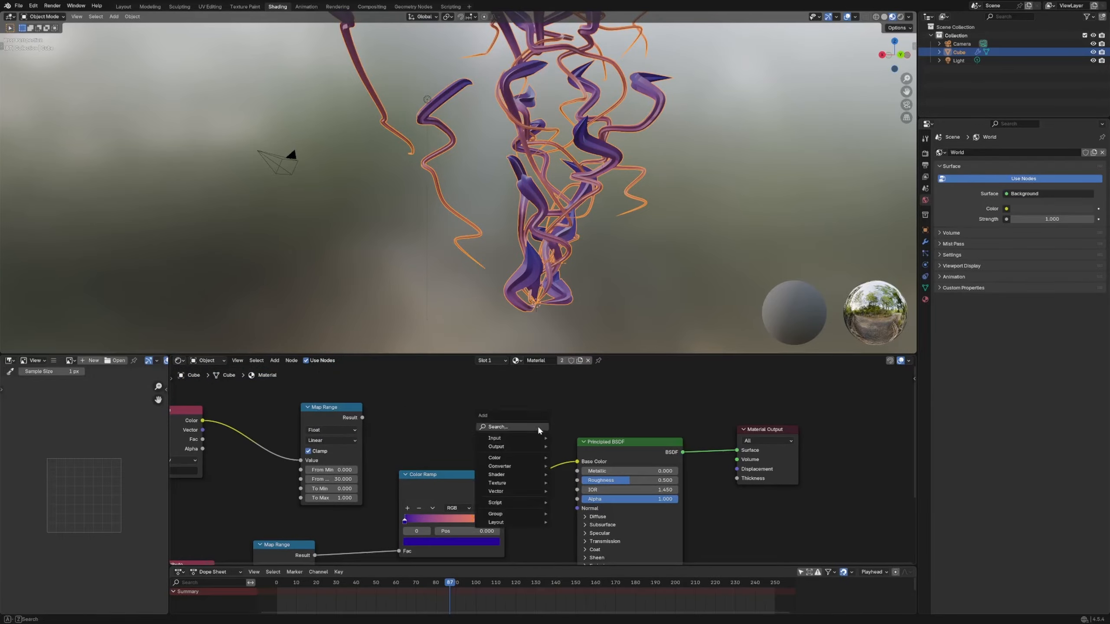
{"action": "left_click", "coordinate": [541, 427]}
{"action": "type", "text": "mix"}
{"action": "key", "text": "Return"}
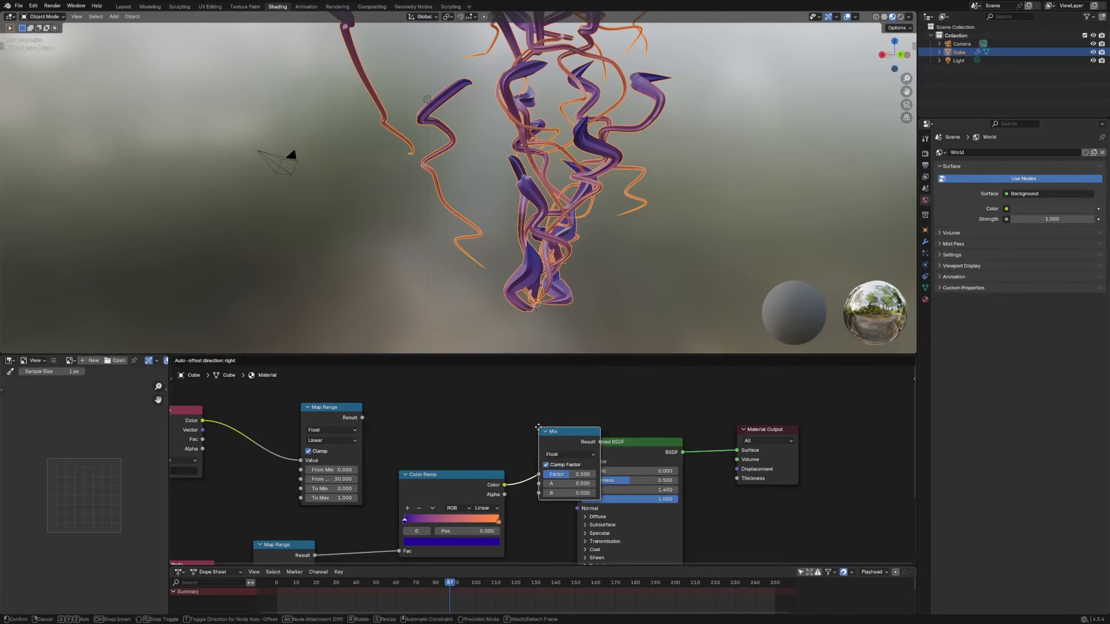
{"action": "left_click", "coordinate": [466, 372]}
{"action": "left_click_drag", "start_coordinate": [504, 485], "coordinate": [436, 491]}
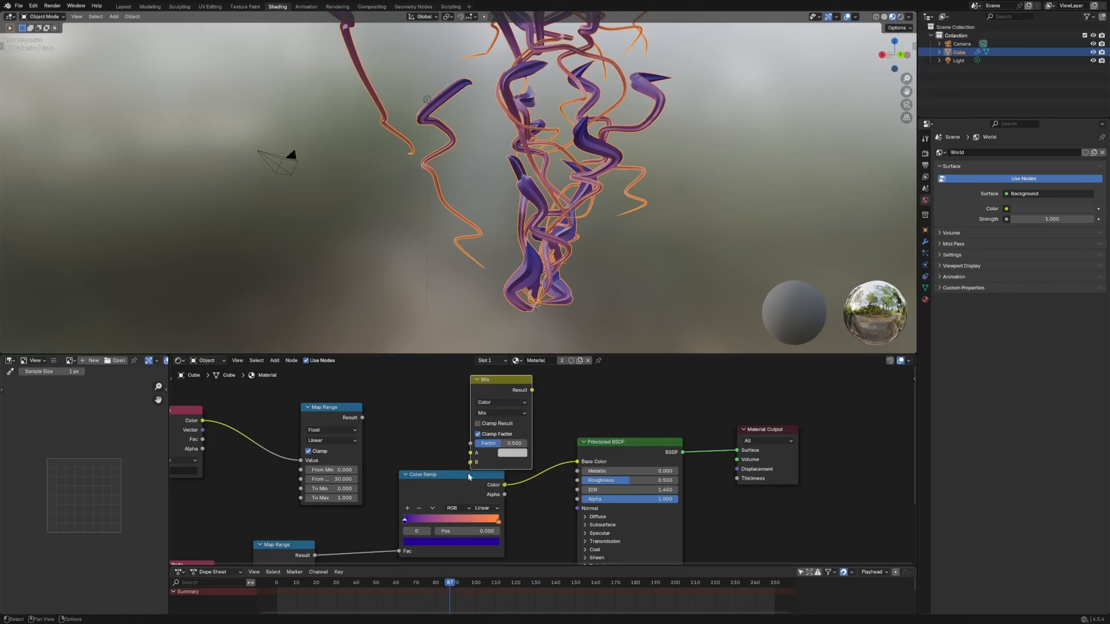
Step: Wire the age 1 Map Range into the Mix node's Factor and its Result into Base Color, with Lighten blending
{"action": "left_click_drag", "start_coordinate": [363, 418], "coordinate": [470, 443]}
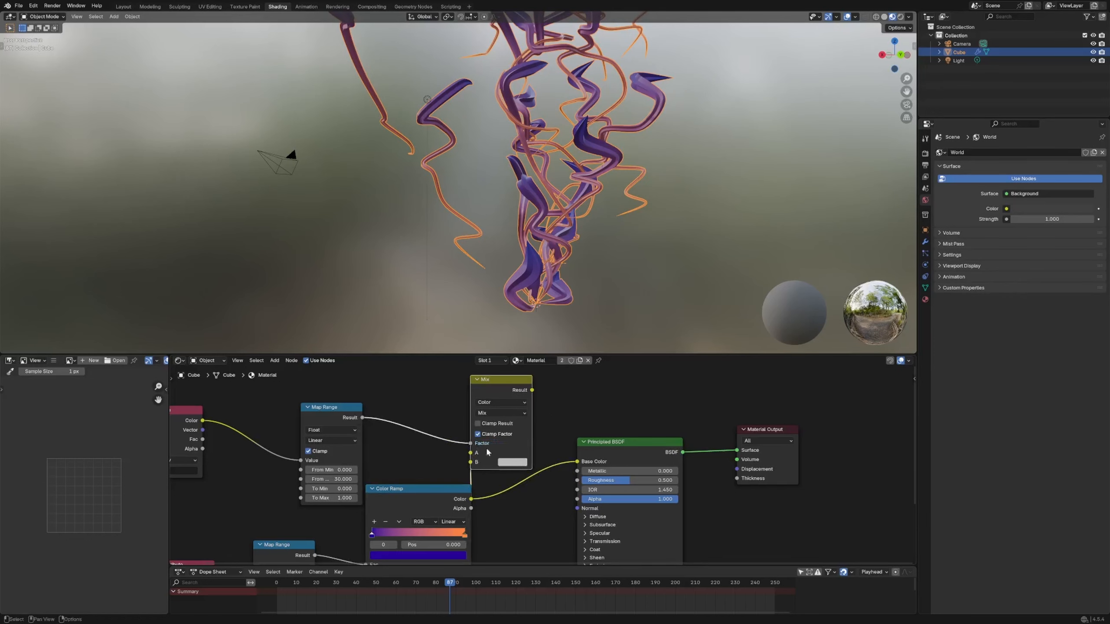
{"action": "left_click", "coordinate": [512, 462]}
{"action": "left_click_drag", "start_coordinate": [532, 390], "coordinate": [577, 461]}
{"action": "left_click", "coordinate": [500, 402]}
{"action": "left_click", "coordinate": [505, 414]}
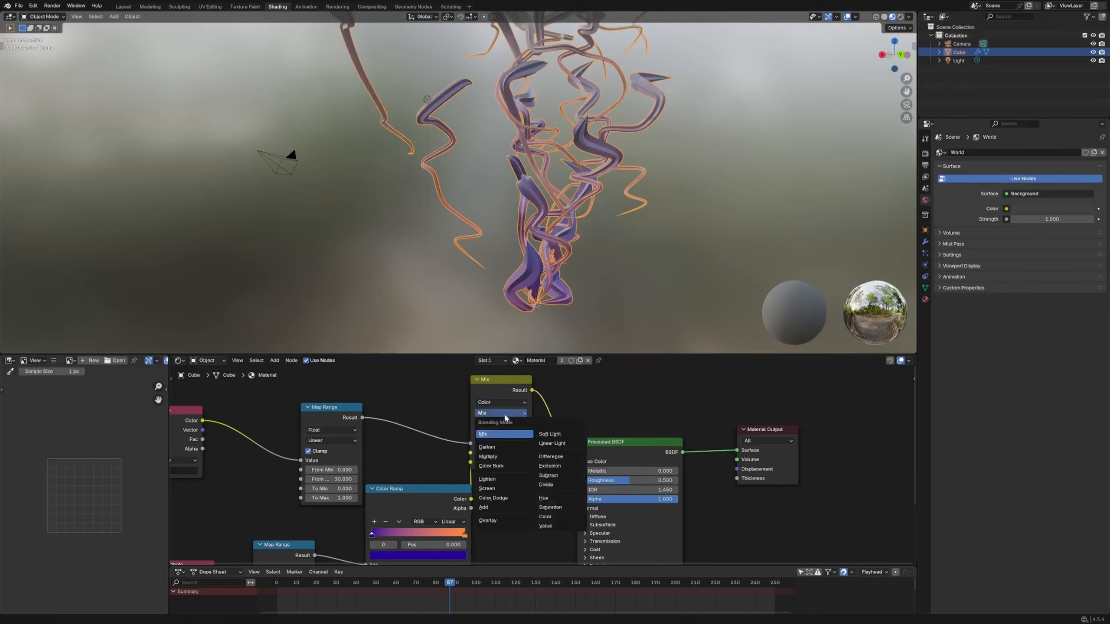
{"action": "left_click", "coordinate": [507, 480]}
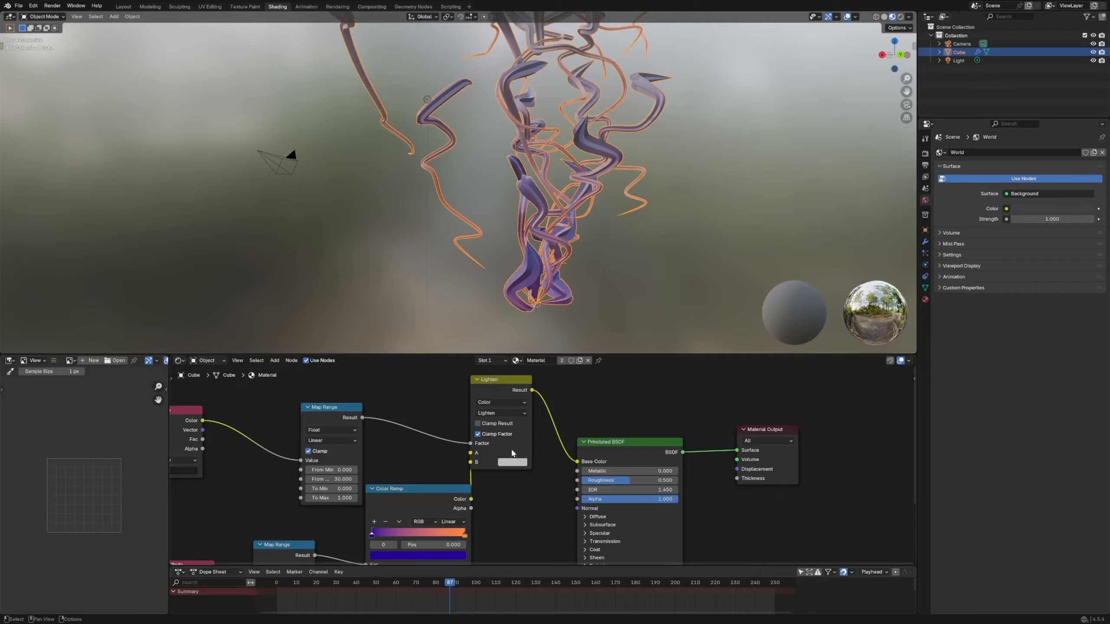
Step: Set the mix node's B color to golden yellow, preview the age 1 mask and mixed result, and try Darken blending
{"action": "left_click", "coordinate": [507, 459], "text": "ctrl+shift"}
{"action": "left_click", "coordinate": [512, 462]}
{"action": "left_click_drag", "start_coordinate": [536, 363], "coordinate": [534, 379]}
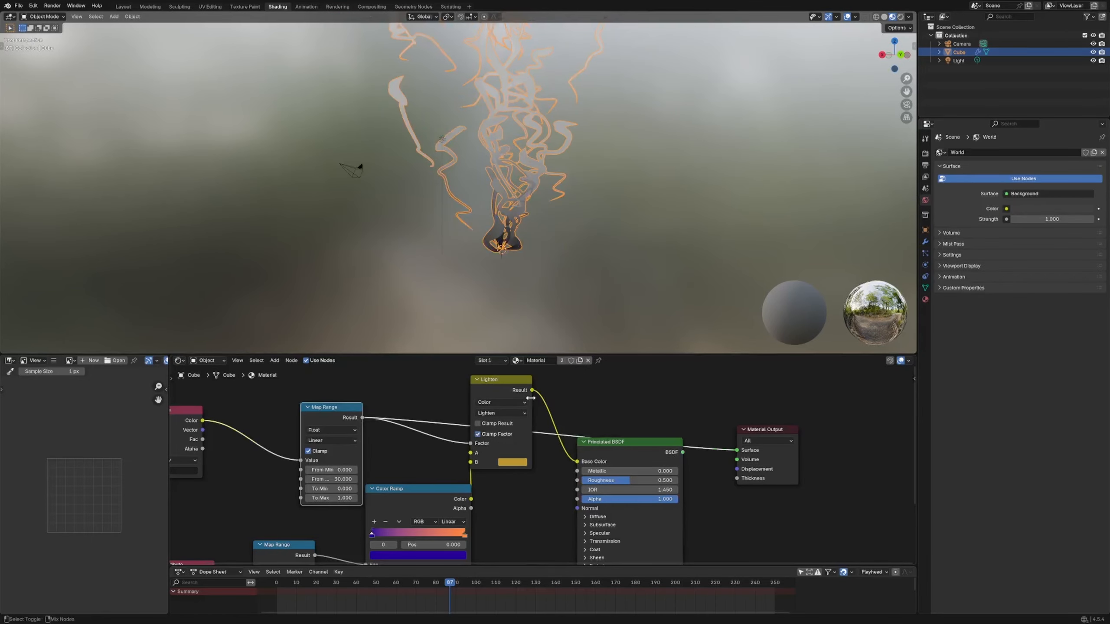
{"action": "left_click", "coordinate": [515, 410], "text": "ctrl+shift"}
{"action": "left_click", "coordinate": [505, 414]}
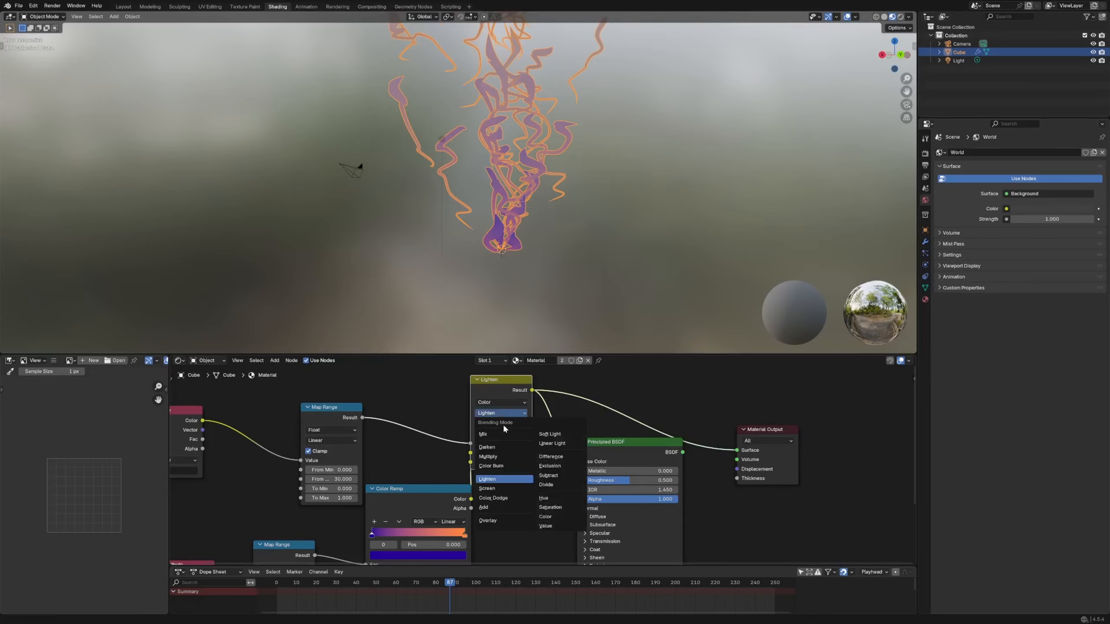
{"action": "left_click", "coordinate": [487, 447]}
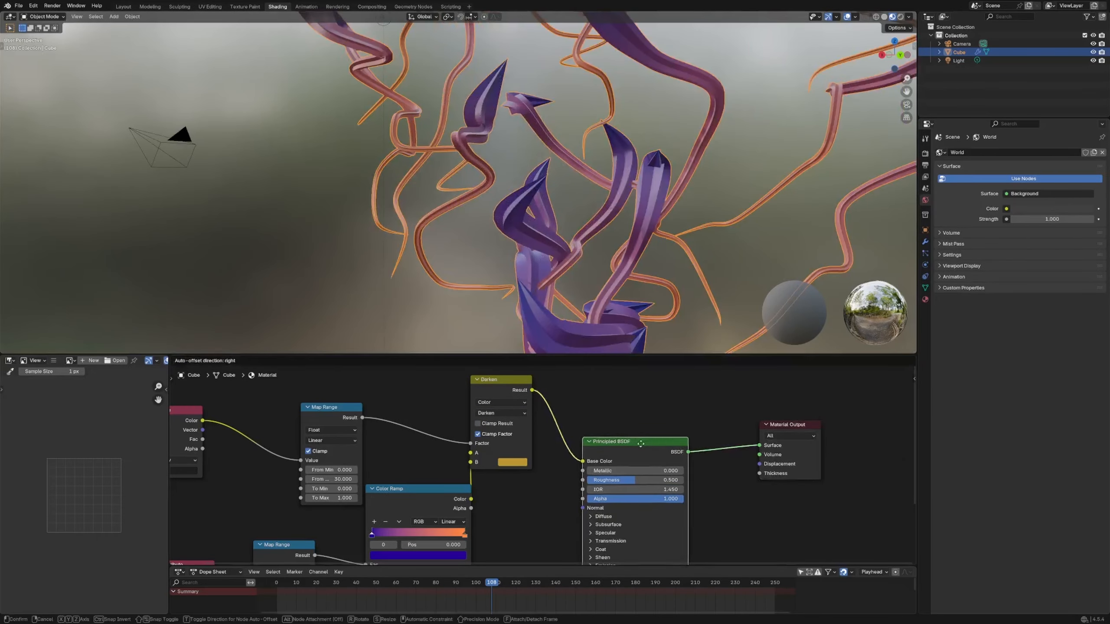
Step: Wire the age 1 Map Range into the mix node's B with Factor 1.000 and Color Dodge blending, comparing it with Soft Light
{"action": "left_click_drag", "start_coordinate": [328, 418], "coordinate": [319, 382]}
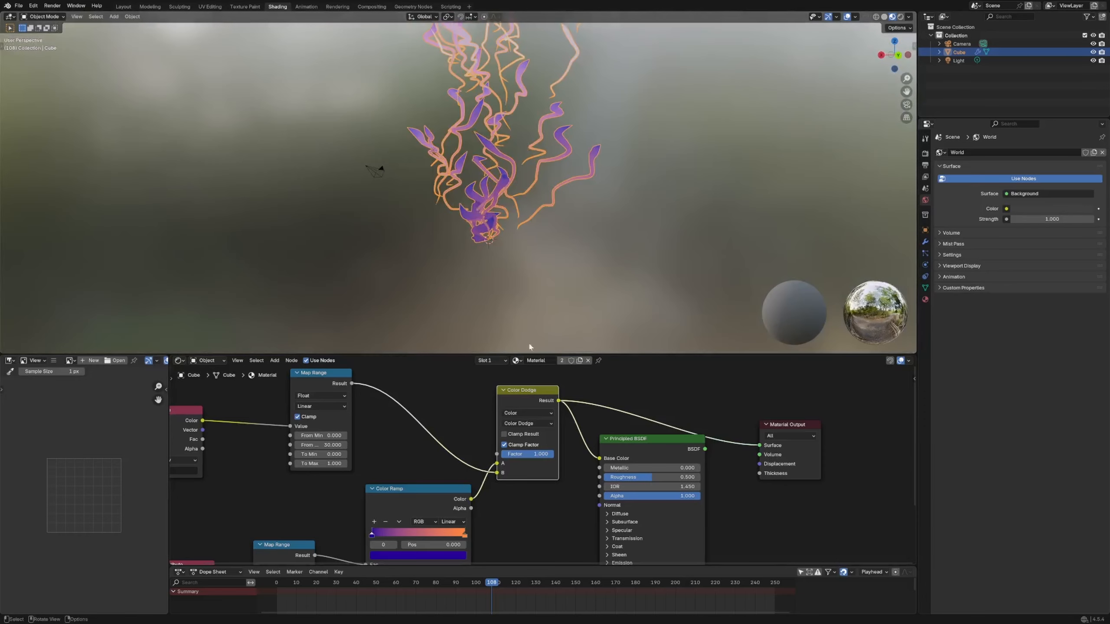
{"action": "left_click", "coordinate": [539, 424]}
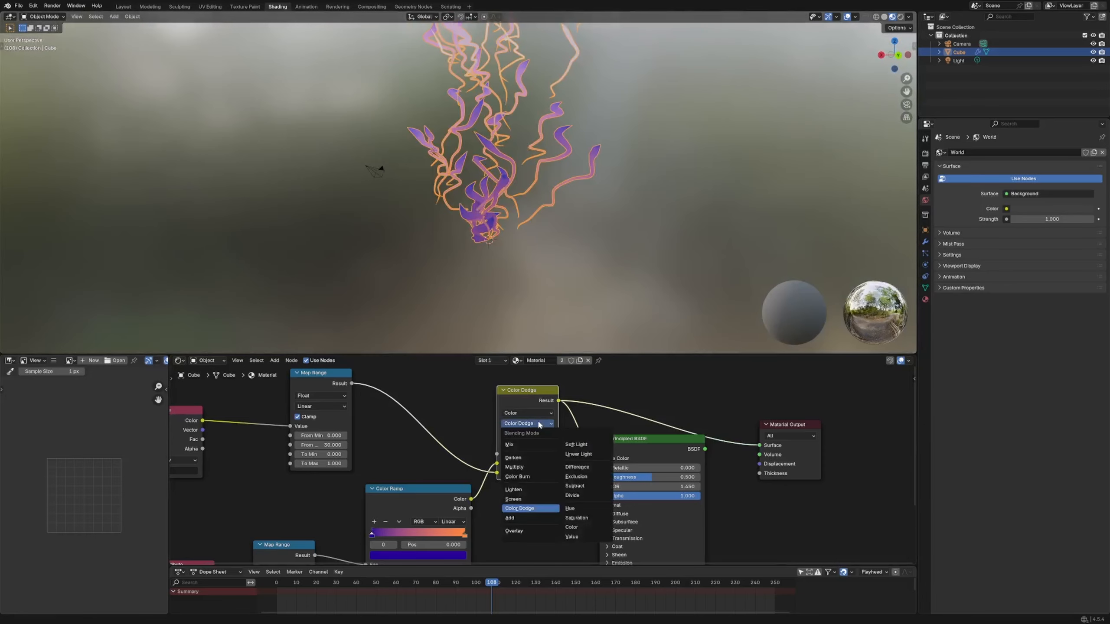
{"action": "left_click", "coordinate": [581, 447]}
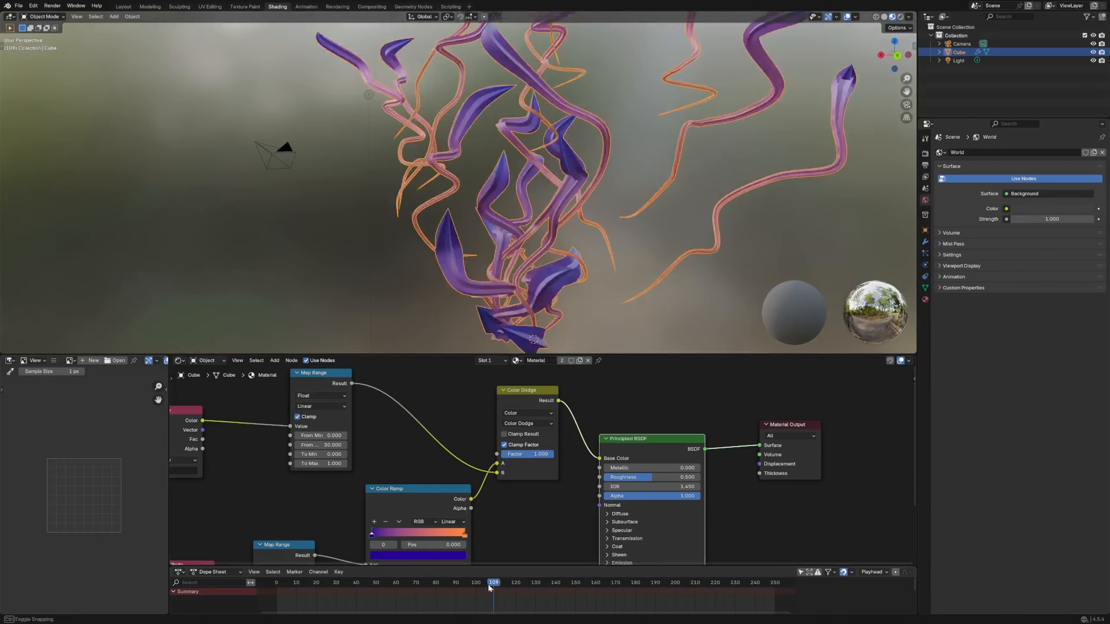
{"action": "middle_click_drag", "start_coordinate": [568, 218], "coordinate": [694, 421]}
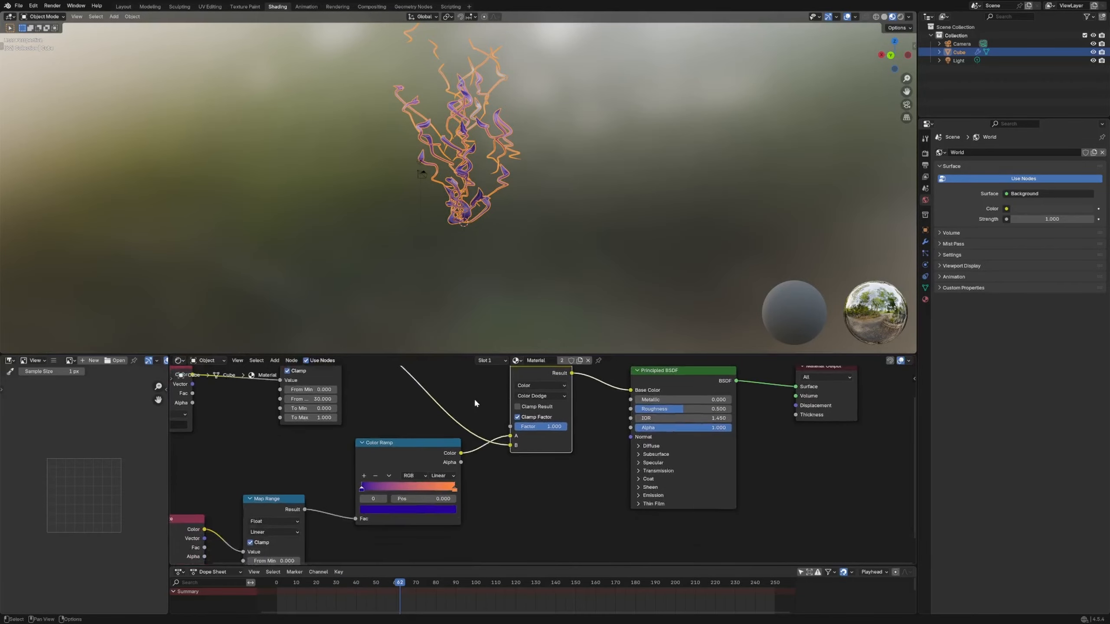
Step: Add a second Color Ramp below the Color Dodge node, driven by the age 1 Map Range's Result
{"action": "middle_click_drag", "start_coordinate": [421, 403], "coordinate": [450, 459]}
{"action": "left_click_drag", "start_coordinate": [372, 394], "coordinate": [581, 523]}
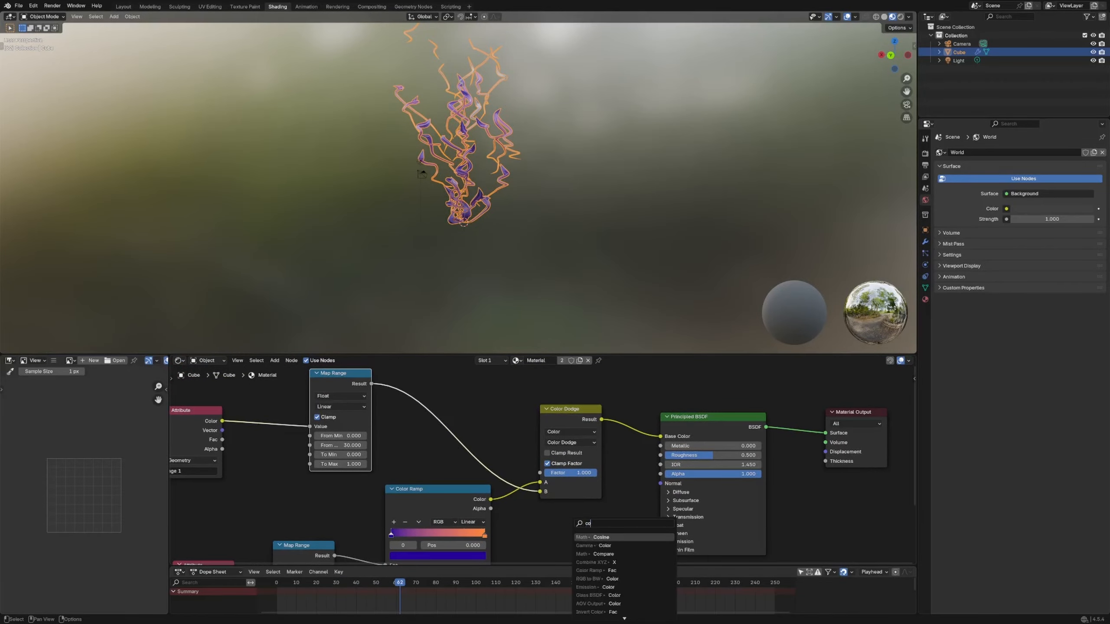
{"action": "key", "text": "Return"}
{"action": "key", "text": "Escape"}
{"action": "key", "text": "shift+a"}
{"action": "type", "text": "color ram"}
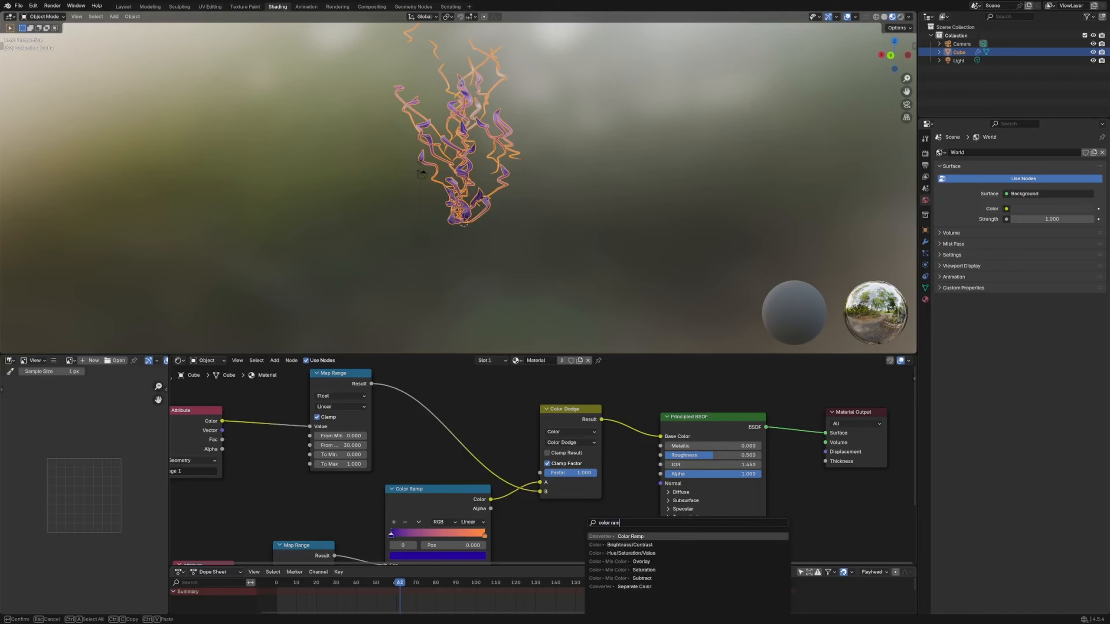
{"action": "key", "text": "Return"}
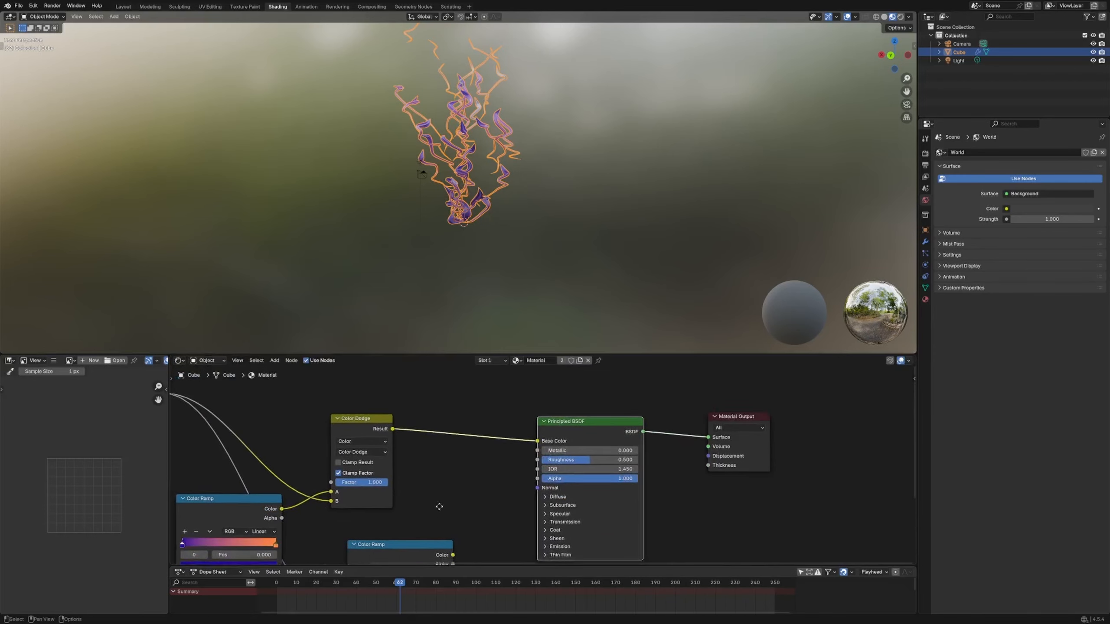
{"action": "left_click", "coordinate": [428, 508]}
Step: Link the new Color Ramp's Color to the Principled BSDF's Alpha, output the shader to Surface, and check frame 101
{"action": "scroll", "coordinate": [510, 504], "scroll_direction": "up", "scroll_amount": 1}
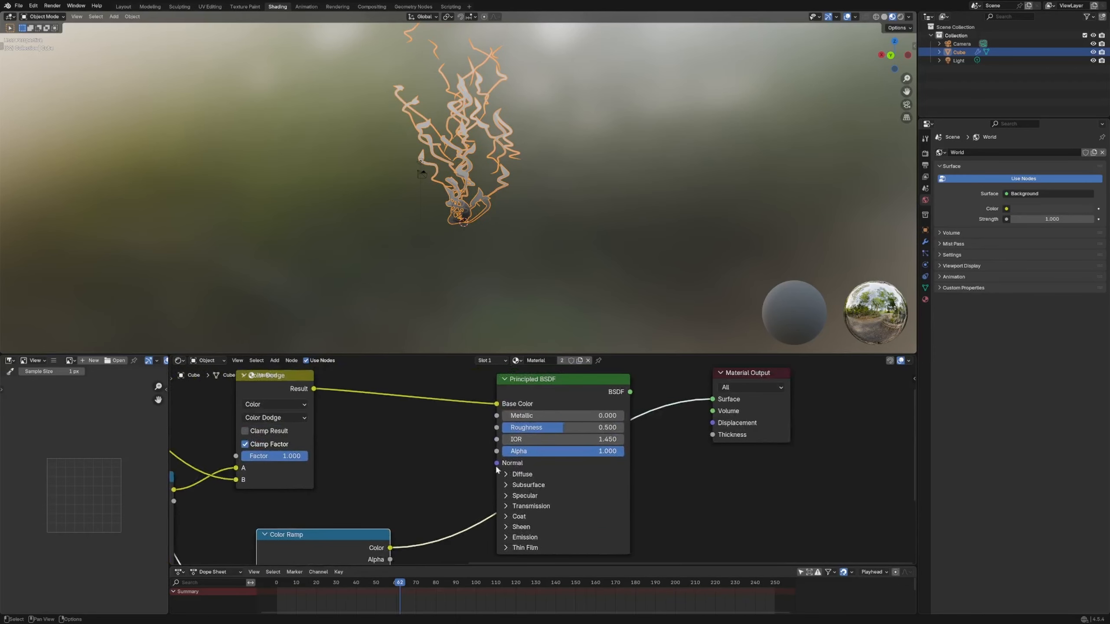
{"action": "left_click_drag", "start_coordinate": [475, 453], "coordinate": [496, 451]}
{"action": "left_click", "coordinate": [595, 405], "text": "ctrl+shift"}
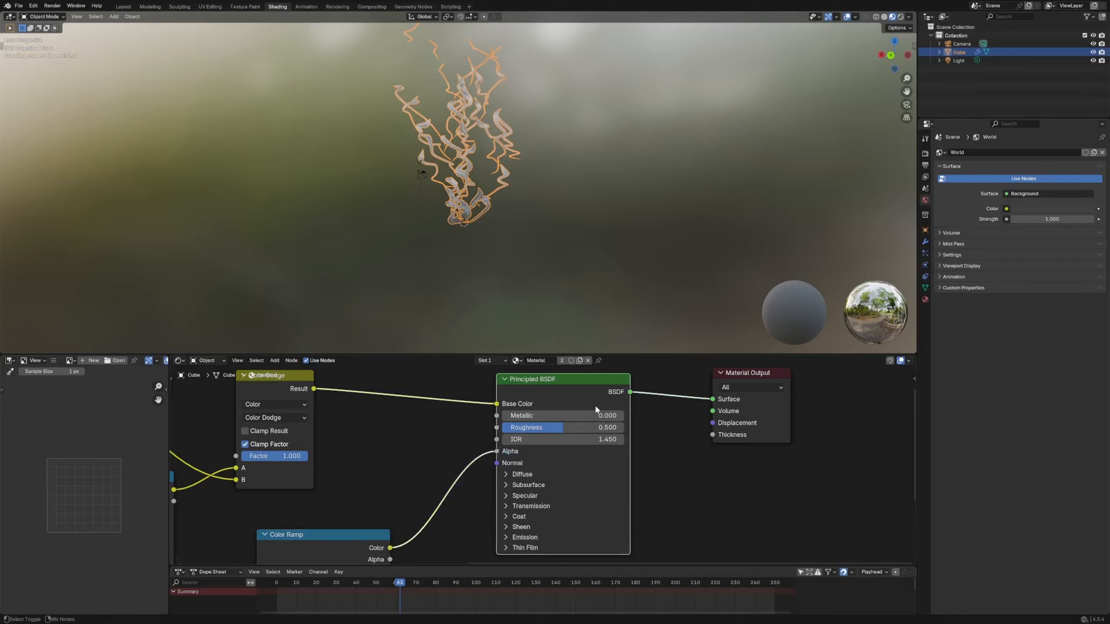
{"action": "middle_click_drag", "start_coordinate": [464, 516], "coordinate": [488, 409]}
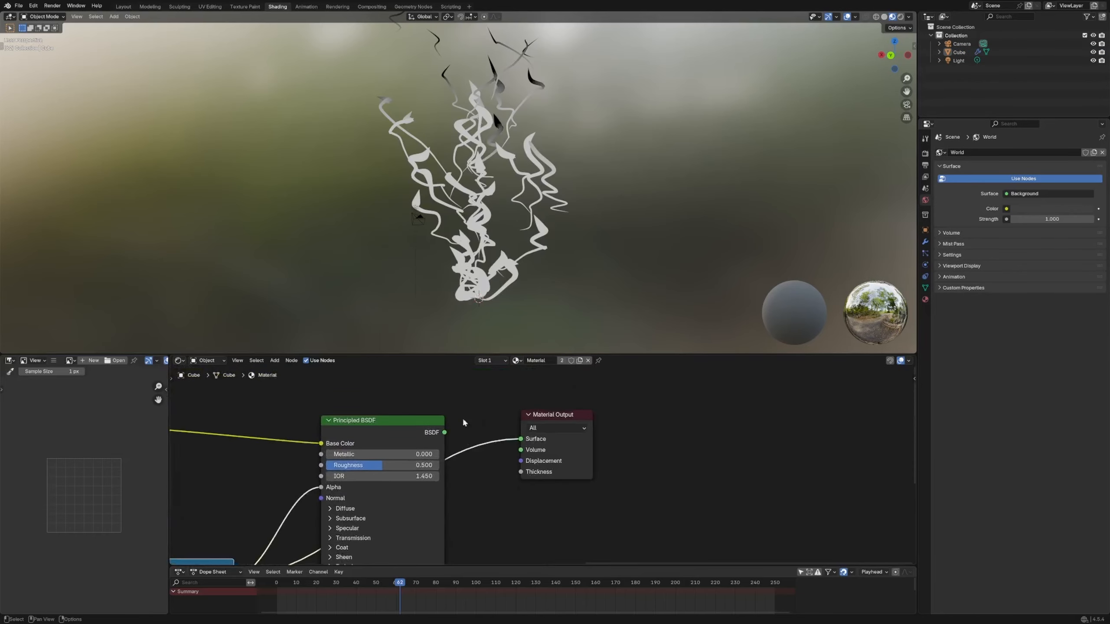
{"action": "left_click", "coordinate": [423, 429], "text": "ctrl+shift"}
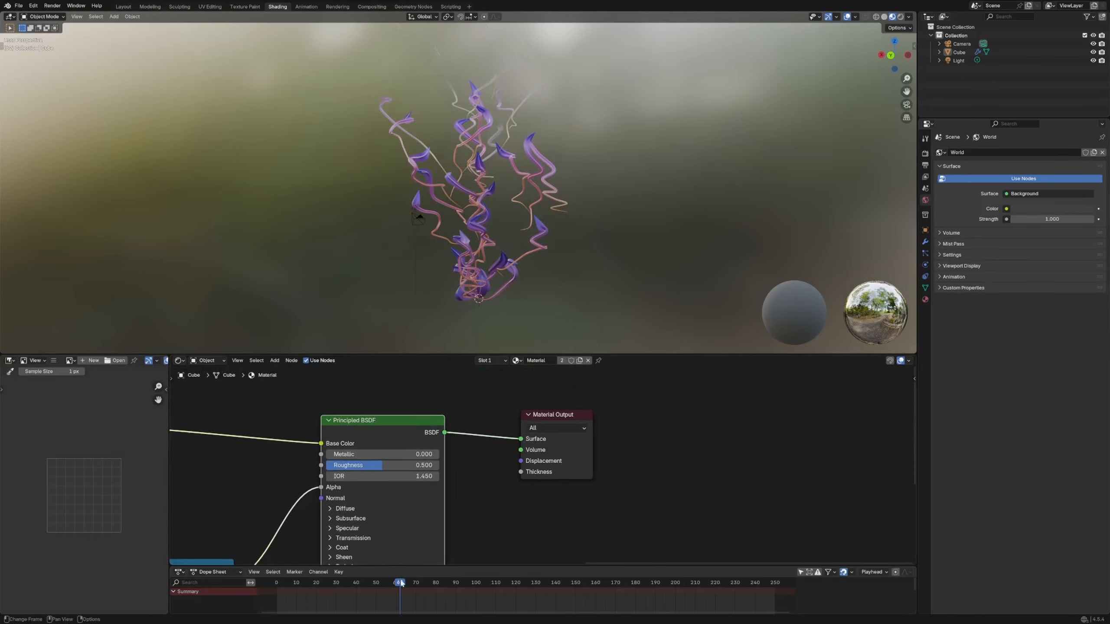
{"action": "left_click_drag", "start_coordinate": [401, 584], "coordinate": [478, 588]}
Step: Expand the Principled BSDF's Subsurface settings and set the Subsurface Weight to 1.000
{"action": "left_click", "coordinate": [651, 508]}
{"action": "middle_click_drag", "start_coordinate": [627, 487], "coordinate": [525, 465]}
{"action": "scroll", "coordinate": [549, 481], "scroll_direction": "down", "scroll_amount": 3}
{"action": "left_click_drag", "start_coordinate": [523, 459], "coordinate": [546, 454]}
{"action": "scroll", "coordinate": [398, 505], "scroll_direction": "up", "scroll_amount": 6}
{"action": "middle_click_drag", "start_coordinate": [398, 506], "coordinate": [554, 475]}
{"action": "left_click", "coordinate": [434, 456]}
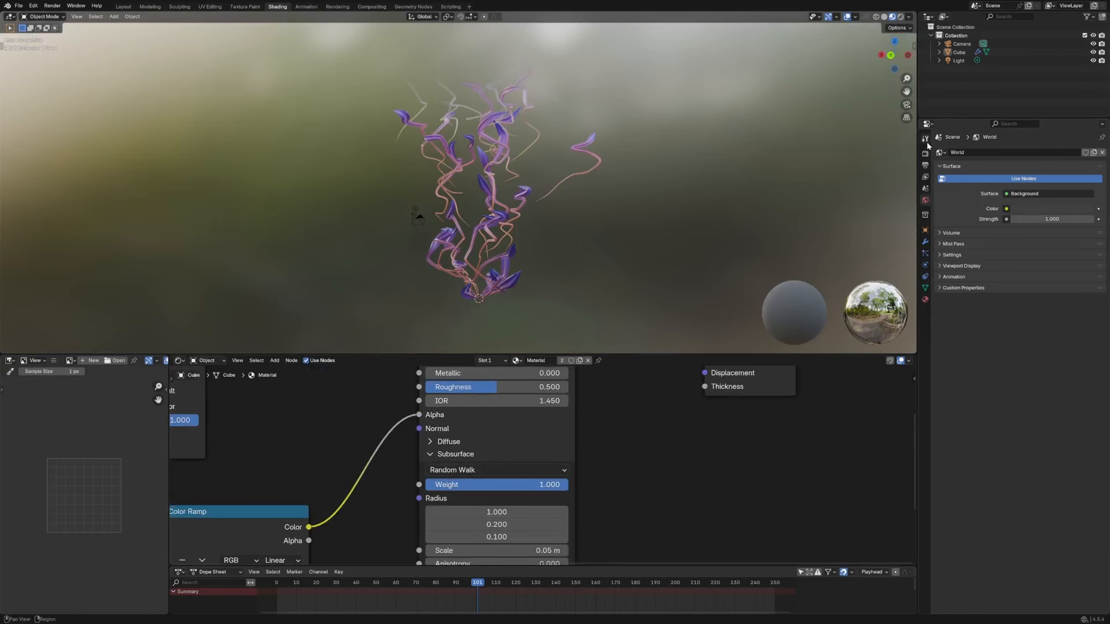
Step: Bring up the render settings and raise the Principled BSDF's Subsurface Scale to 4.25 m
{"action": "left_click", "coordinate": [926, 154]}
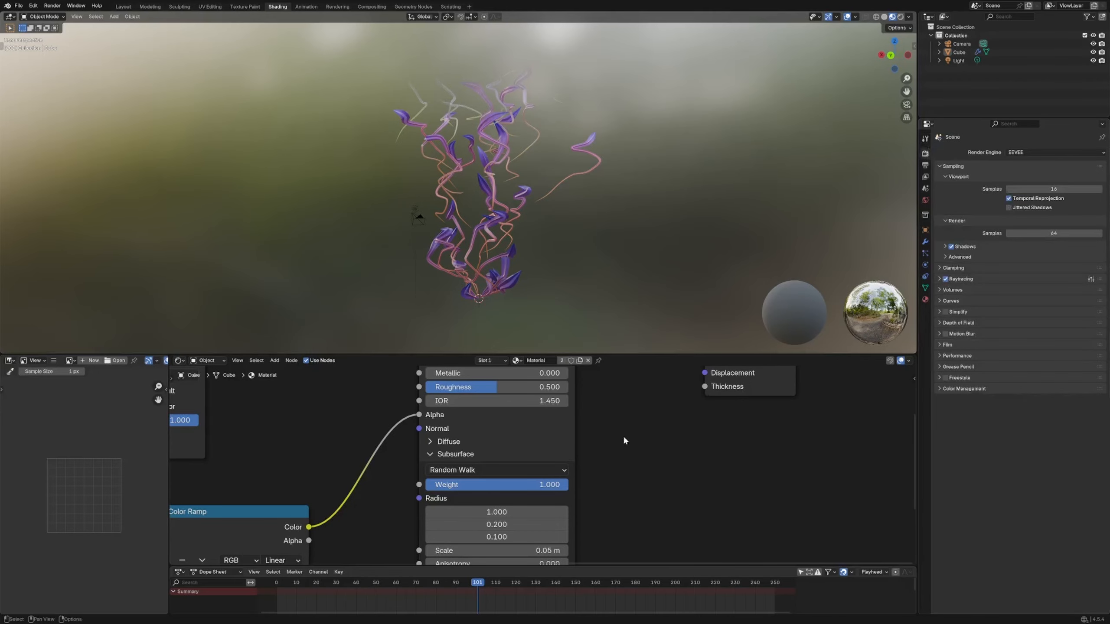
{"action": "middle_click_drag", "start_coordinate": [623, 437], "coordinate": [637, 388]}
{"action": "left_click_drag", "start_coordinate": [519, 502], "coordinate": [548, 502]}
{"action": "middle_click_drag", "start_coordinate": [576, 287], "coordinate": [538, 298]}
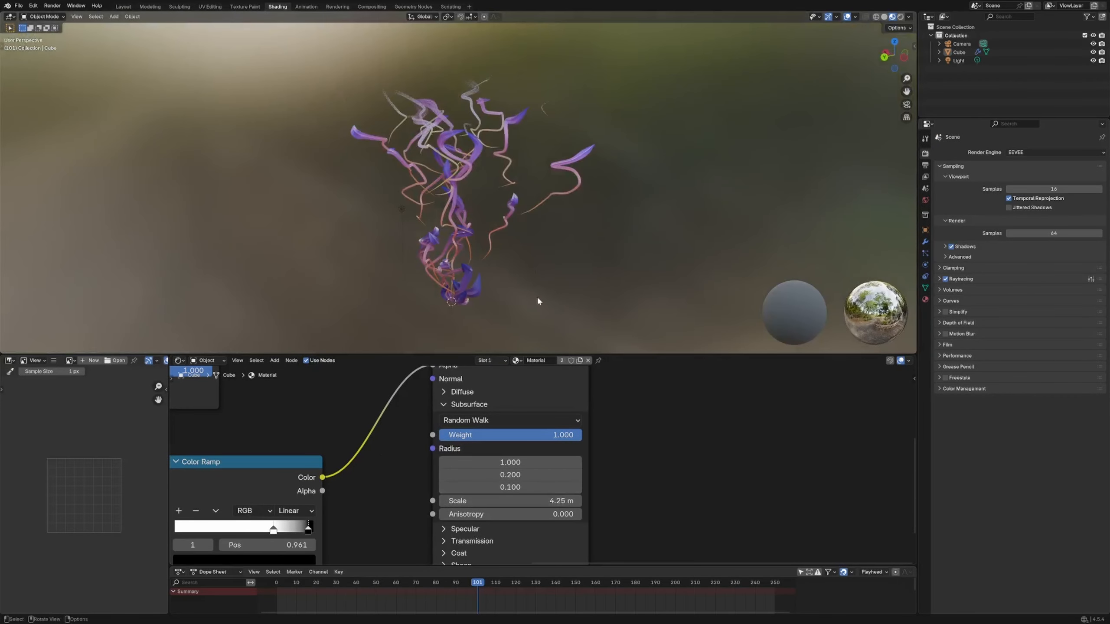
Step: Select the particle trails and show them in the Layout workspace with Rendered viewport shading
{"action": "left_click", "coordinate": [473, 261]}
{"action": "left_click", "coordinate": [123, 6]}
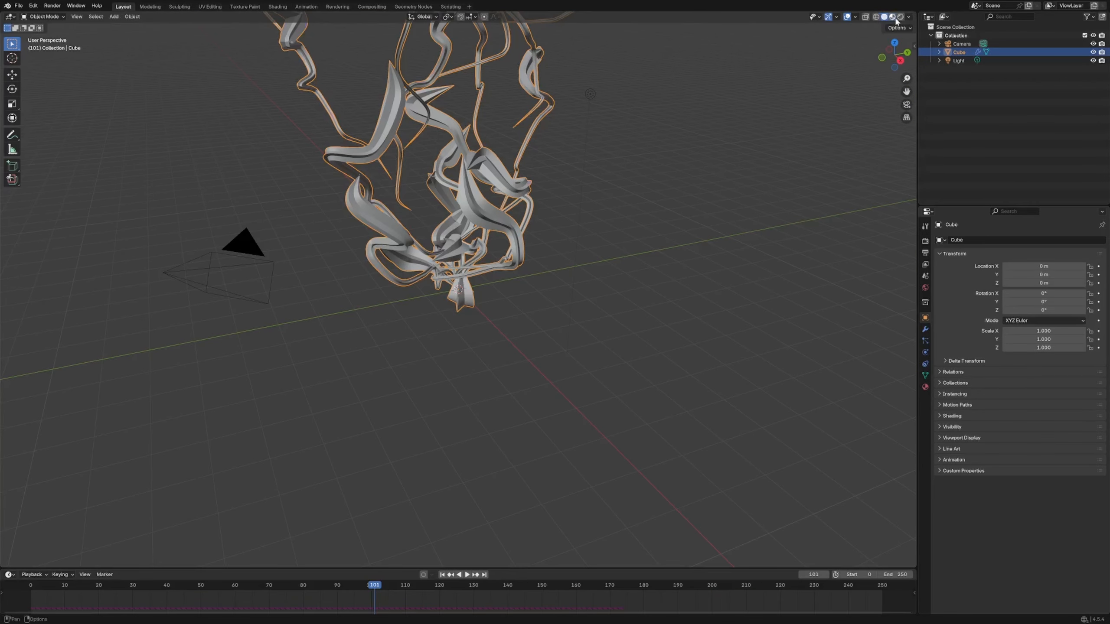
{"action": "left_click", "coordinate": [893, 17]}
Step: Add a ground plane scaled by 20 and lower it to about -1.32 m on Z beneath the trails
{"action": "left_click", "coordinate": [585, 292]}
{"action": "key", "text": "shift+a"}
{"action": "mouse_move", "coordinate": [516, 319]}
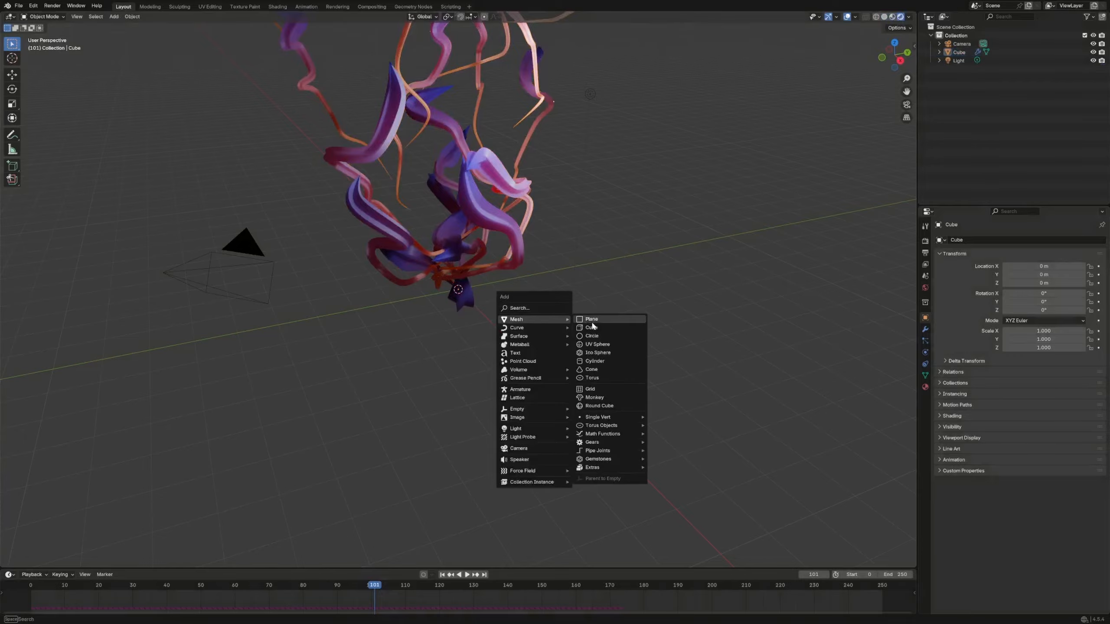
{"action": "left_click", "coordinate": [592, 323]}
{"action": "type", "text": "s20"}
{"action": "key", "text": "Return"}
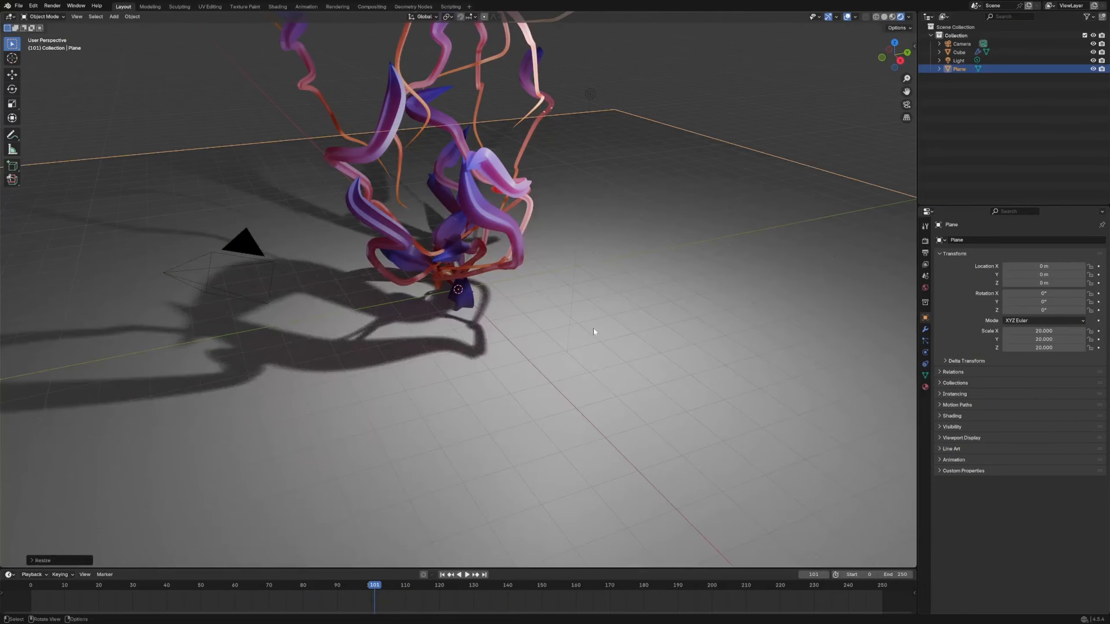
{"action": "key", "text": "g"}
{"action": "key", "text": "z"}
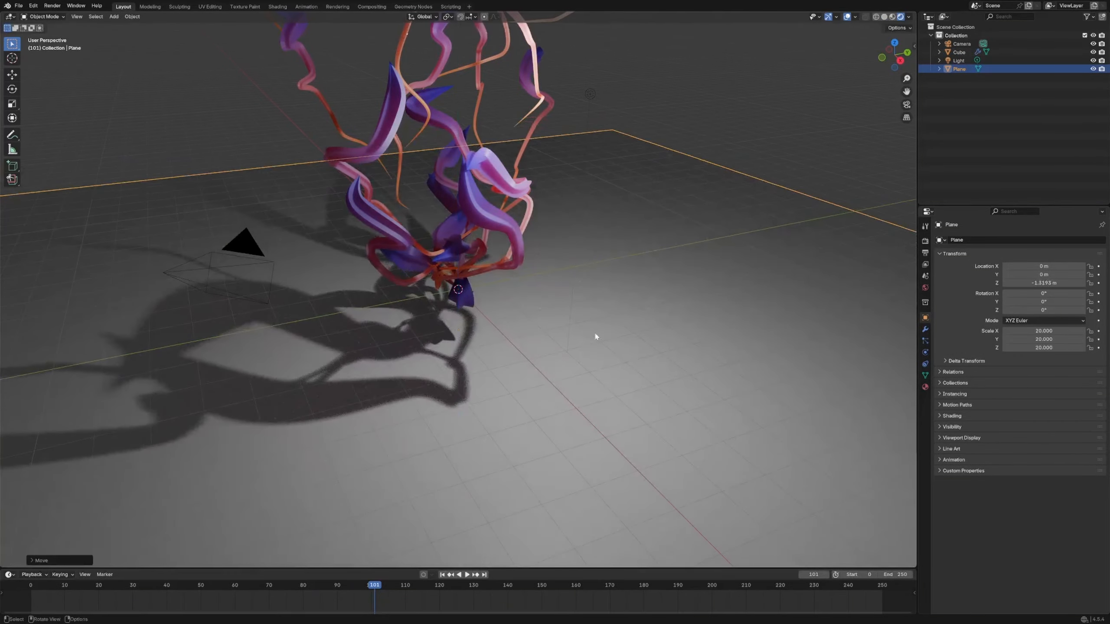
Step: Move the light near the trails to about X -1.14 m, Y -2.53 m, Z 7.42 m
{"action": "scroll", "coordinate": [594, 331], "scroll_direction": "down", "scroll_amount": 5}
{"action": "middle_click_drag", "start_coordinate": [586, 238], "coordinate": [585, 245]}
{"action": "left_click", "coordinate": [515, 245]}
{"action": "key", "text": "g"}
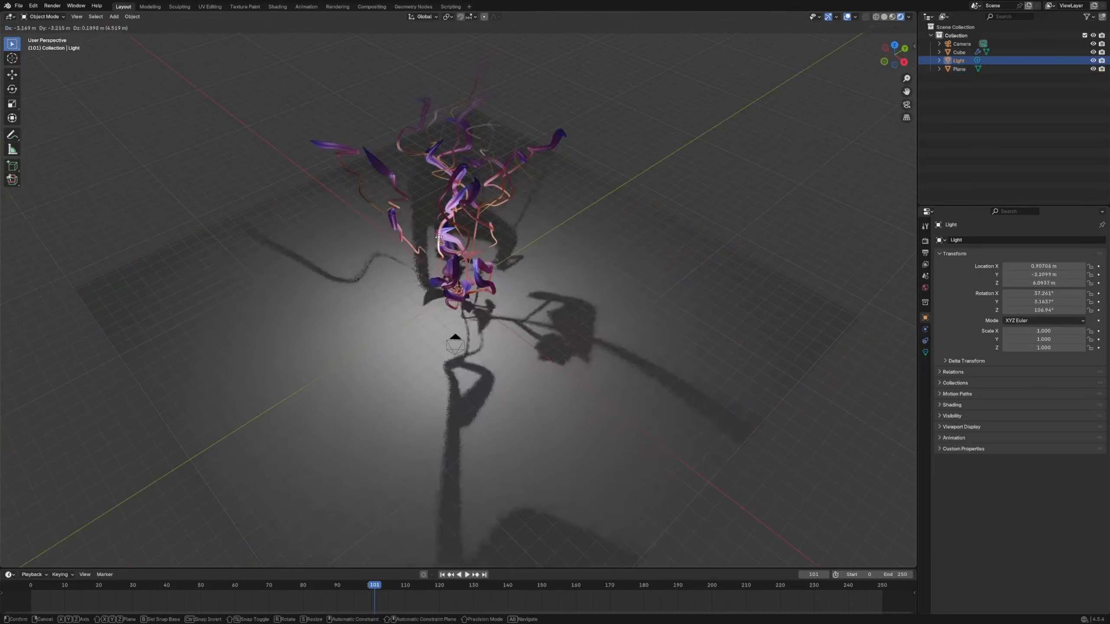
{"action": "left_click", "coordinate": [416, 210]}
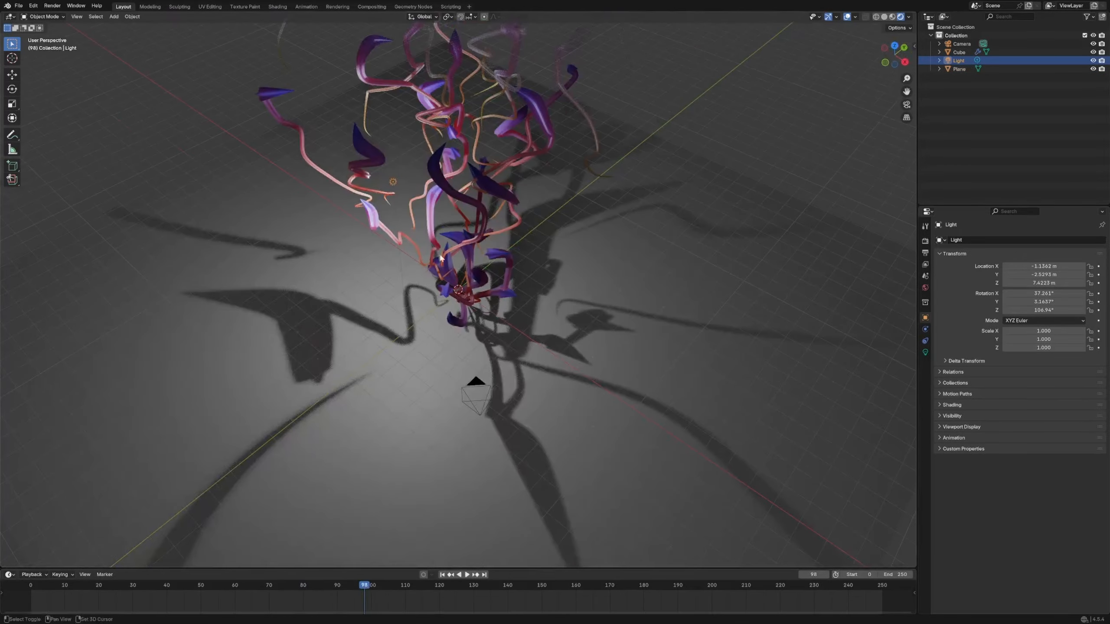
{"action": "middle_click_drag", "start_coordinate": [440, 258], "coordinate": [438, 524]}
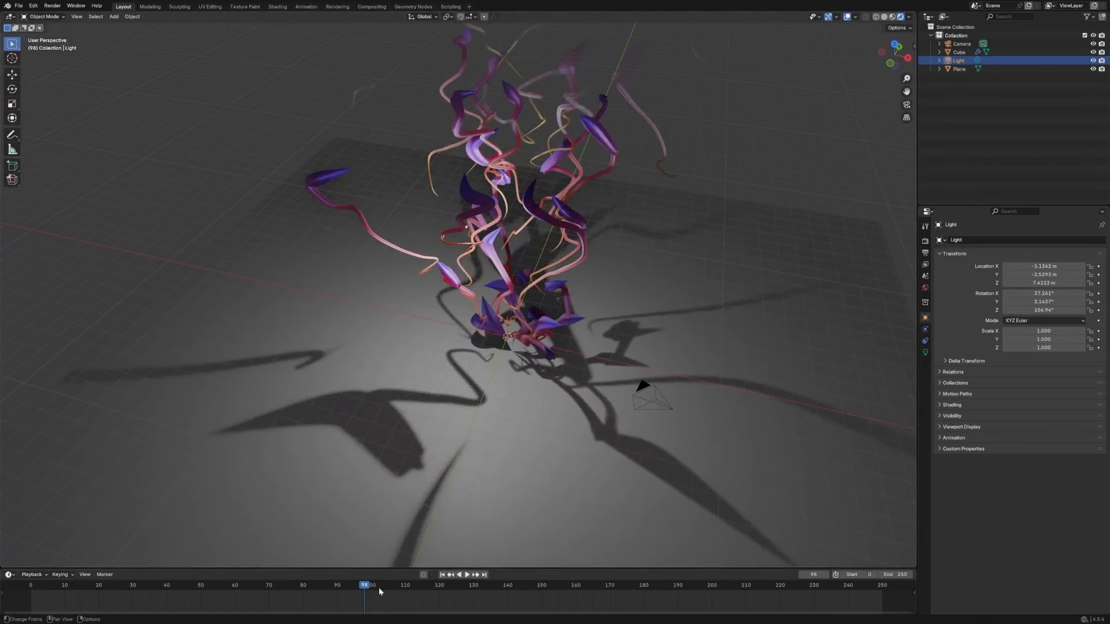
Step: Lower the trail material's Principled BSDF Roughness to 0.074 and inspect the trails up close in the Layout workspace at frame 123
{"action": "left_click", "coordinate": [518, 293]}
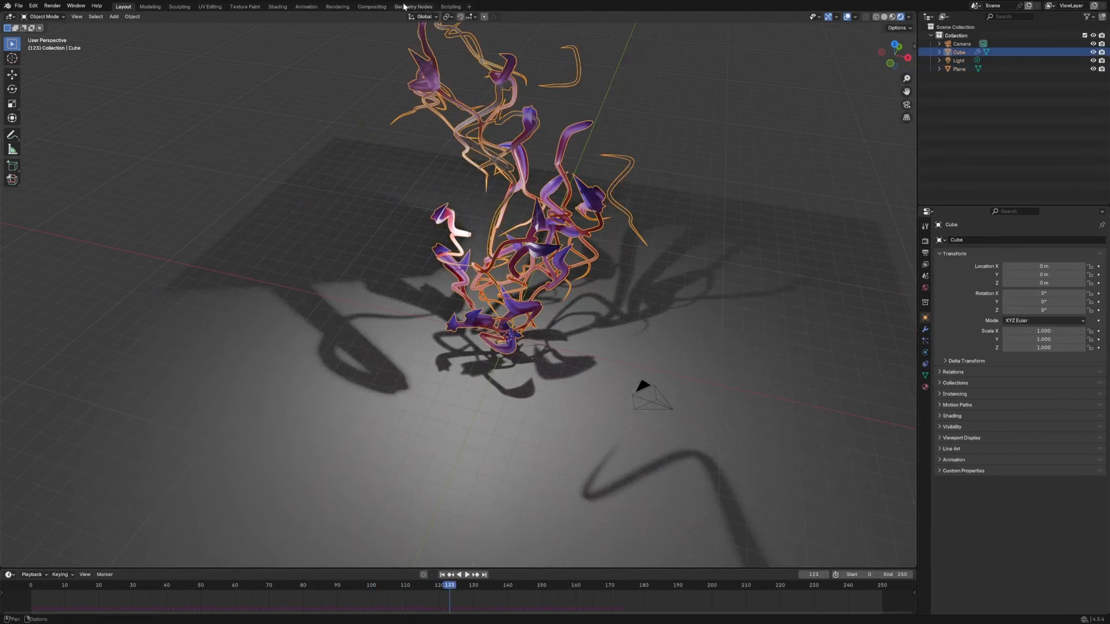
{"action": "left_click", "coordinate": [404, 6]}
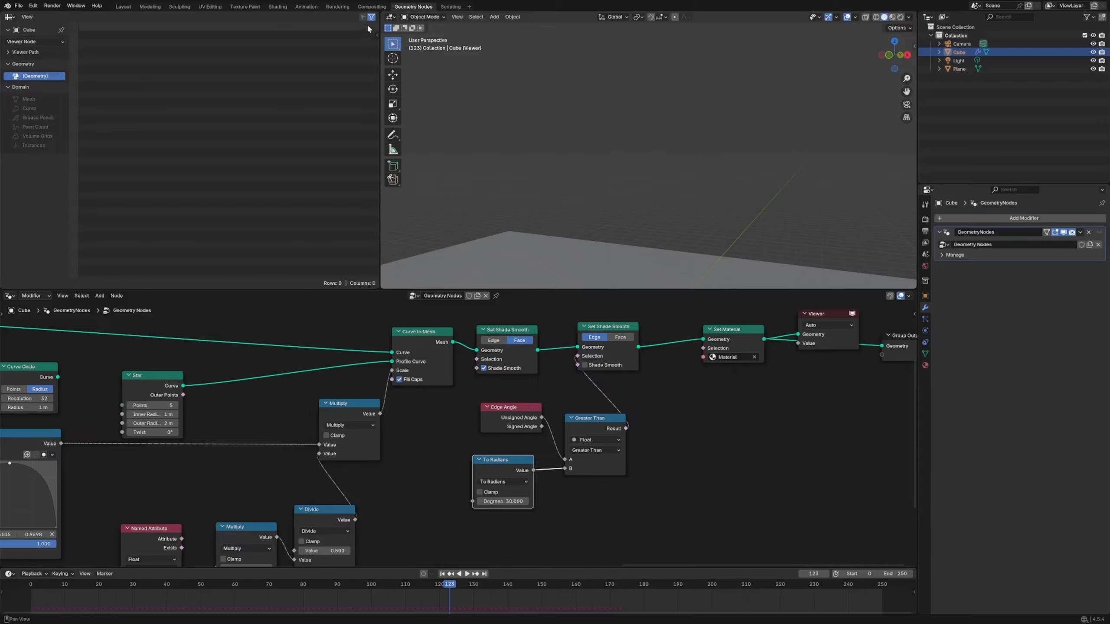
{"action": "left_click", "coordinate": [278, 6]}
{"action": "middle_click_drag", "start_coordinate": [413, 428], "coordinate": [431, 537]}
{"action": "left_click_drag", "start_coordinate": [531, 445], "coordinate": [471, 445]}
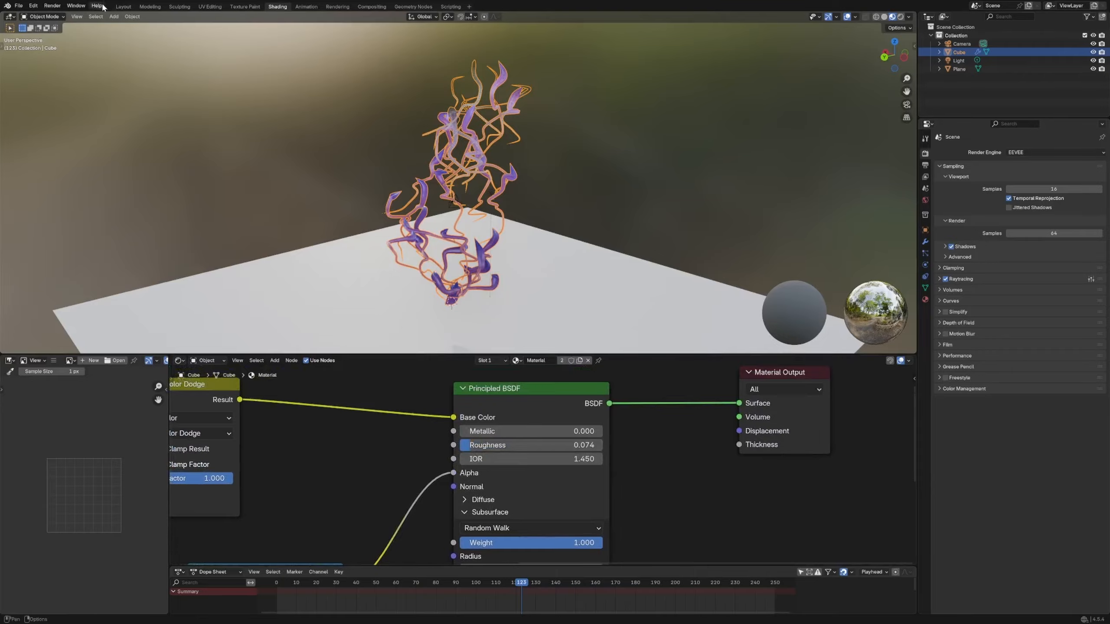
{"action": "left_click", "coordinate": [124, 6]}
{"action": "left_click", "coordinate": [661, 241]}
{"action": "middle_click_drag", "start_coordinate": [627, 229], "coordinate": [613, 222]}
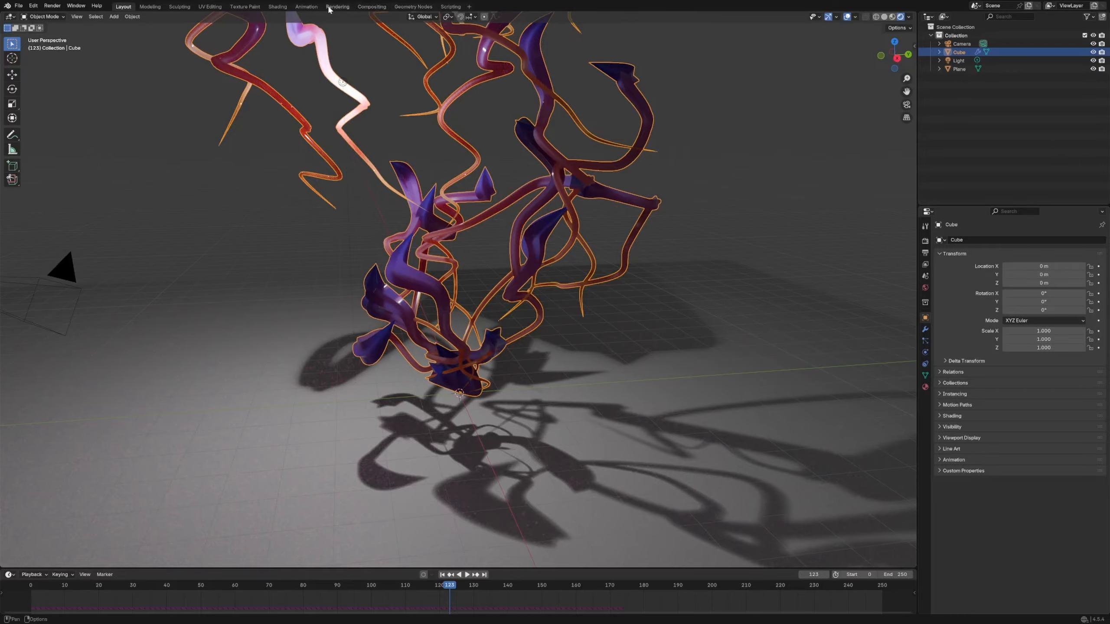
Step: Set the Principled BSDF's Subsurface Scale to 2 m in the Shading workspace
{"action": "left_click", "coordinate": [275, 9]}
{"action": "mouse_move", "coordinate": [628, 427]}
{"action": "middle_mouse_down"}
{"action": "mouse_move", "coordinate": [599, 560]}
{"action": "mouse_move", "coordinate": [595, 548]}
{"action": "middle_mouse_up"}
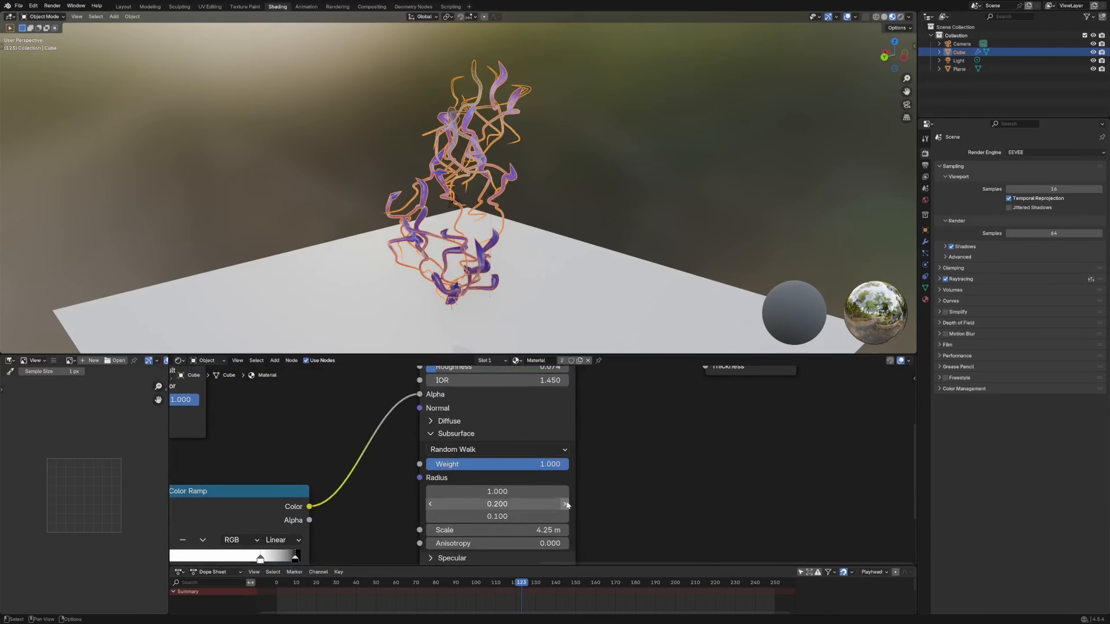
{"action": "double_click", "coordinate": [543, 530]}
{"action": "type", "text": "2"}
{"action": "key", "text": "Return"}
Step: Move the light in among the trails to about X 0.28 m, Y 0.63 m, Z 3.86 m, and check frame 150
{"action": "left_click", "coordinate": [558, 236]}
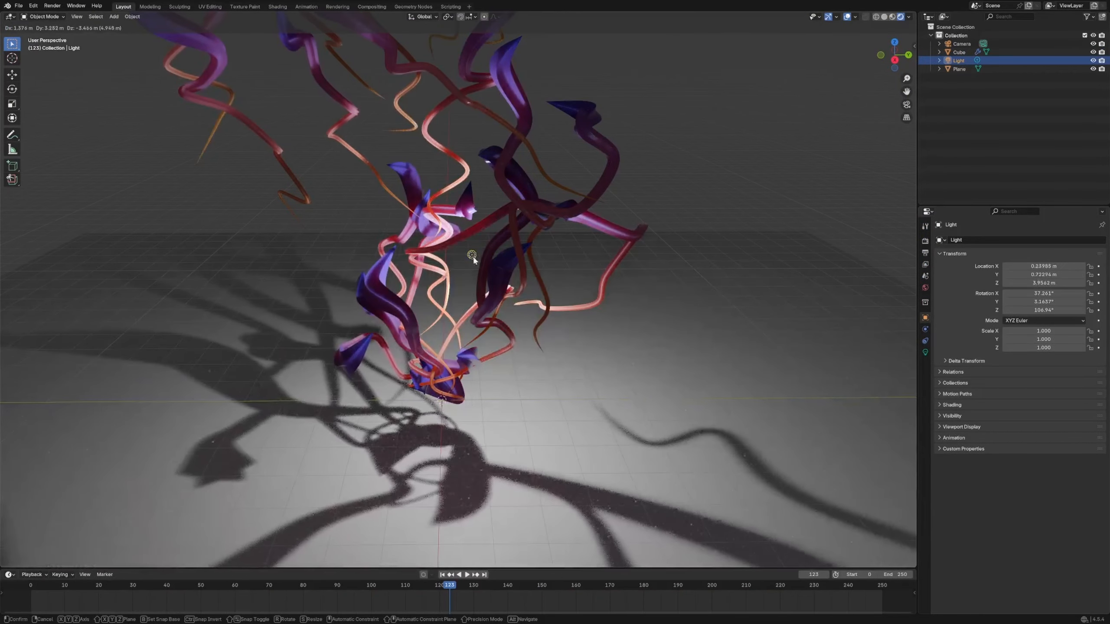
{"action": "left_click", "coordinate": [474, 259]}
{"action": "middle_click_drag", "start_coordinate": [474, 259], "coordinate": [509, 311]}
{"action": "key", "text": "g"}
{"action": "left_click", "coordinate": [531, 315]}
{"action": "left_click_drag", "start_coordinate": [449, 584], "coordinate": [542, 569]}
{"action": "middle_click_drag", "start_coordinate": [583, 289], "coordinate": [539, 283]}
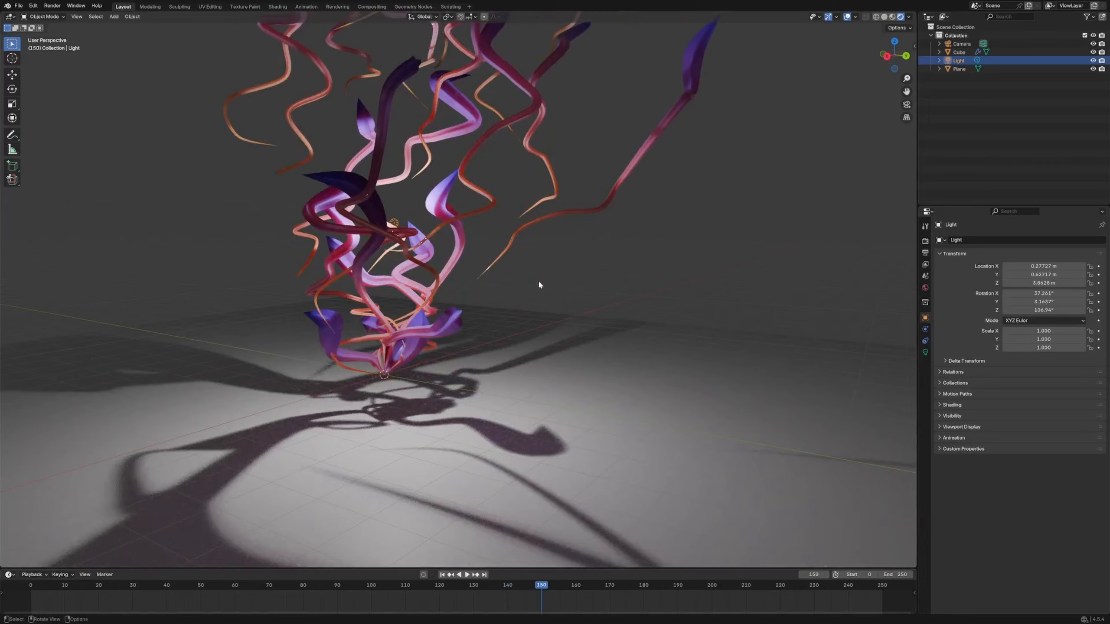